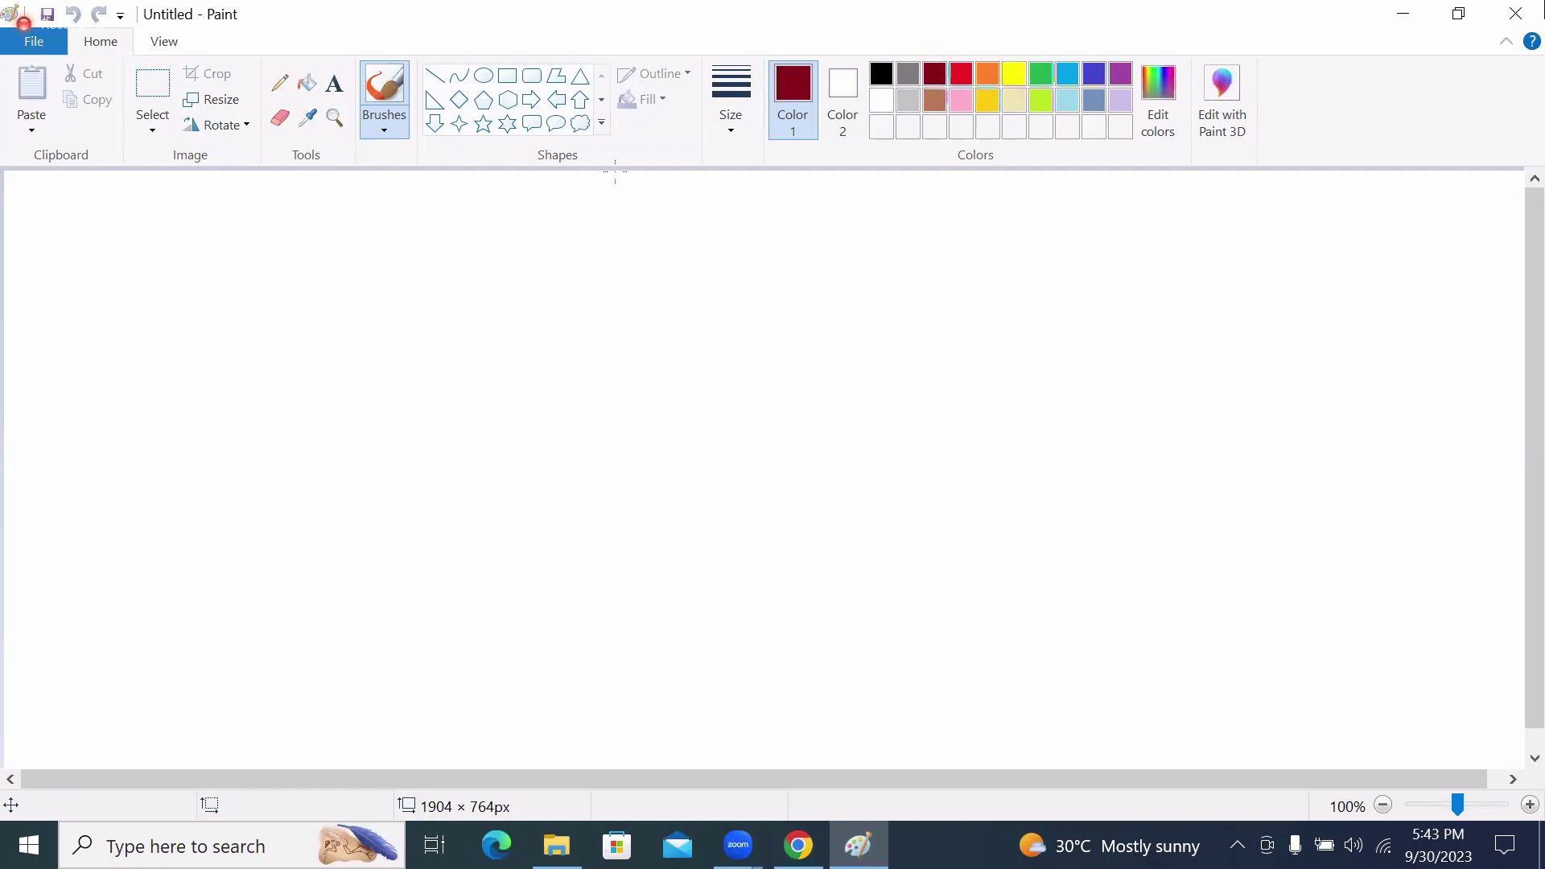
# Add the heading text "===Jira Tool" near the upper corner of the blank canvas.
pyautogui.click(334, 81)
pyautogui.click(30, 210)
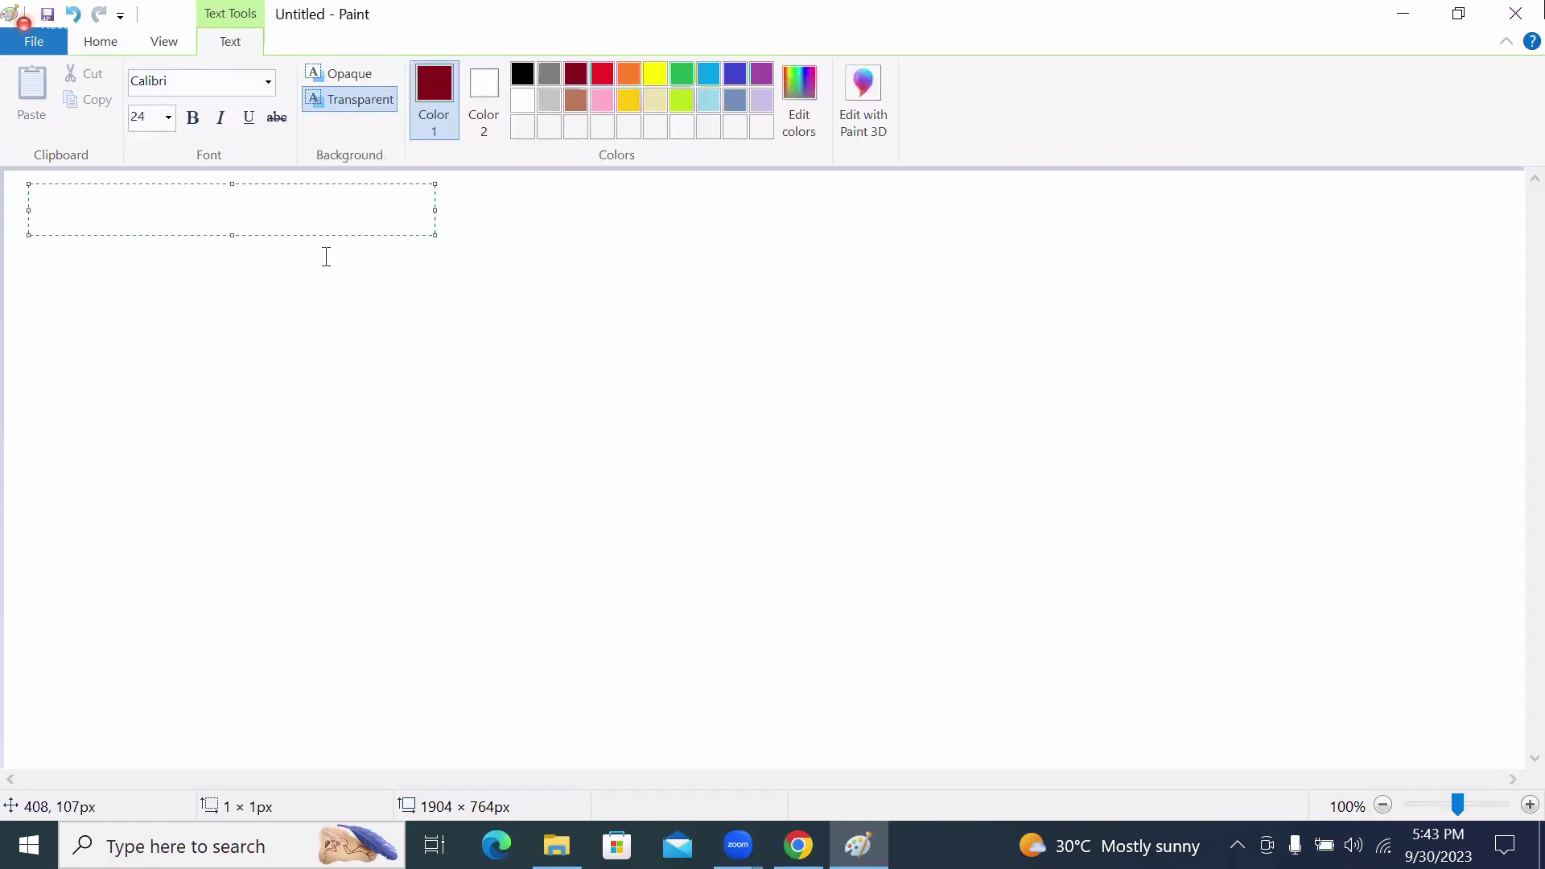
pyautogui.write('===Jira ')
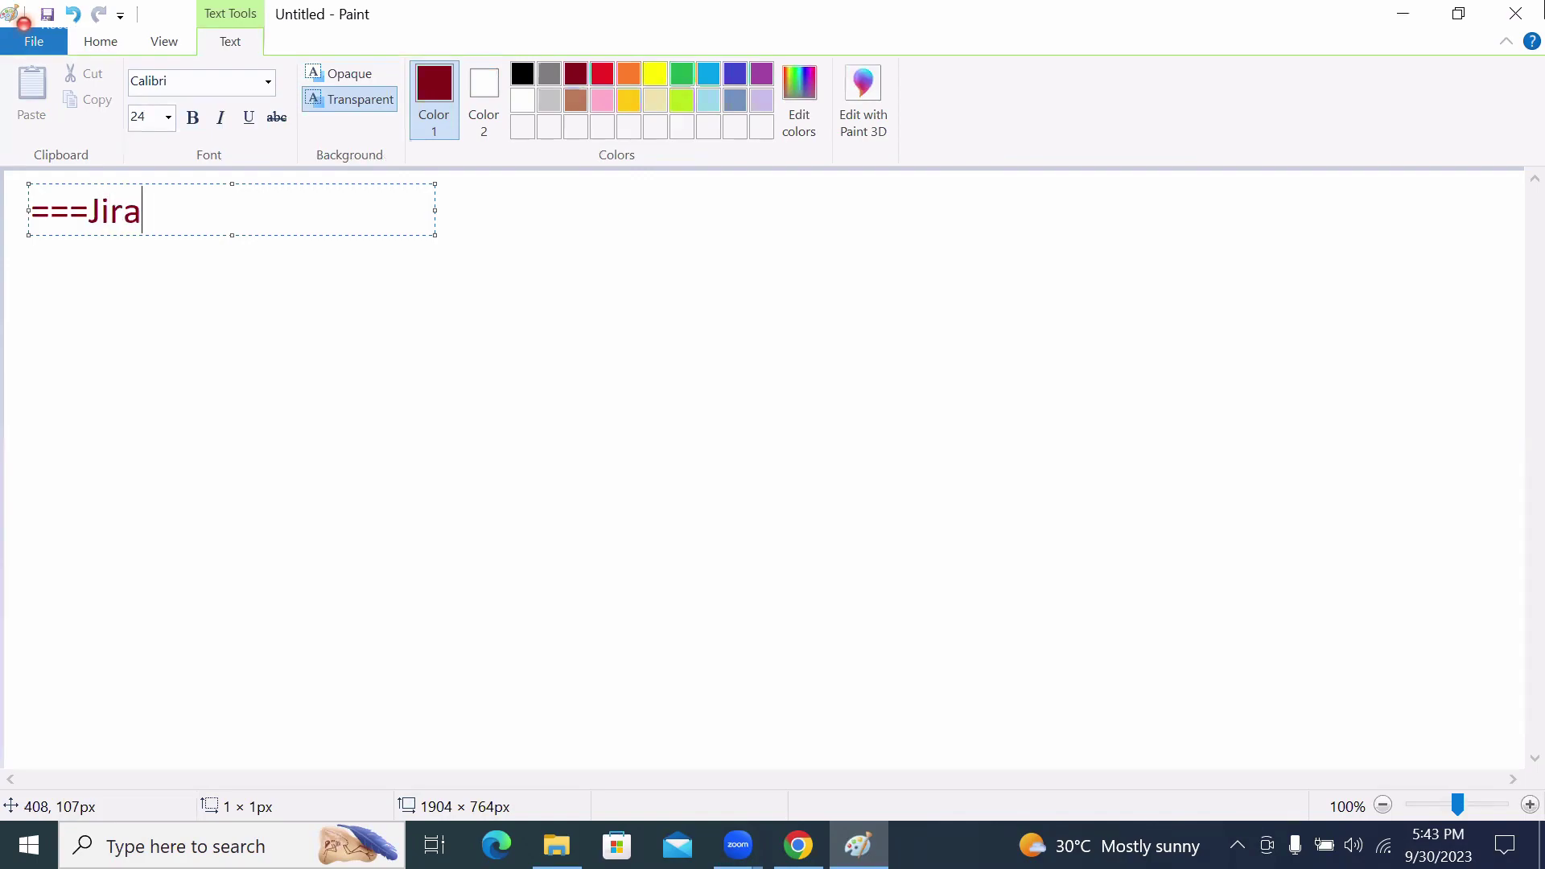
pyautogui.write('Tool')
pyautogui.press('Return')
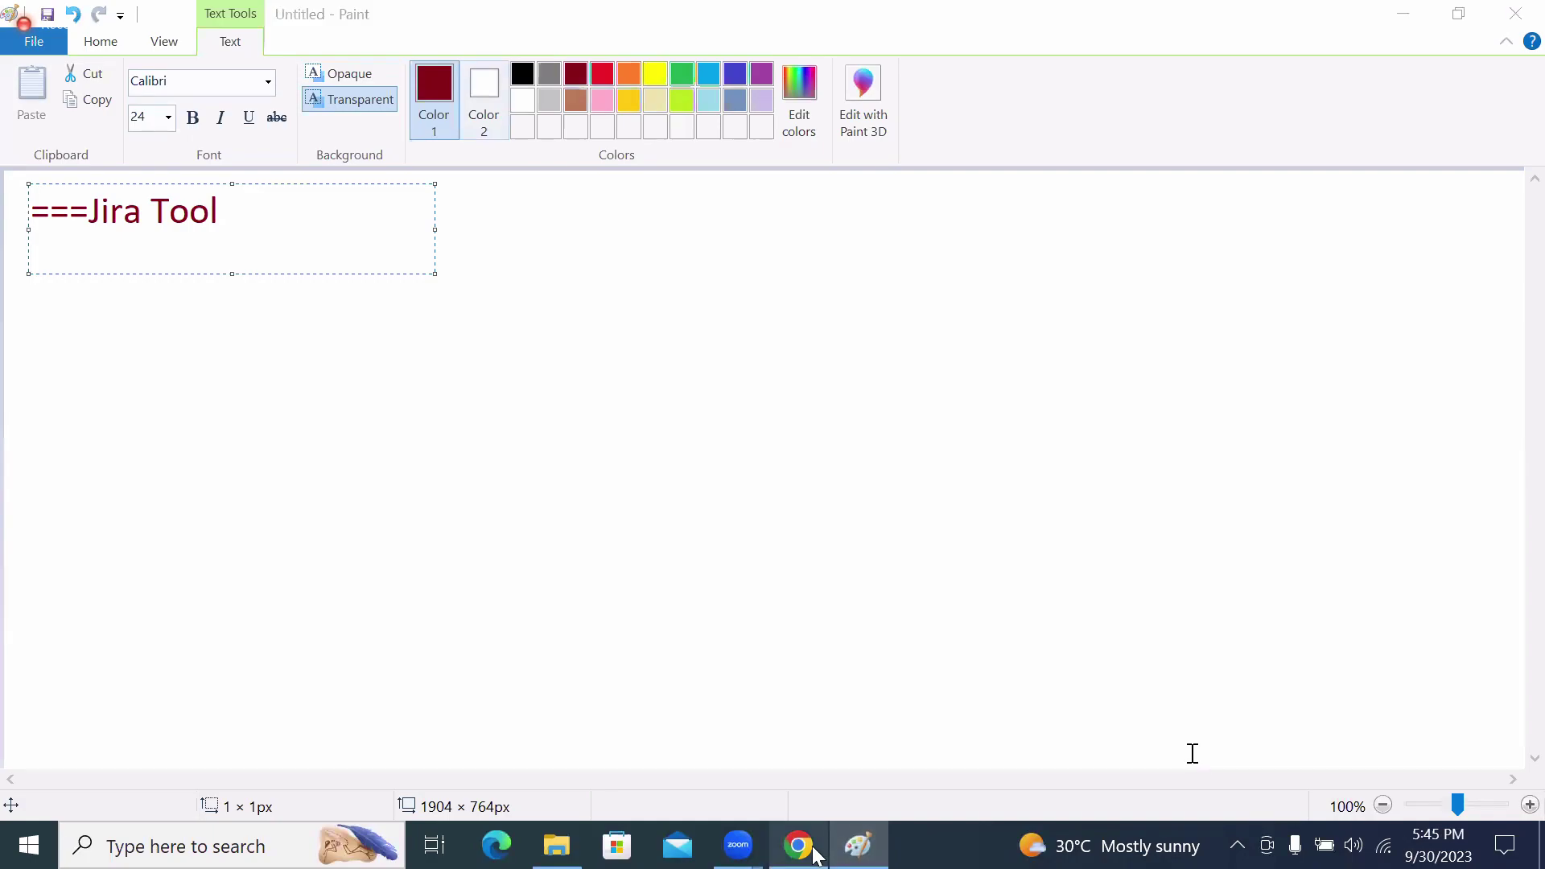
# Switch to Chrome, view the Selenium 7:15 AM and 5:30 PM classes in Google Classroom, and return to Paint.
pyautogui.moveTo(812, 846)
pyautogui.click(769, 690)
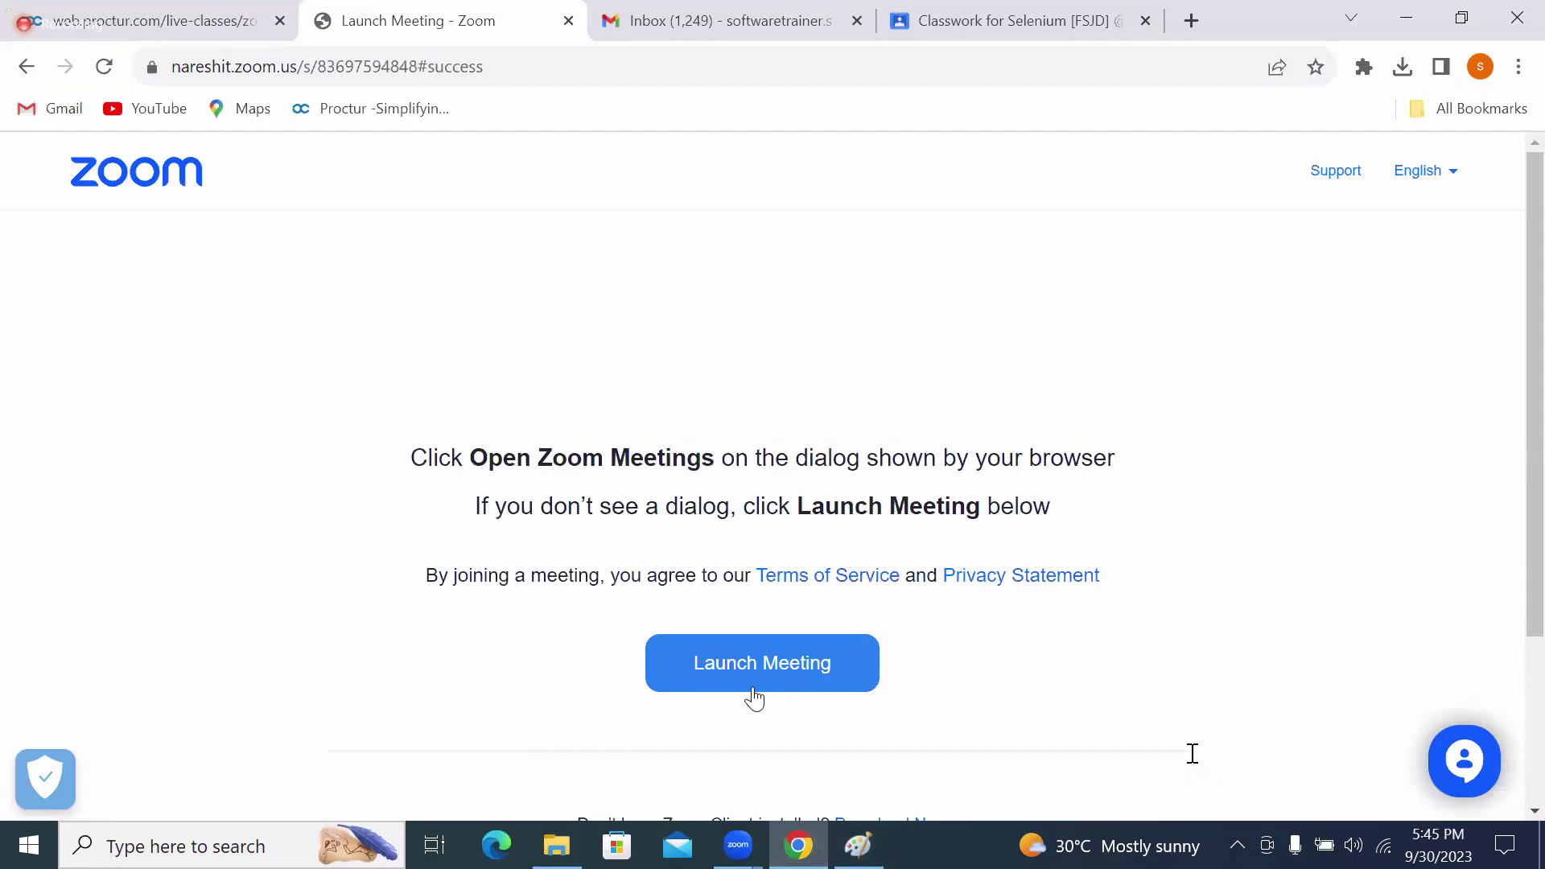
pyautogui.click(995, 36)
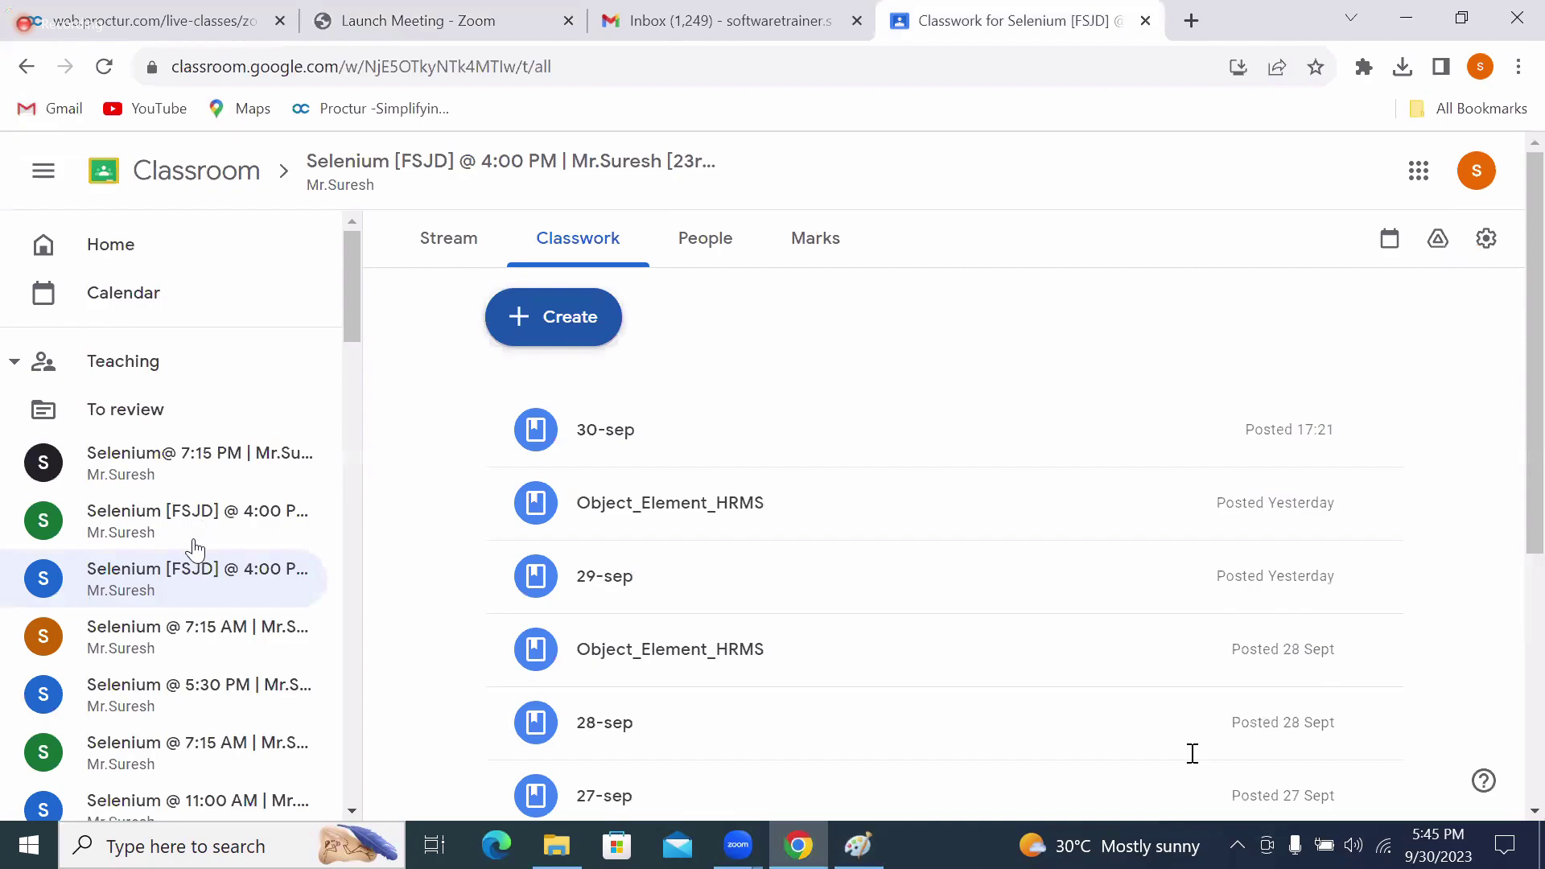
pyautogui.click(179, 638)
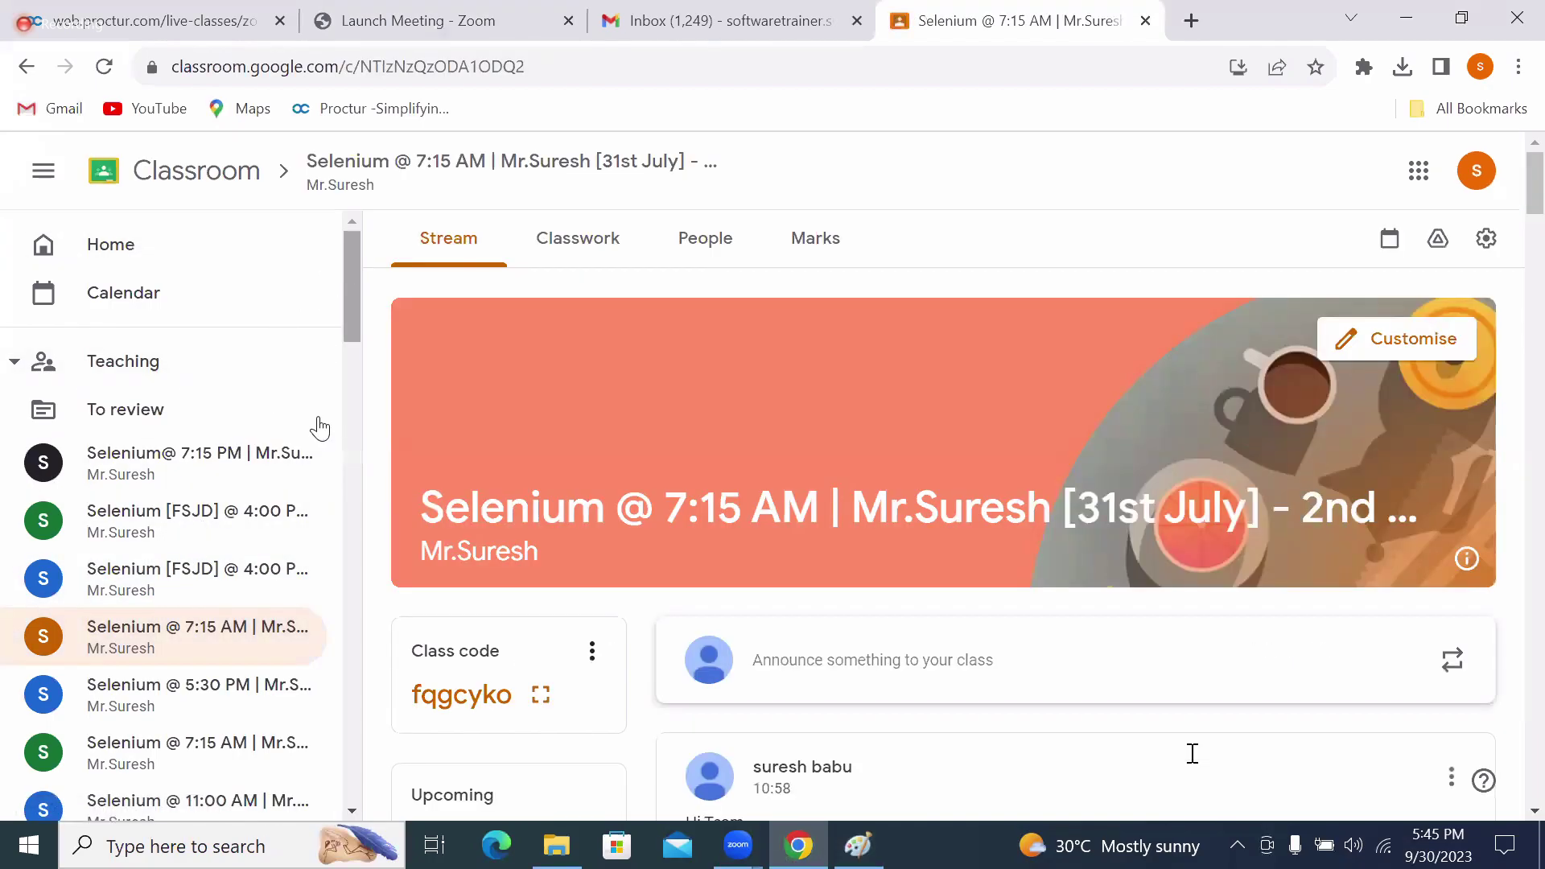
pyautogui.click(186, 696)
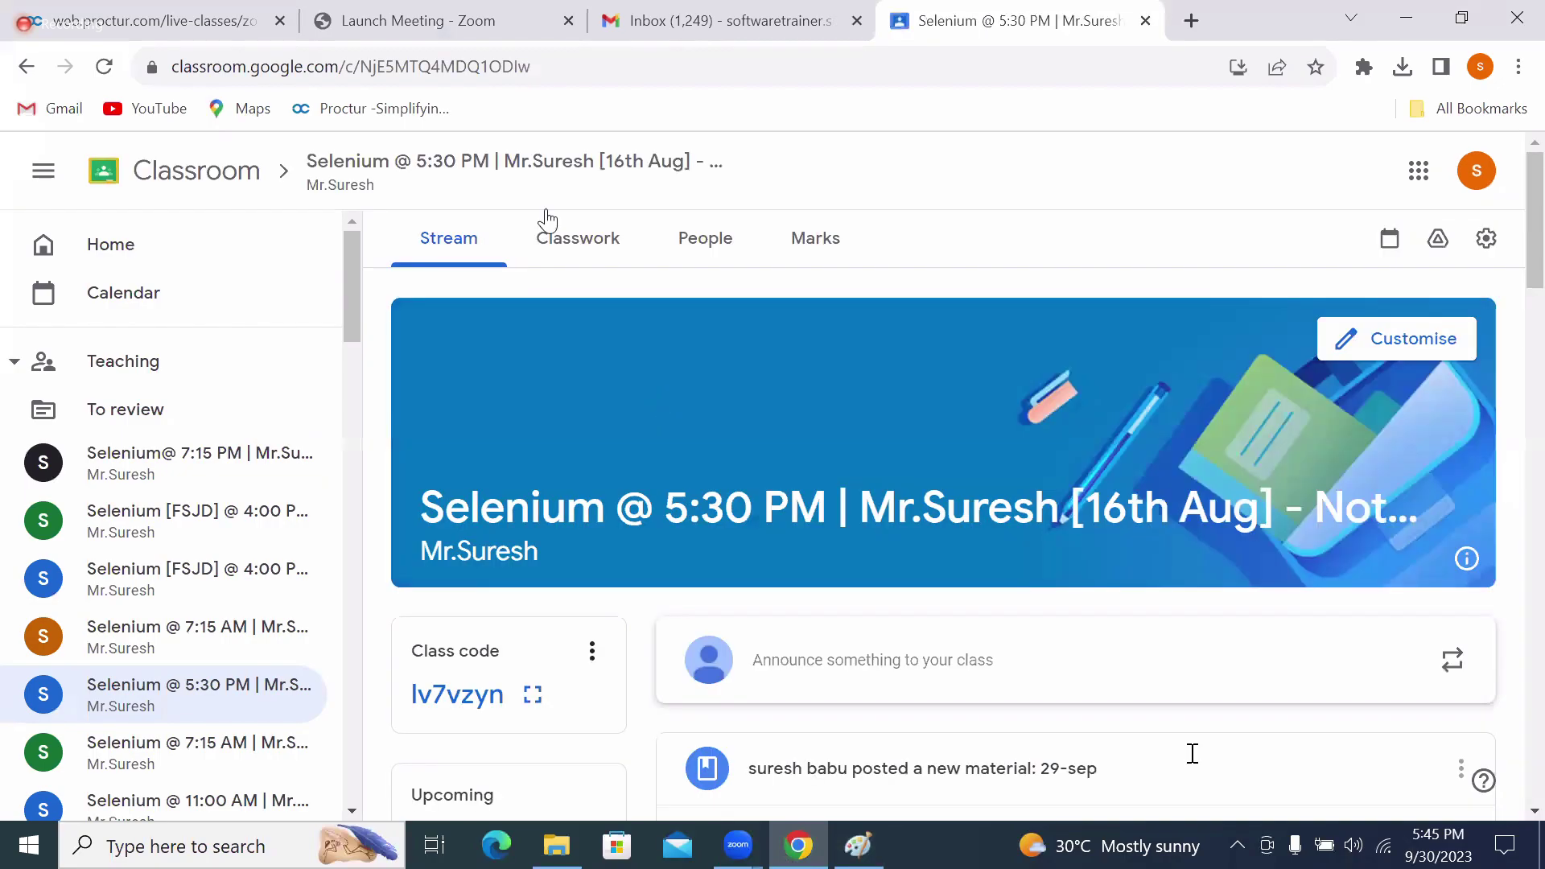
pyautogui.click(858, 845)
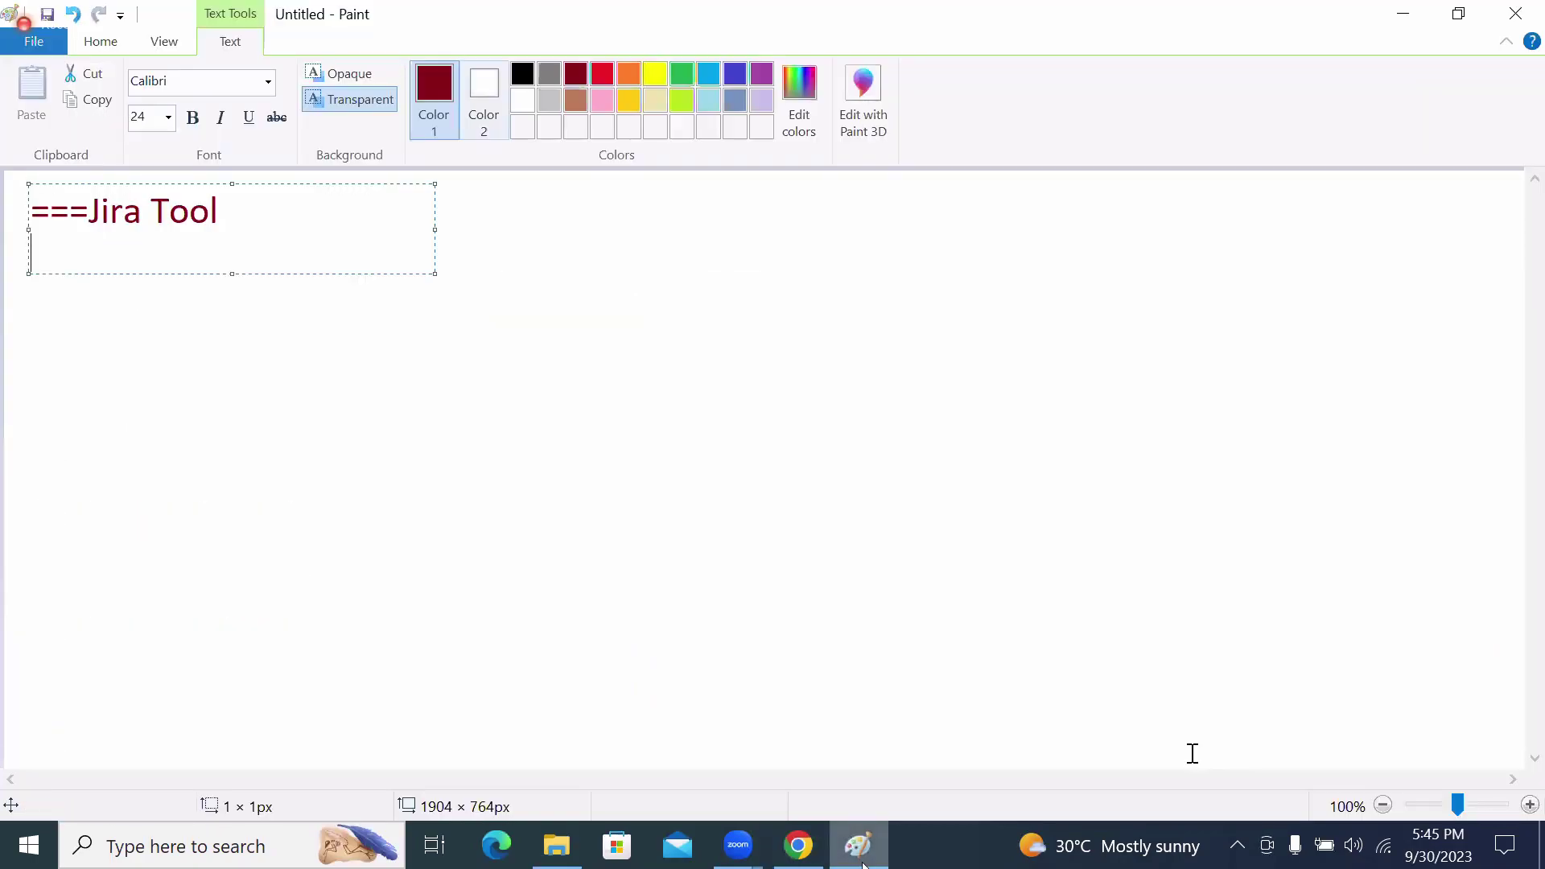
# Open a new Chrome window and go to the Jira Software site.
pyautogui.rightClick(803, 857)
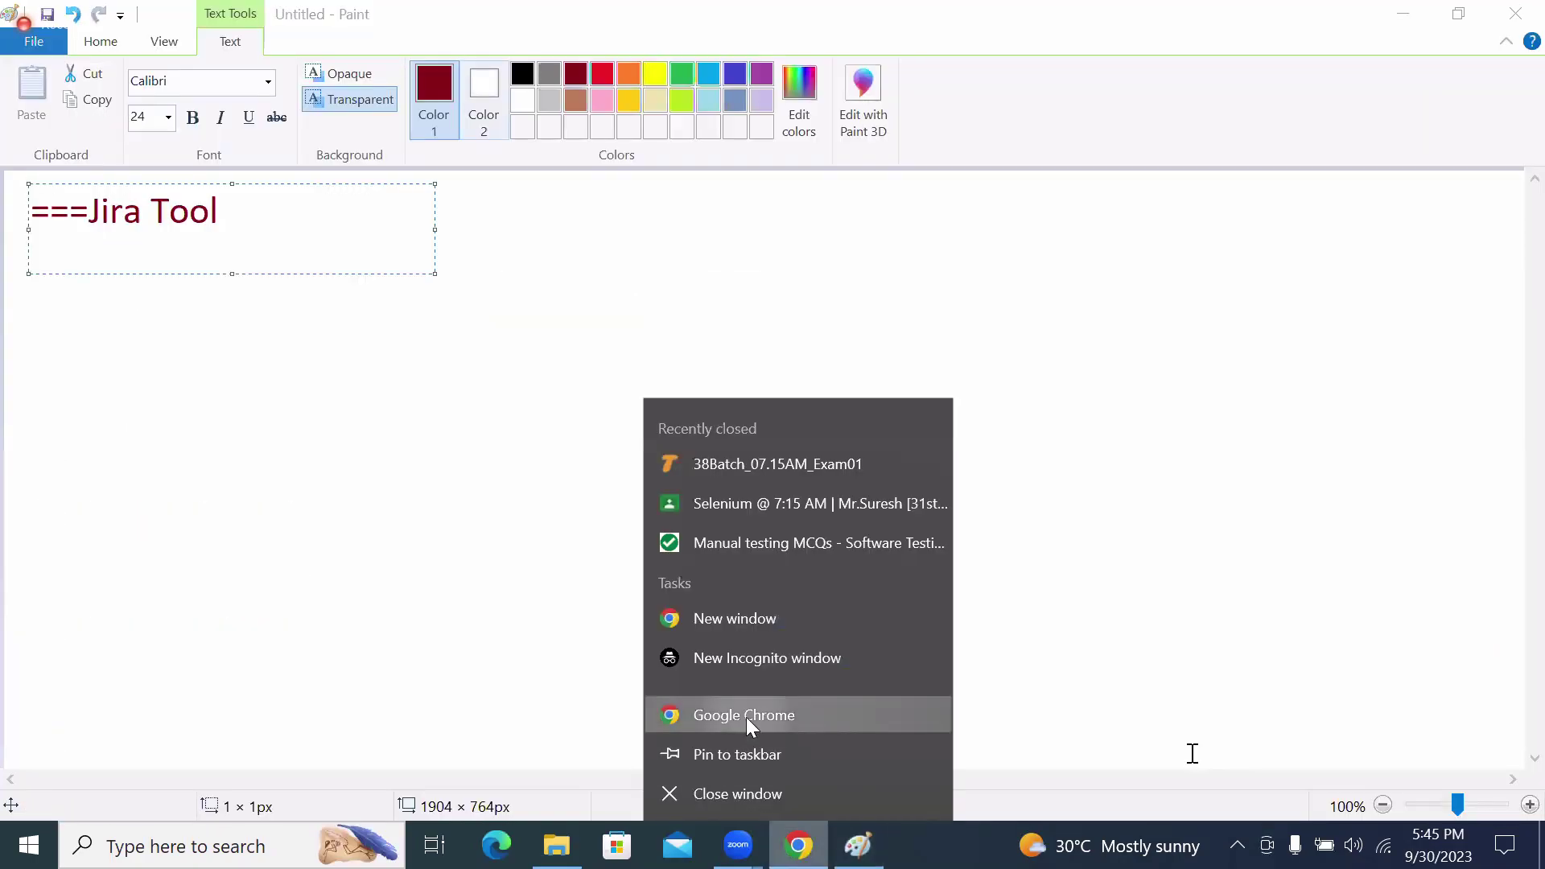
pyautogui.click(746, 717)
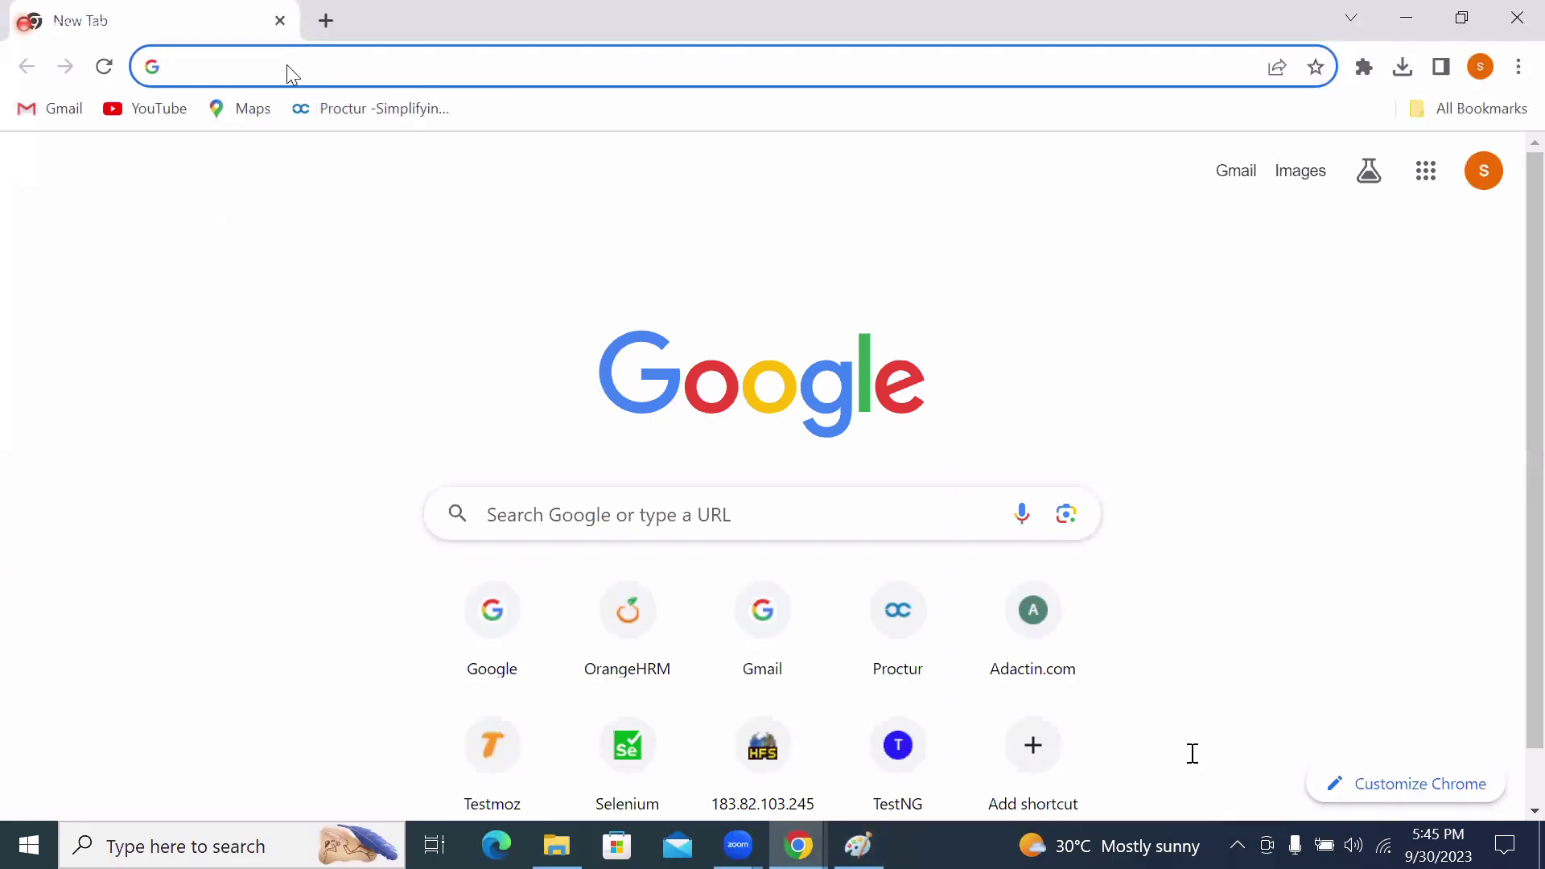
pyautogui.write('ji')
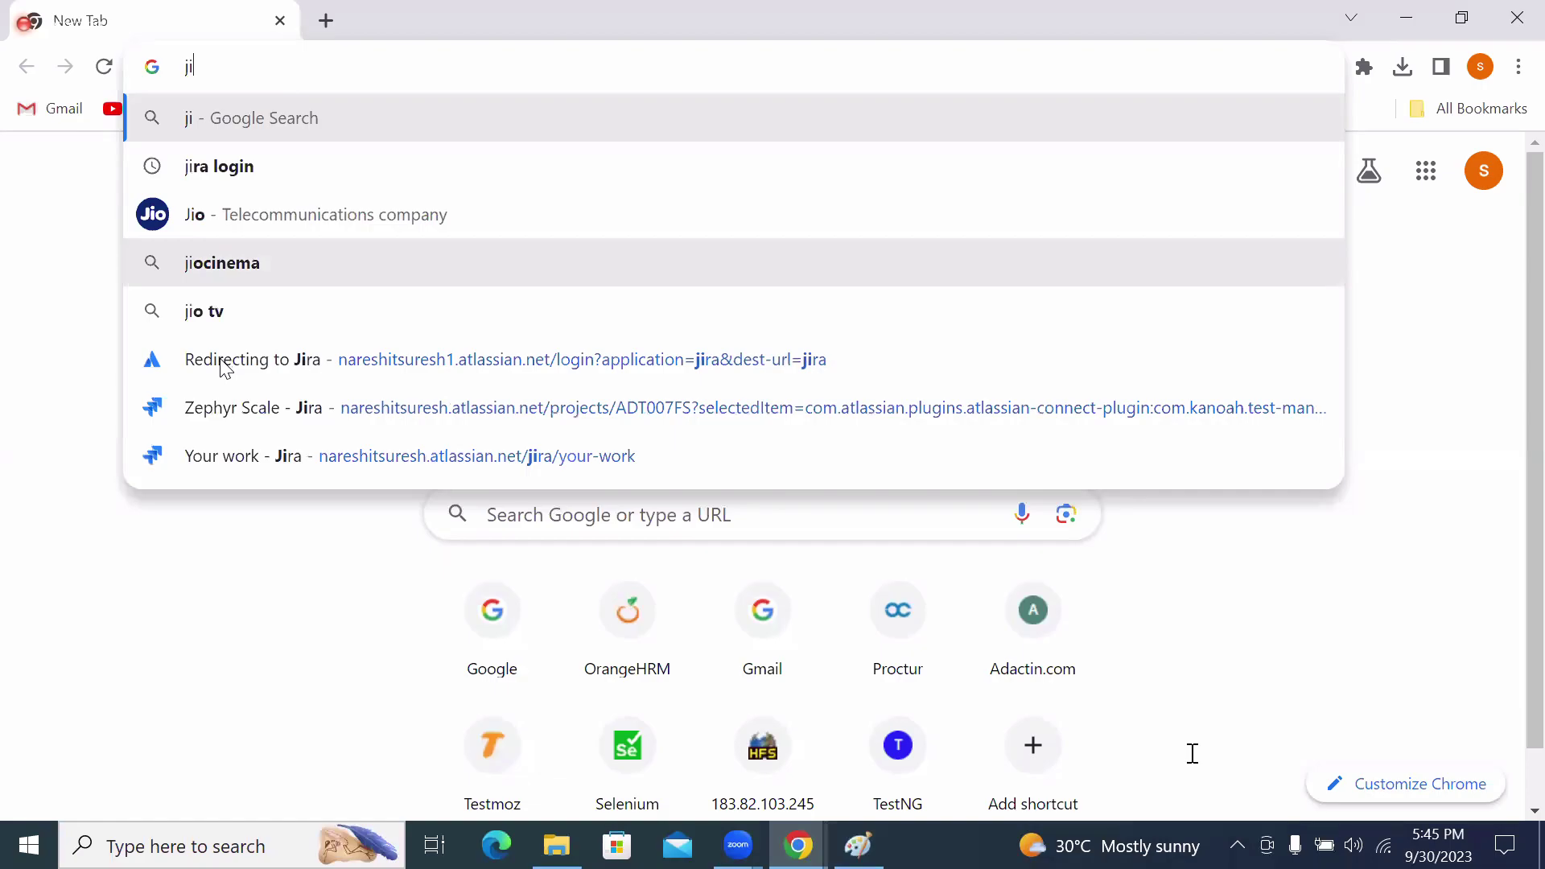
pyautogui.press('Down')
pyautogui.press('Down')
pyautogui.press('Return')
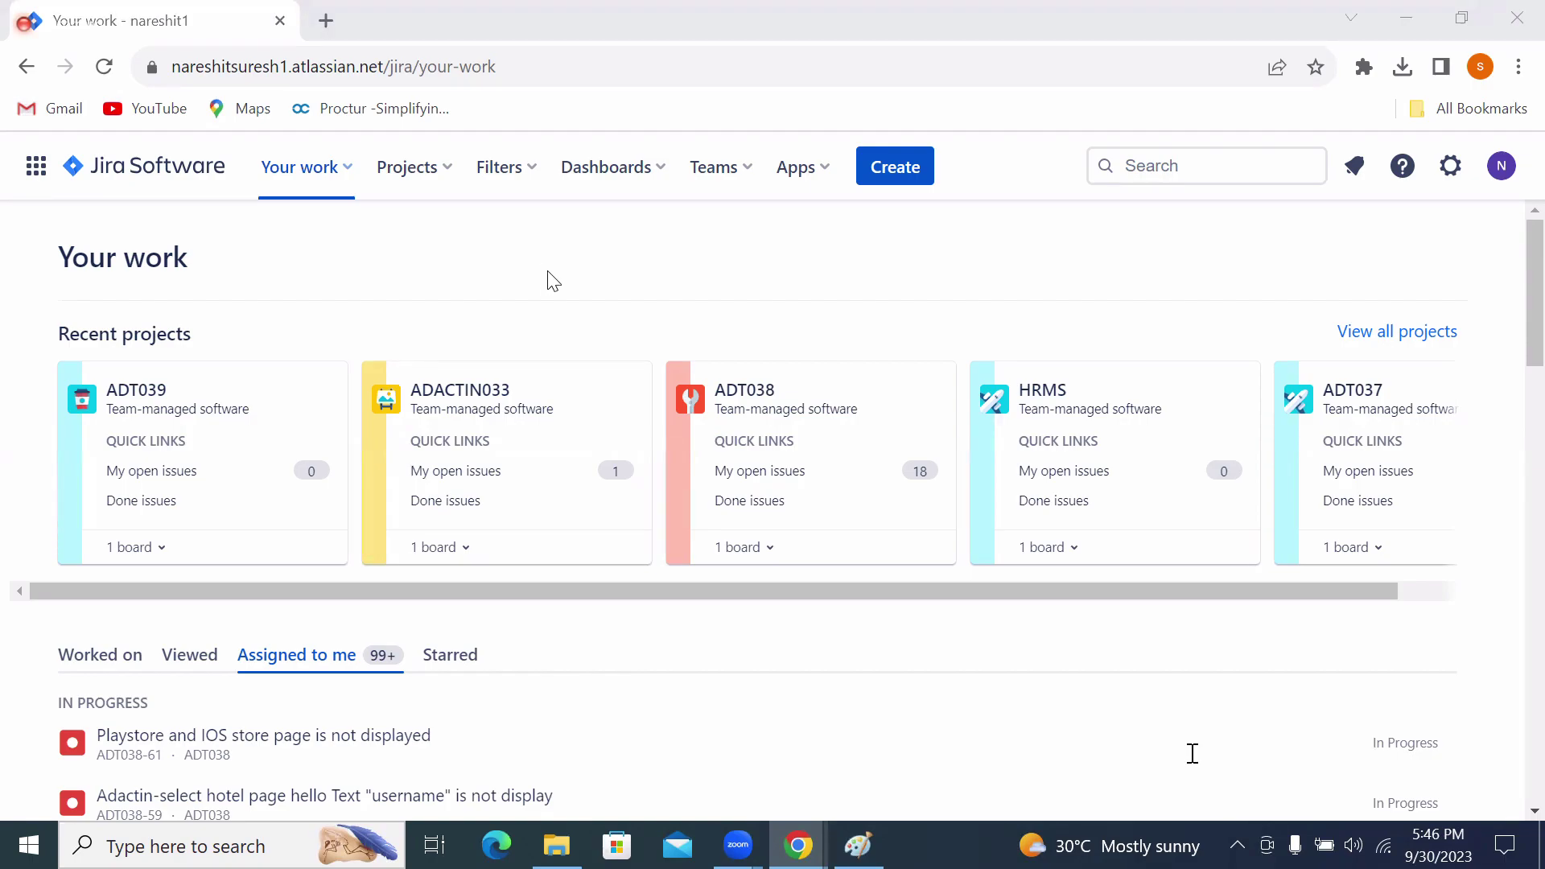
# Open Zephyr Scale in the ADT039 project and show the test cases of the first folder under All test cases.
pyautogui.click(408, 180)
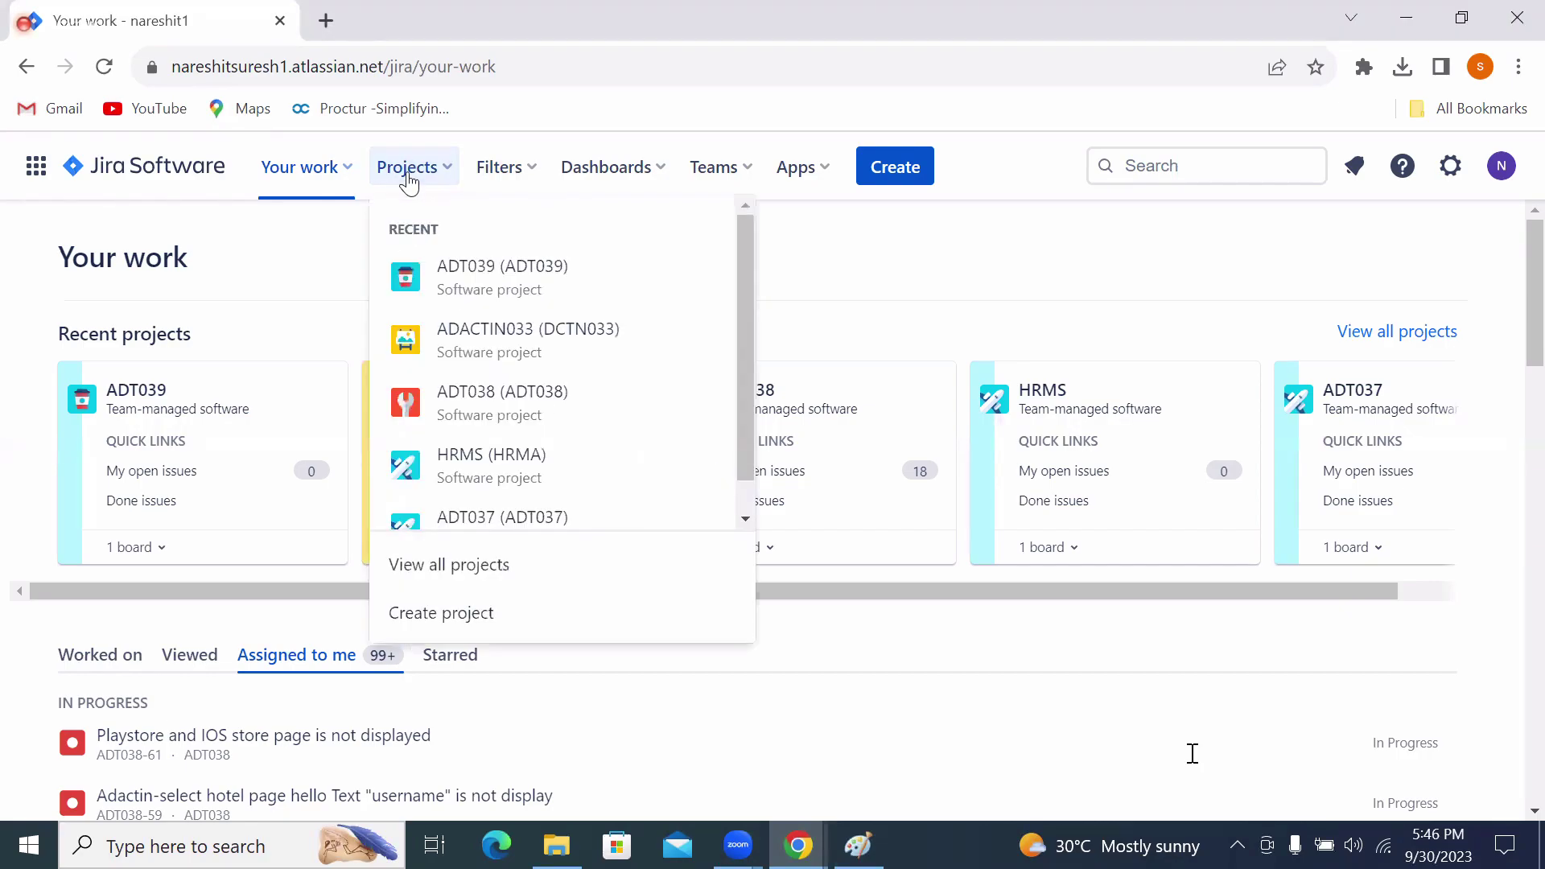
pyautogui.click(513, 293)
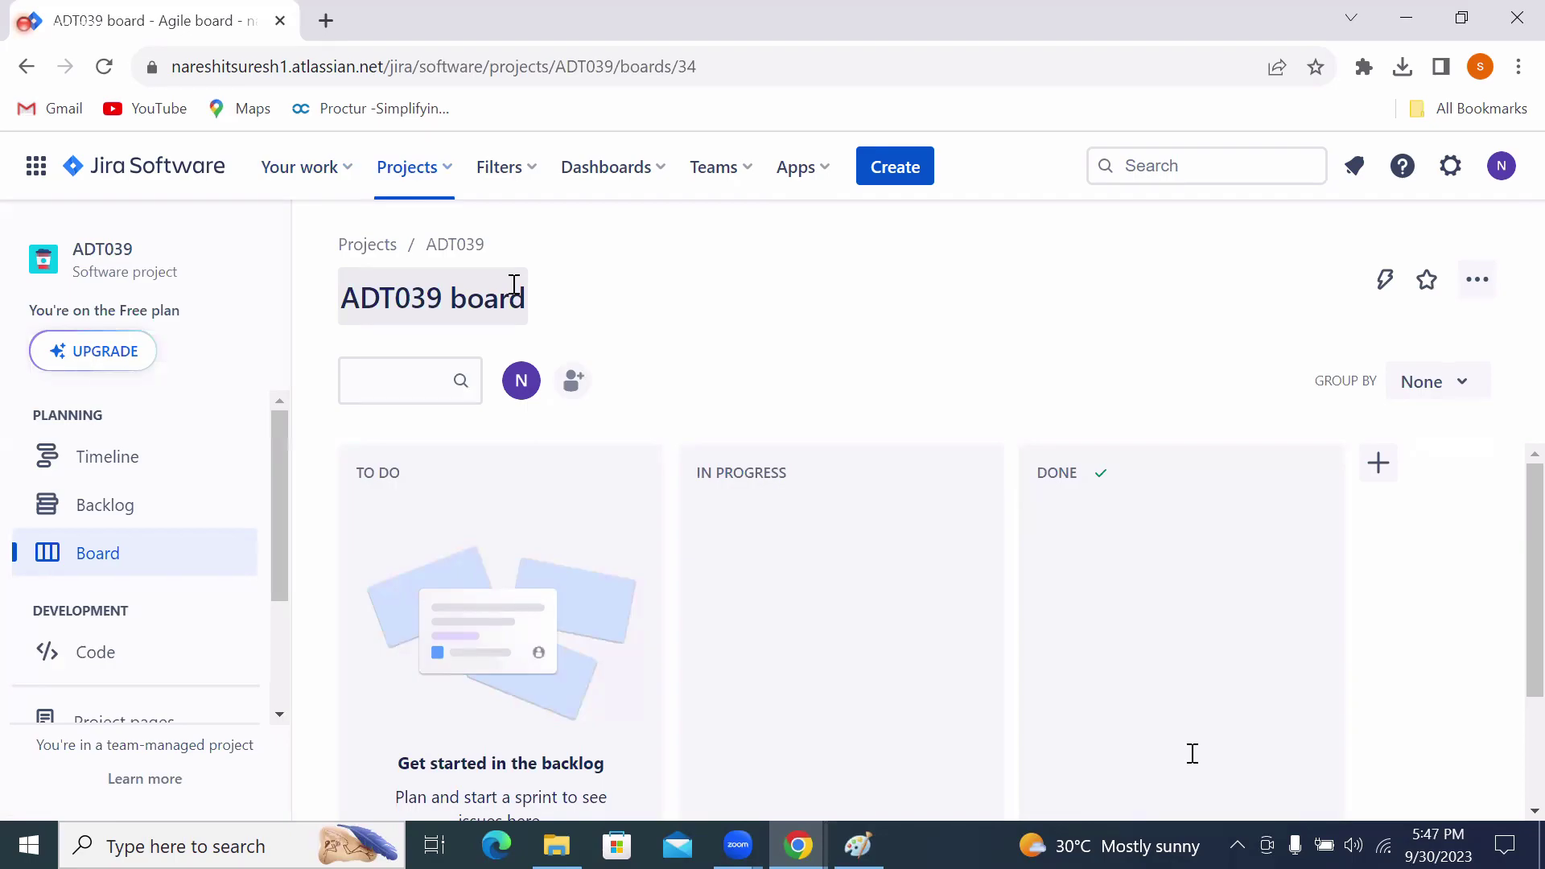
pyautogui.moveTo(274, 426); pyautogui.dragTo(280, 566)
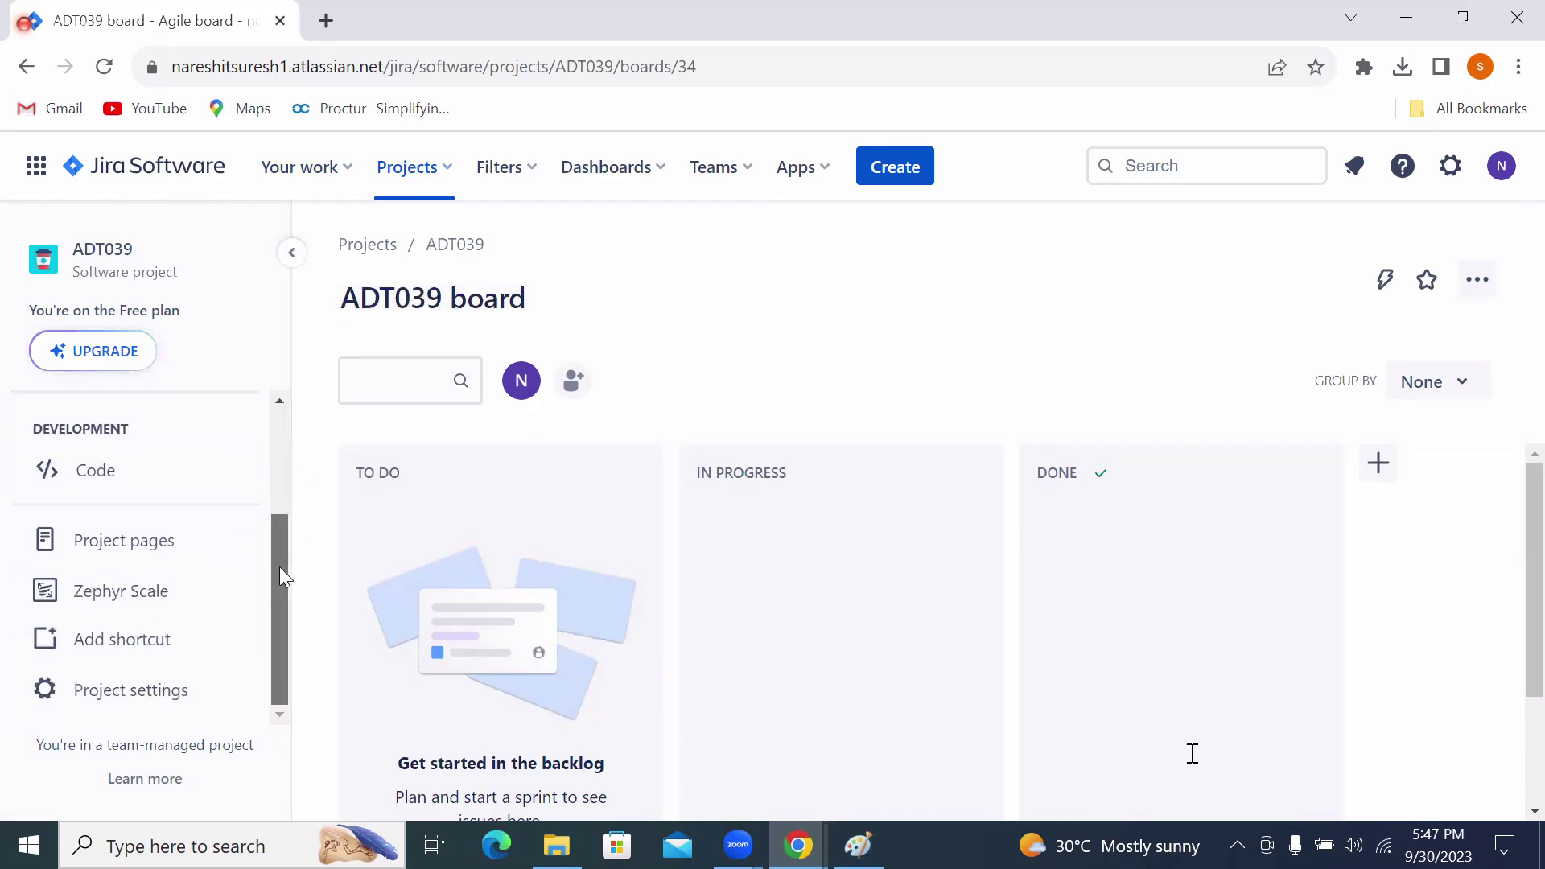
pyautogui.click(129, 603)
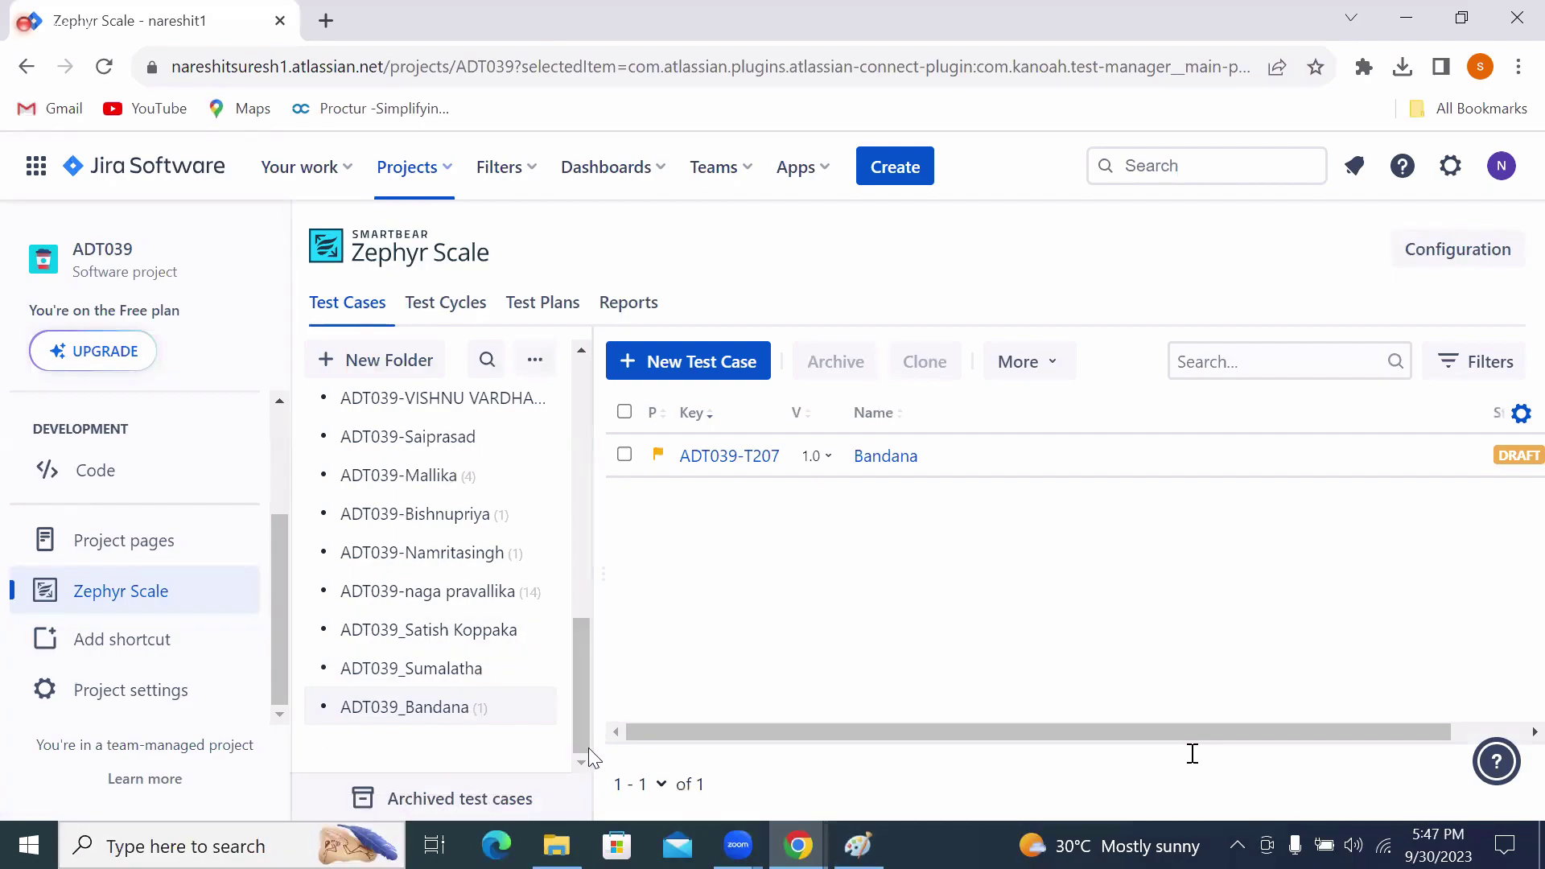
pyautogui.moveTo(581, 731); pyautogui.dragTo(564, 442)
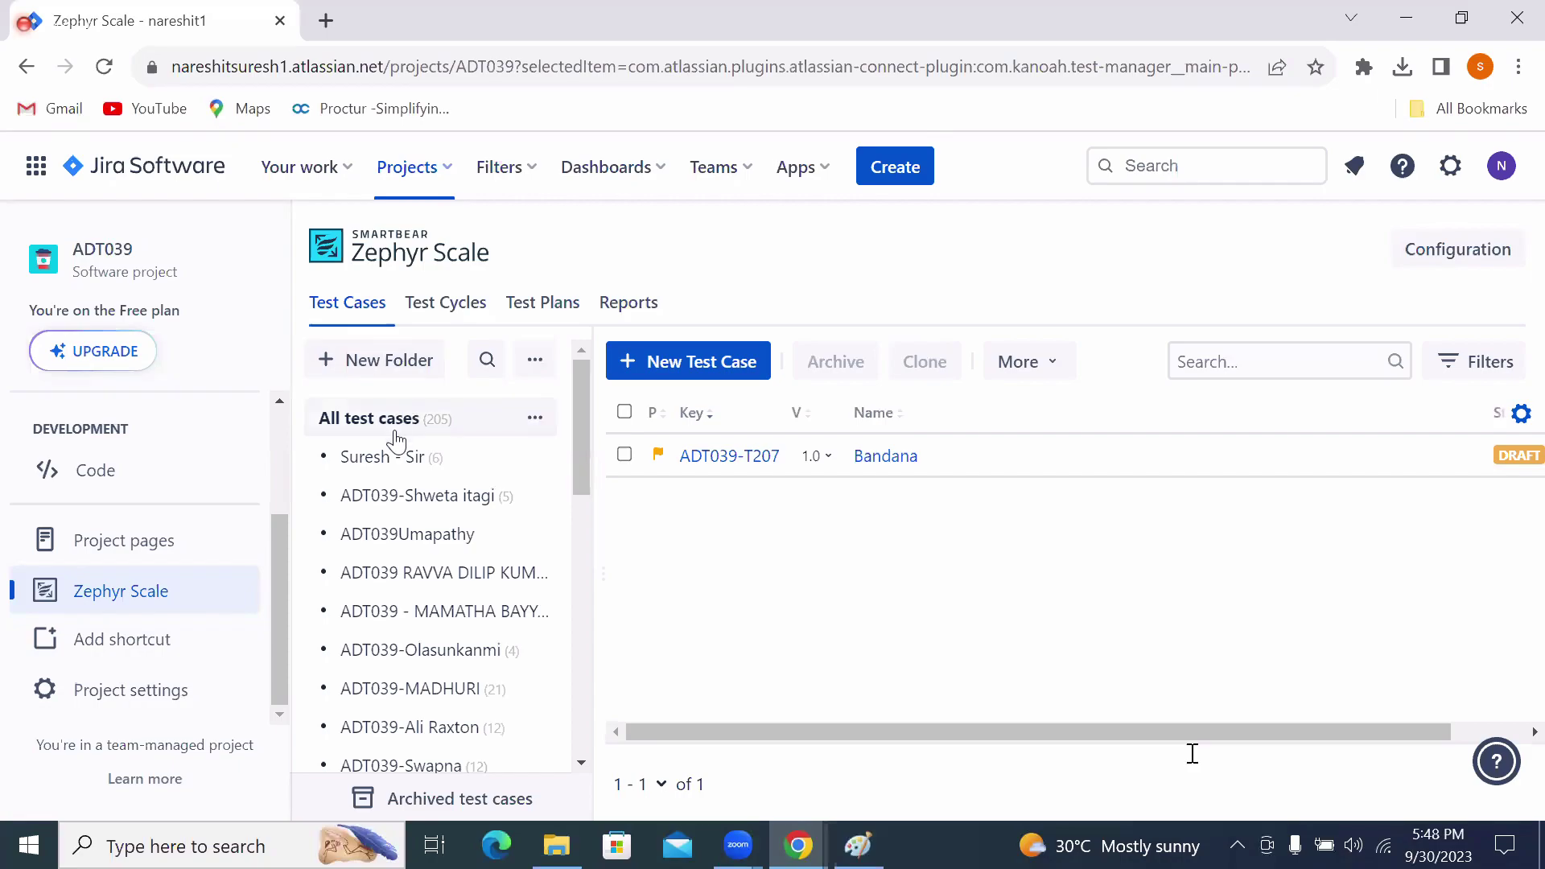
pyautogui.click(368, 465)
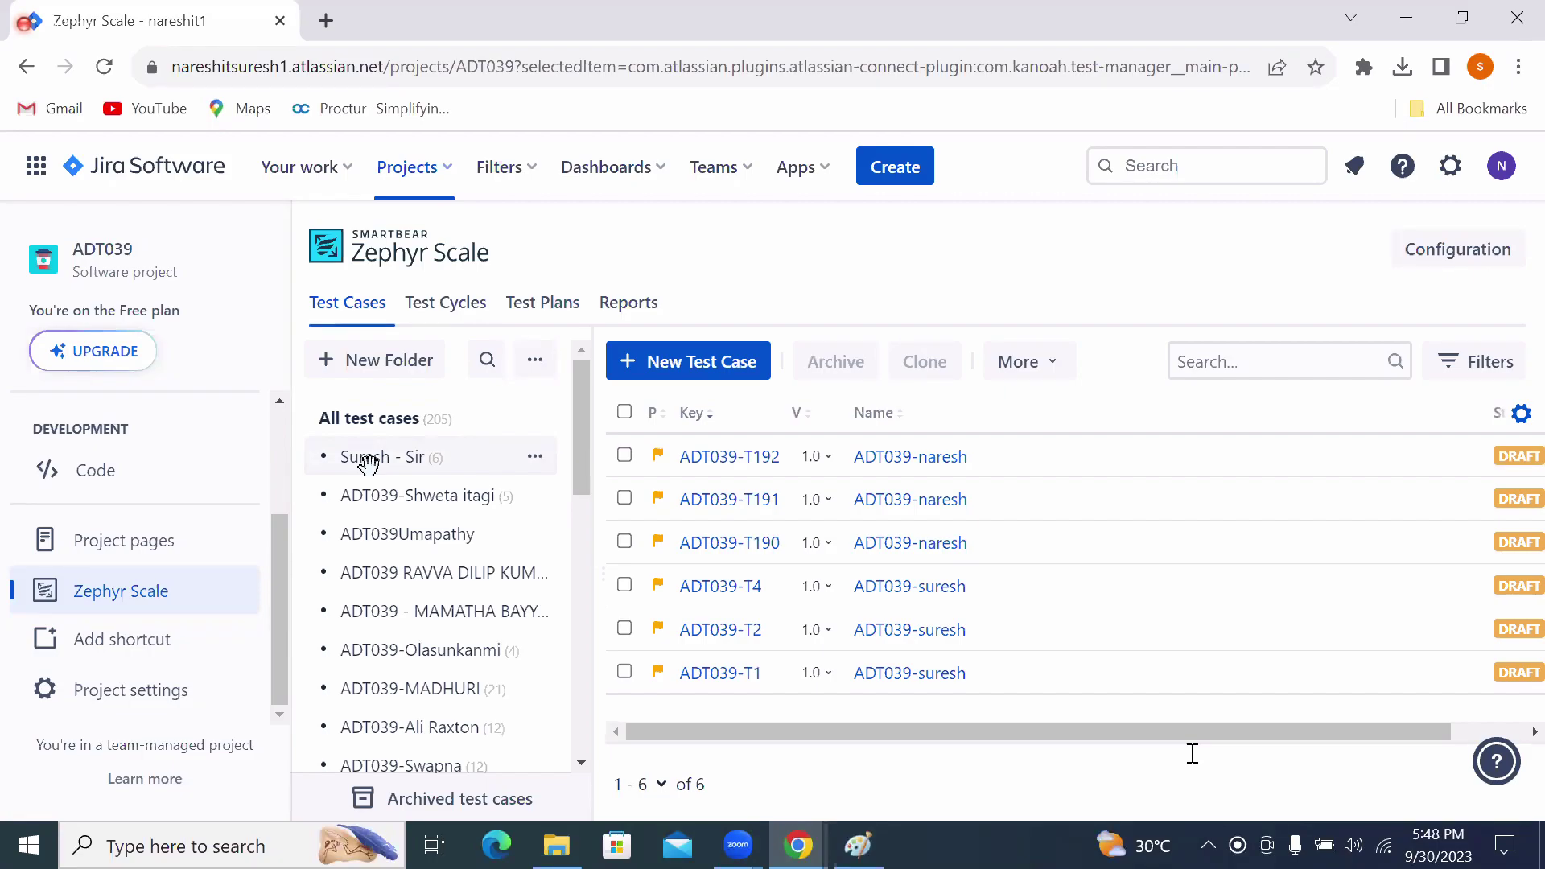
# Open a blank new test case form, view its Test Script section and go back without saving.
pyautogui.click(681, 375)
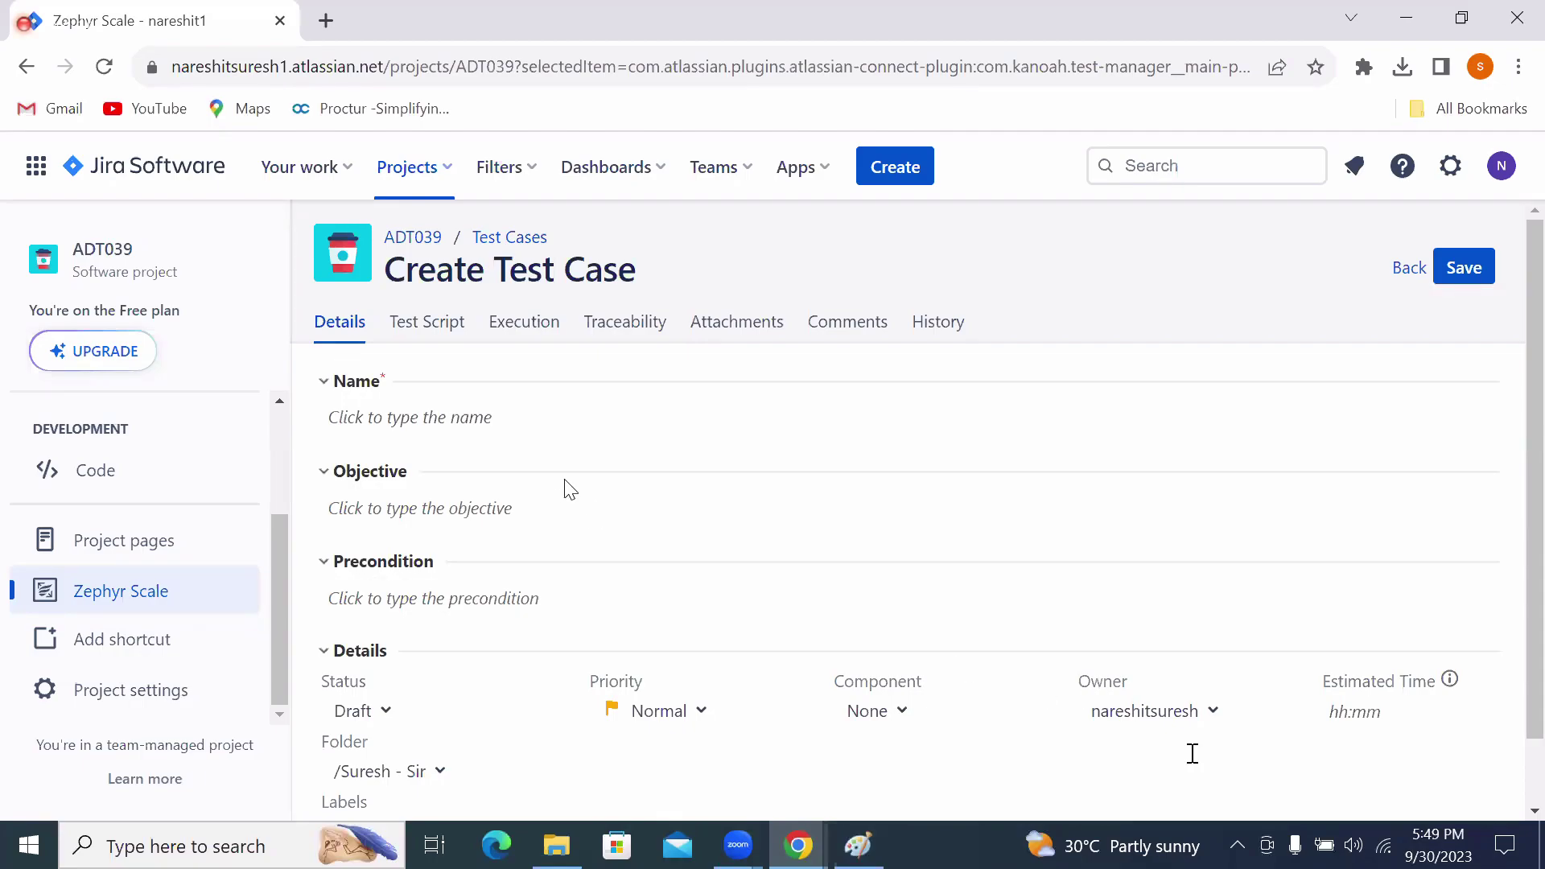
pyautogui.click(416, 337)
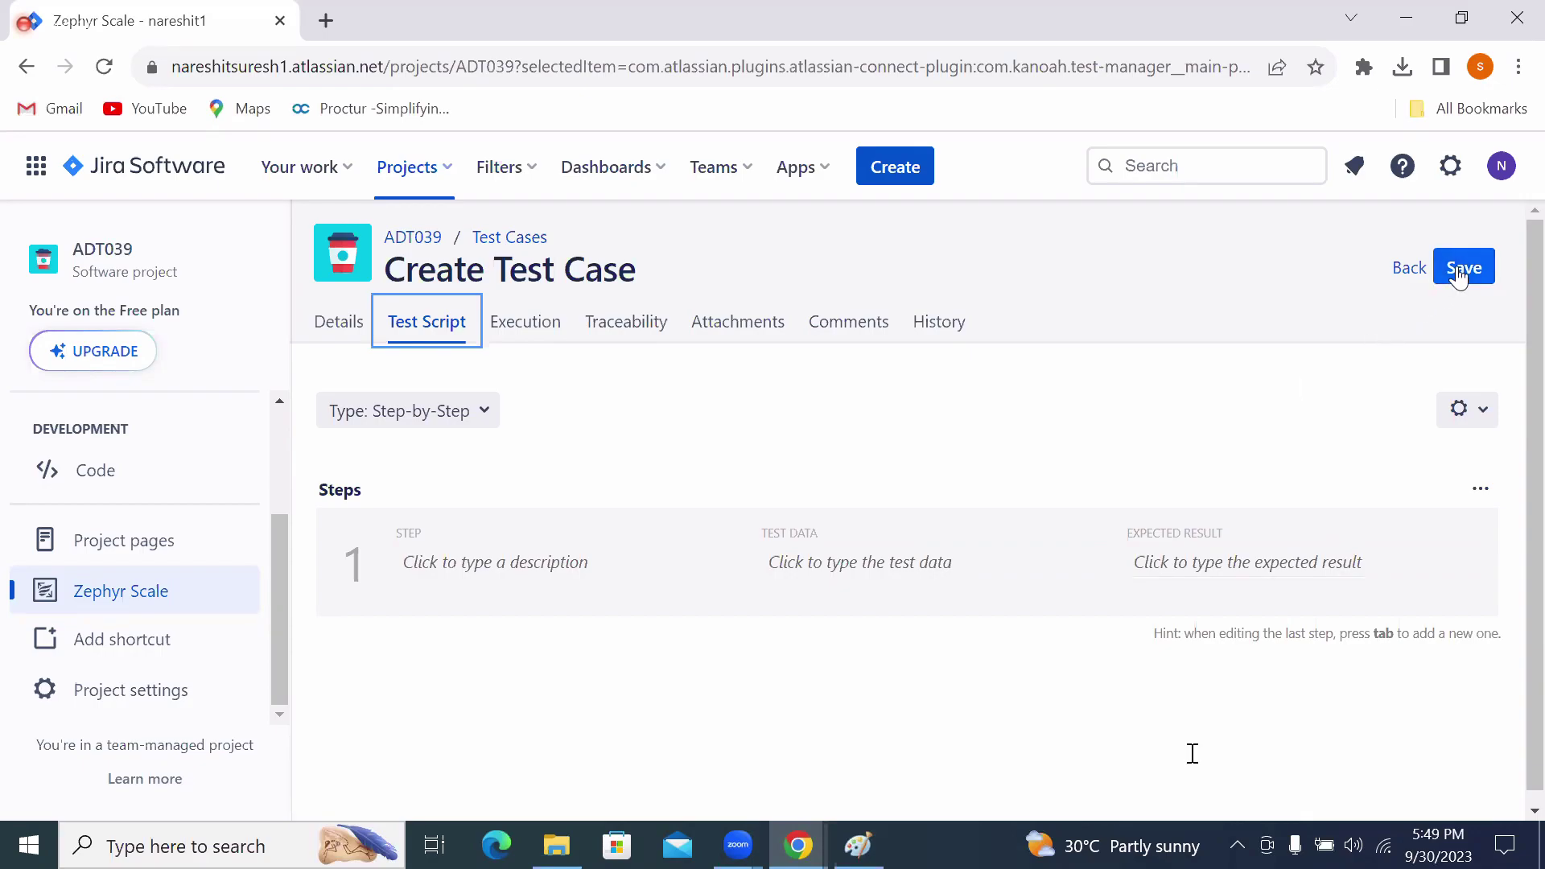
pyautogui.click(1409, 271)
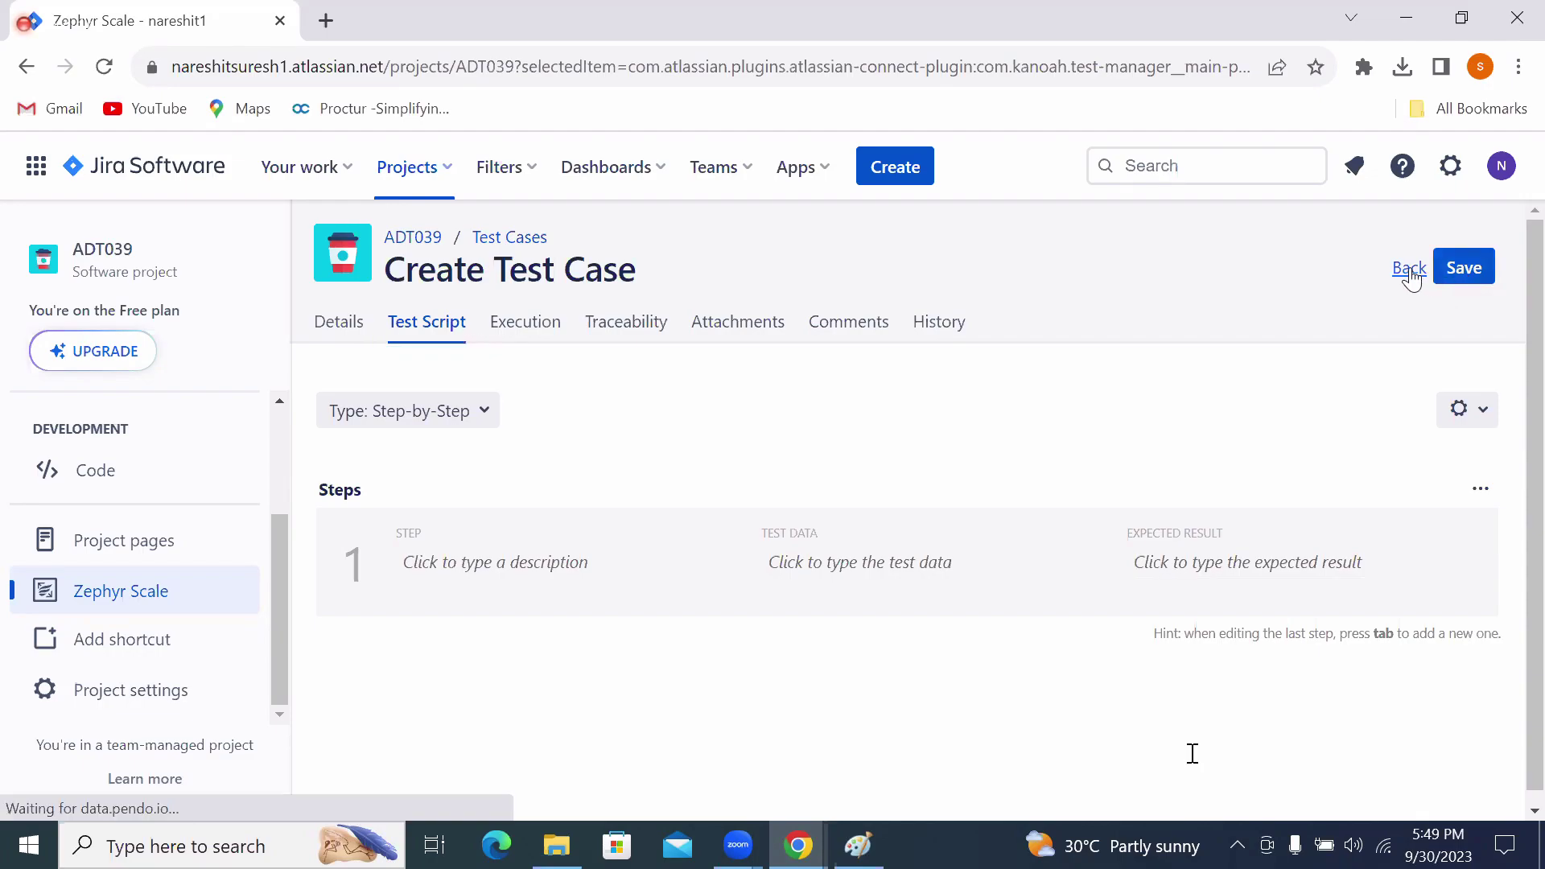
pyautogui.click(905, 230)
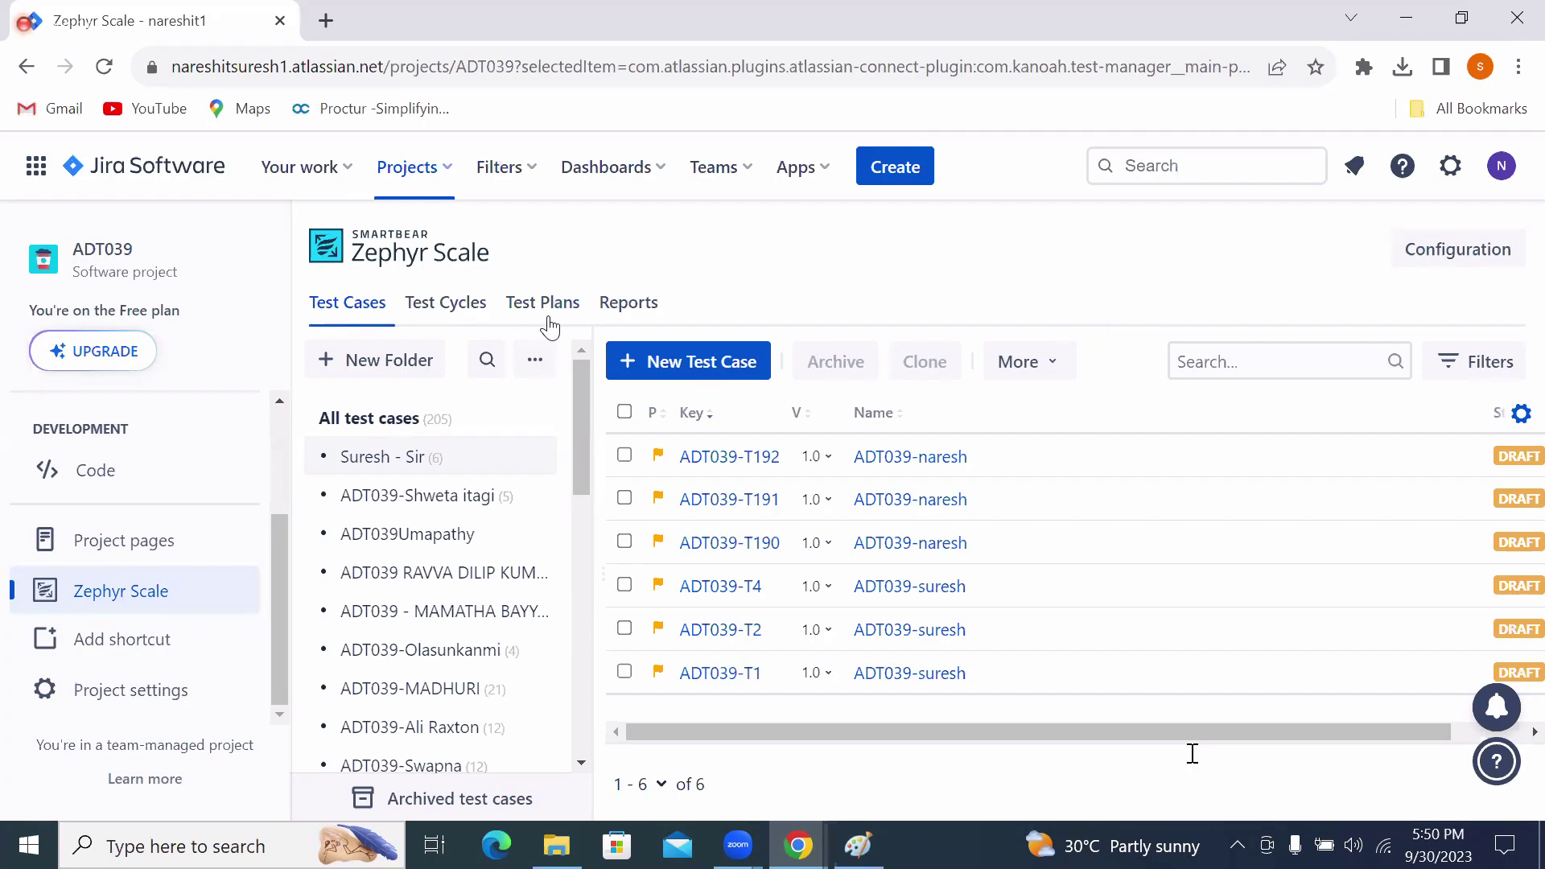
# Reopen the ADT039 project, return to Zephyr Scale and list all test cycles.
pyautogui.click(417, 177)
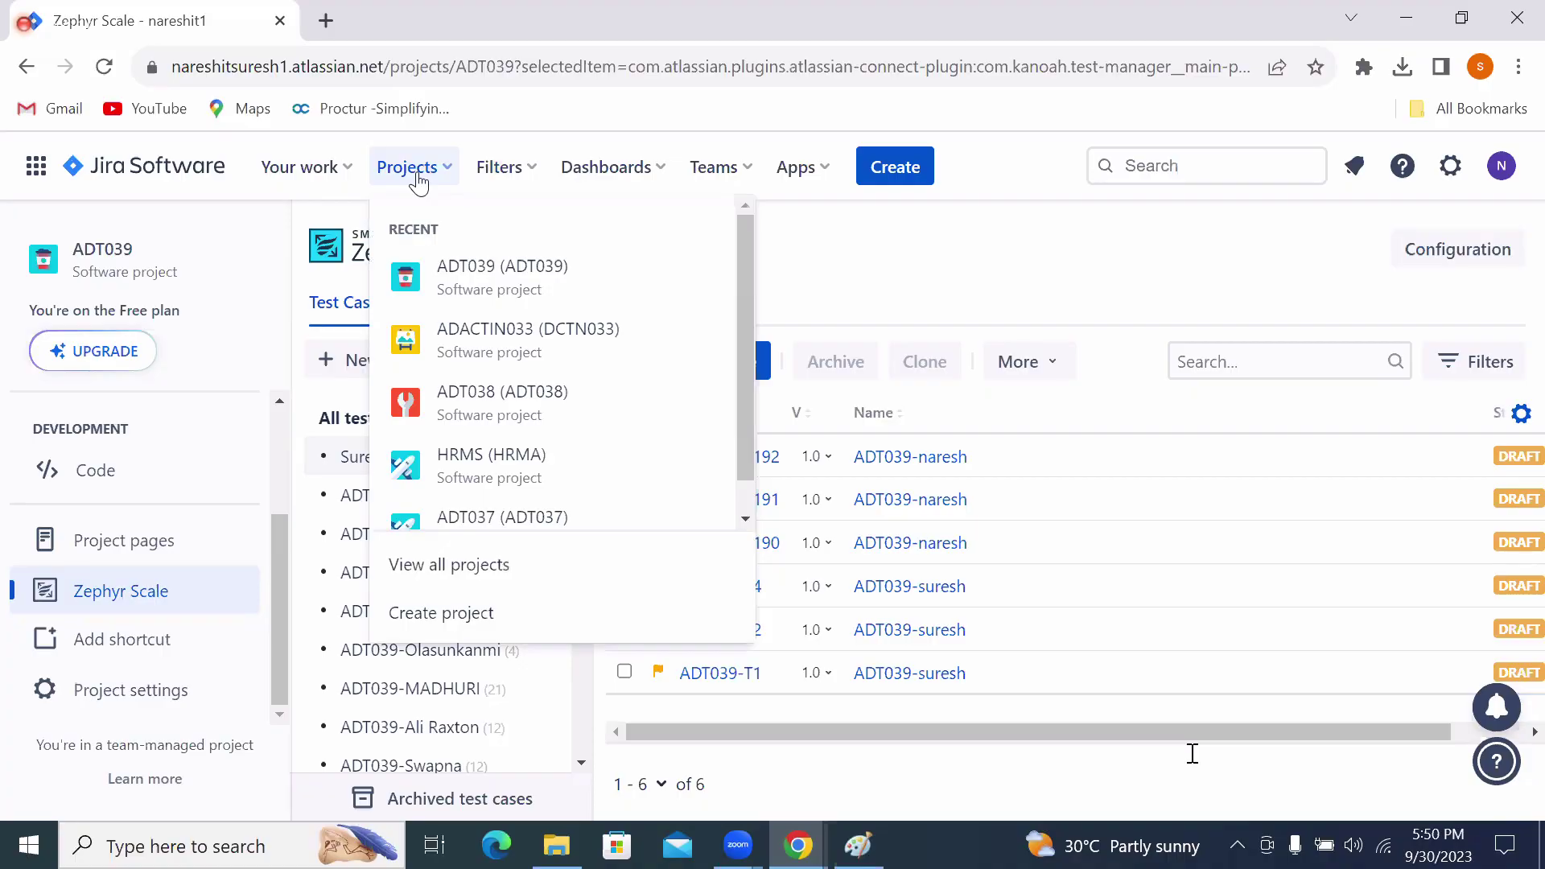
pyautogui.click(483, 288)
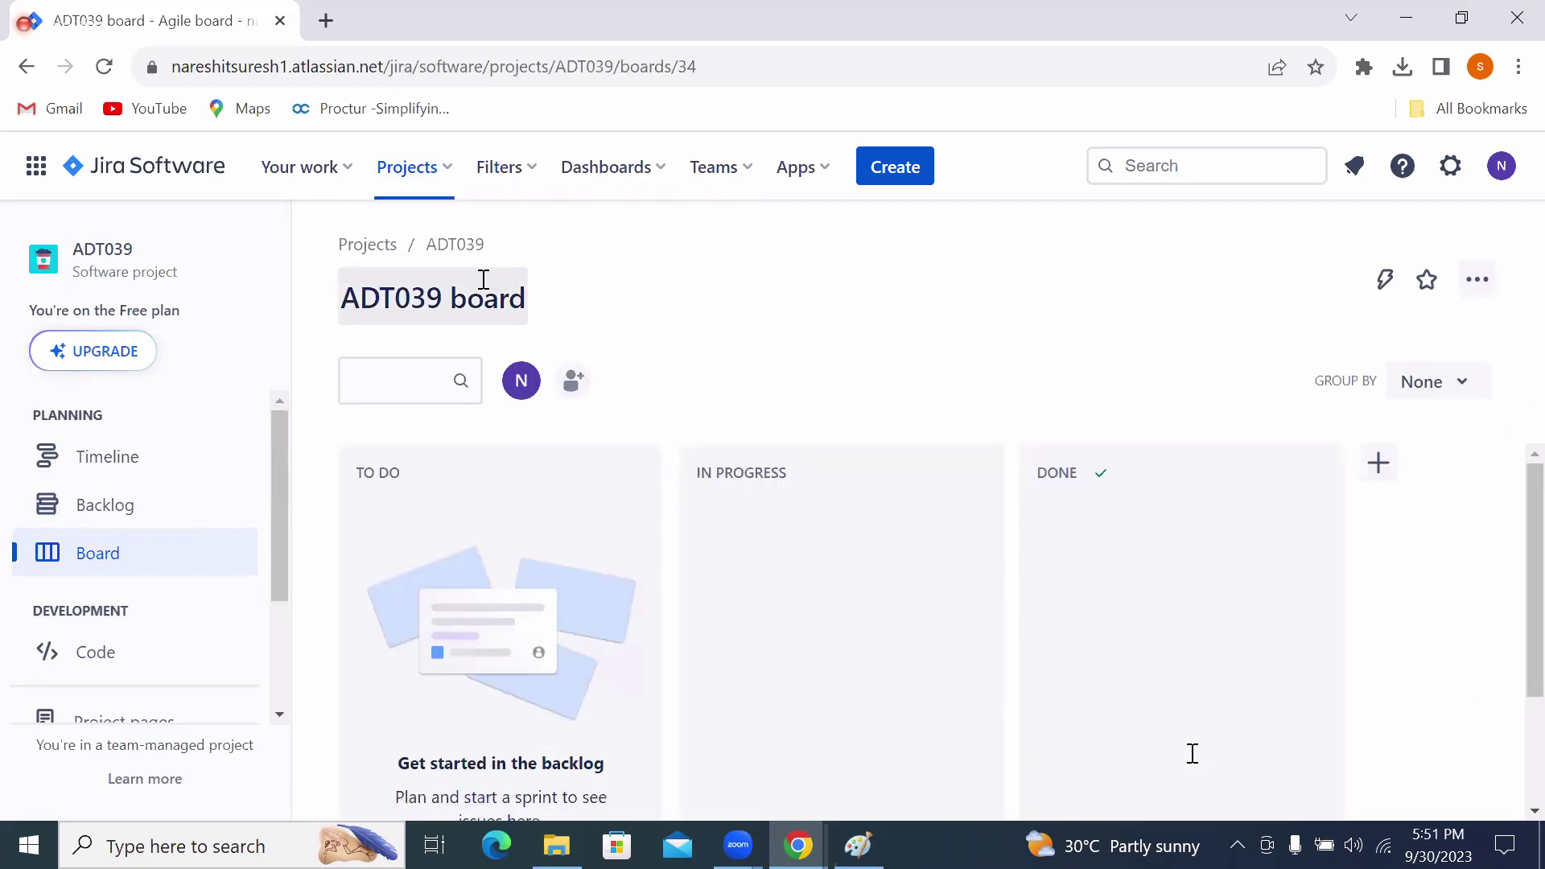
pyautogui.moveTo(279, 438); pyautogui.dragTo(284, 574)
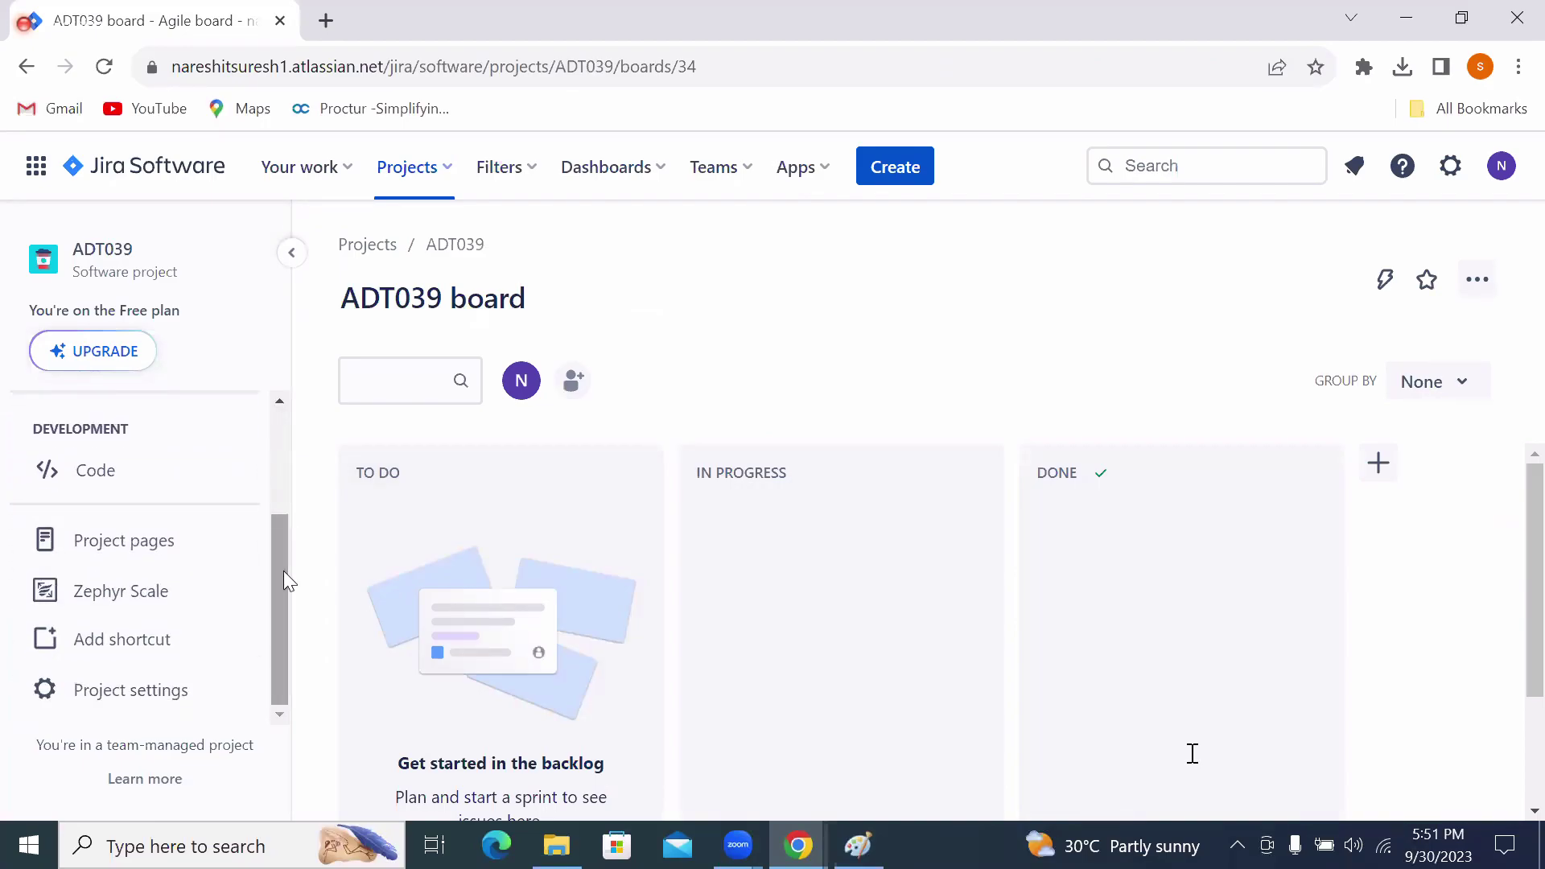
pyautogui.click(121, 593)
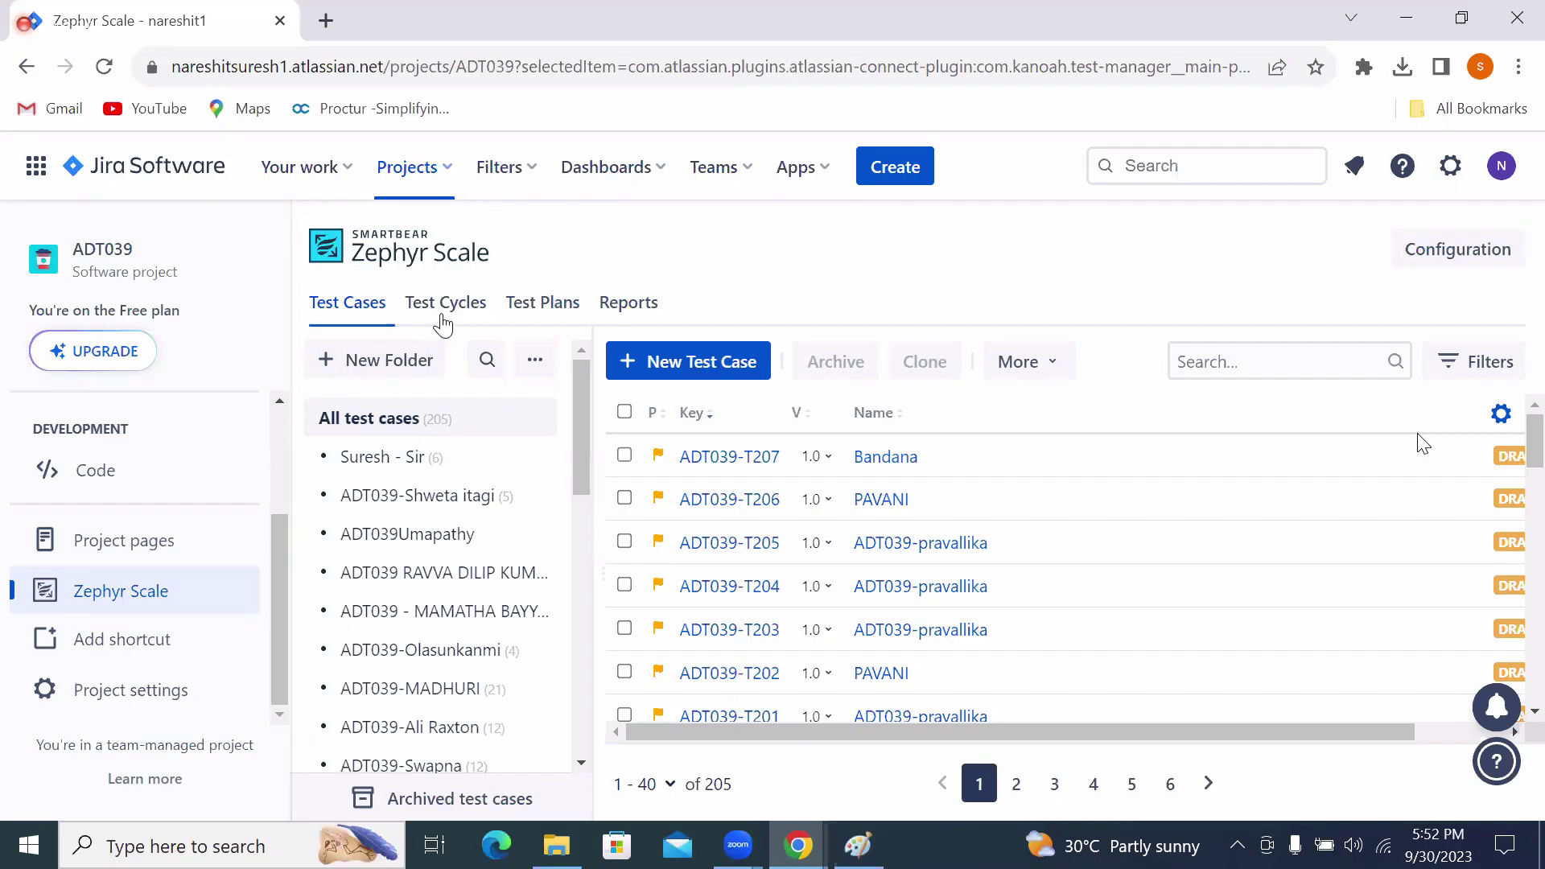
pyautogui.click(442, 317)
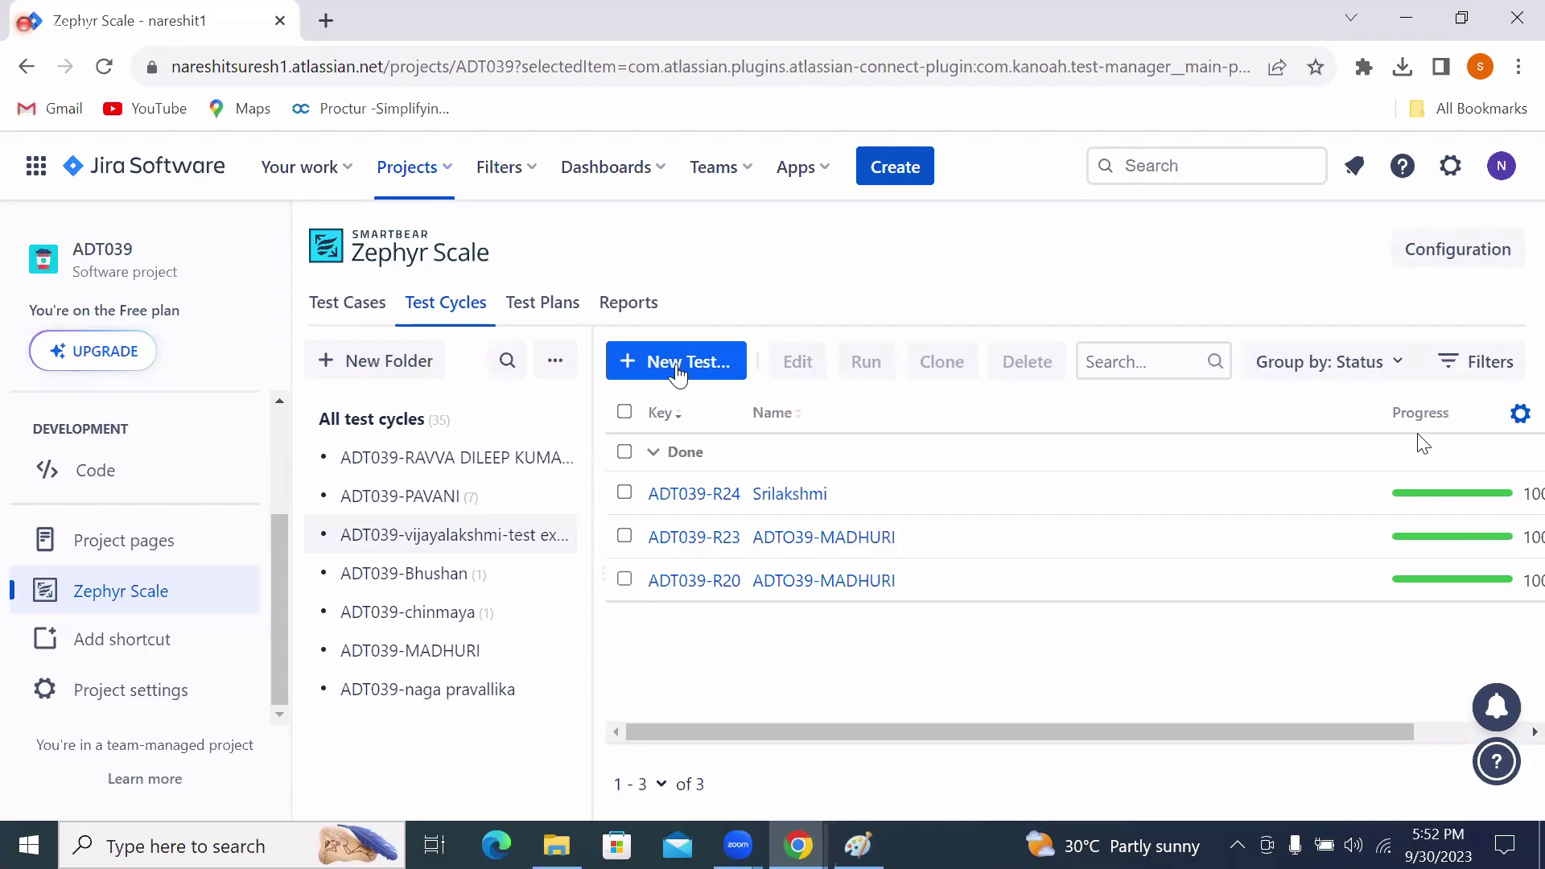
pyautogui.click(398, 427)
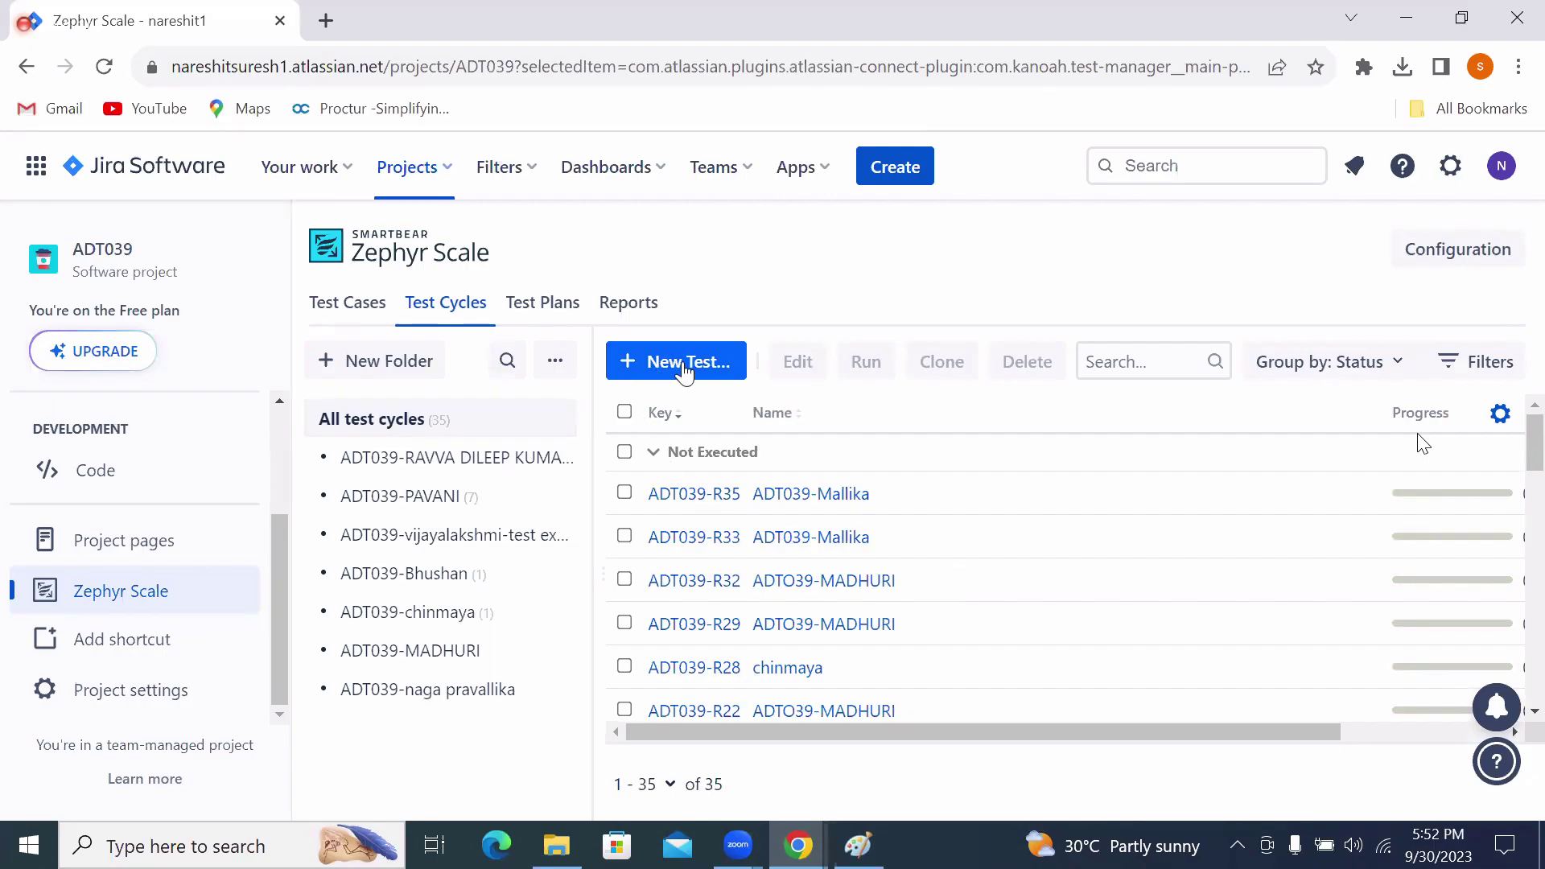
# Start a new test cycle and open the selection of existing test cases for it.
pyautogui.click(684, 366)
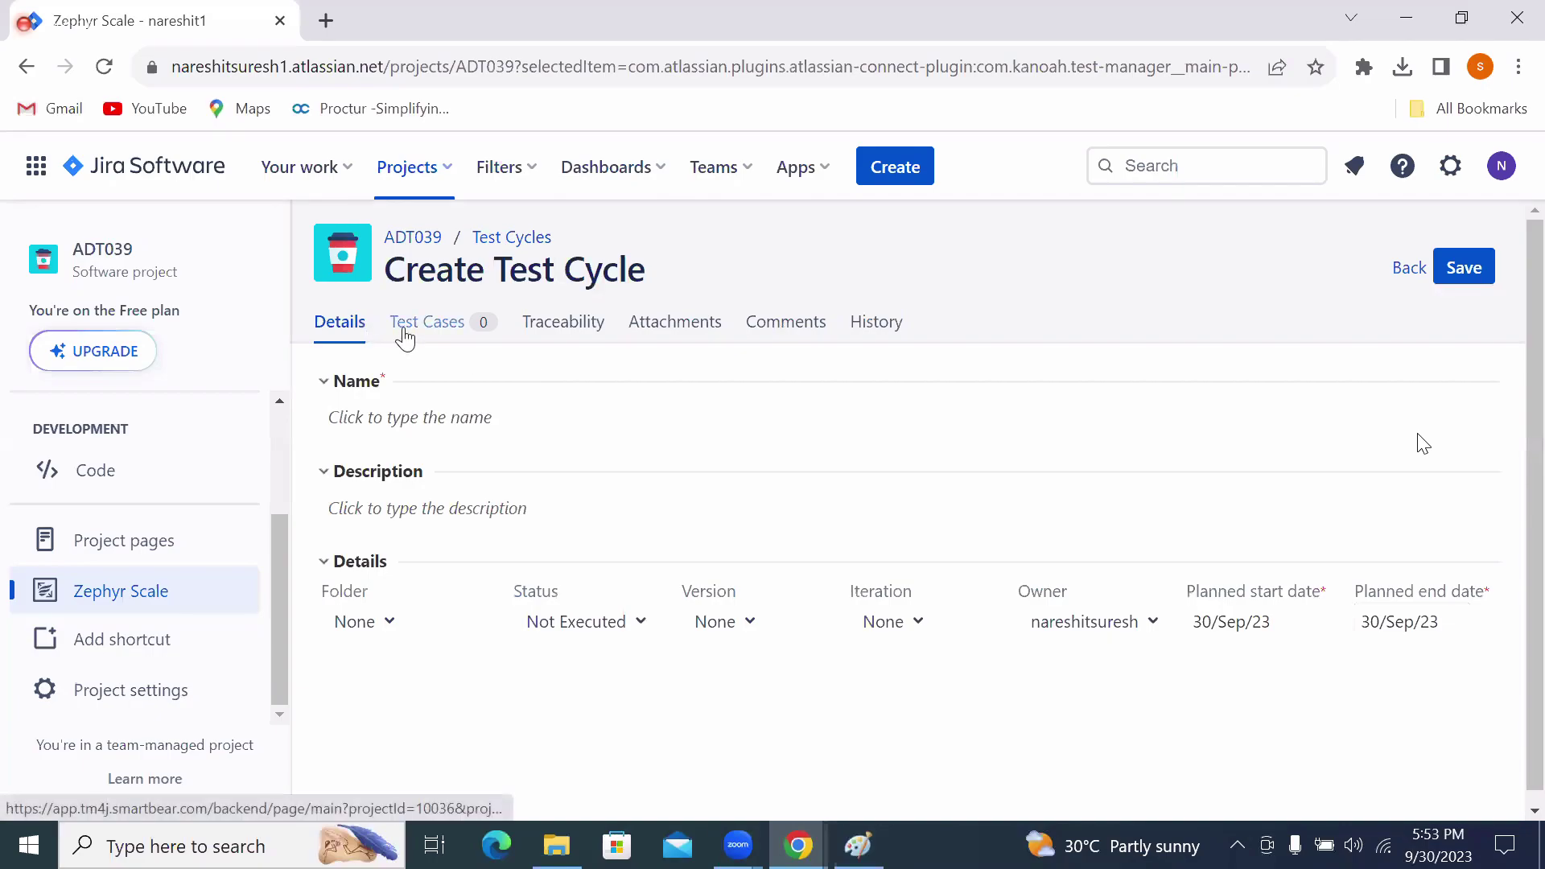
pyautogui.click(449, 336)
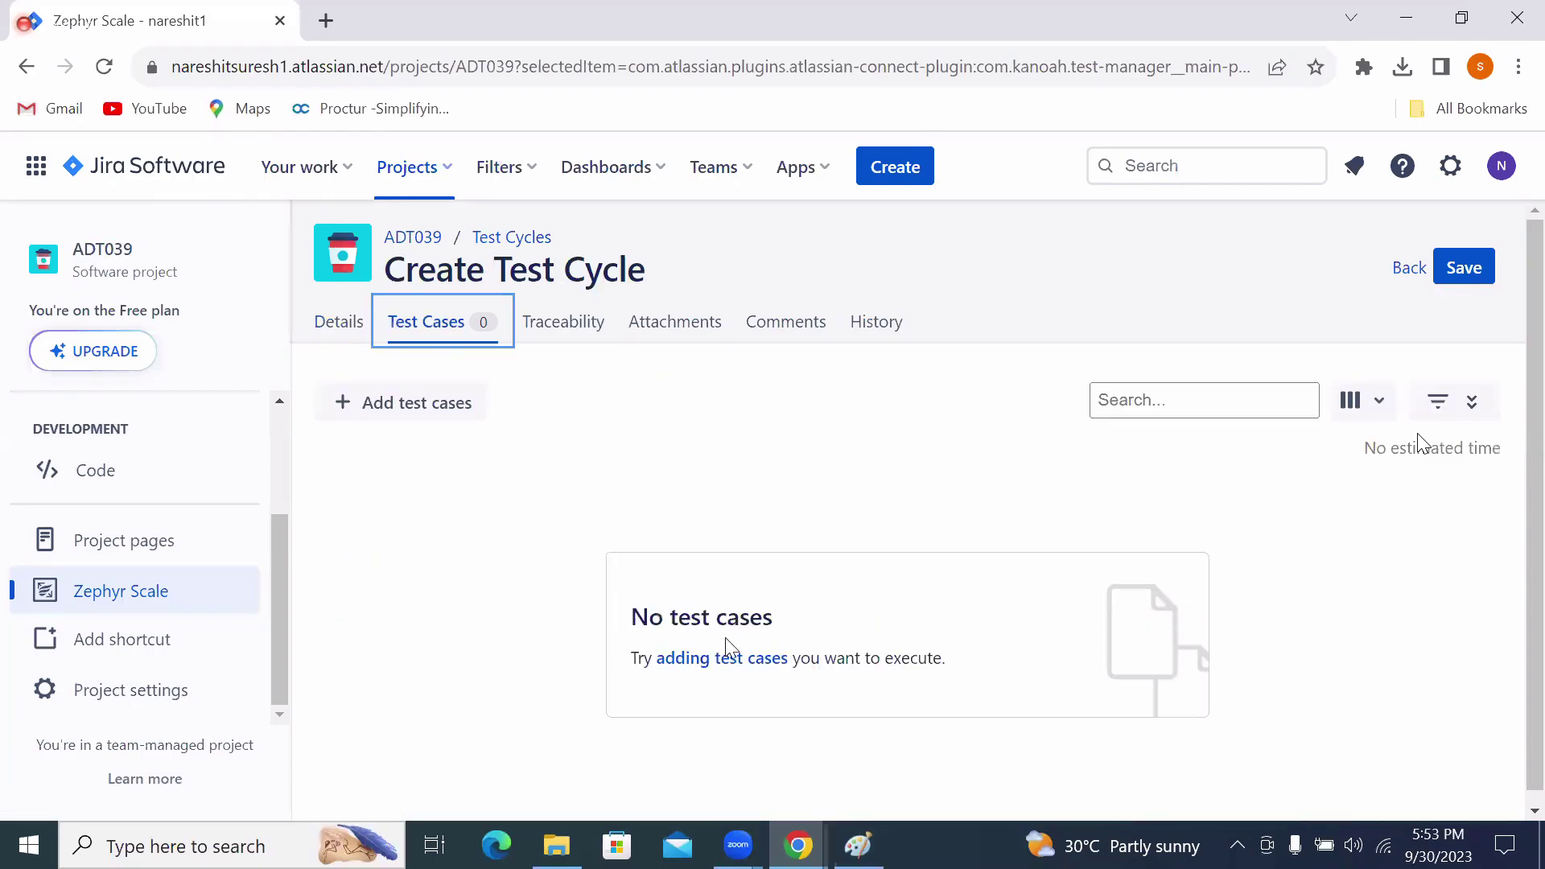
pyautogui.click(712, 660)
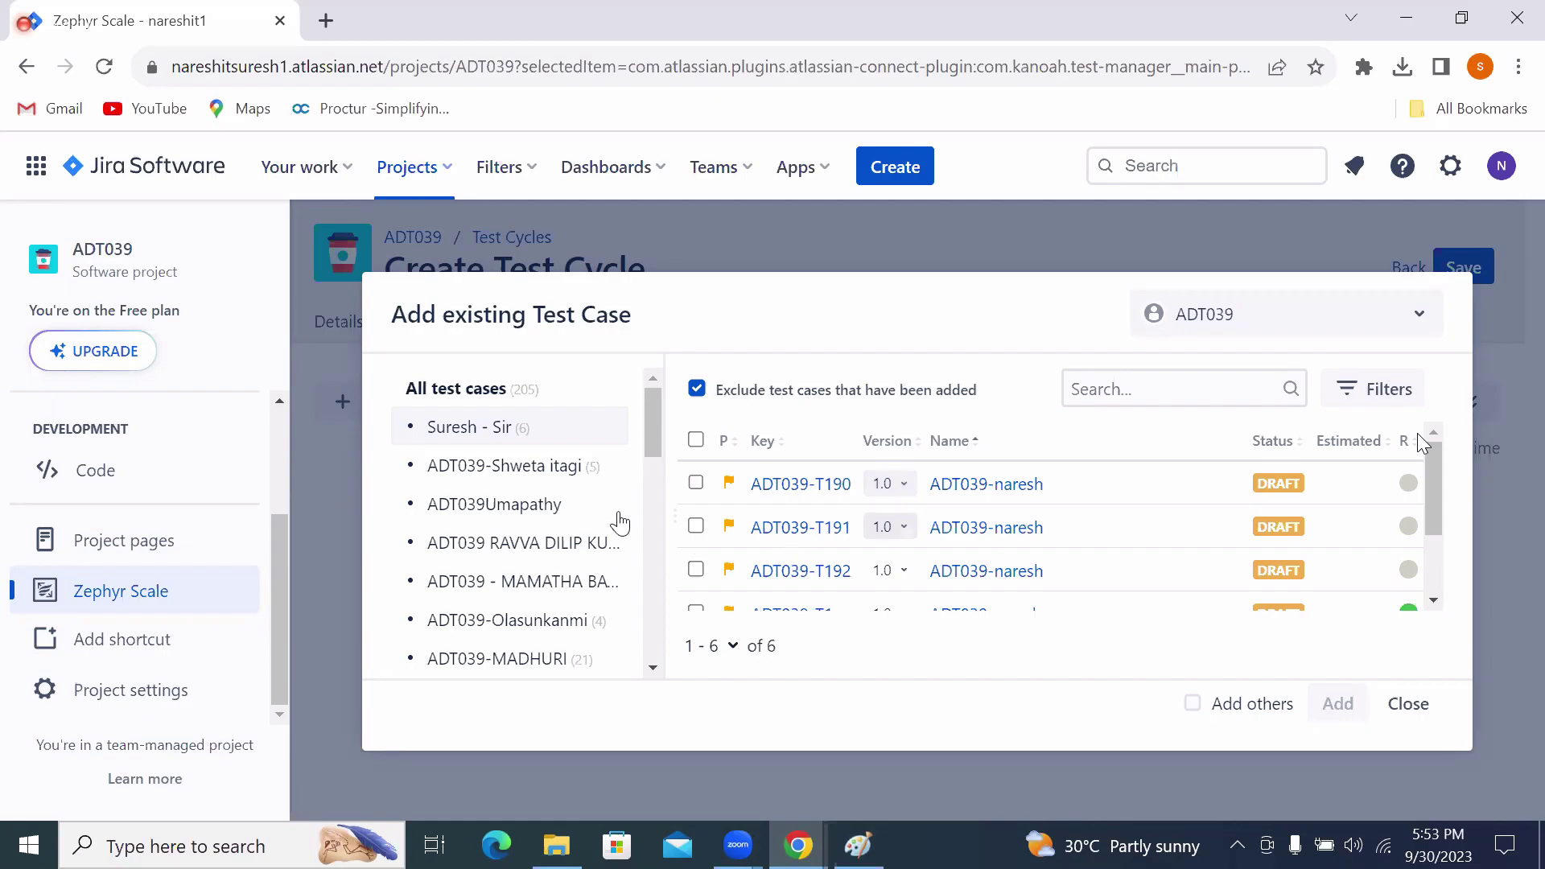
# Select test cases ADT039-T190, ADT039-T191 and ADT039-T192, and close the selection dialog without adding them.
pyautogui.click(696, 483)
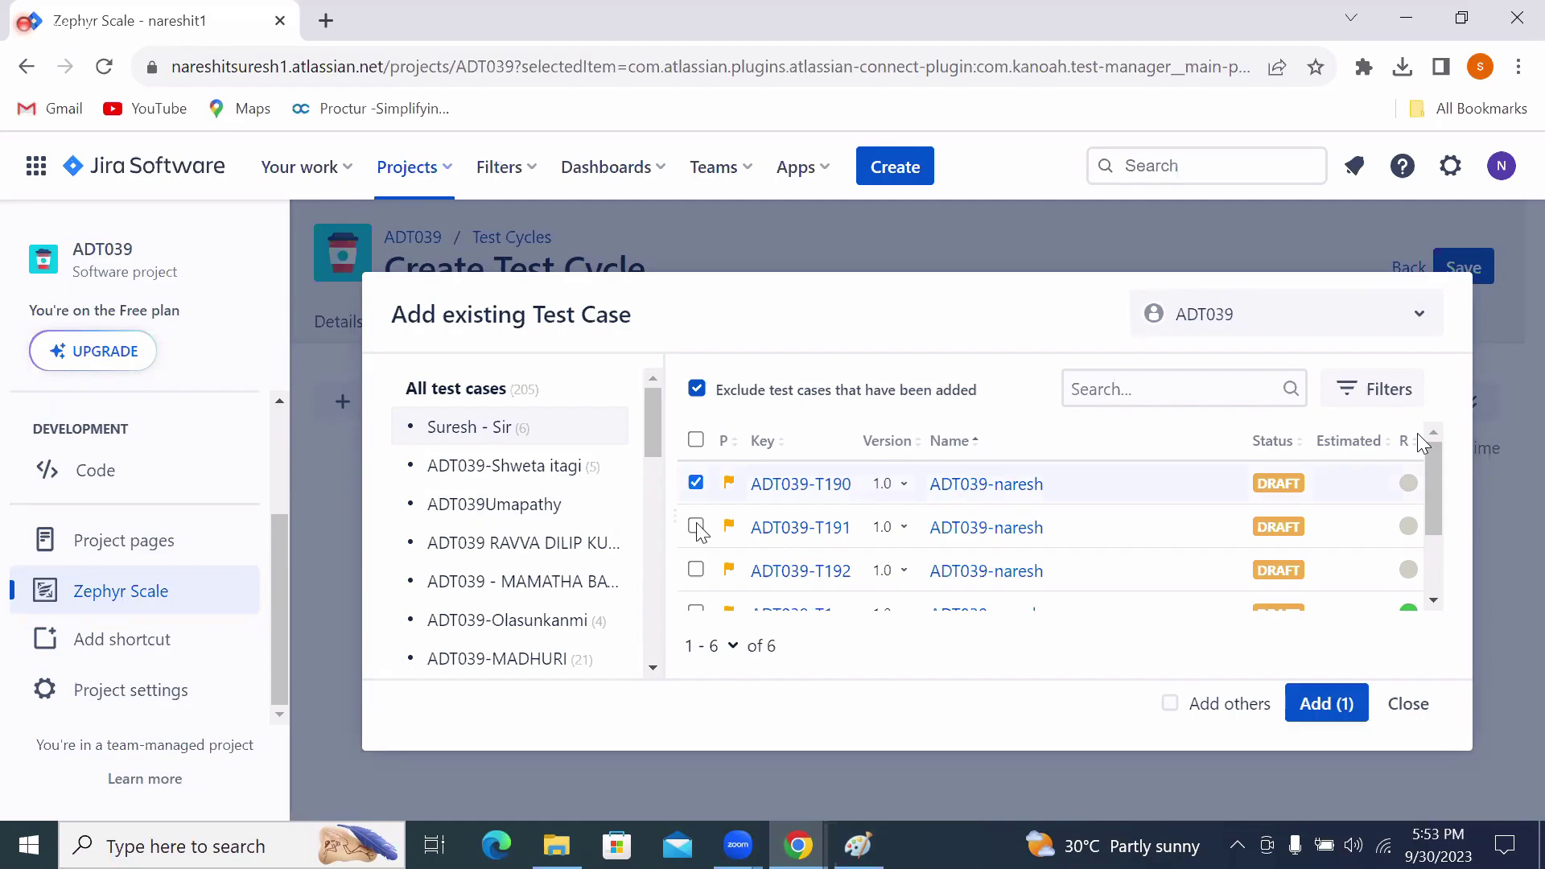
pyautogui.click(696, 526)
pyautogui.click(695, 570)
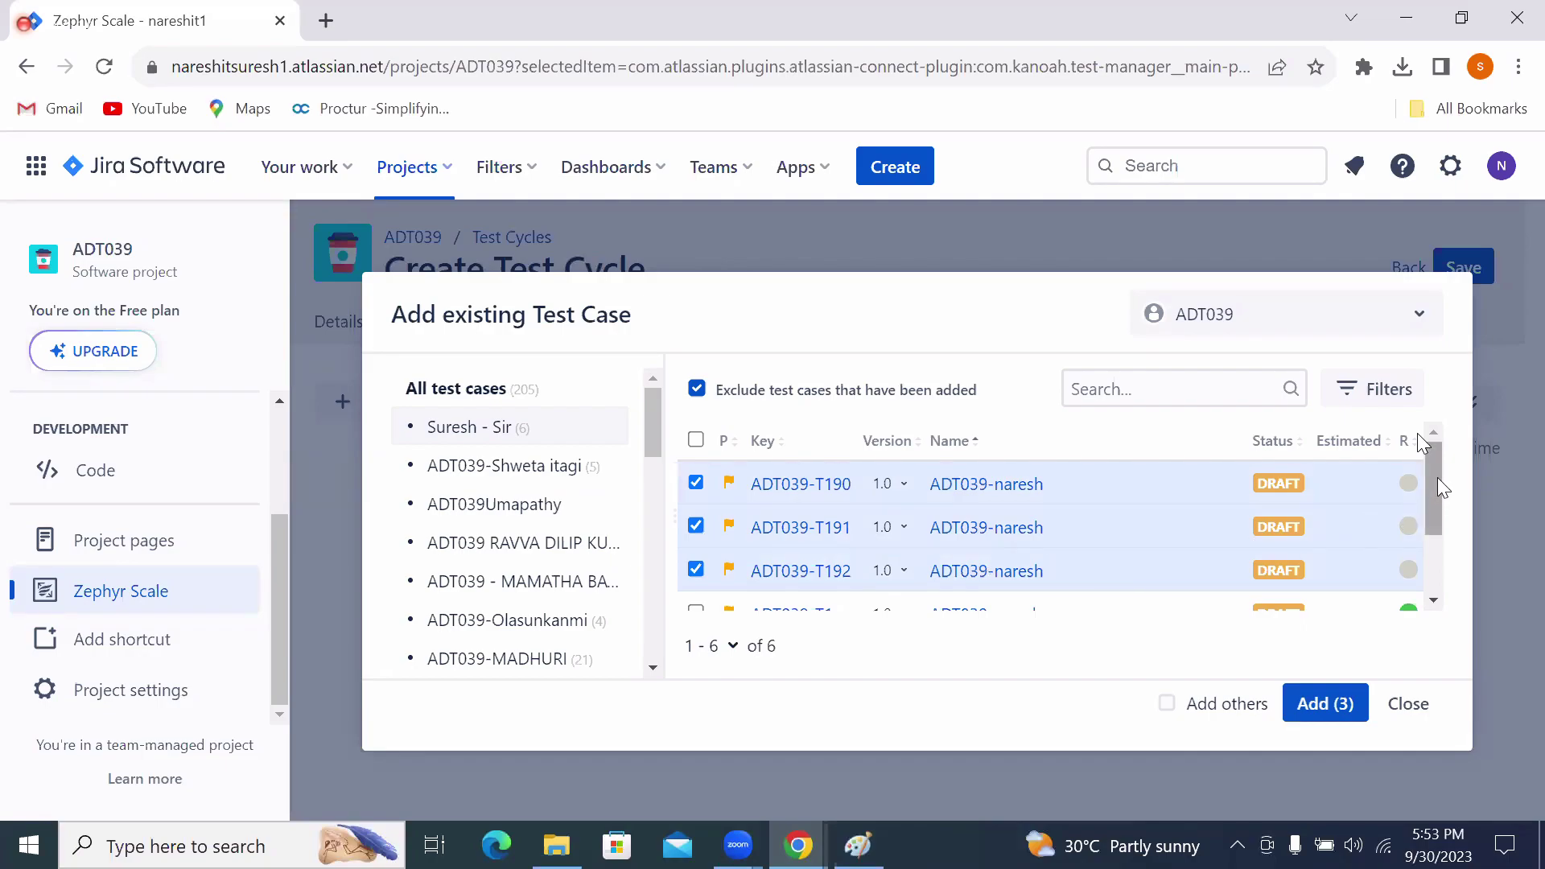
pyautogui.moveTo(1435, 471)
pyautogui.mouseDown()
pyautogui.moveTo(1440, 536)
pyautogui.moveTo(1422, 459)
pyautogui.mouseUp()
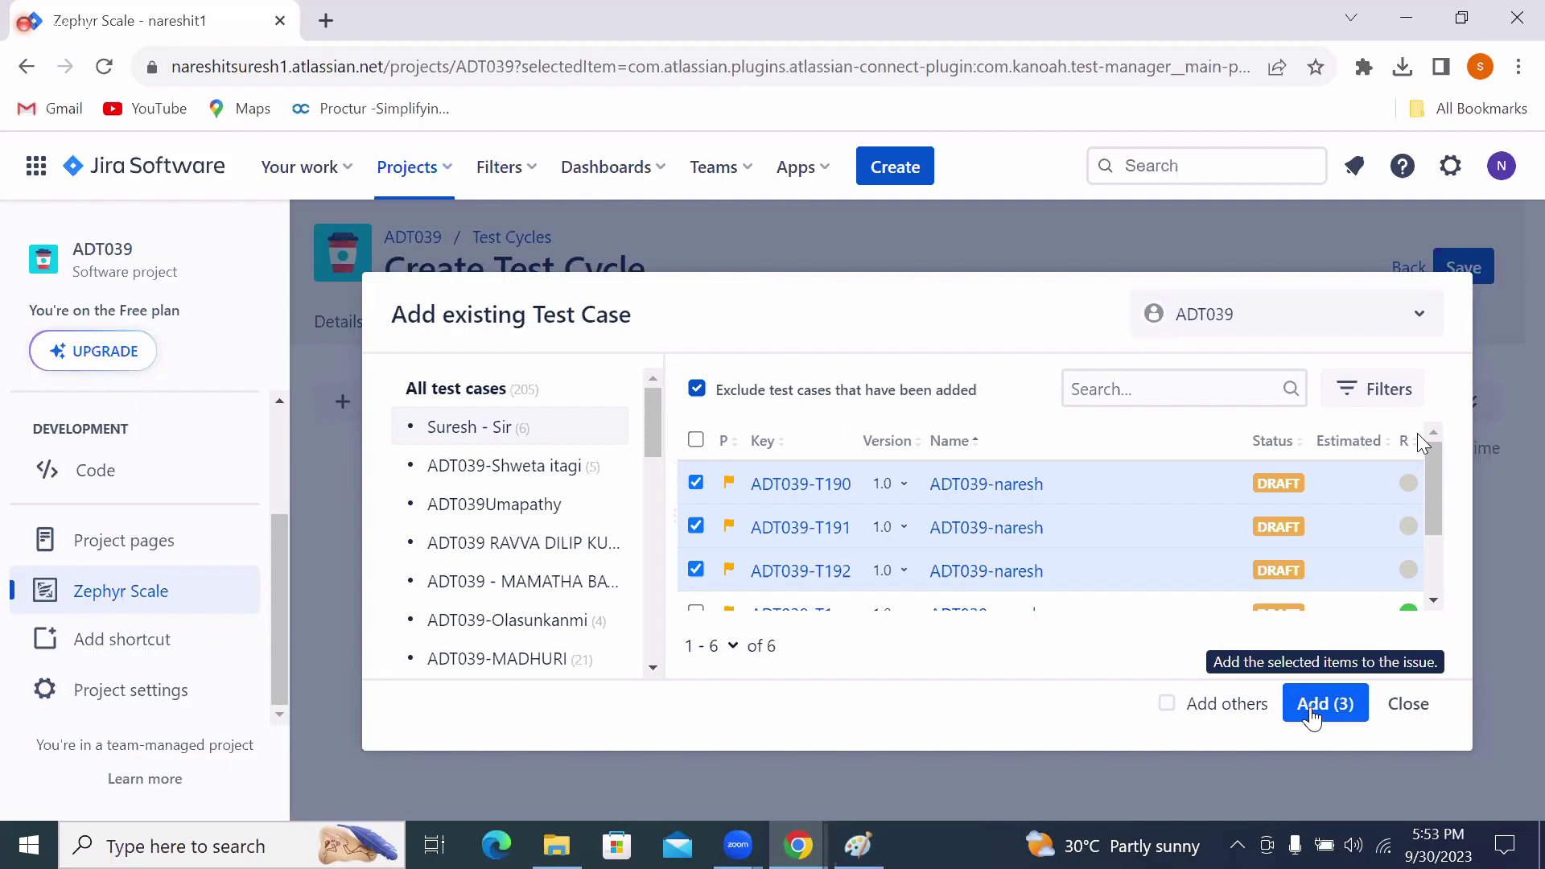
pyautogui.click(1413, 709)
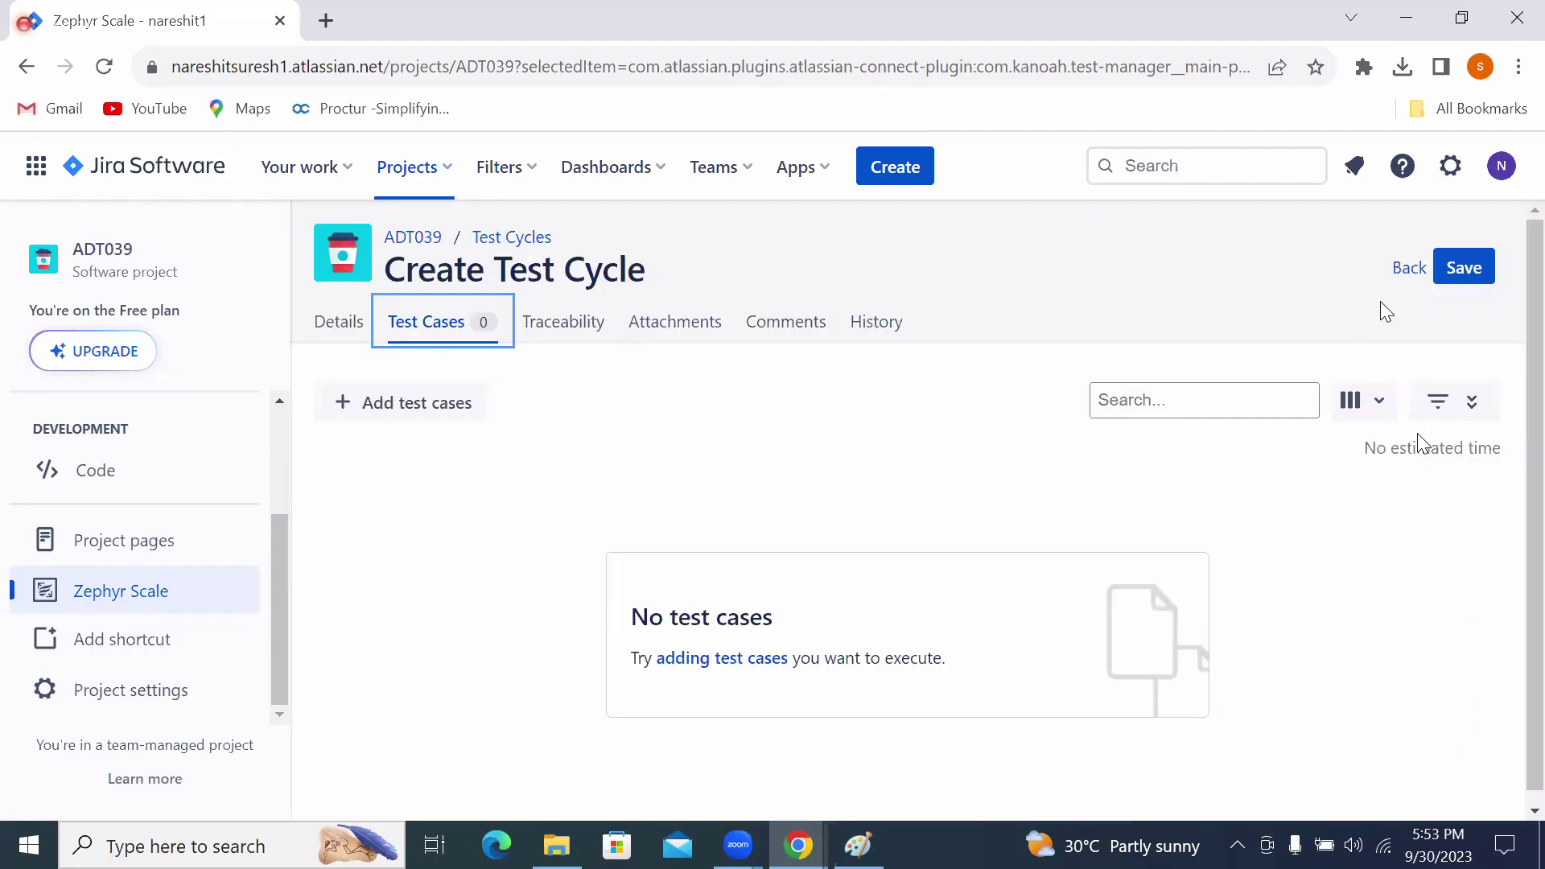
# Leave the new test cycle form, discarding its unsaved data, and collapse and re-expand the Not Executed group in the cycle list.
pyautogui.click(1409, 274)
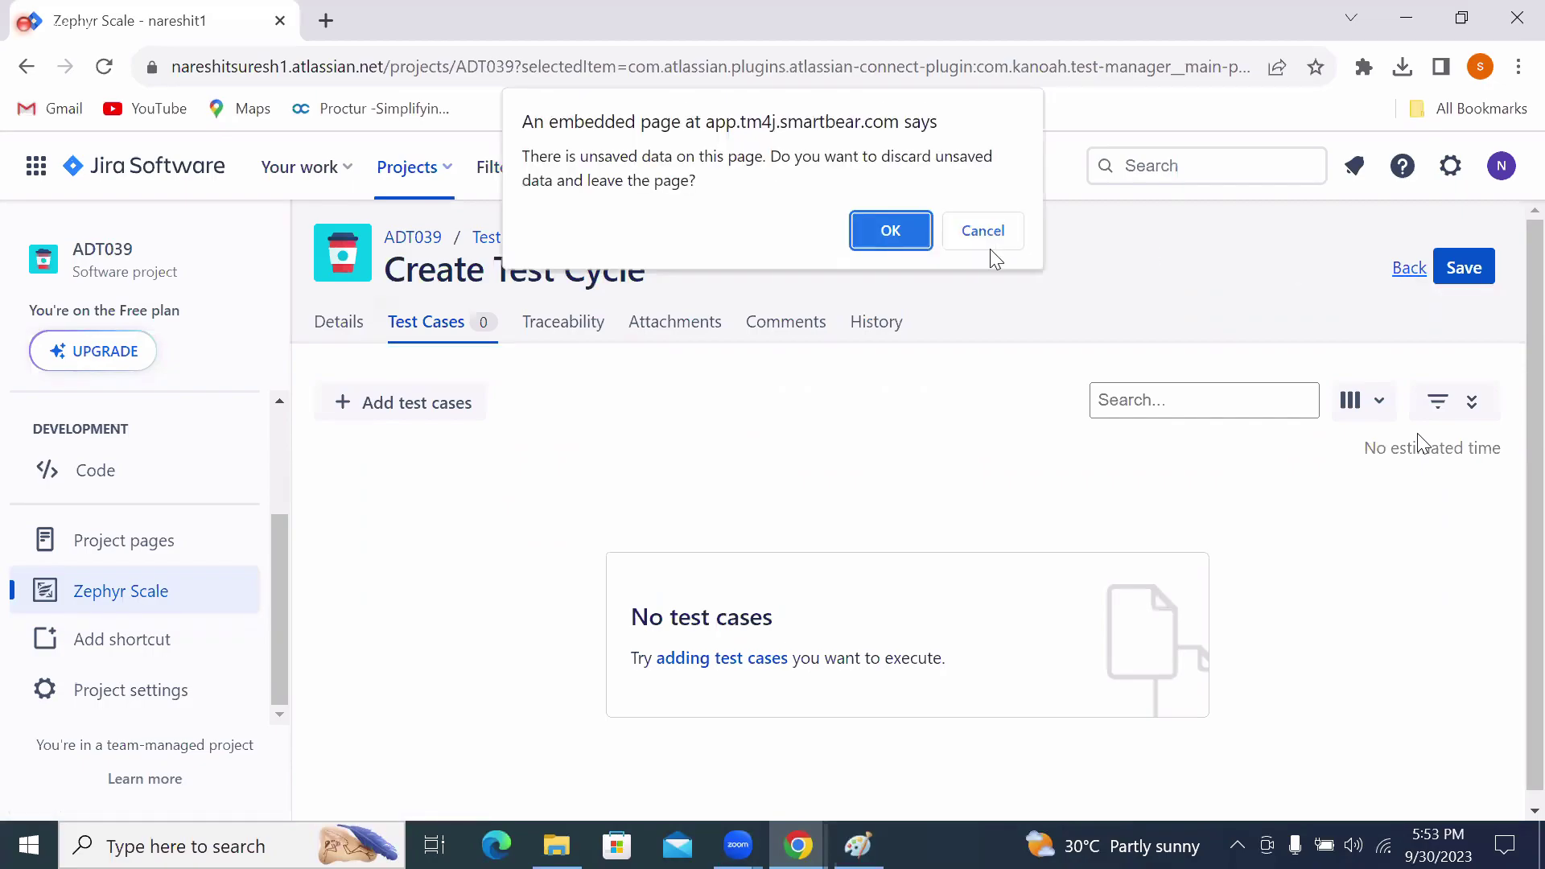
pyautogui.click(891, 231)
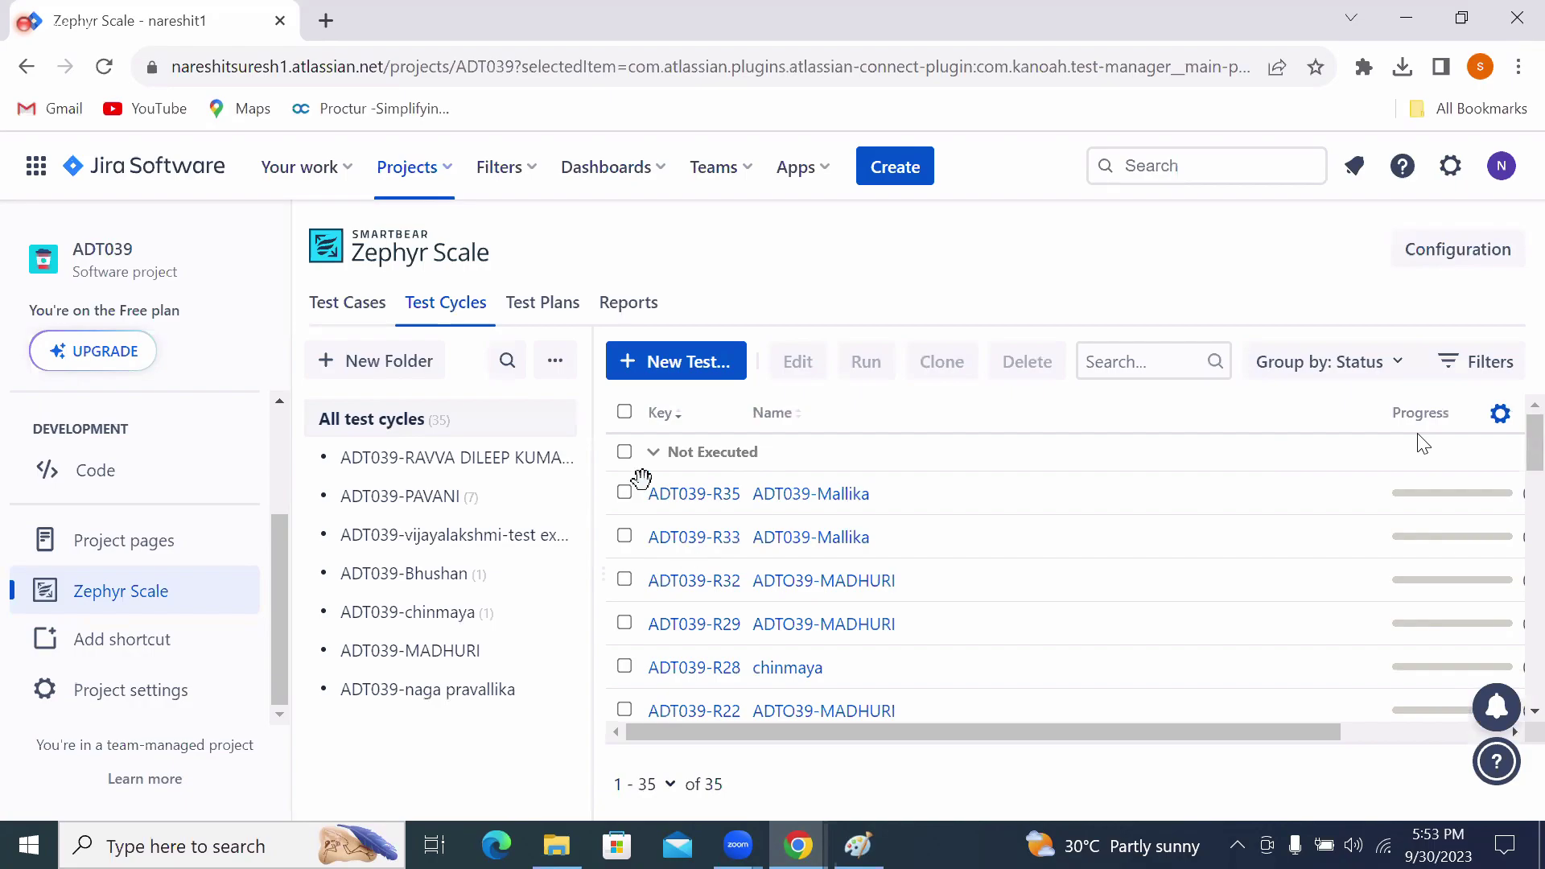
pyautogui.click(653, 453)
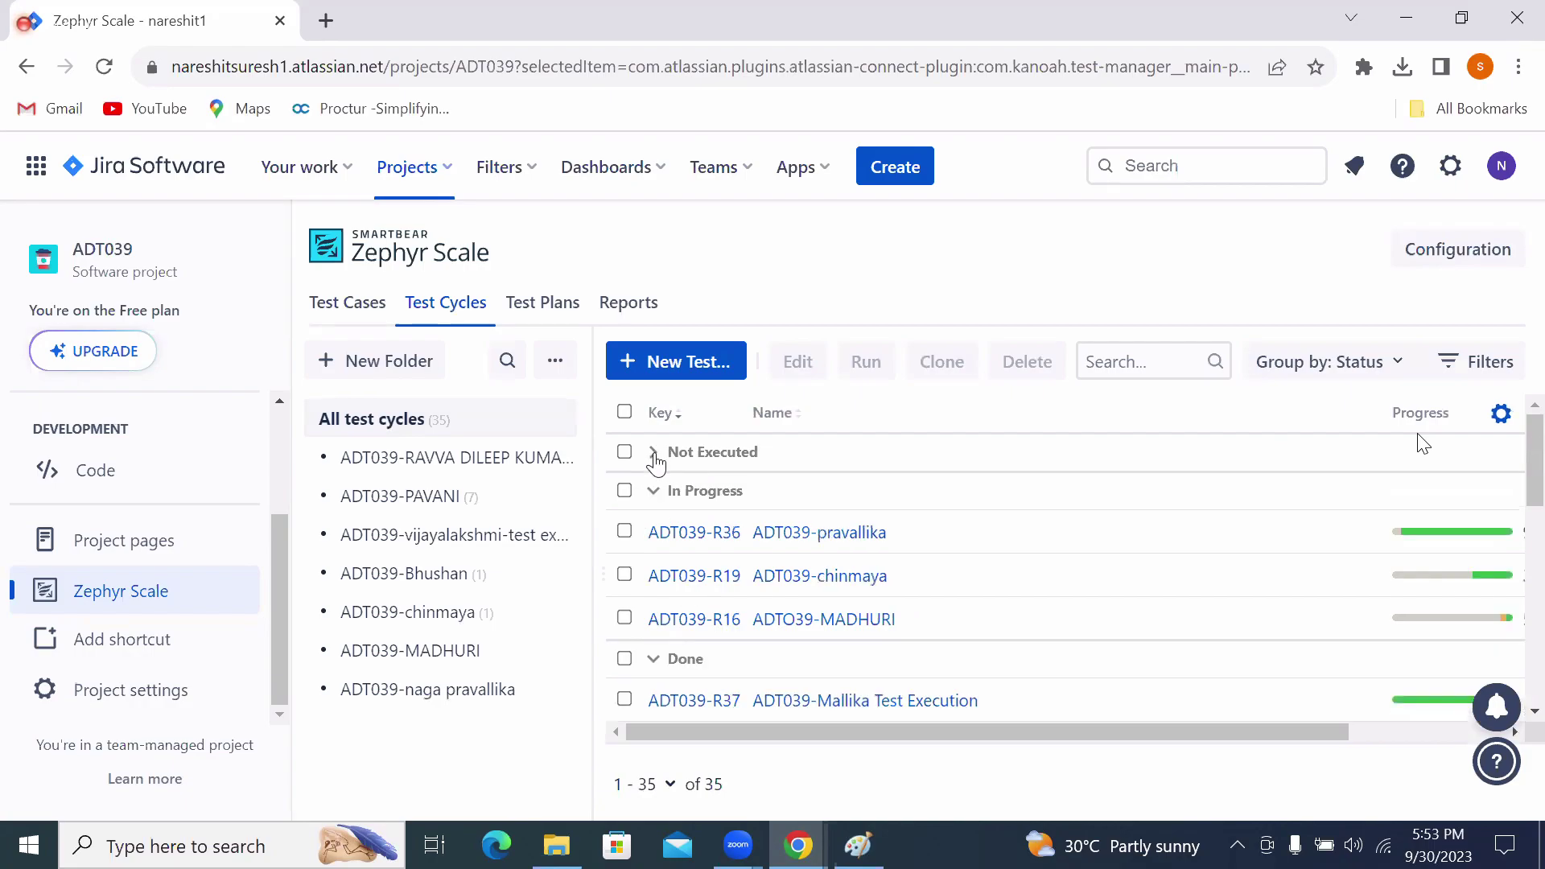
pyautogui.click(654, 456)
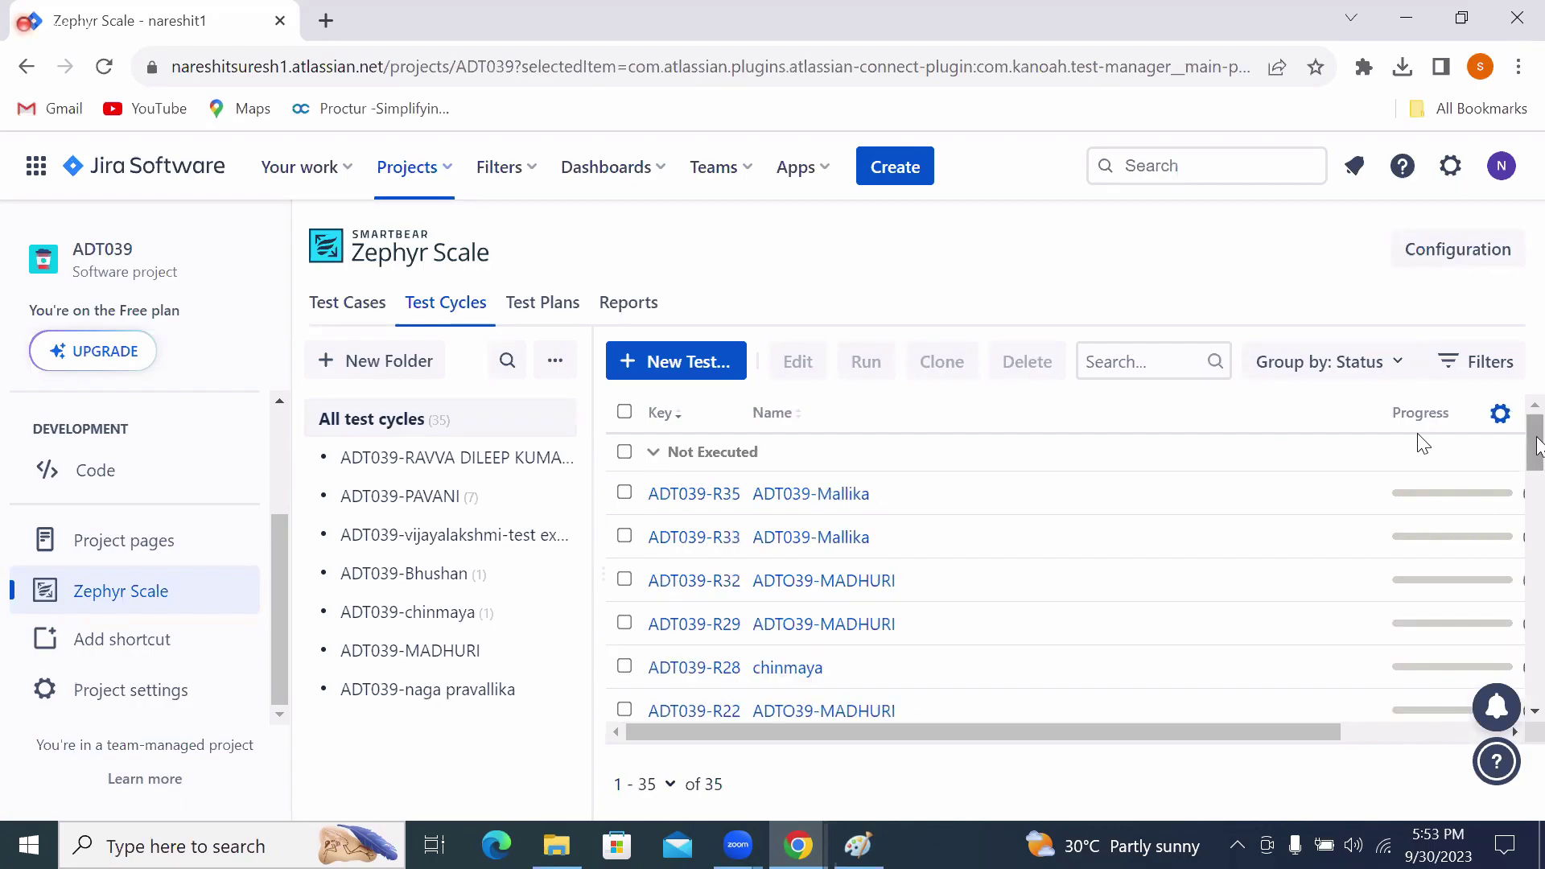
# Open test cycle ADT039-R1 from the end of the list and review test case ADT039-T1's execution details and script steps.
pyautogui.moveTo(1536, 447); pyautogui.dragTo(1536, 682)
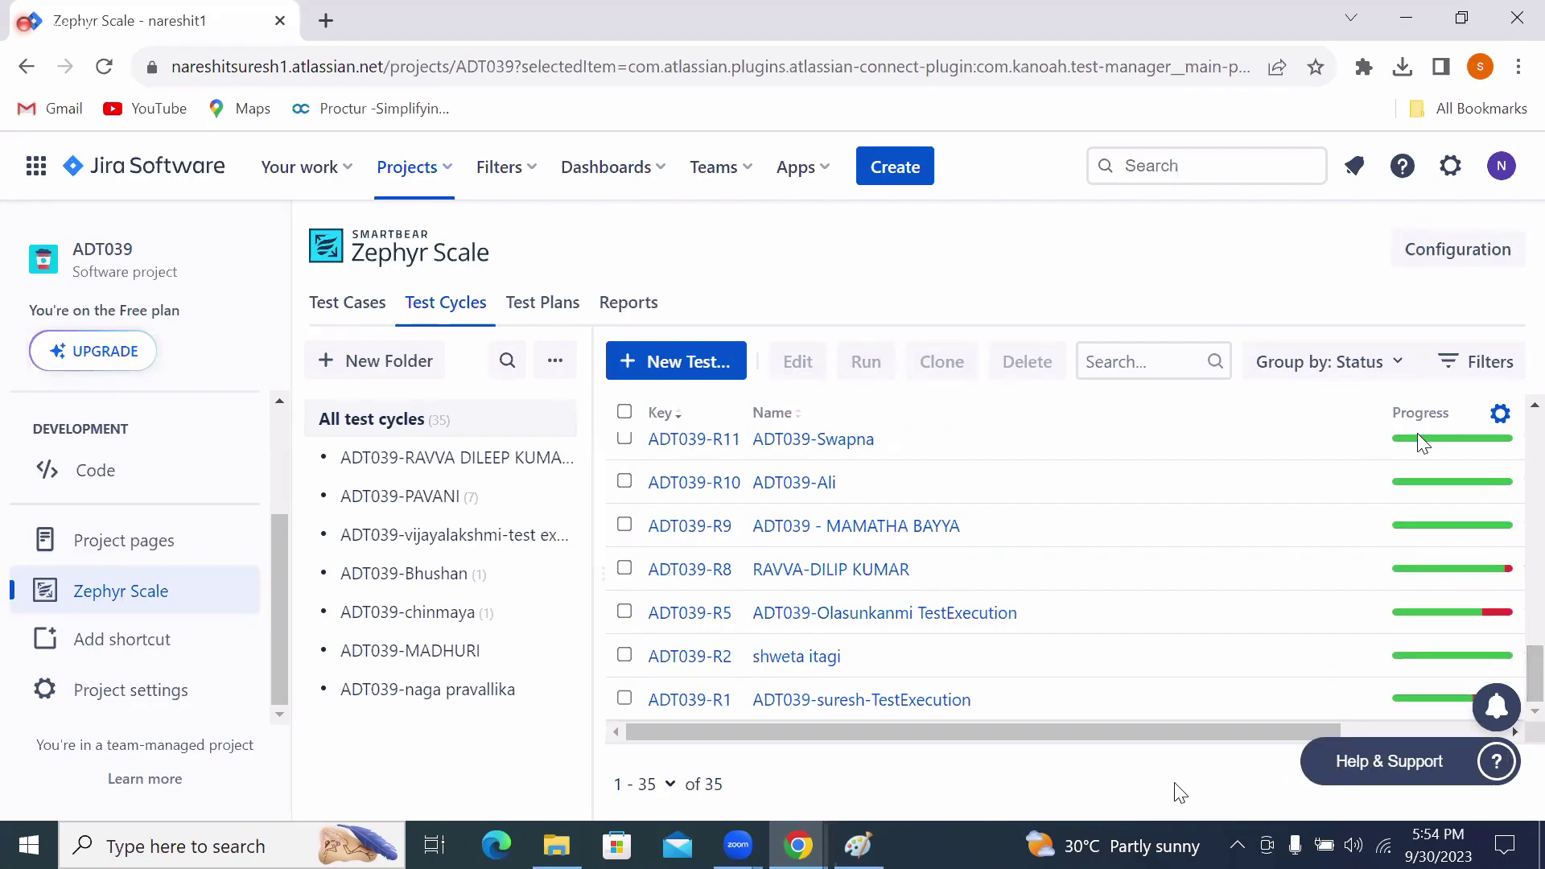
pyautogui.click(678, 701)
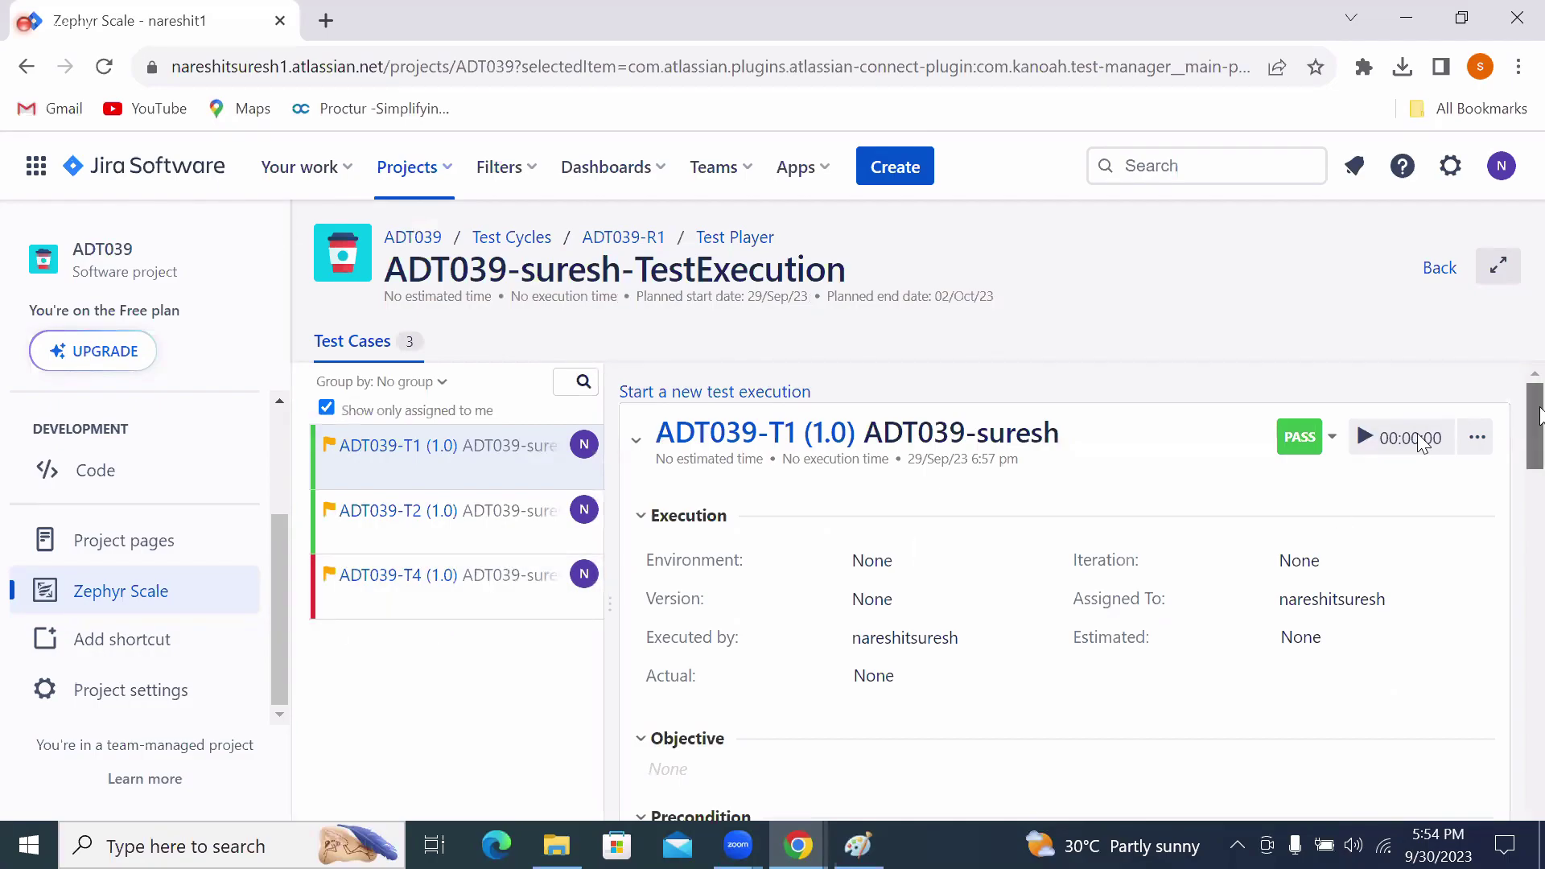
pyautogui.scroll(-2, 1533, 418)
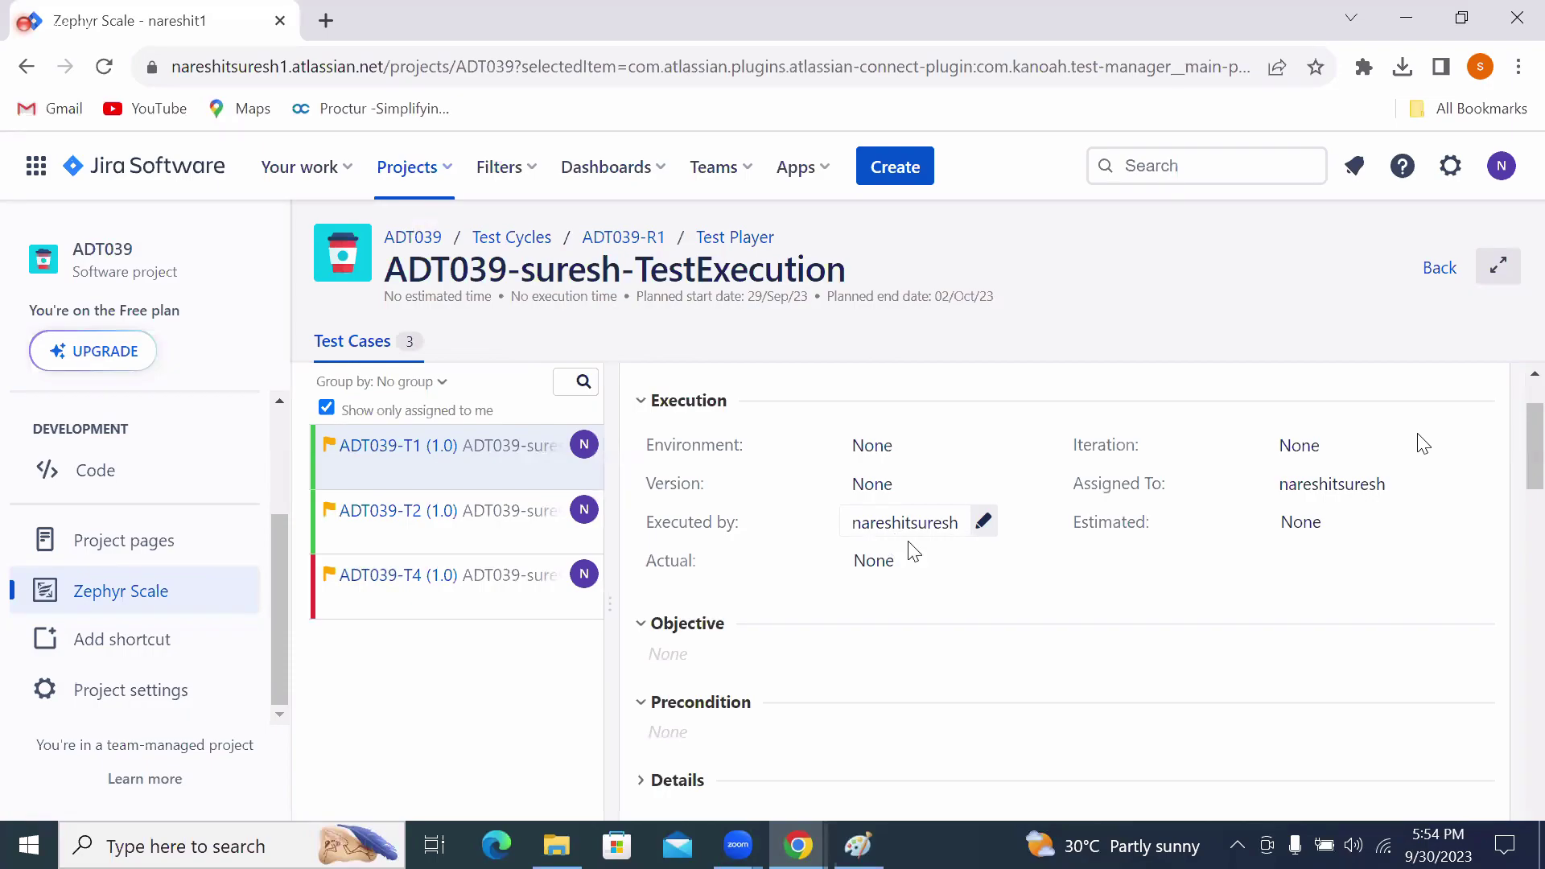
pyautogui.moveTo(1532, 465); pyautogui.dragTo(1534, 752)
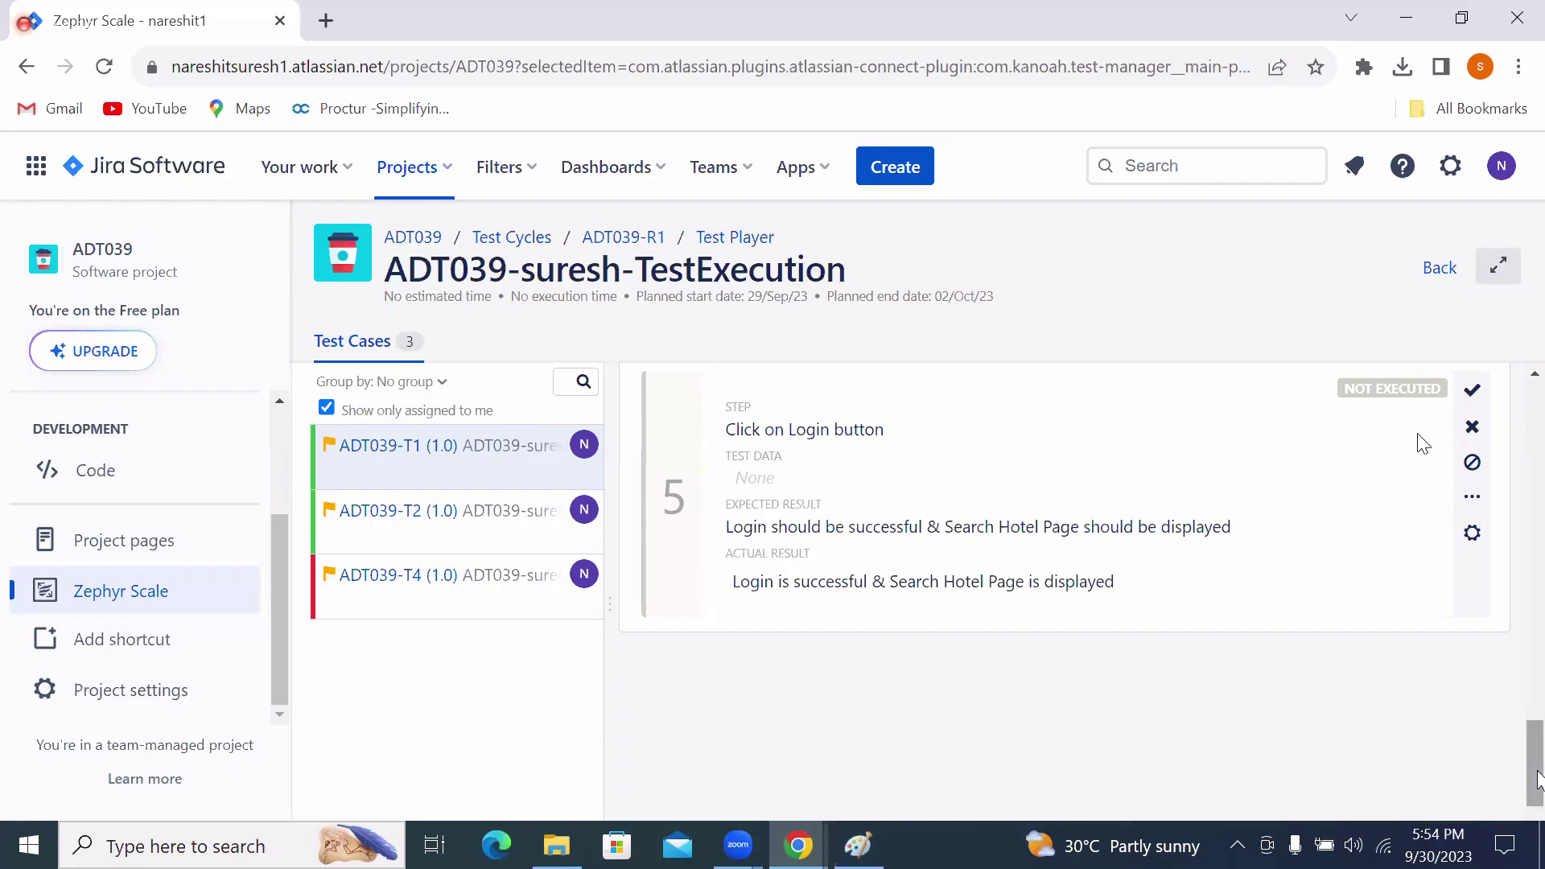
pyautogui.moveTo(1537, 778); pyautogui.dragTo(1540, 427)
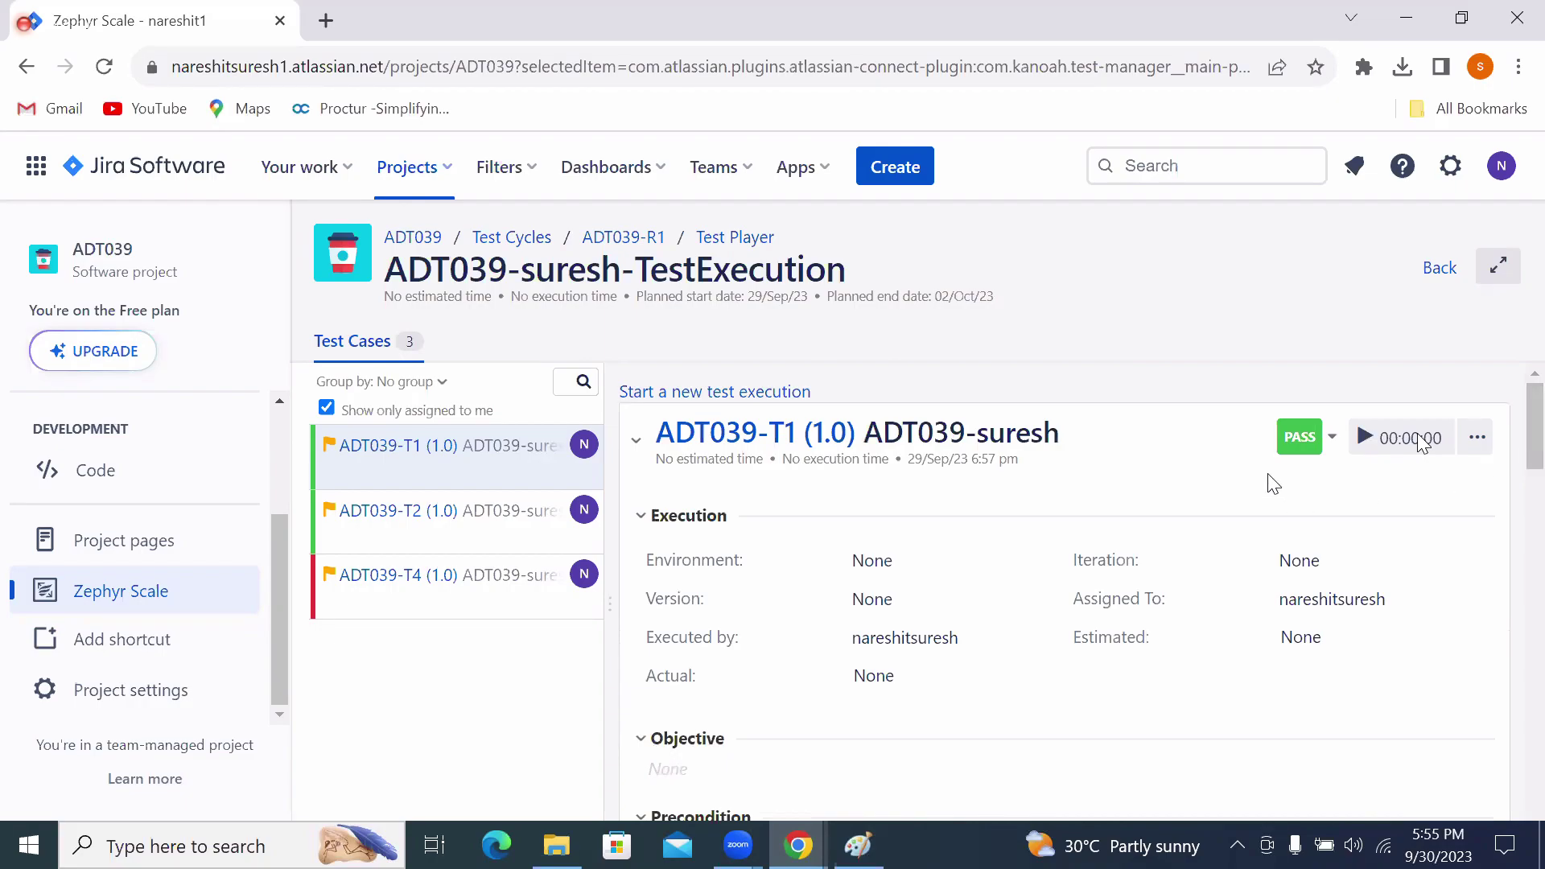
# View the execution status options for test case ADT039-T1 without changing the status, and return to the test cycle list.
pyautogui.click(1333, 439)
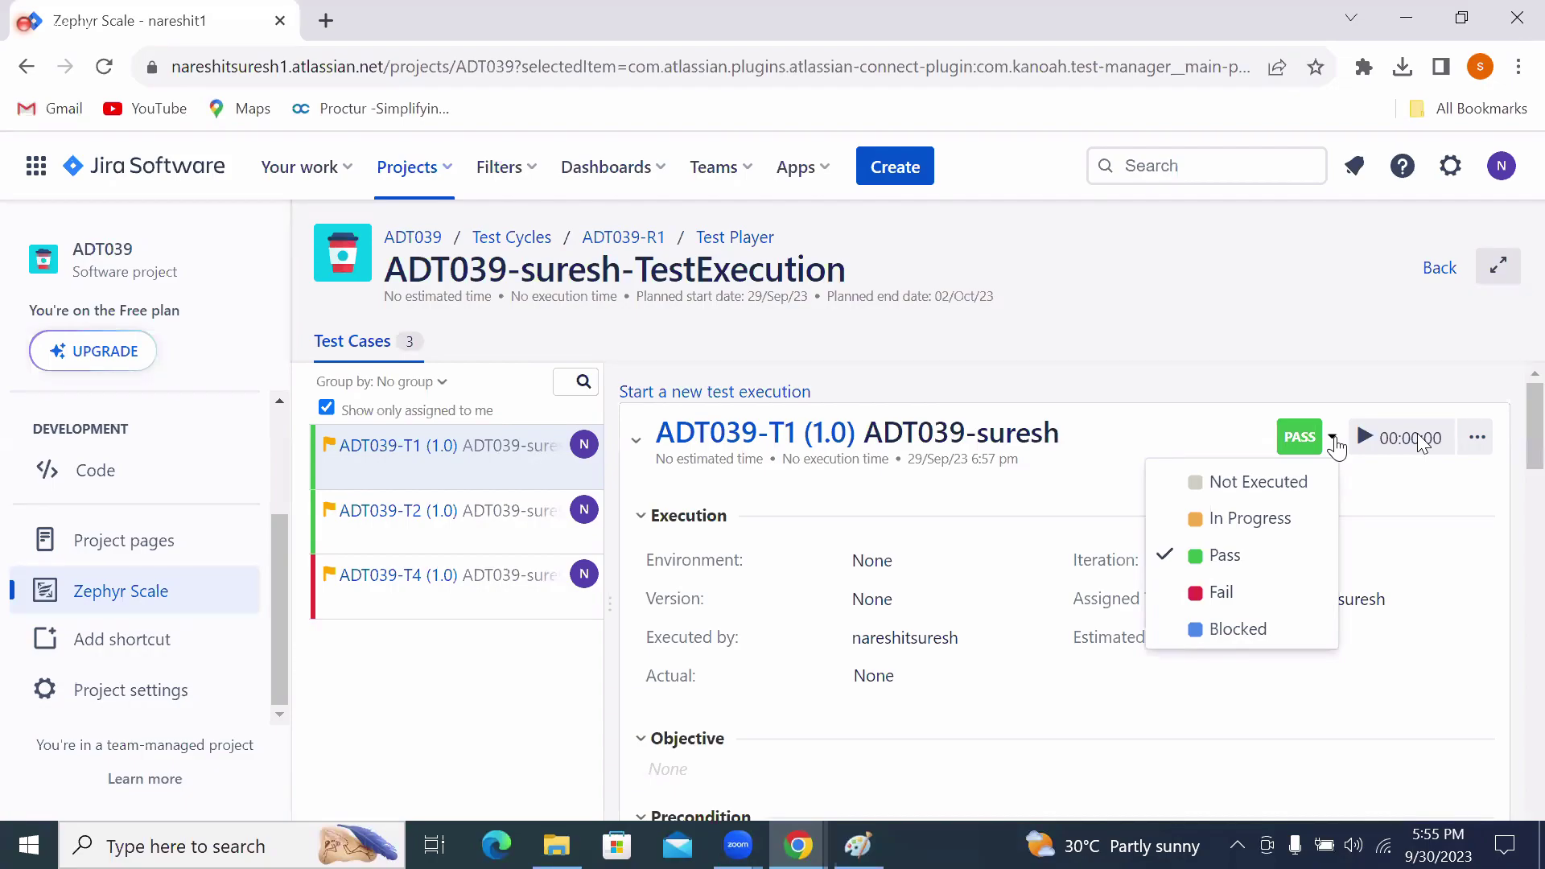
pyautogui.click(1312, 296)
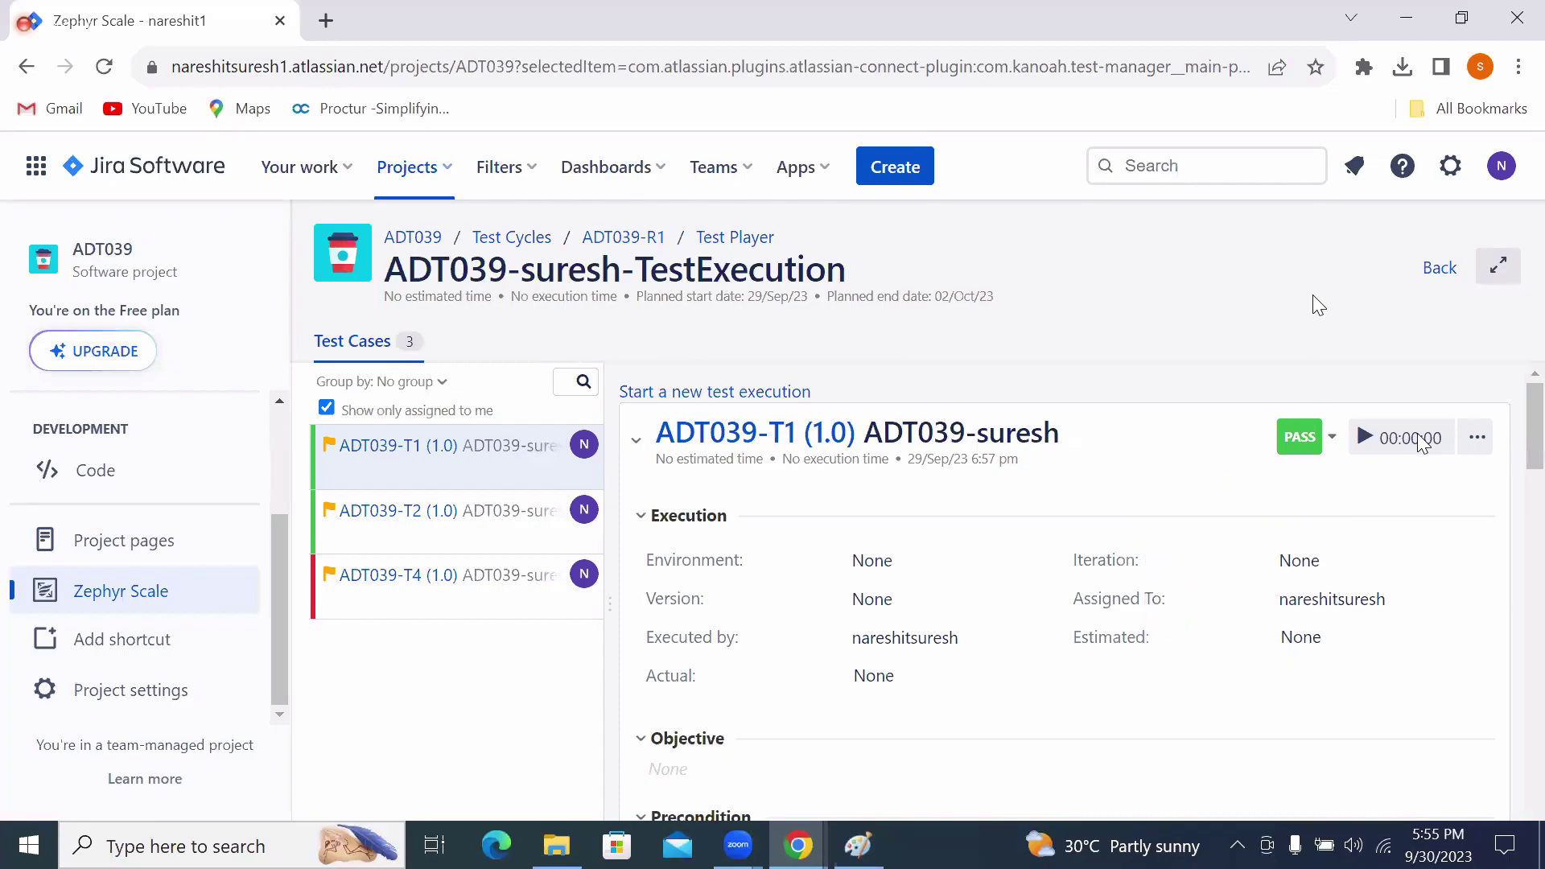
pyautogui.click(1439, 271)
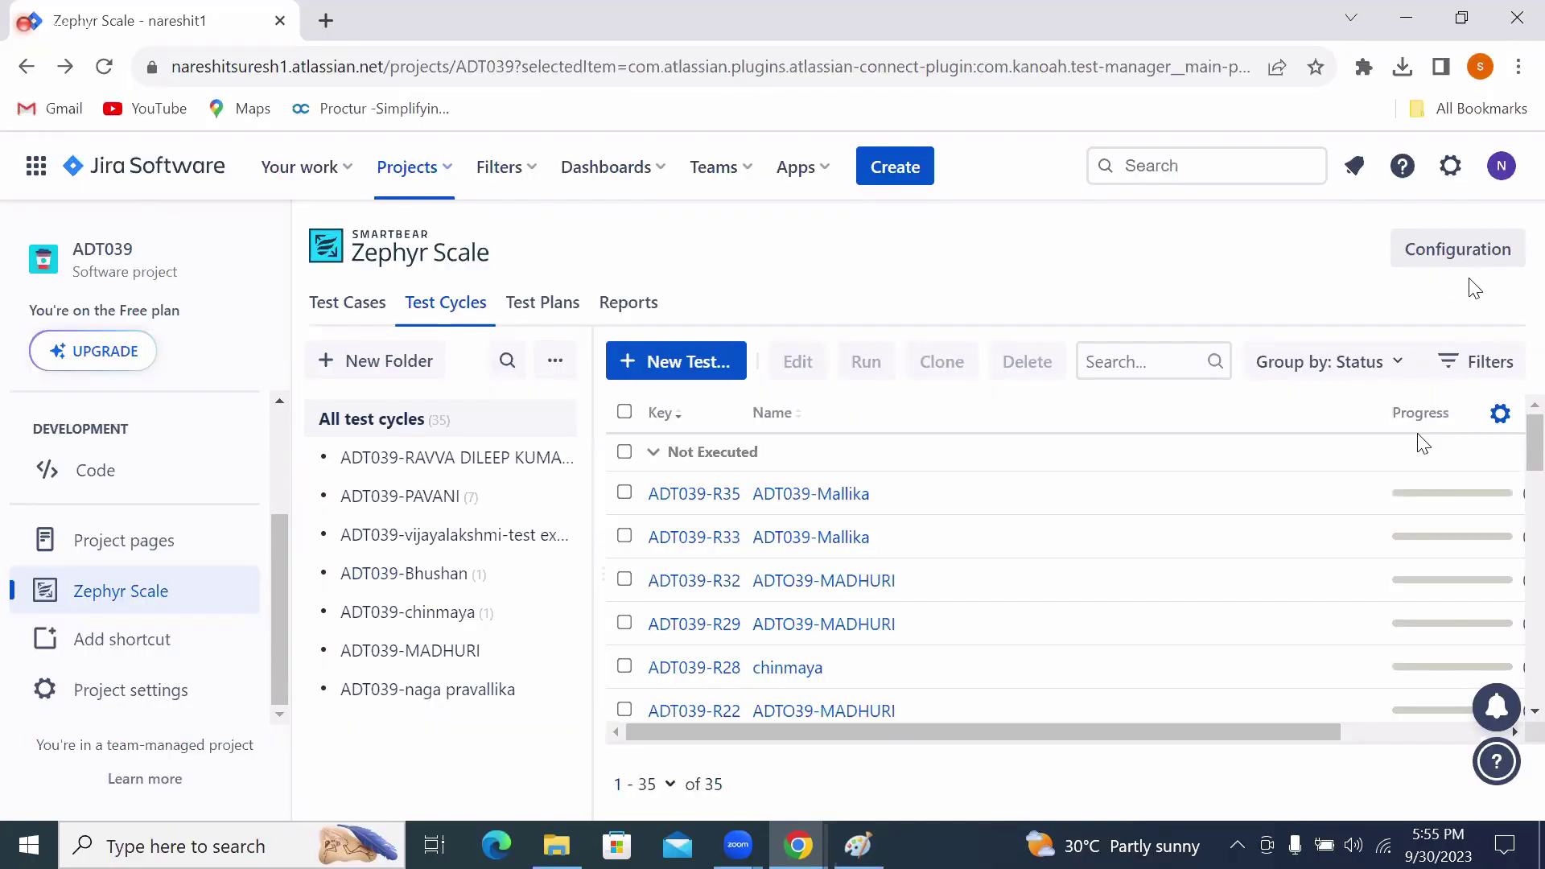
# Switch to Paint, replace the heading with "===Steps to document Bug in Jira Tool" and widen the text box to about 1848 px.
pyautogui.click(877, 849)
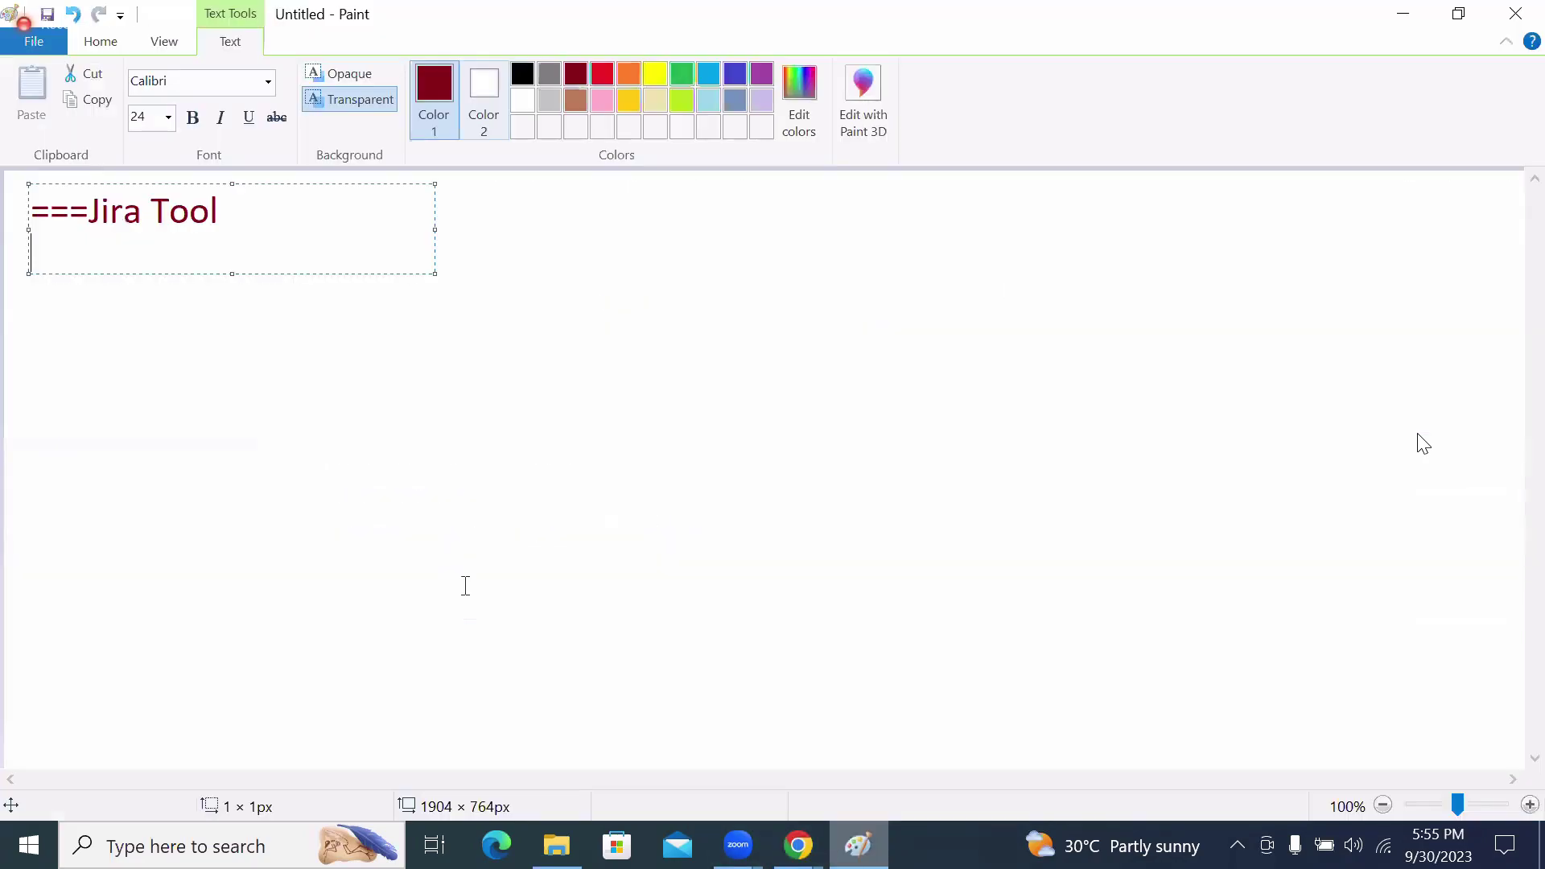
pyautogui.moveTo(261, 225); pyautogui.dragTo(29, 211)
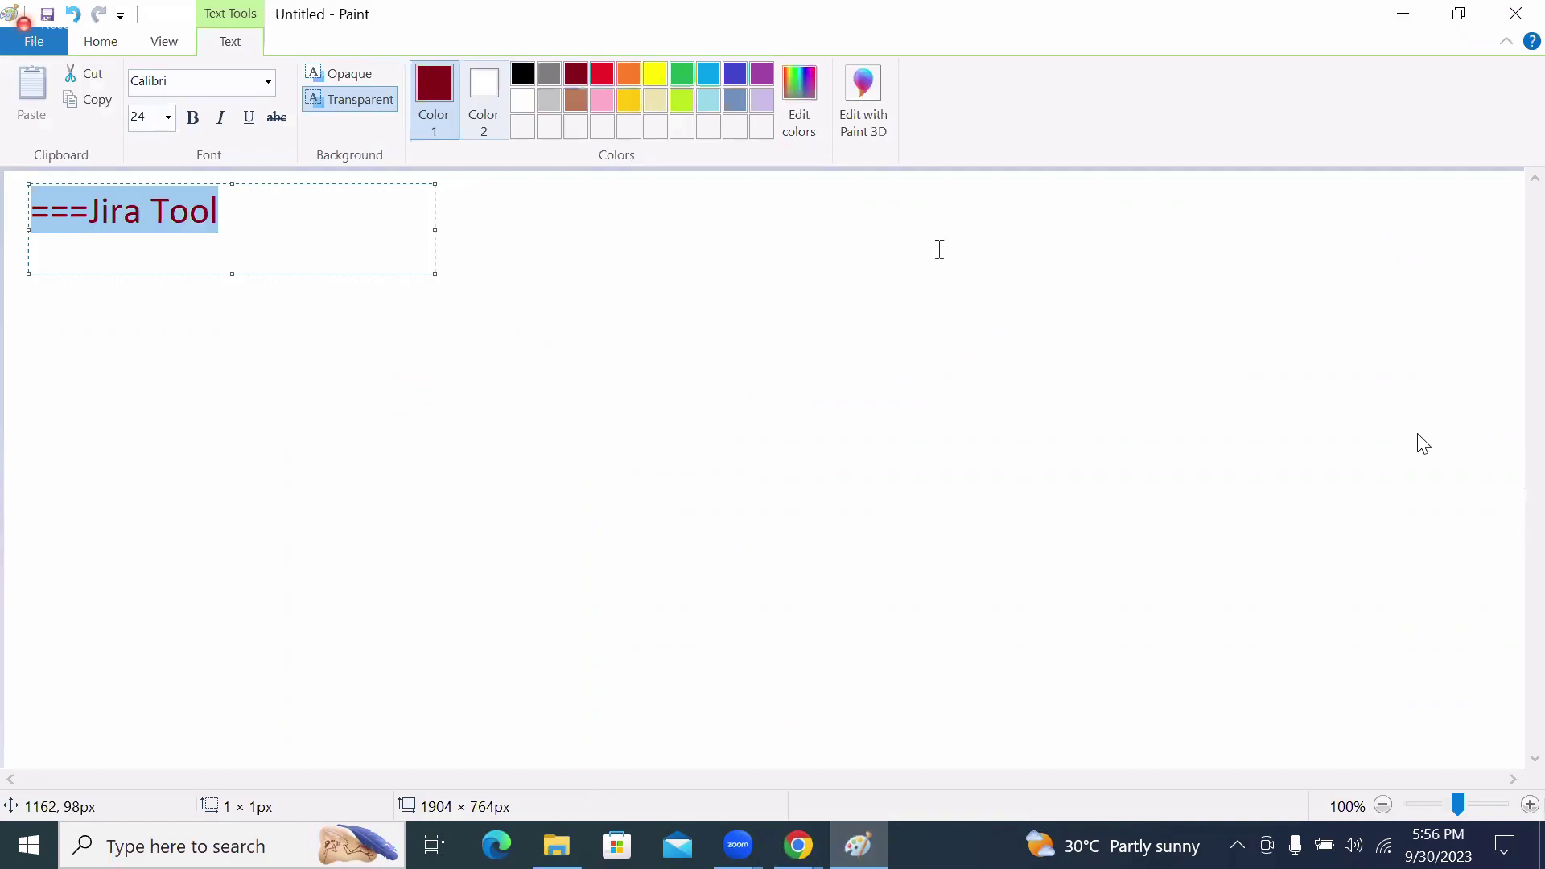
pyautogui.write('===')
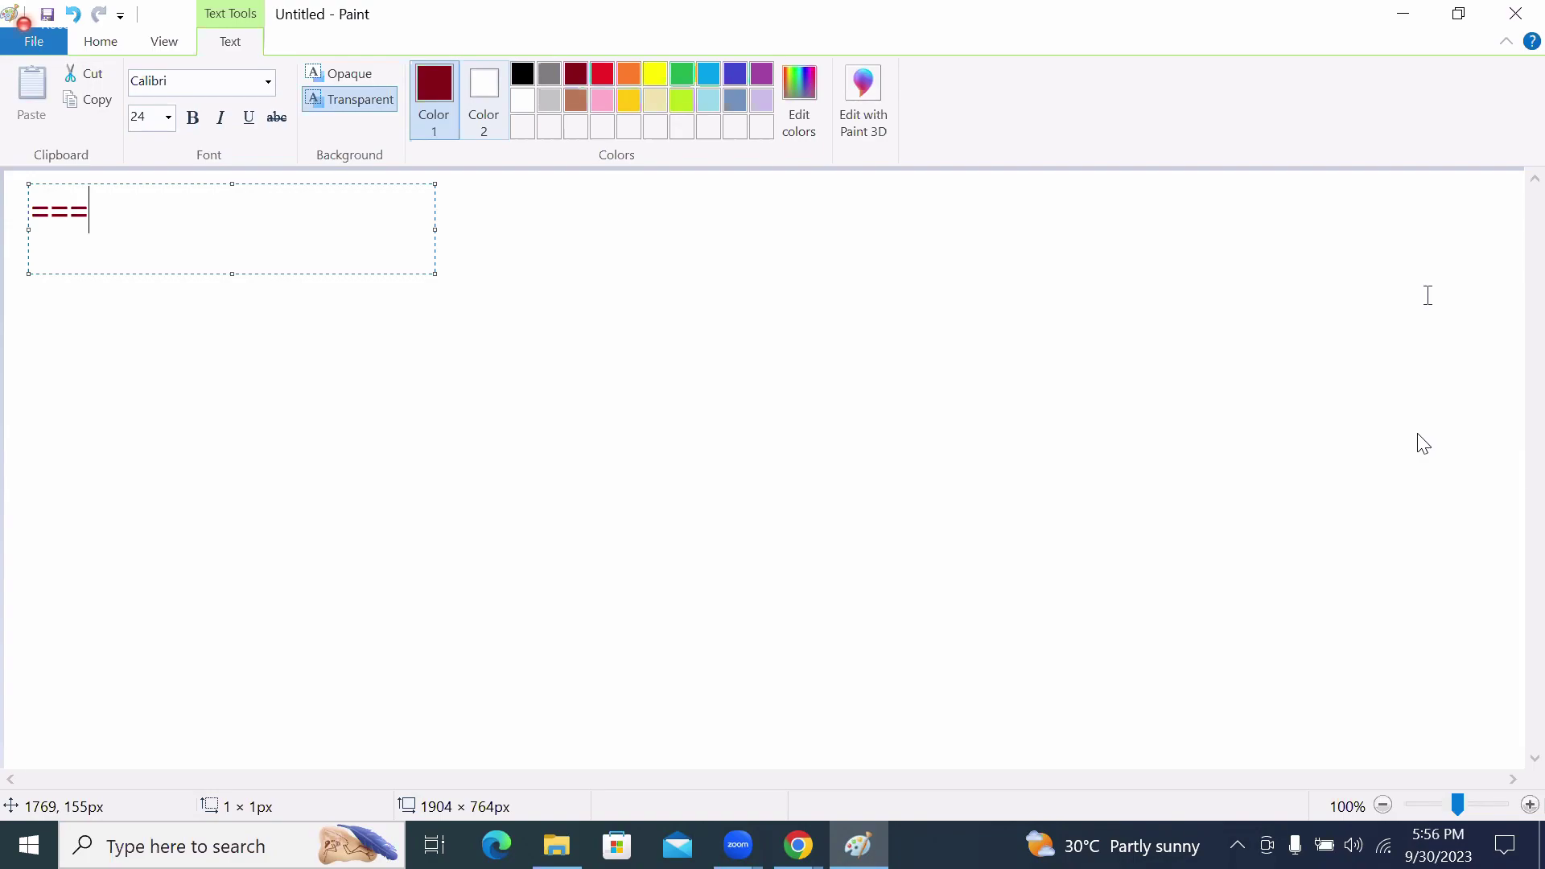
pyautogui.write('Steps ')
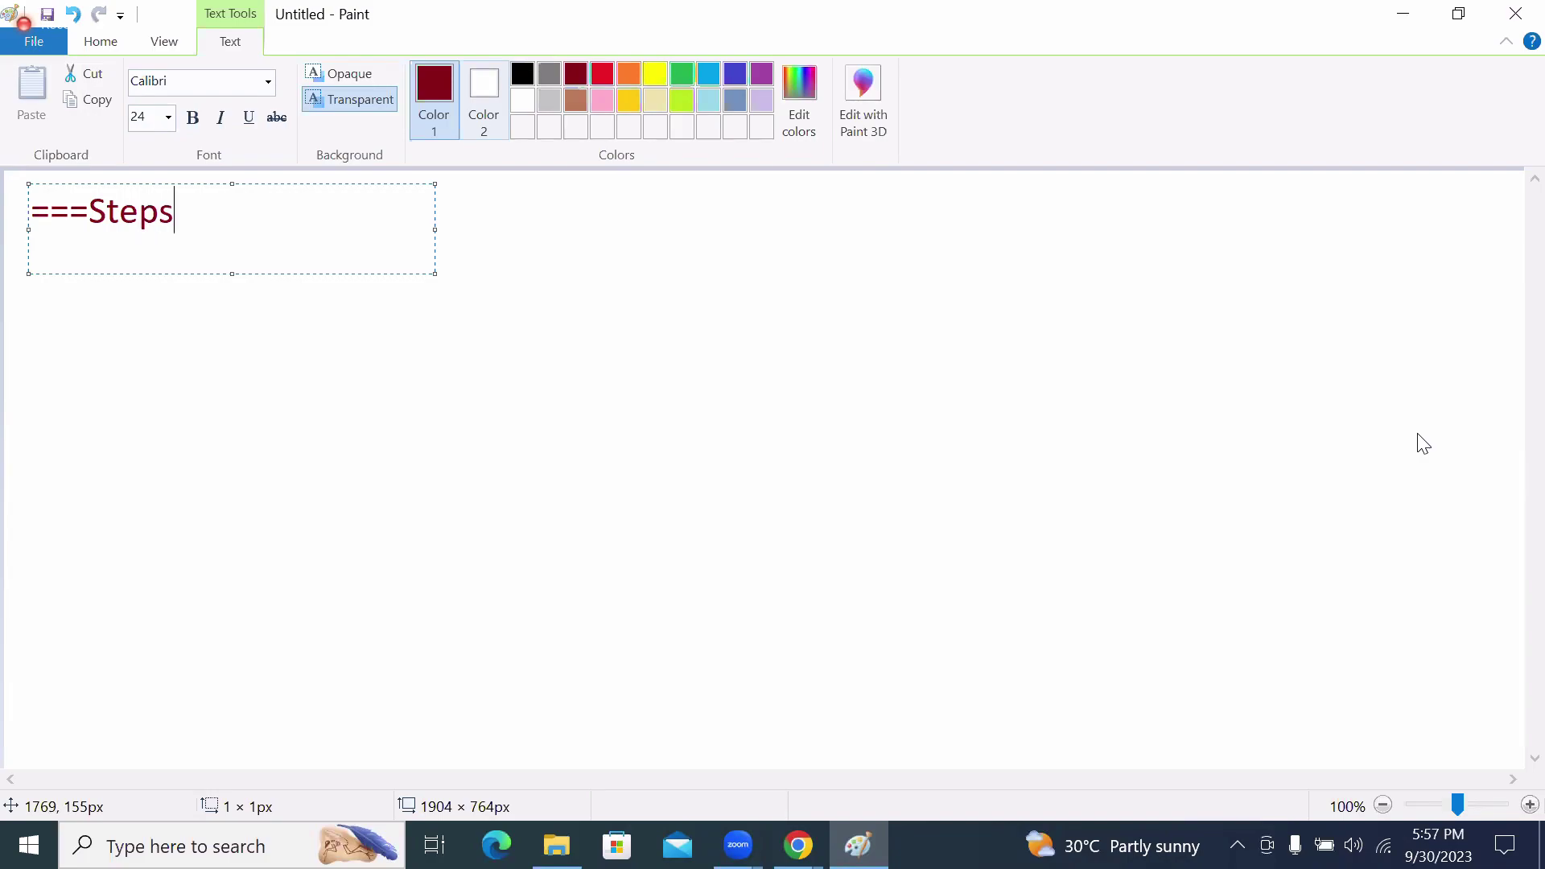
pyautogui.write('to docum')
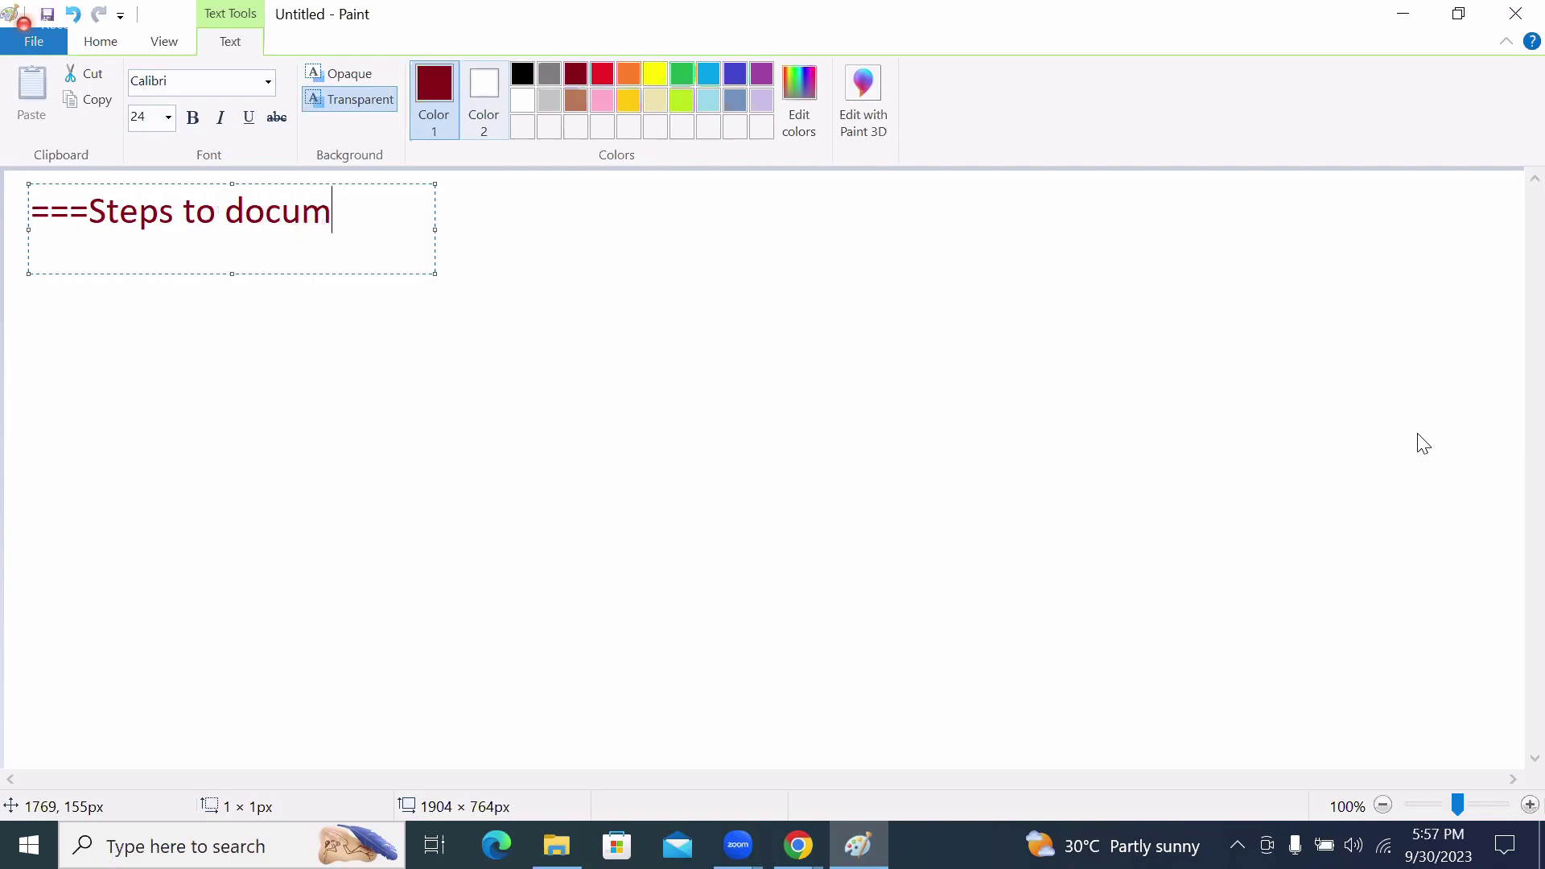
pyautogui.write('ent')
pyautogui.press('Return')
pyautogui.write('Bug in')
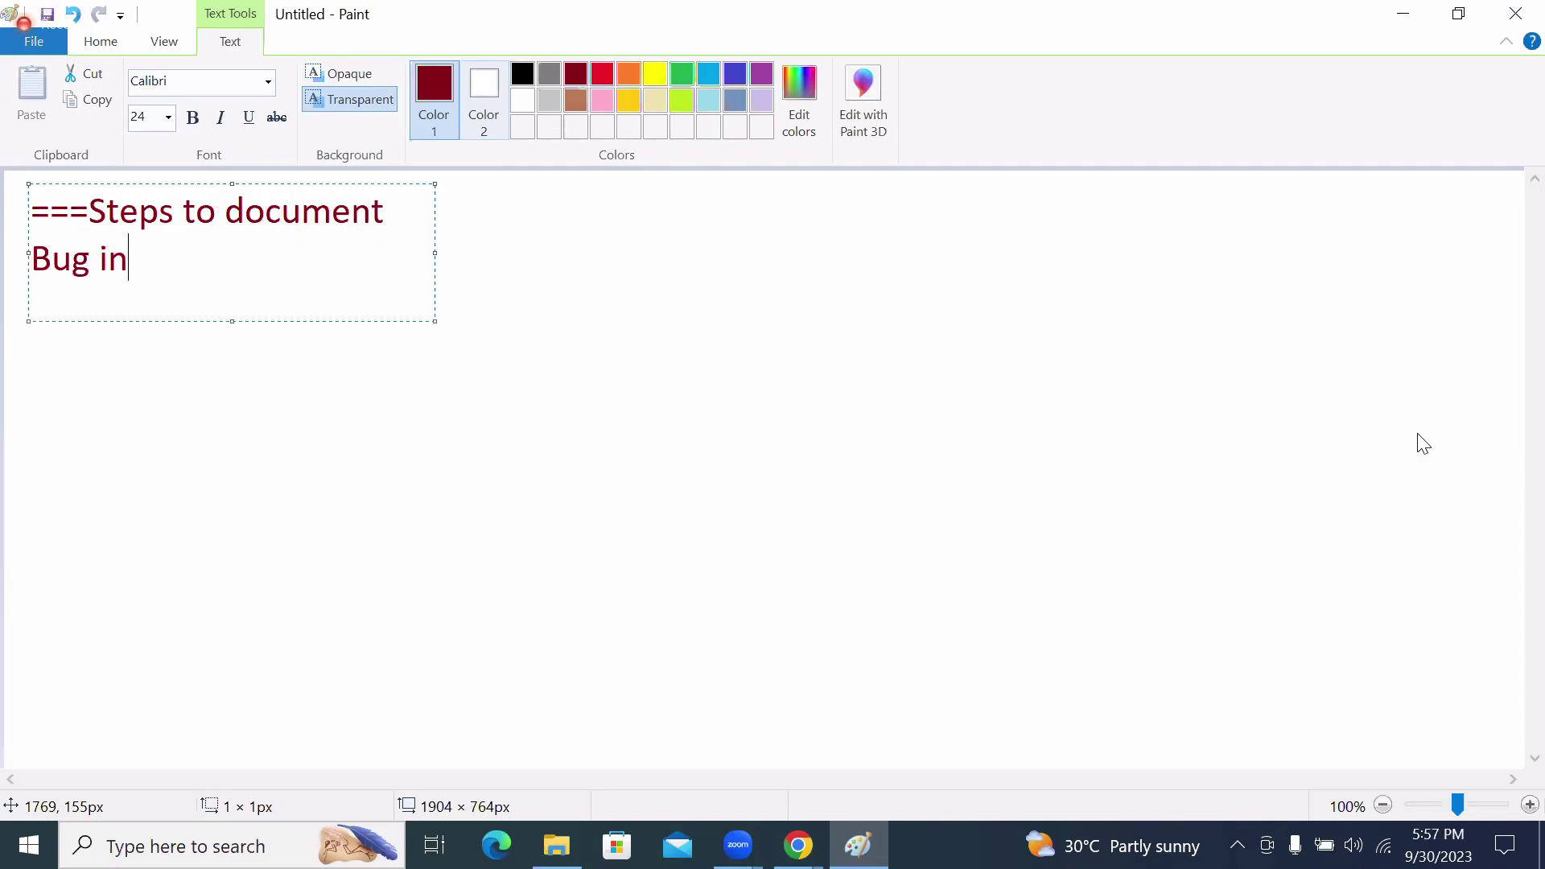
pyautogui.write(' Jira Tool')
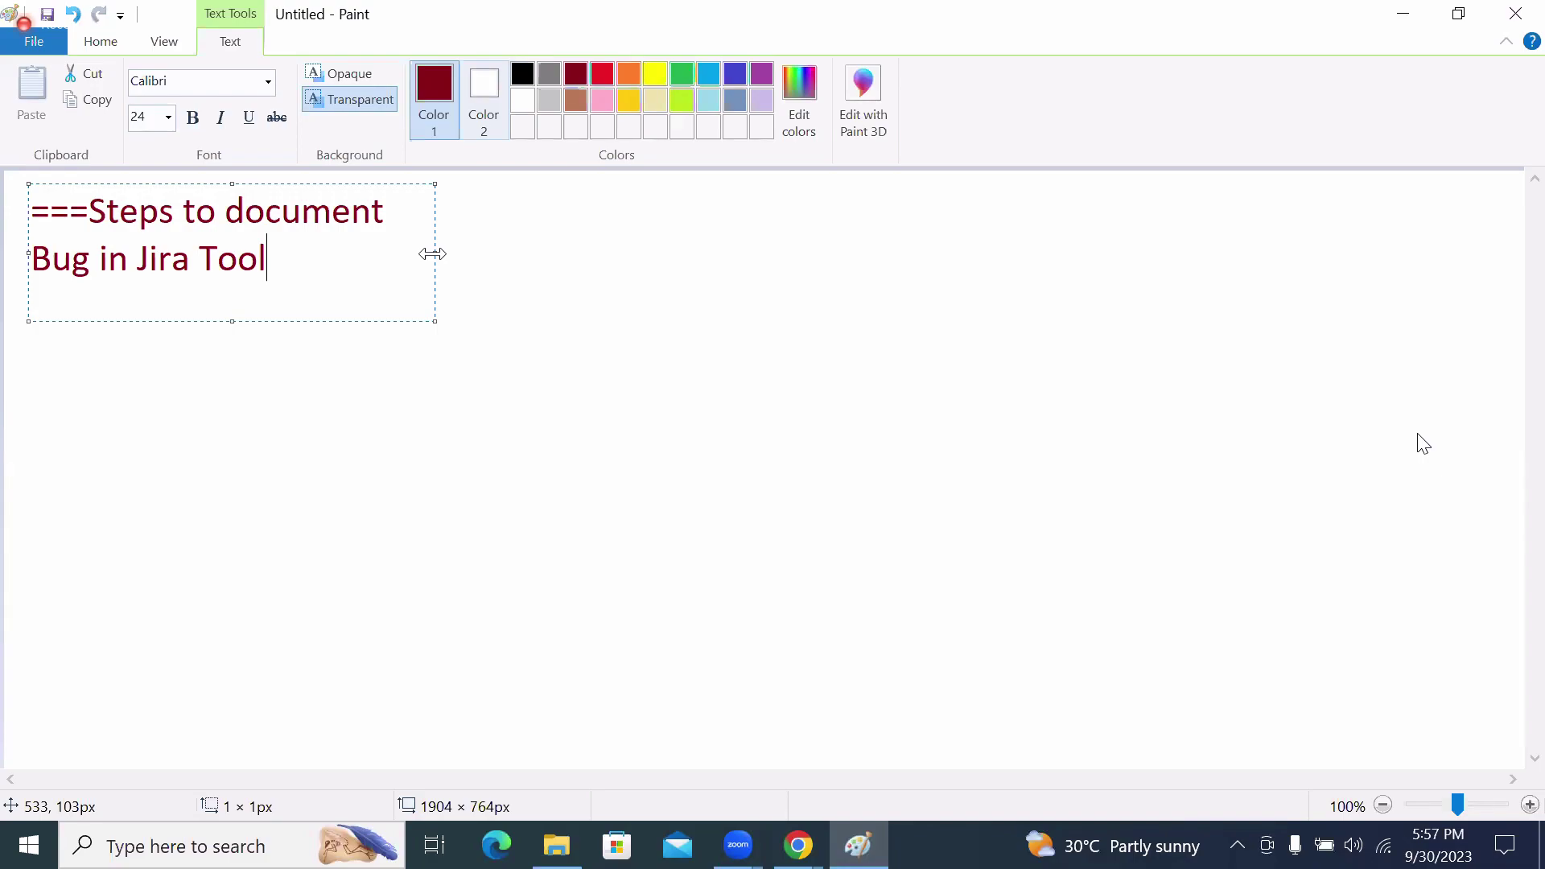
pyautogui.moveTo(432, 253); pyautogui.dragTo(1511, 254)
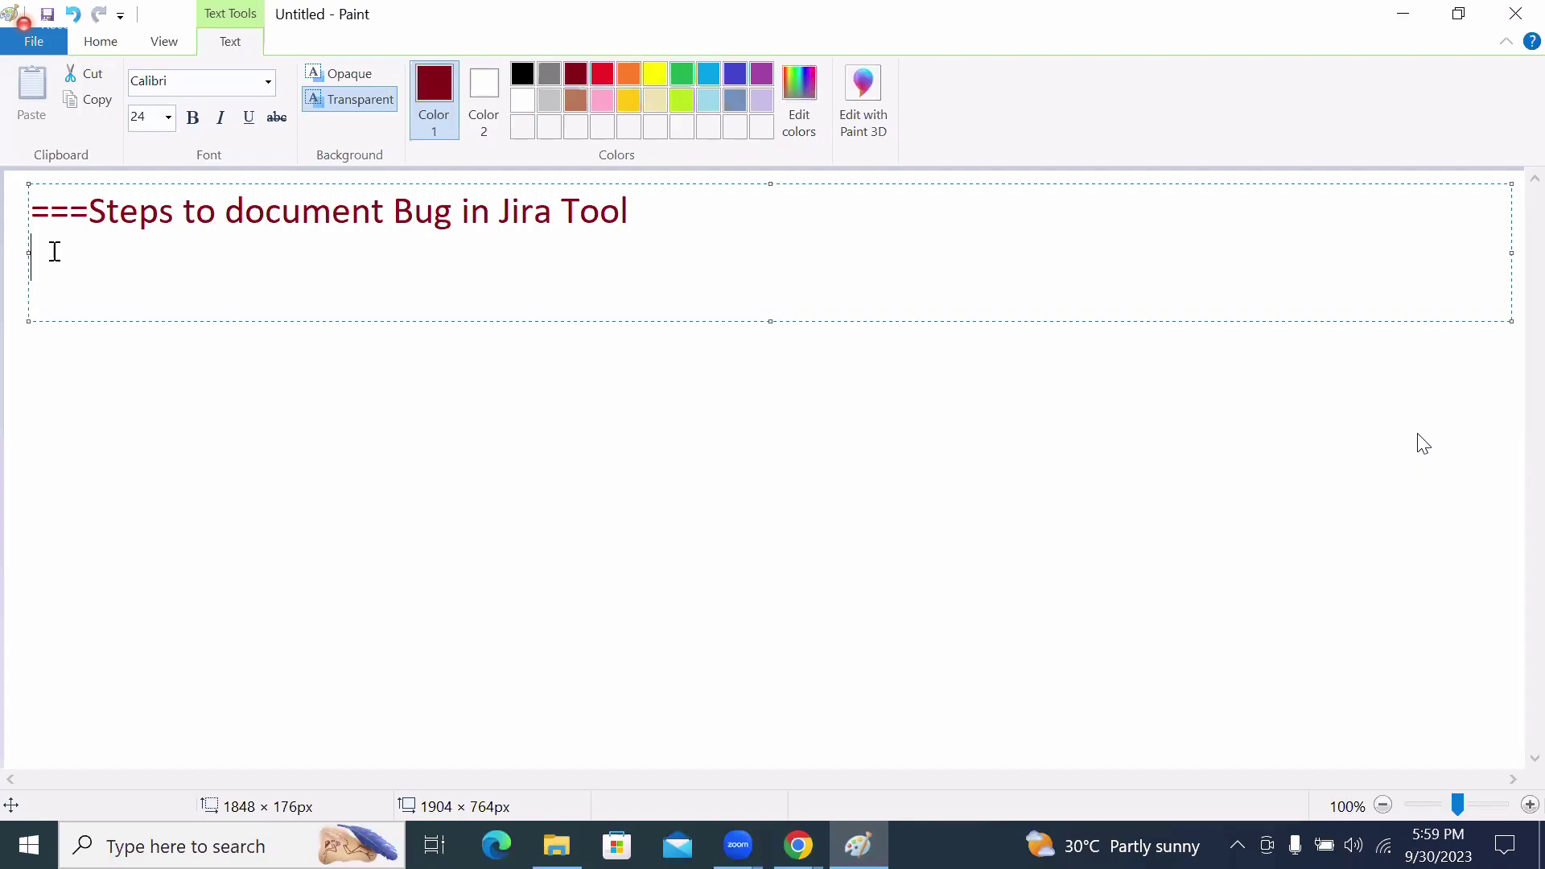
# Add the lines "--Login into jira tool" and "--Click on Create button in main menu" below the heading.
pyautogui.write('--Login in')
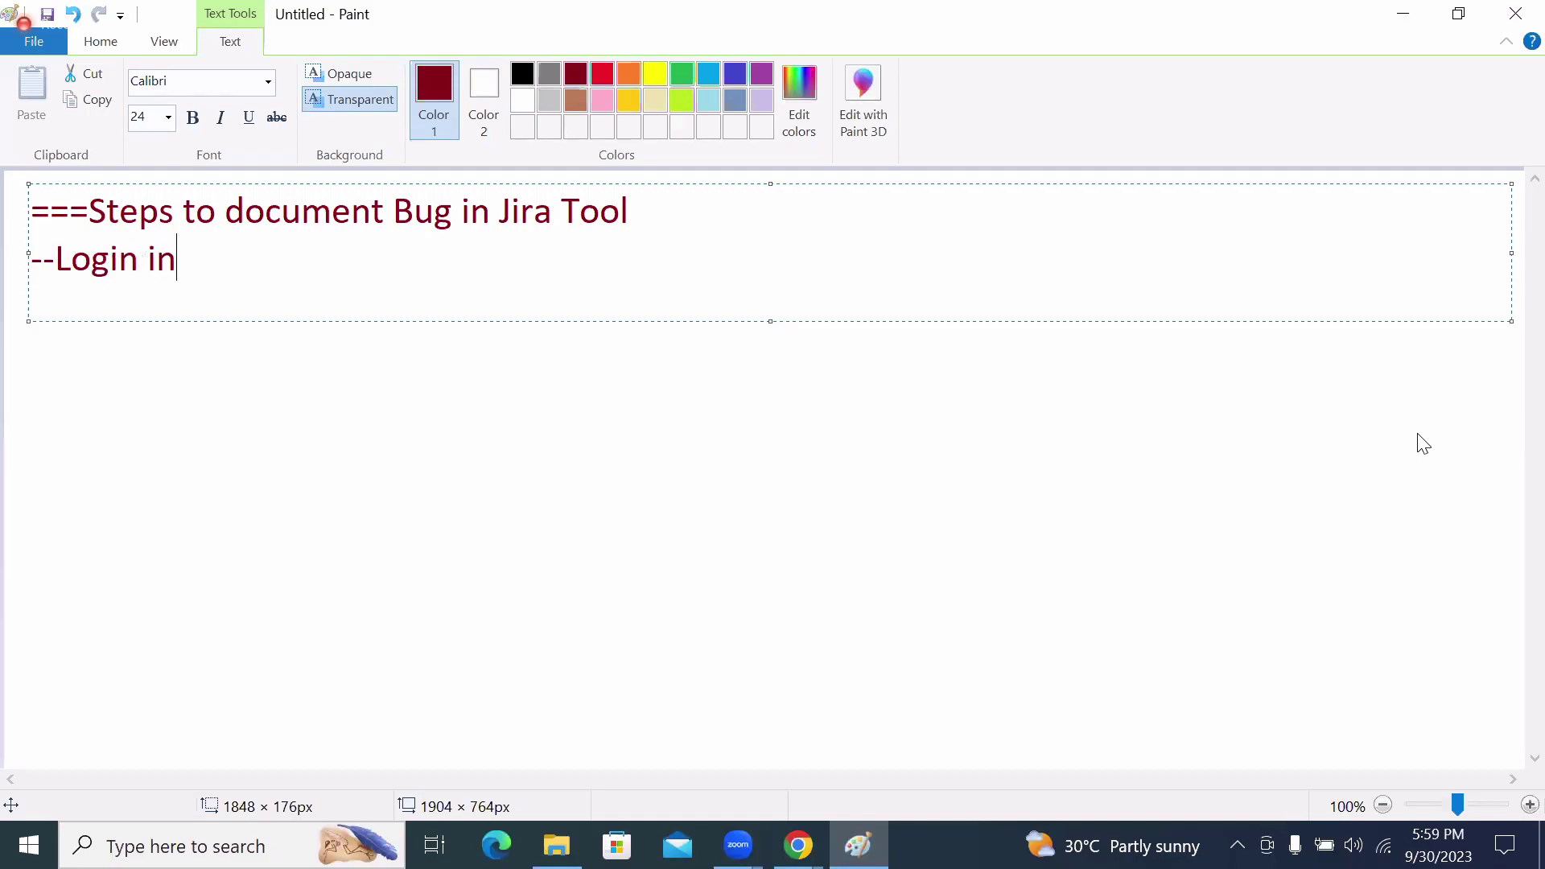
pyautogui.write('to jira tool')
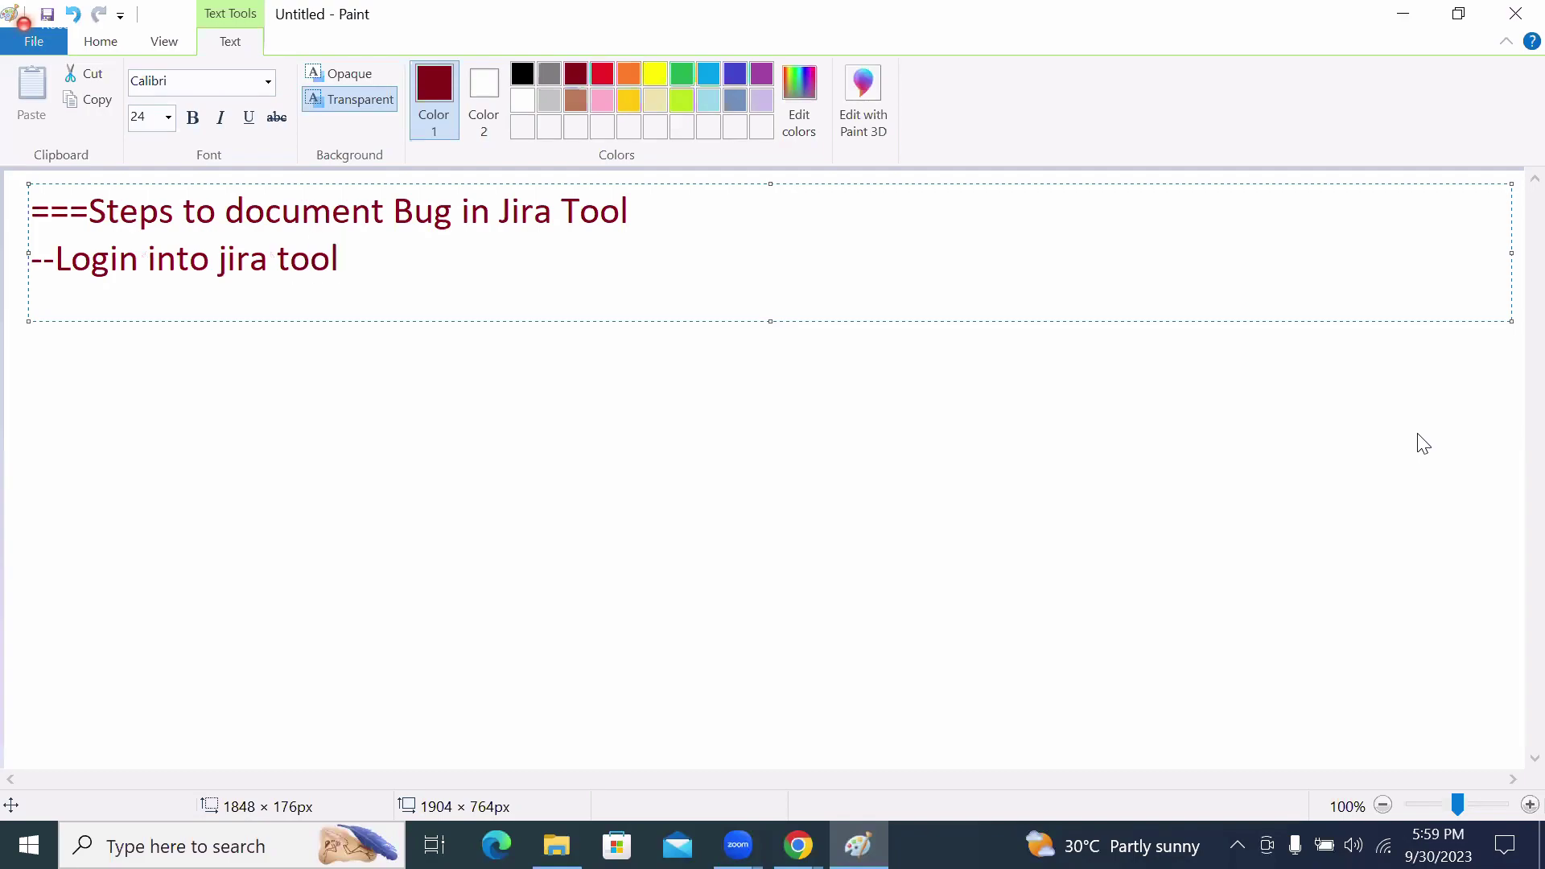
pyautogui.press('Return')
pyautogui.write('--Click on')
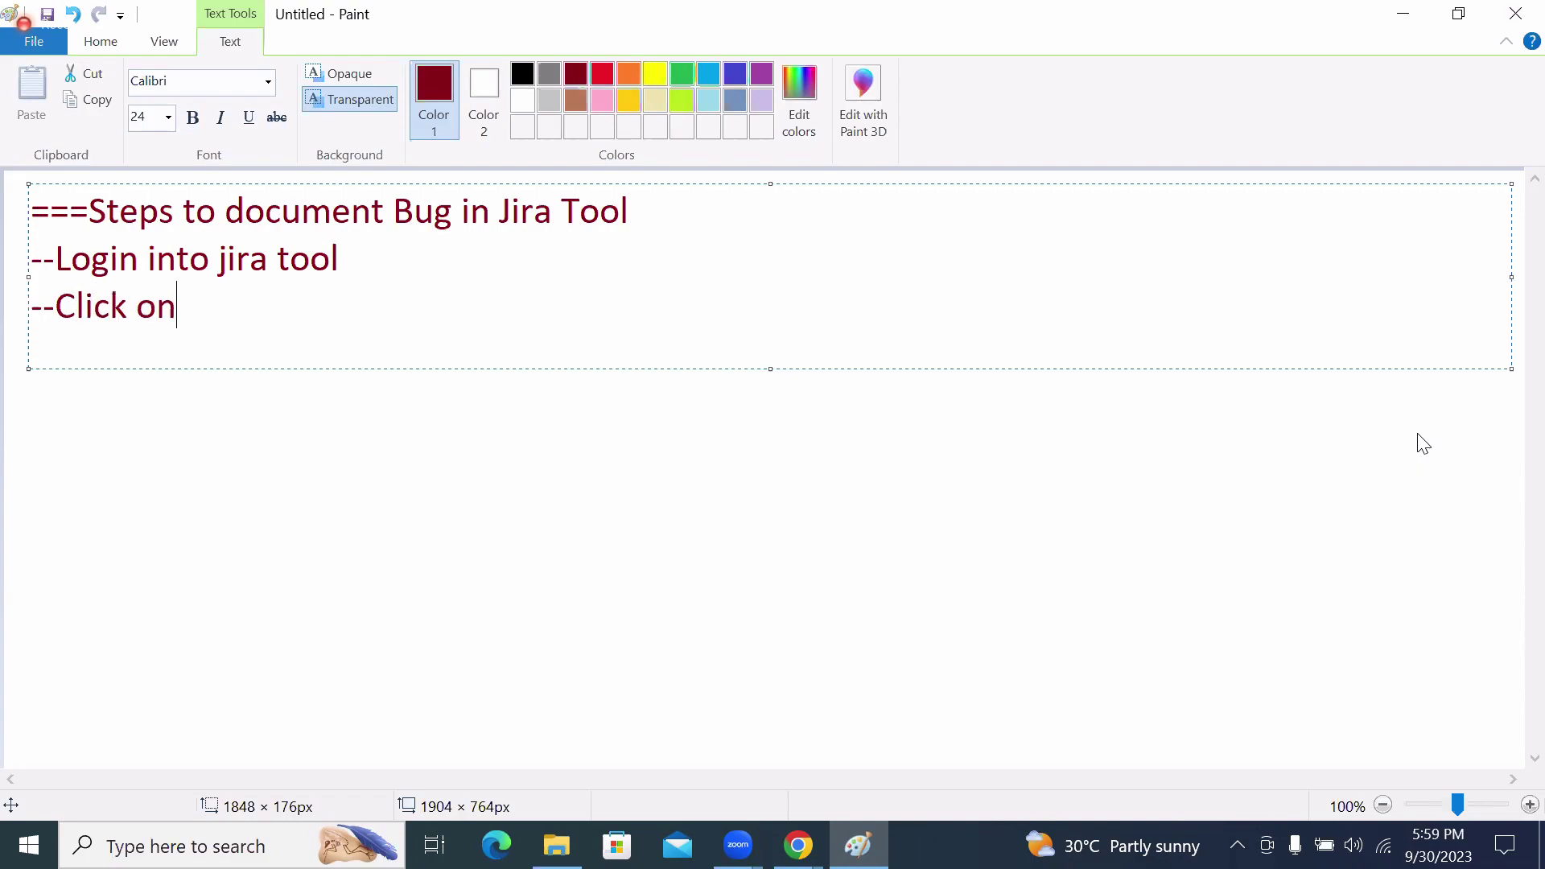
pyautogui.write(' Create button')
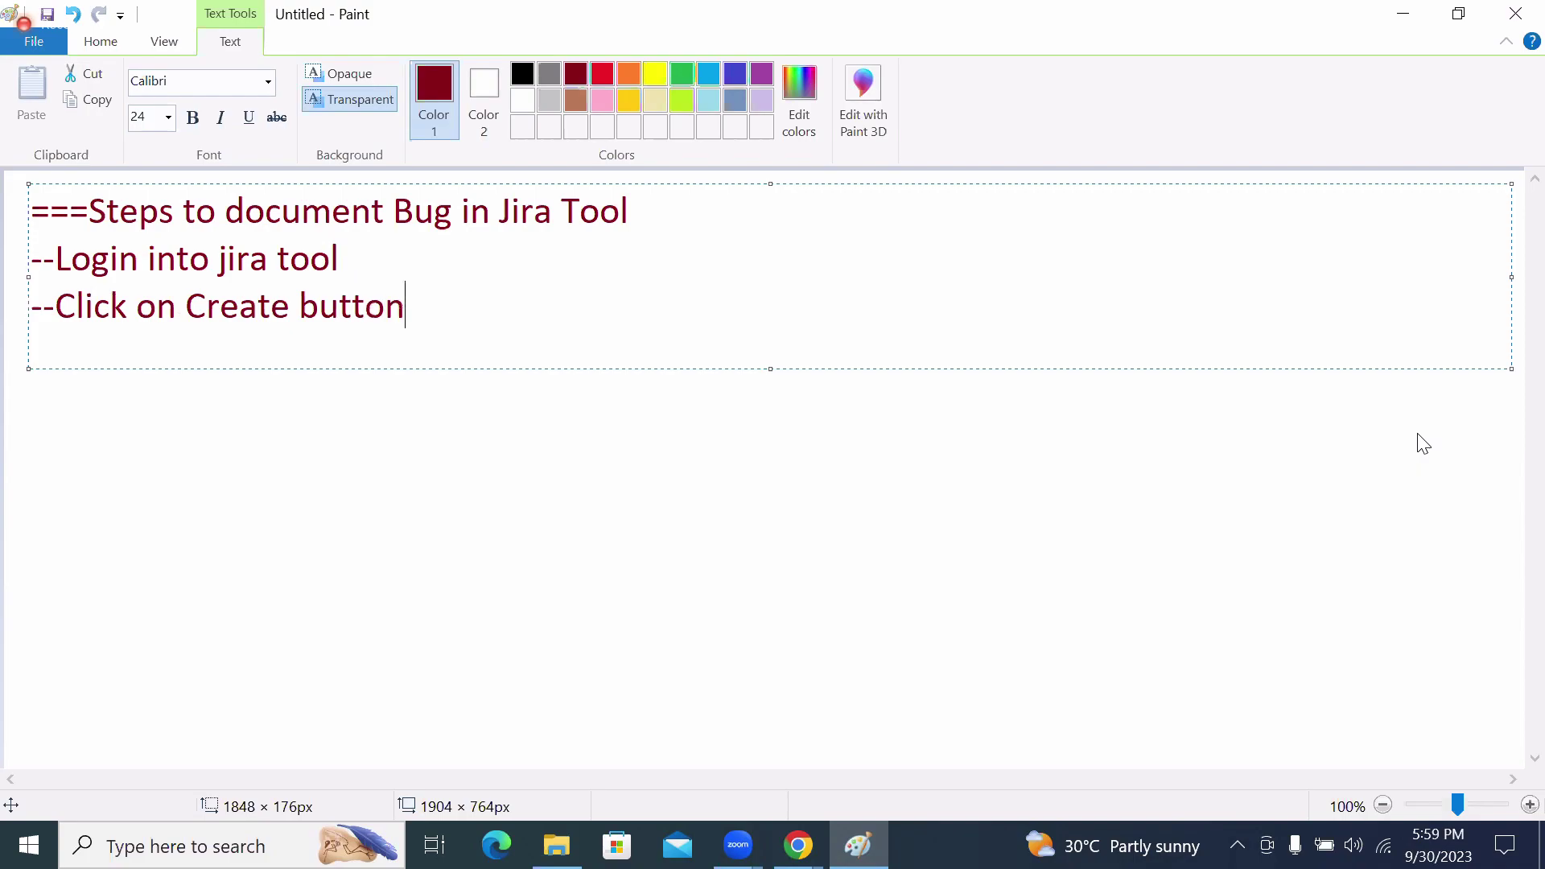
pyautogui.write(' in main menu')
pyautogui.press('Return')
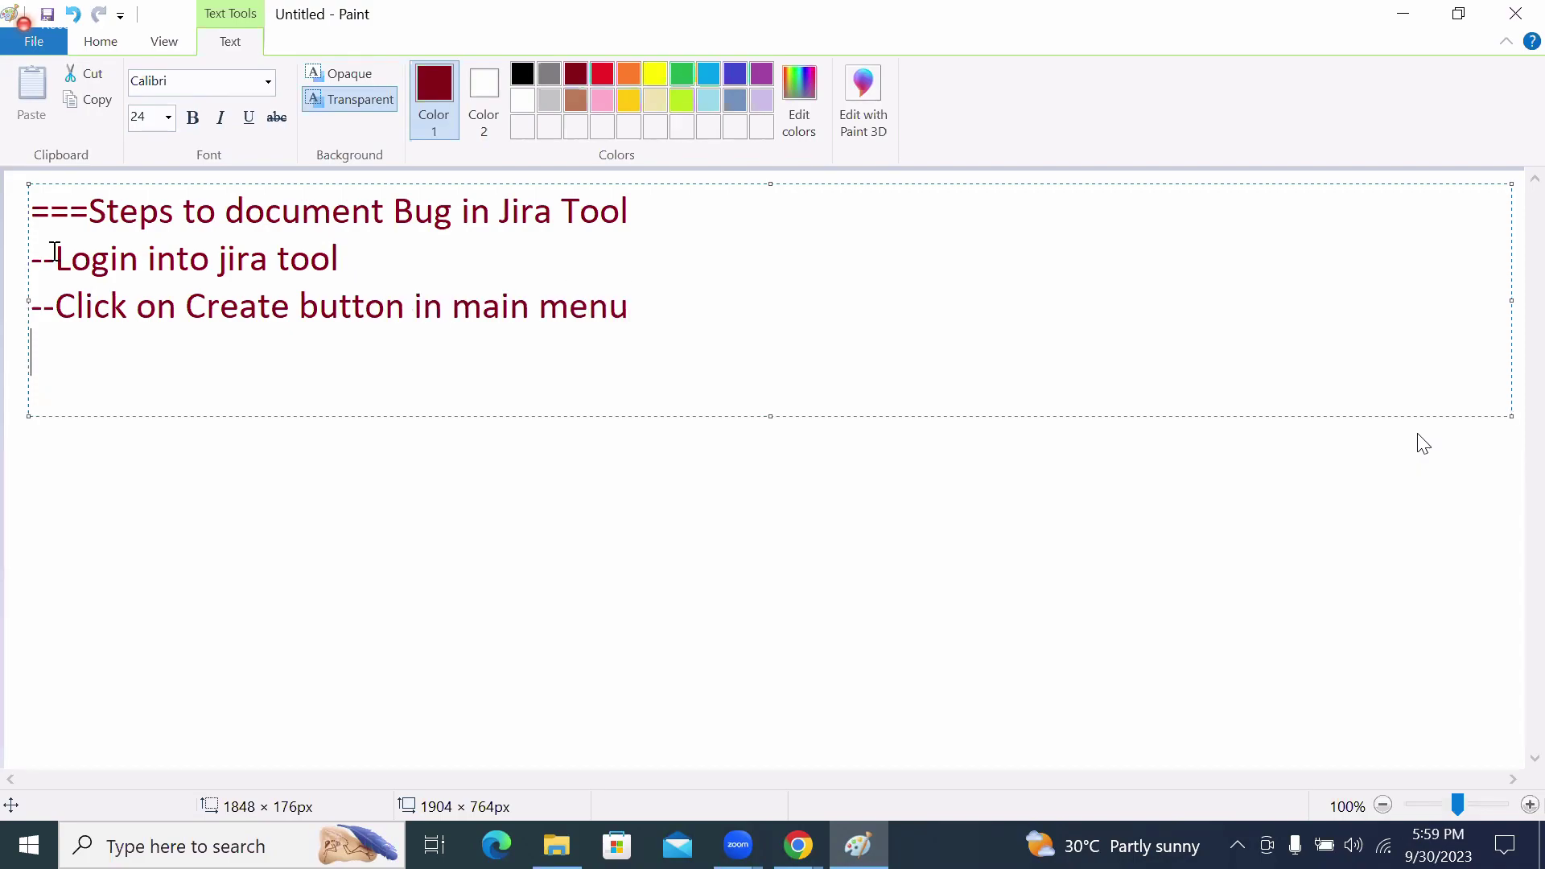
# Add the line "--select required project from project dropdown" as the third step of the notes.
pyautogui.write('--')
pyautogui.write('selen')
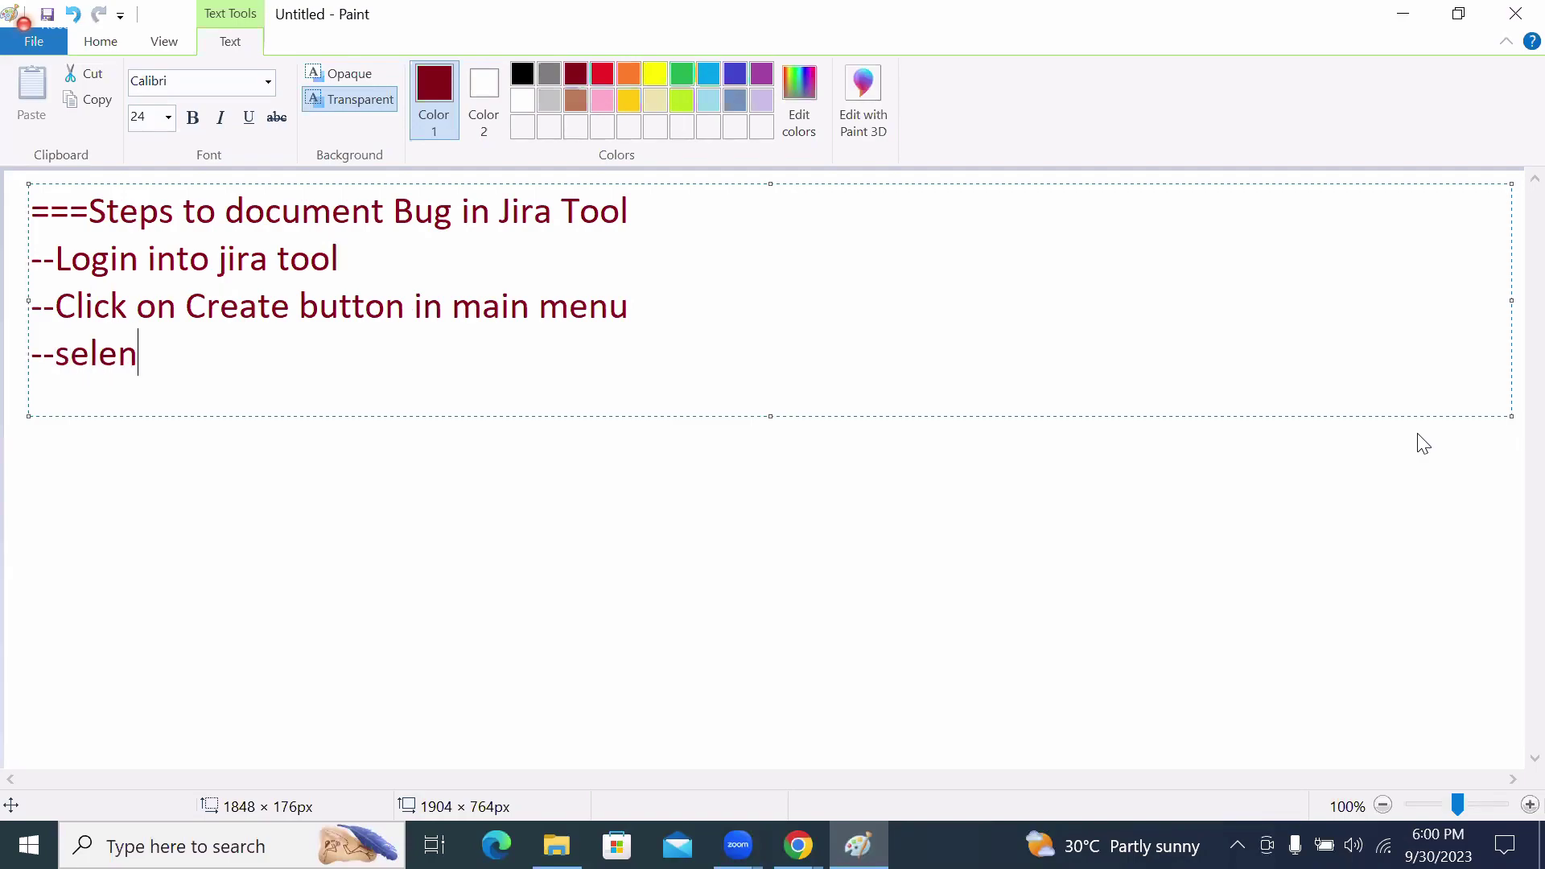
pyautogui.press('BackSpace')
pyautogui.press('BackSpace')
pyautogui.press('BackSpace')
pyautogui.write('lect require')
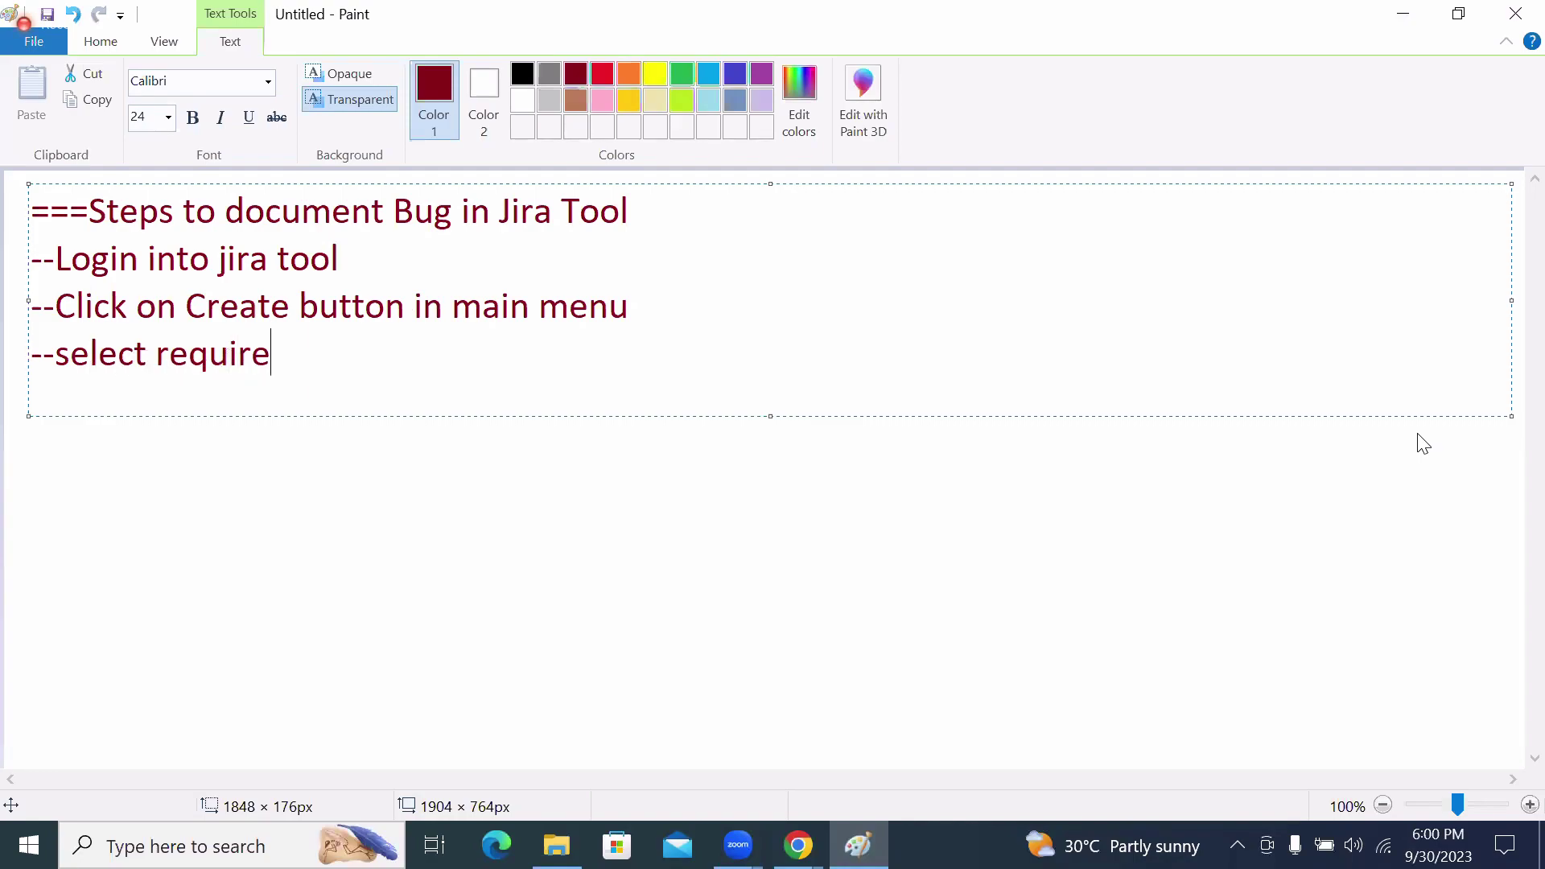
pyautogui.write('d project ')
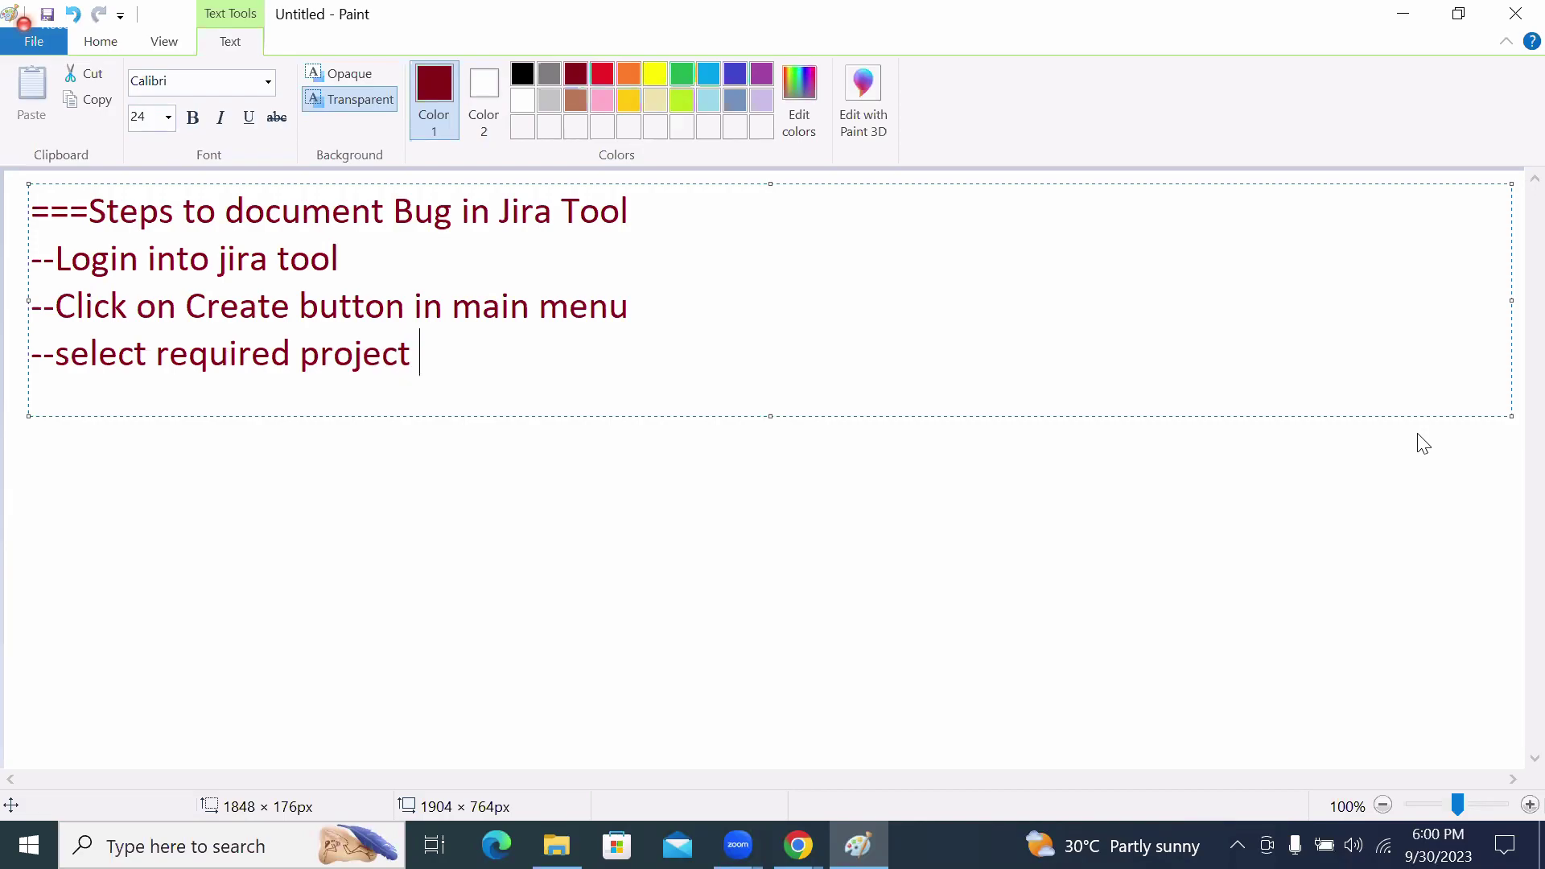
pyautogui.write('from projec')
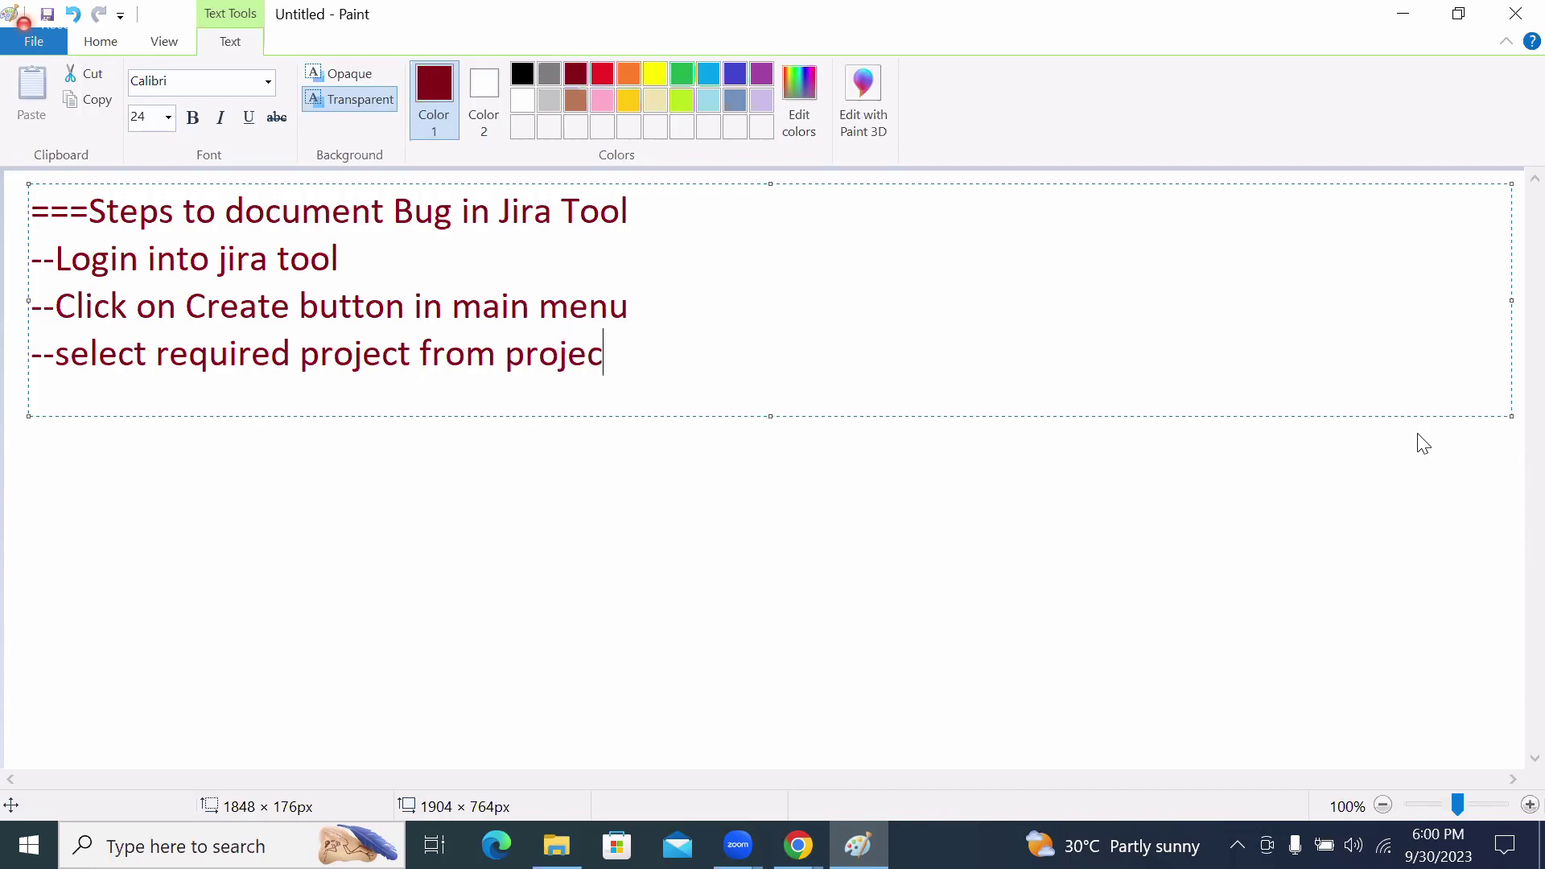
pyautogui.write('t dropdown')
pyautogui.press('Return')
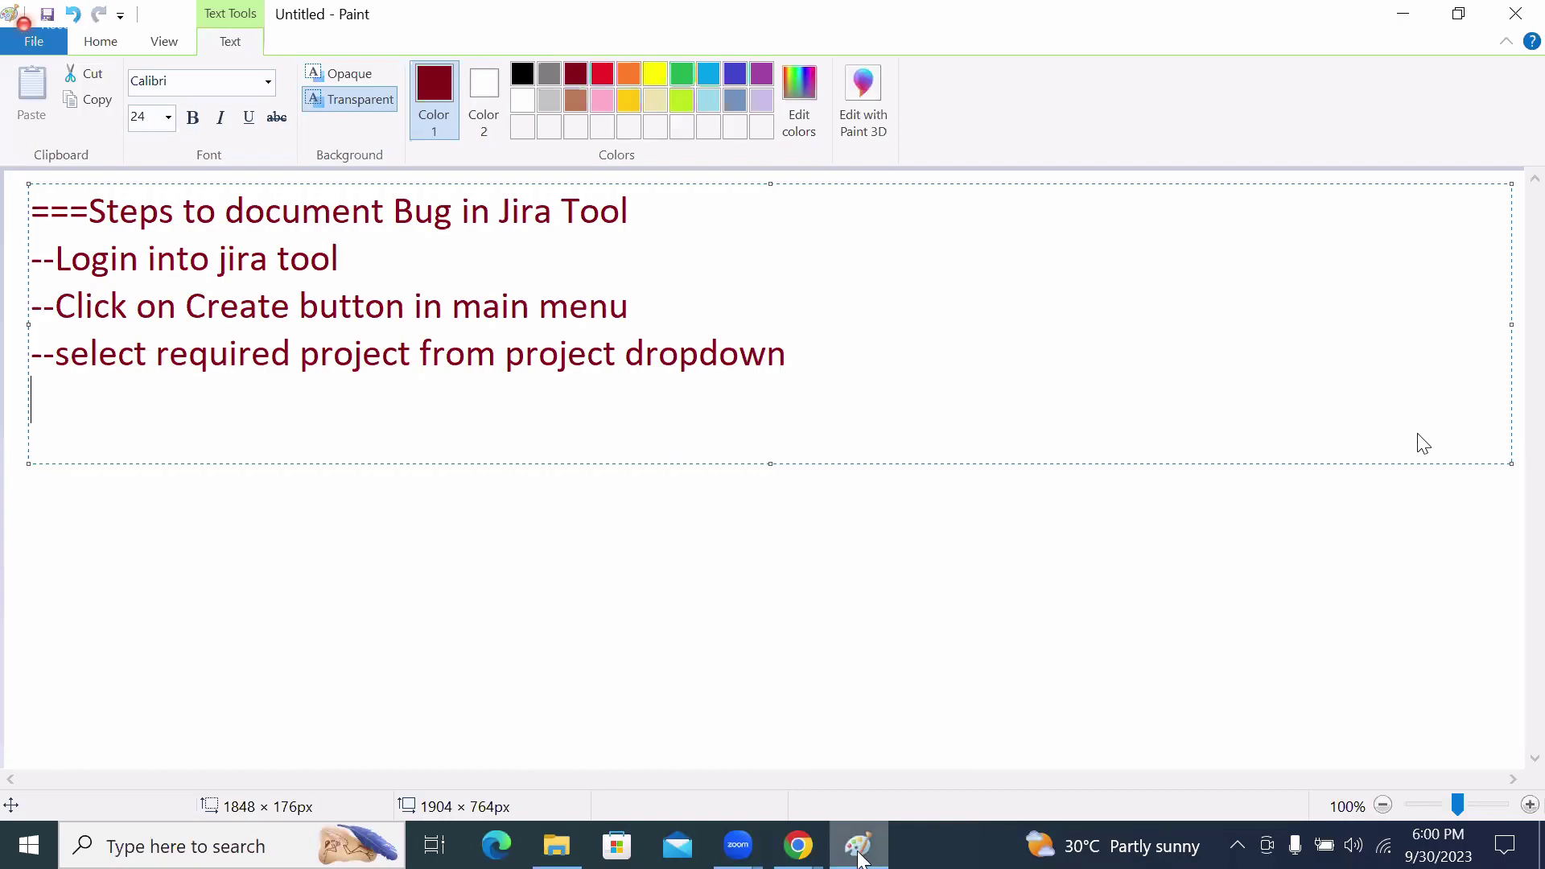
# Switch to Jira in Chrome and open a new issue form at its Project and Issue type fields.
pyautogui.moveTo(808, 850)
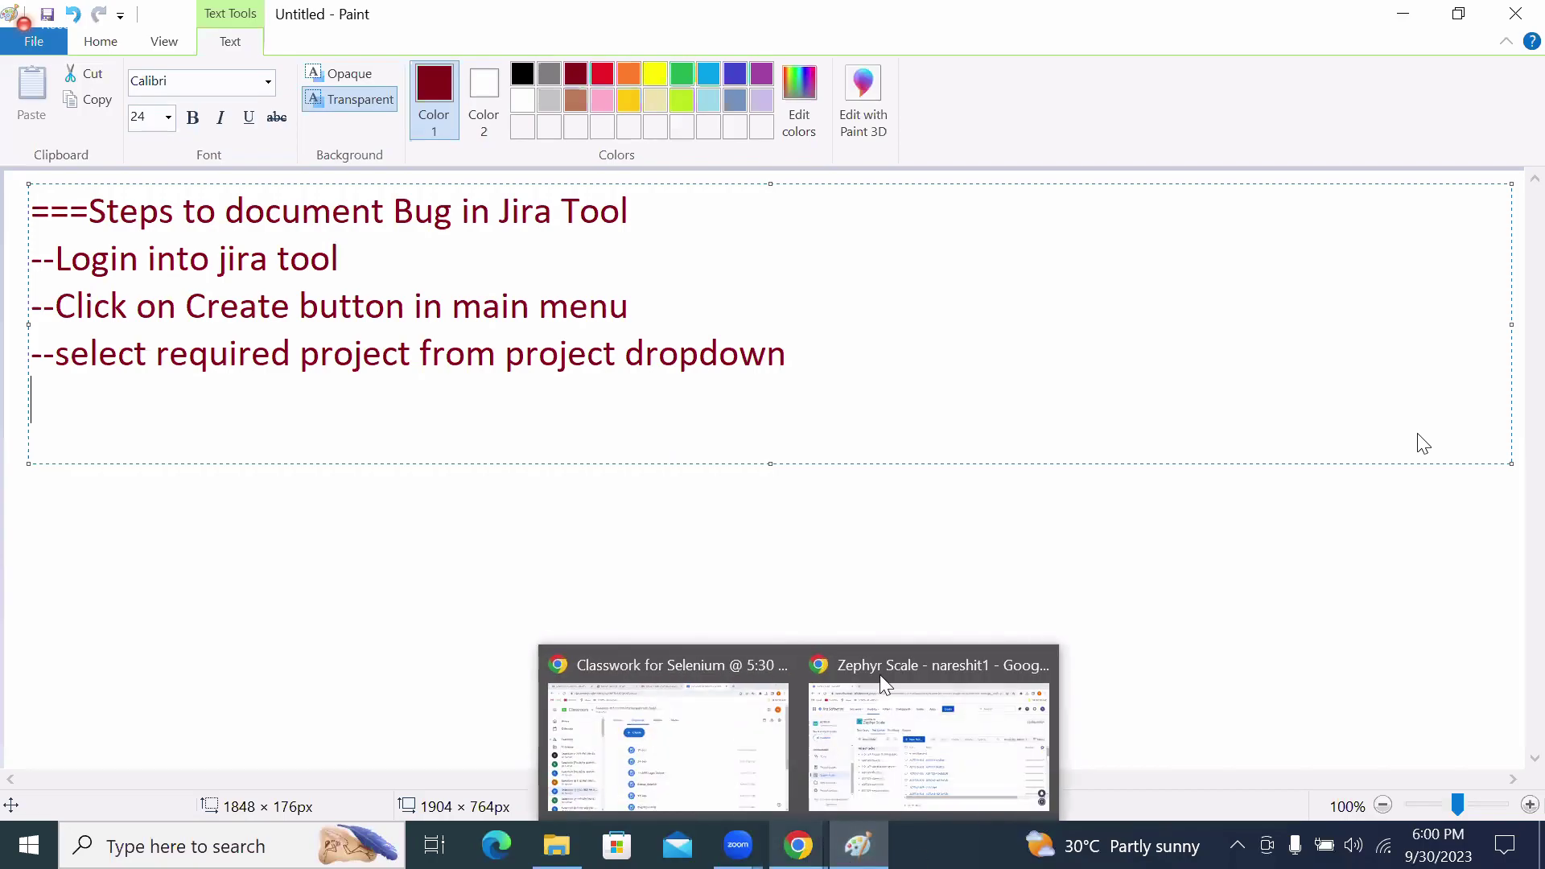
pyautogui.click(969, 665)
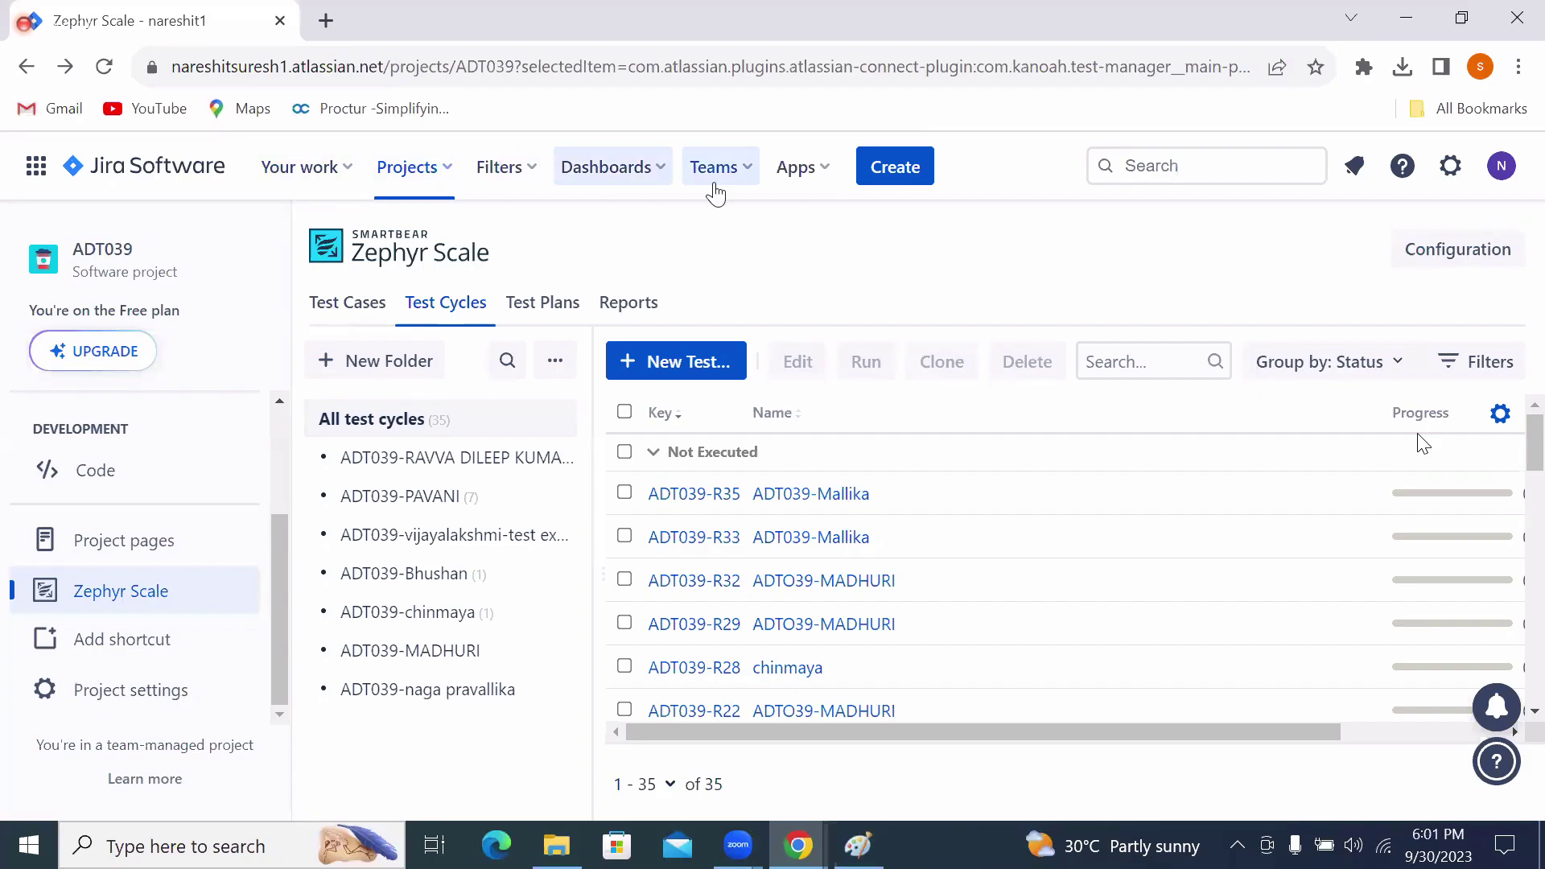
pyautogui.click(907, 174)
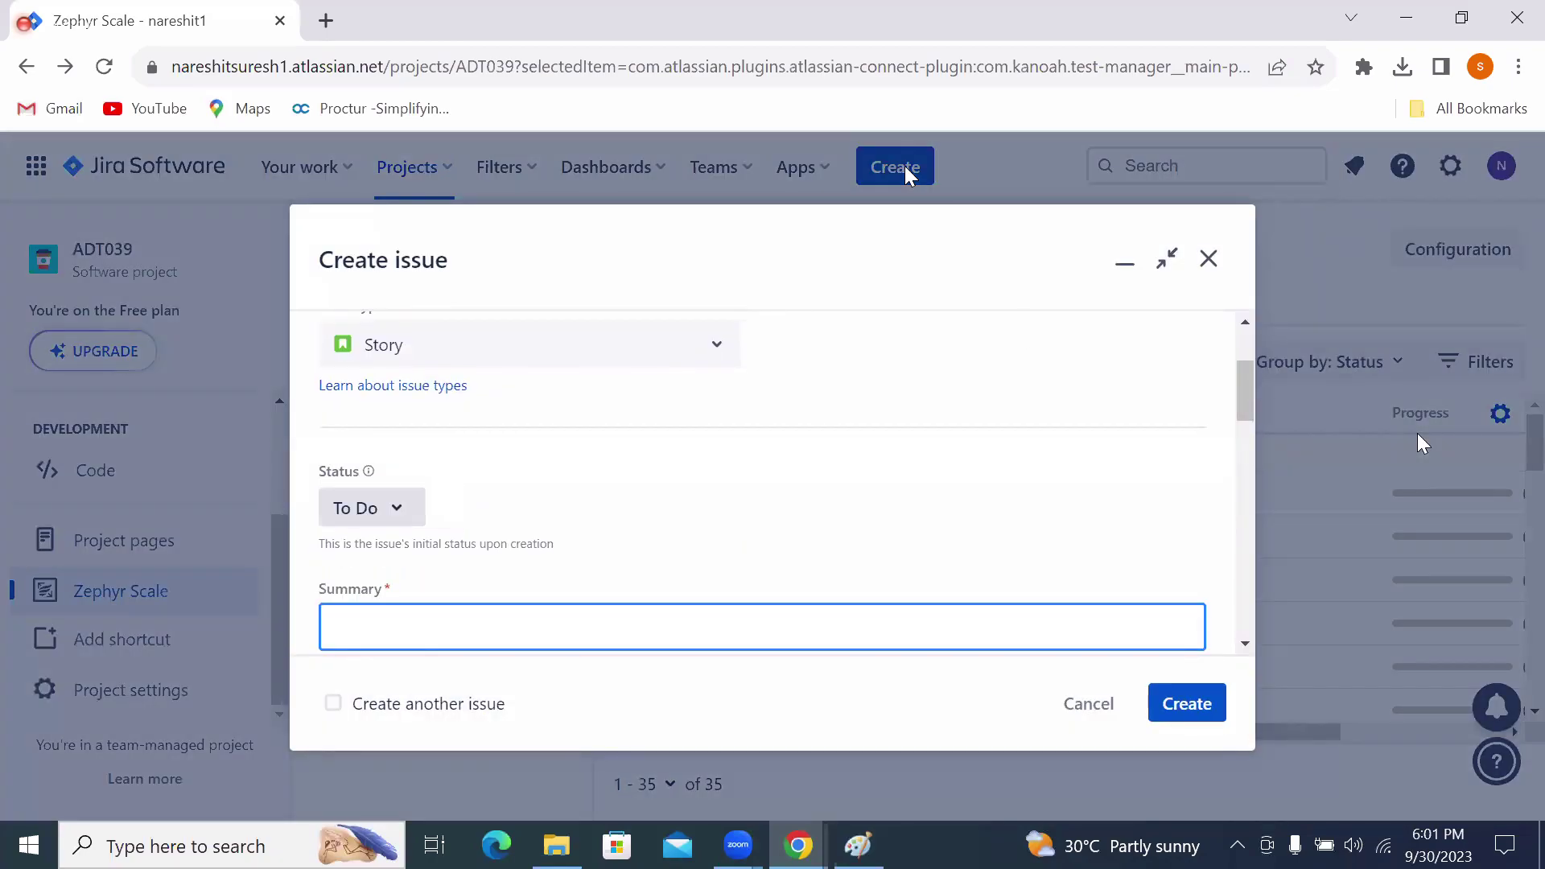
pyautogui.moveTo(1247, 398); pyautogui.dragTo(1243, 342)
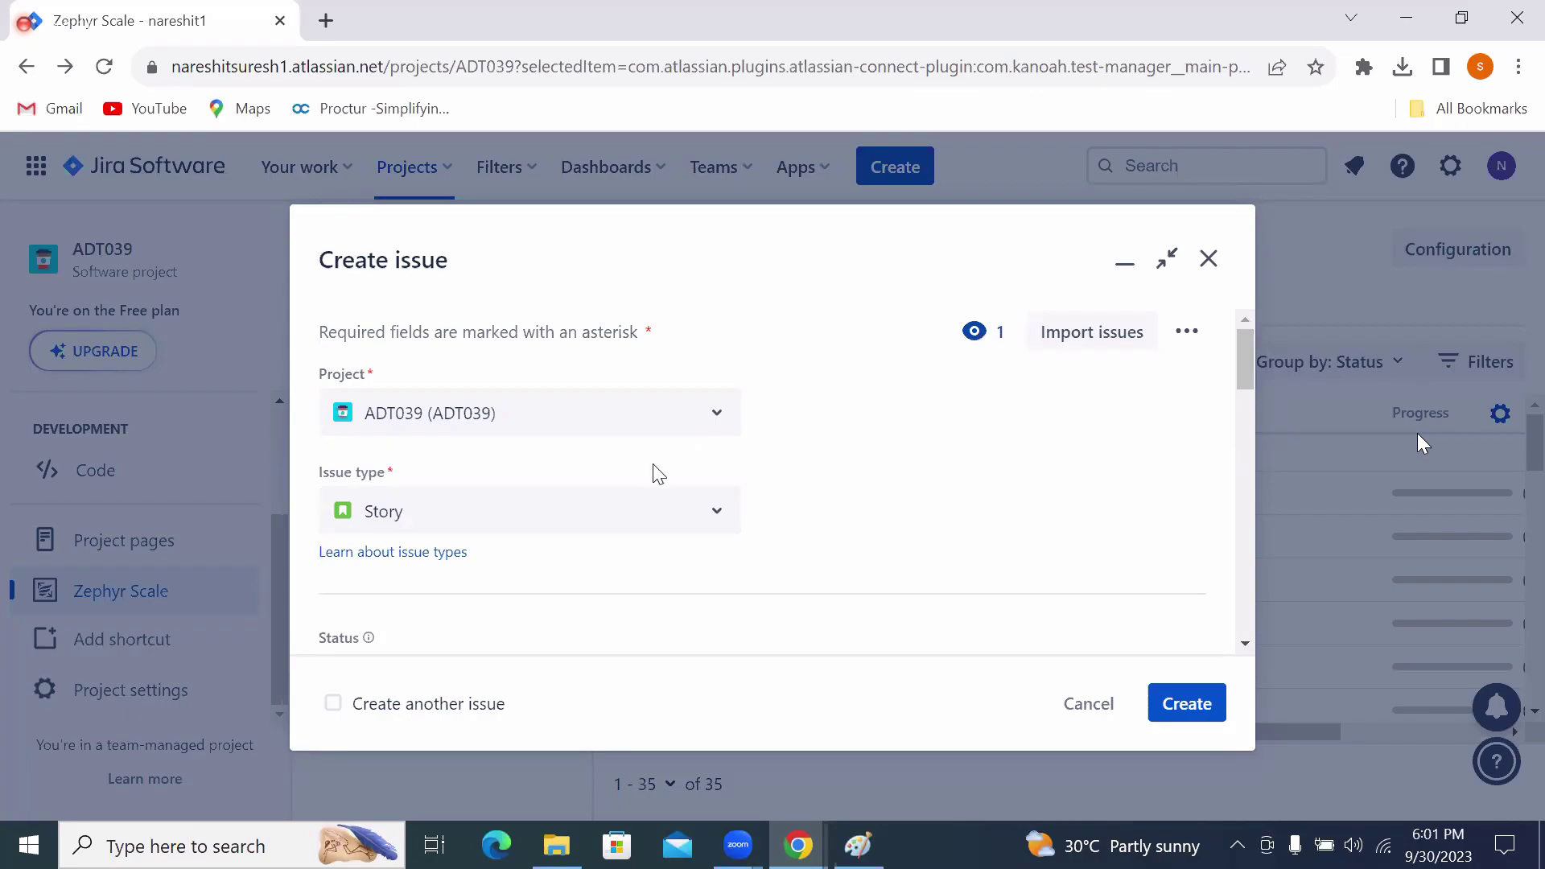
# View the project options for the new issue, keeping ADT039 as the project.
pyautogui.click(719, 416)
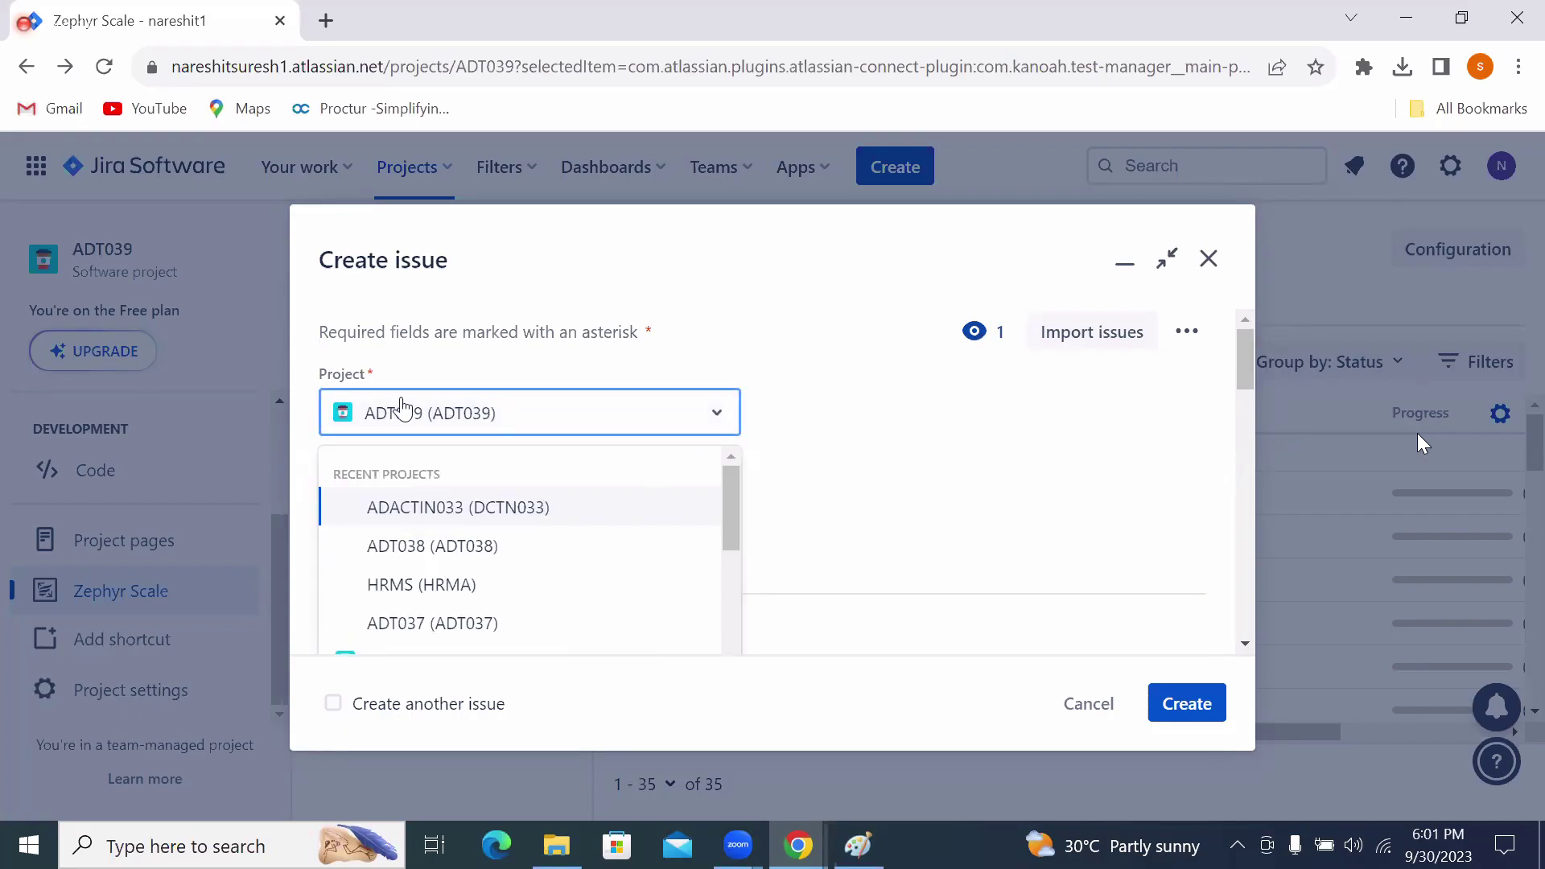
pyautogui.doubleClick(342, 375)
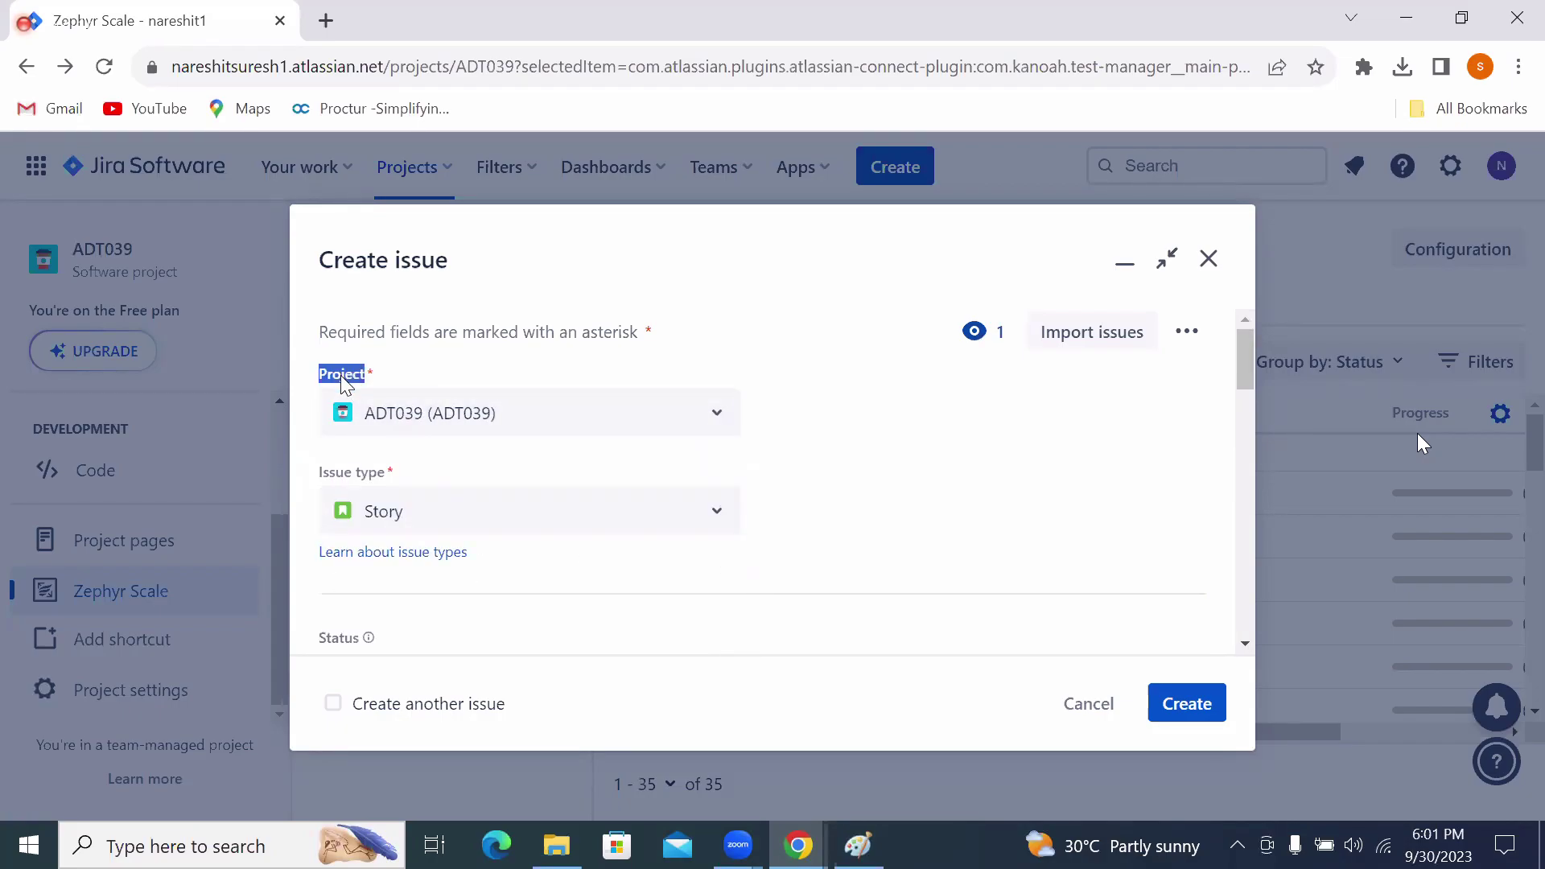
pyautogui.click(986, 435)
pyautogui.click(717, 413)
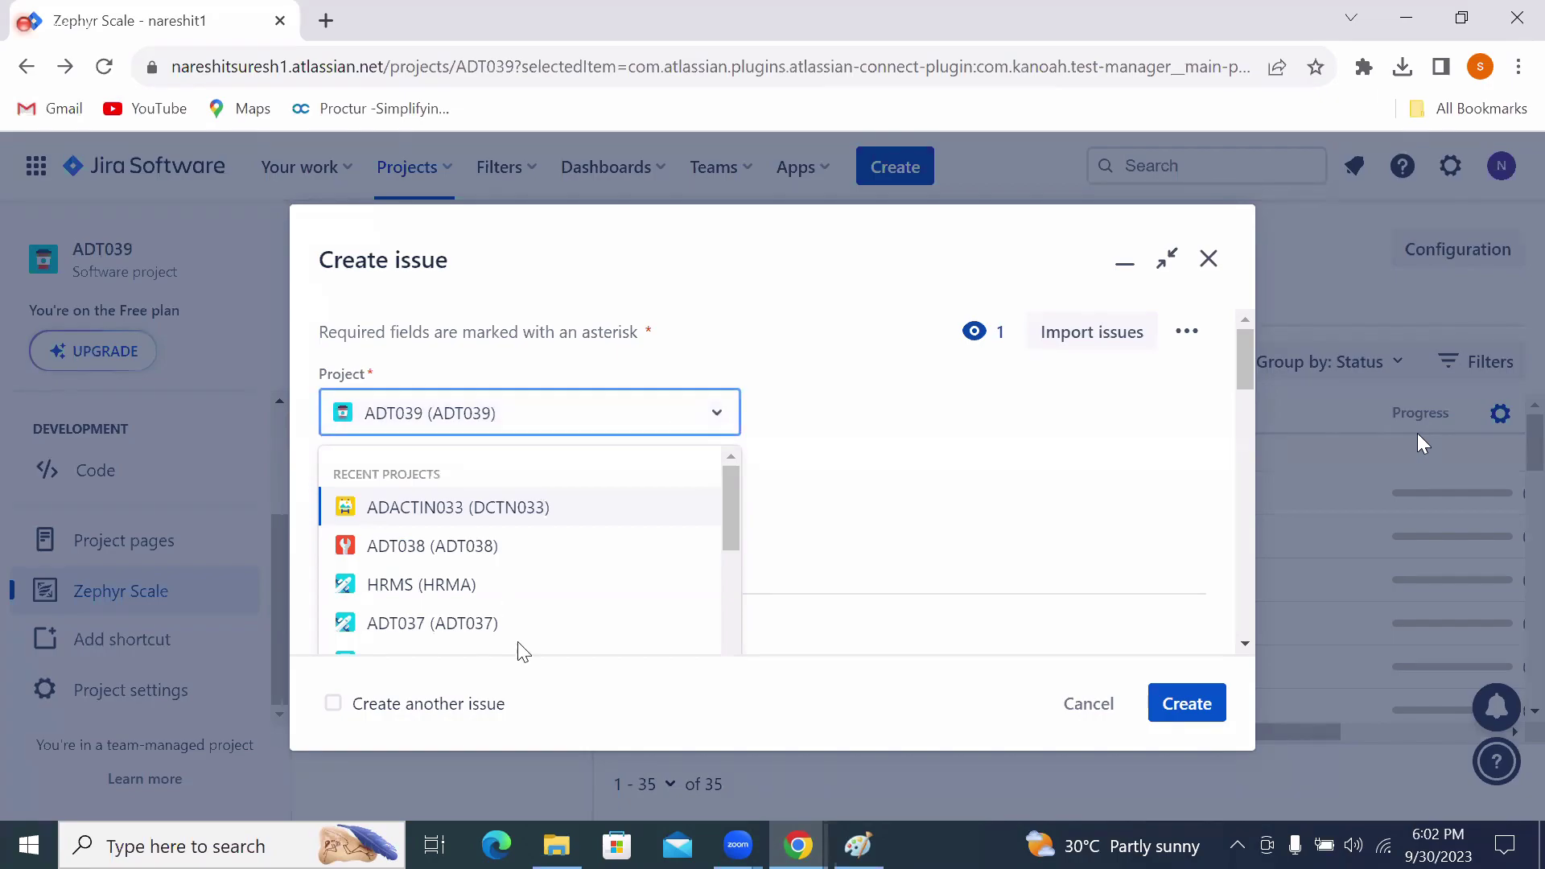
pyautogui.moveTo(730, 497); pyautogui.dragTo(745, 459)
pyautogui.click(908, 460)
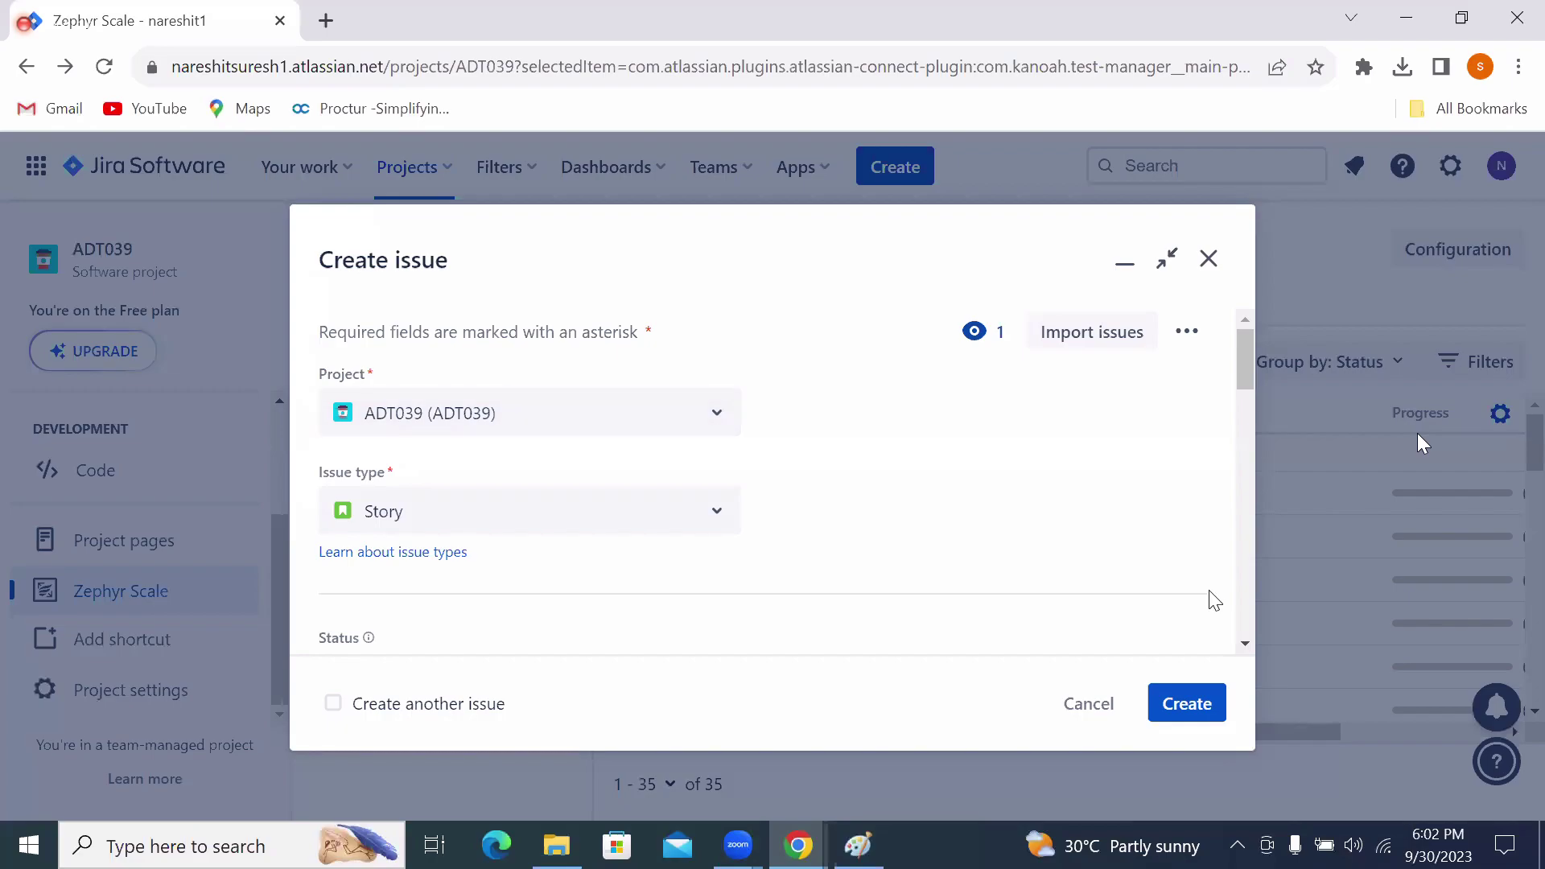
# Review the issue type options, trying Task first, and set the new issue's type to Bug.
pyautogui.click(1245, 643)
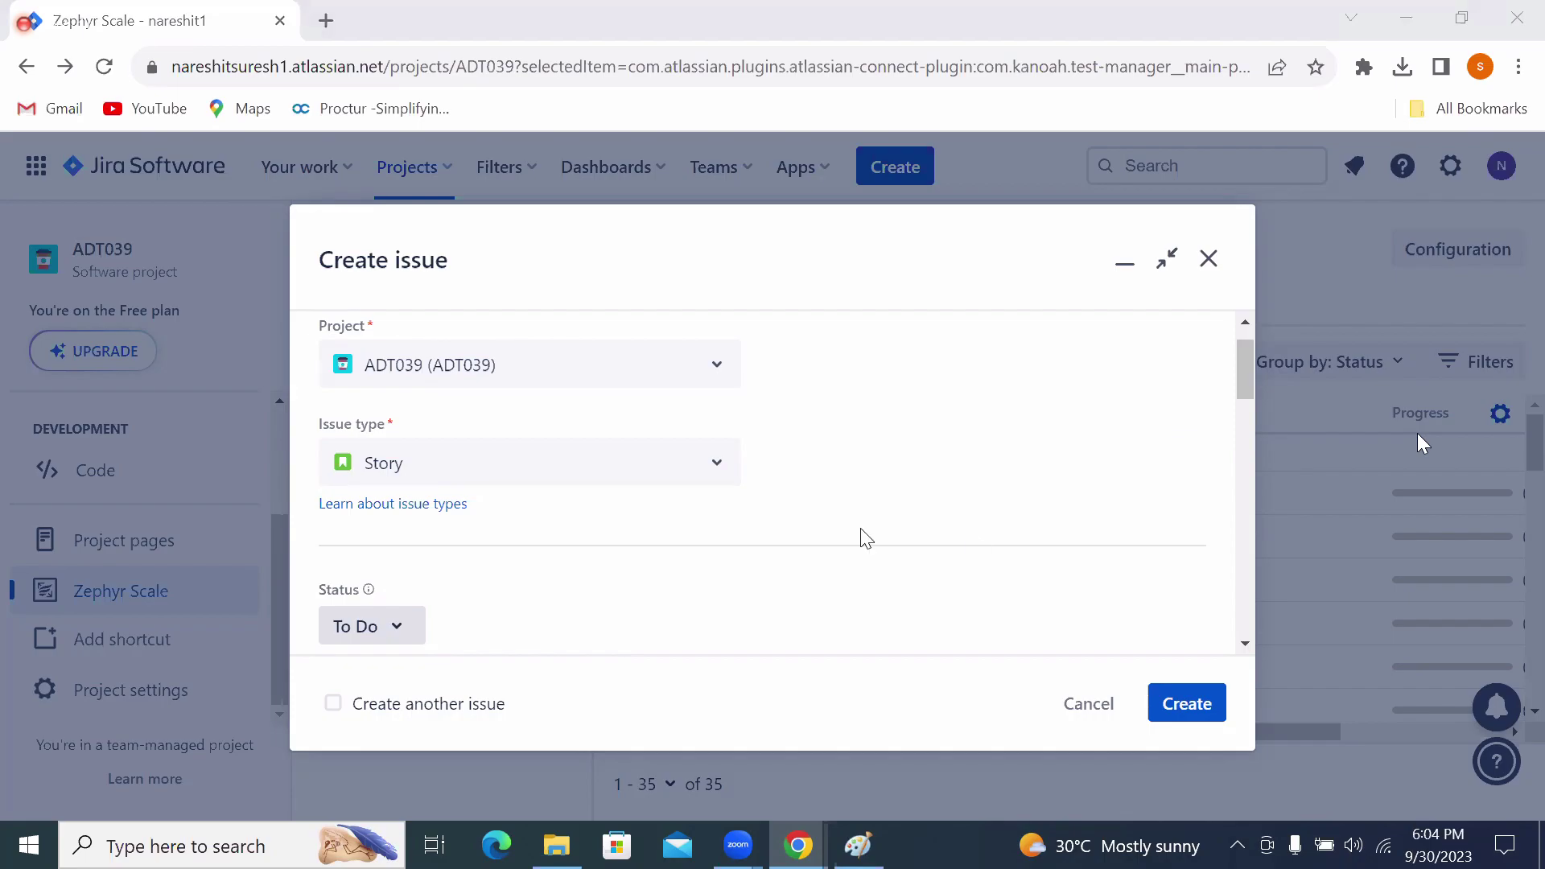
pyautogui.click(720, 470)
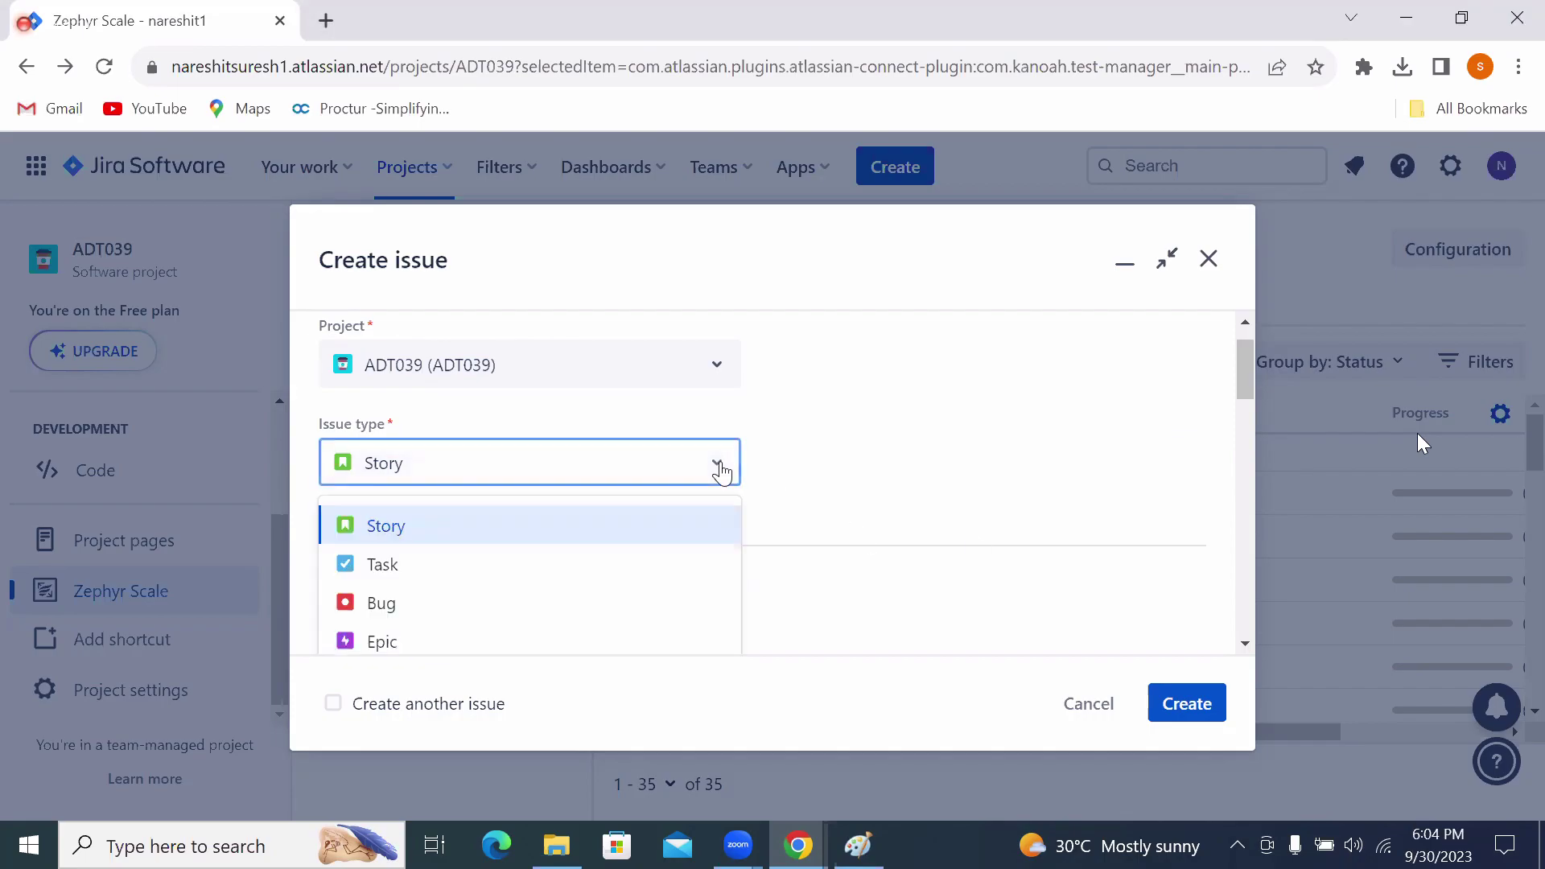
pyautogui.click(418, 563)
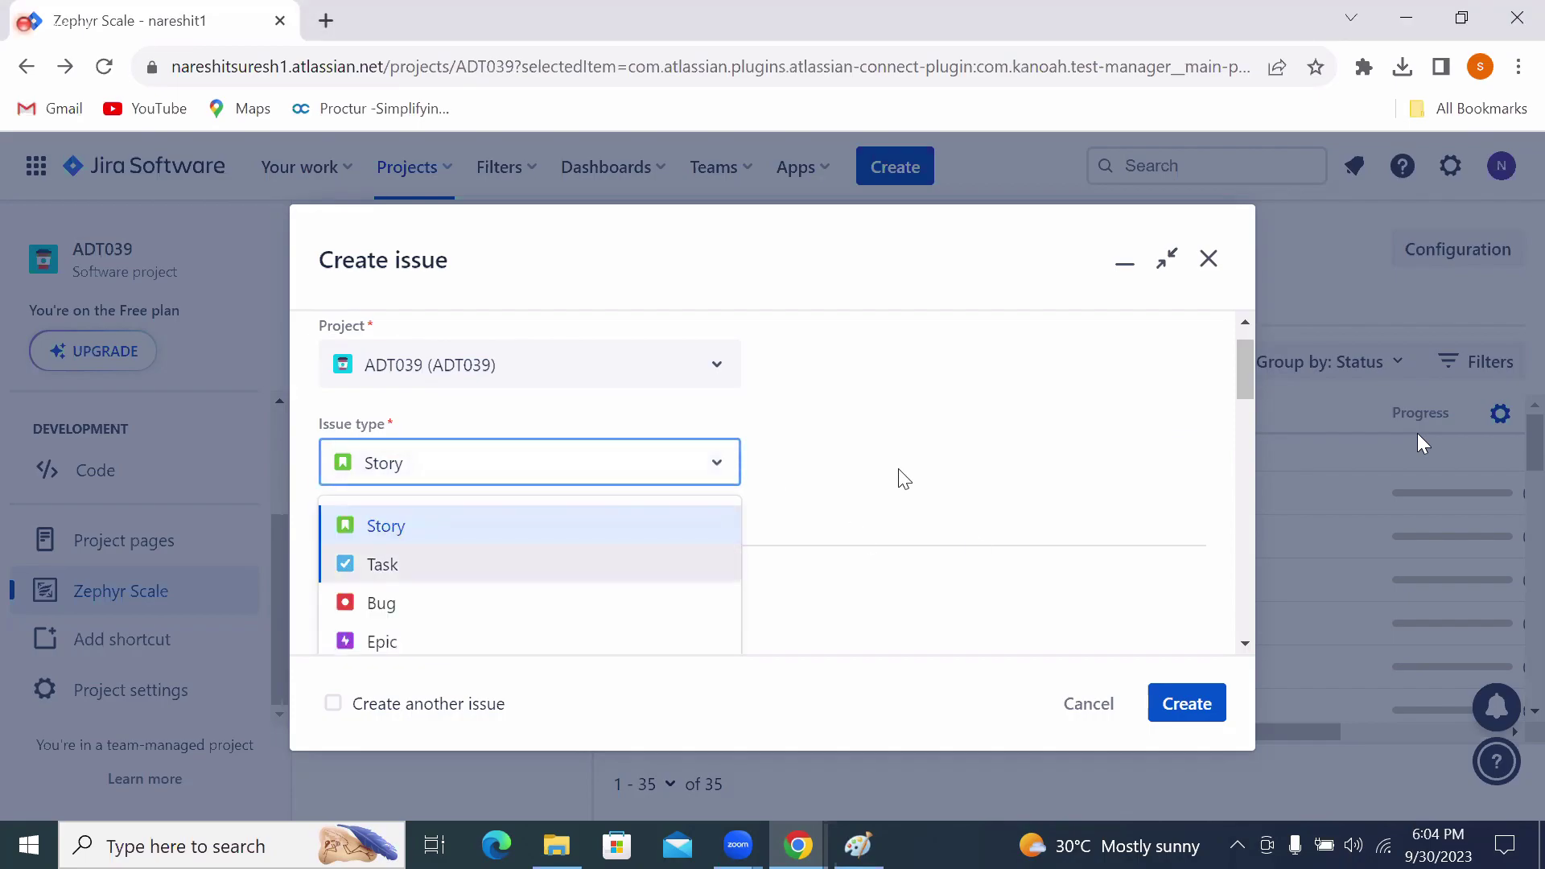
pyautogui.click(709, 475)
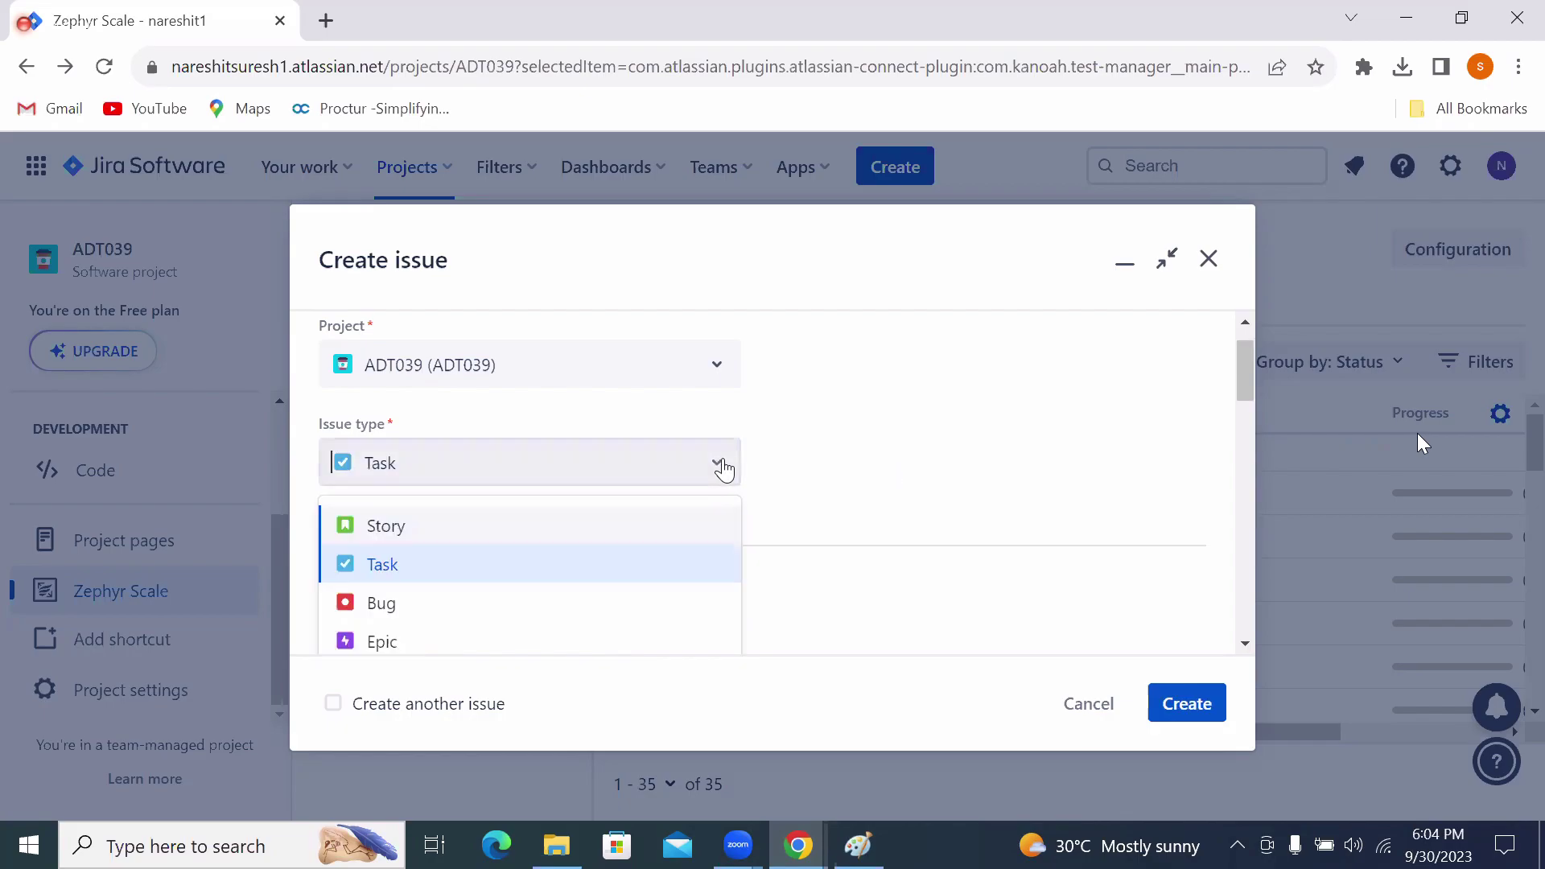
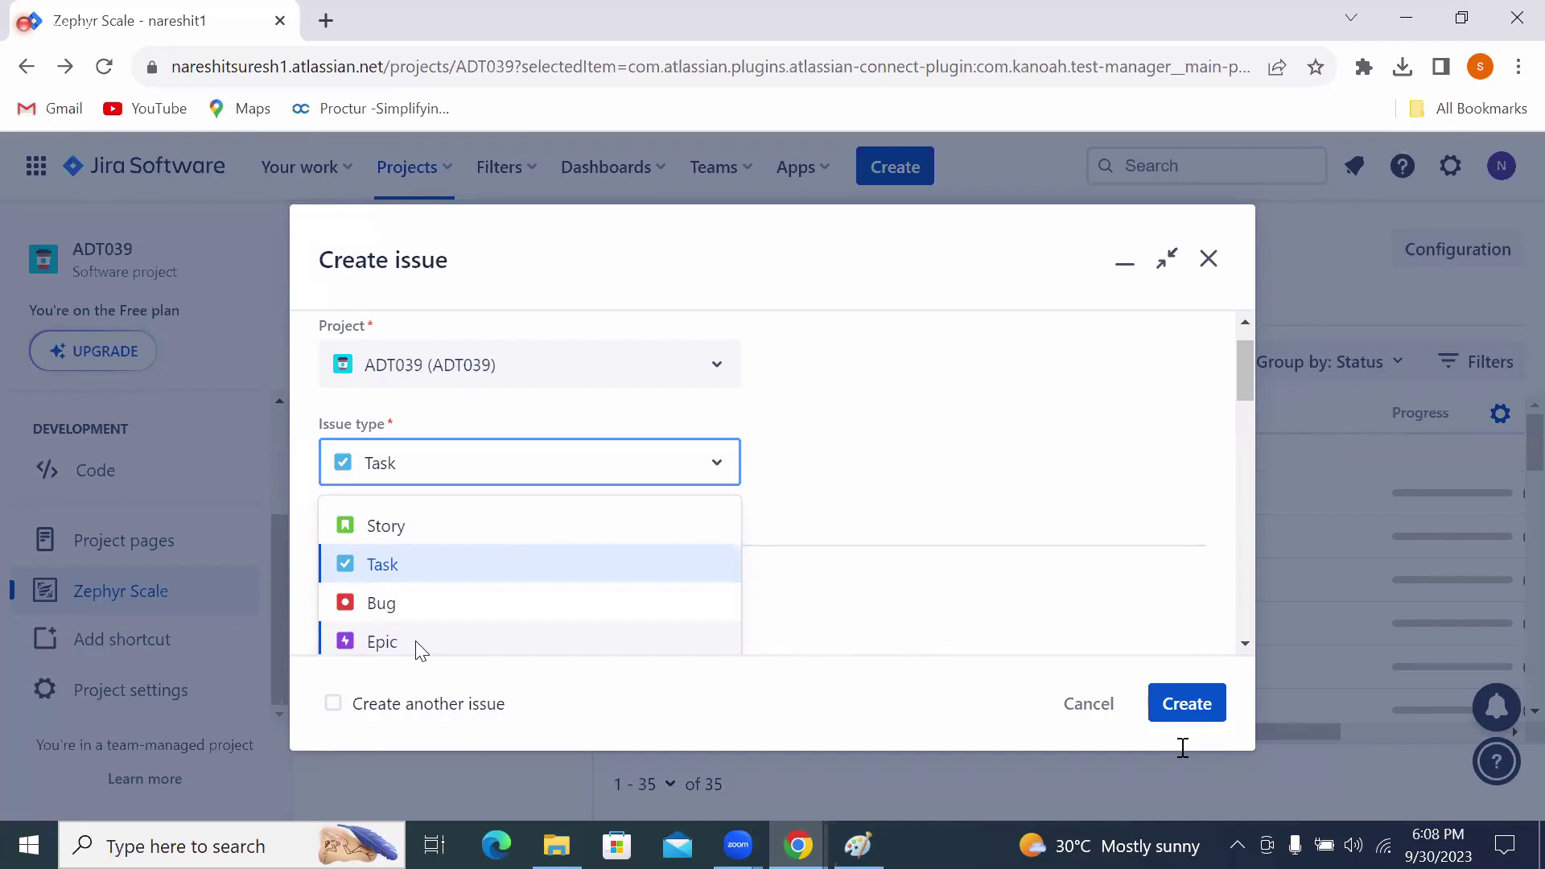
pyautogui.click(971, 471)
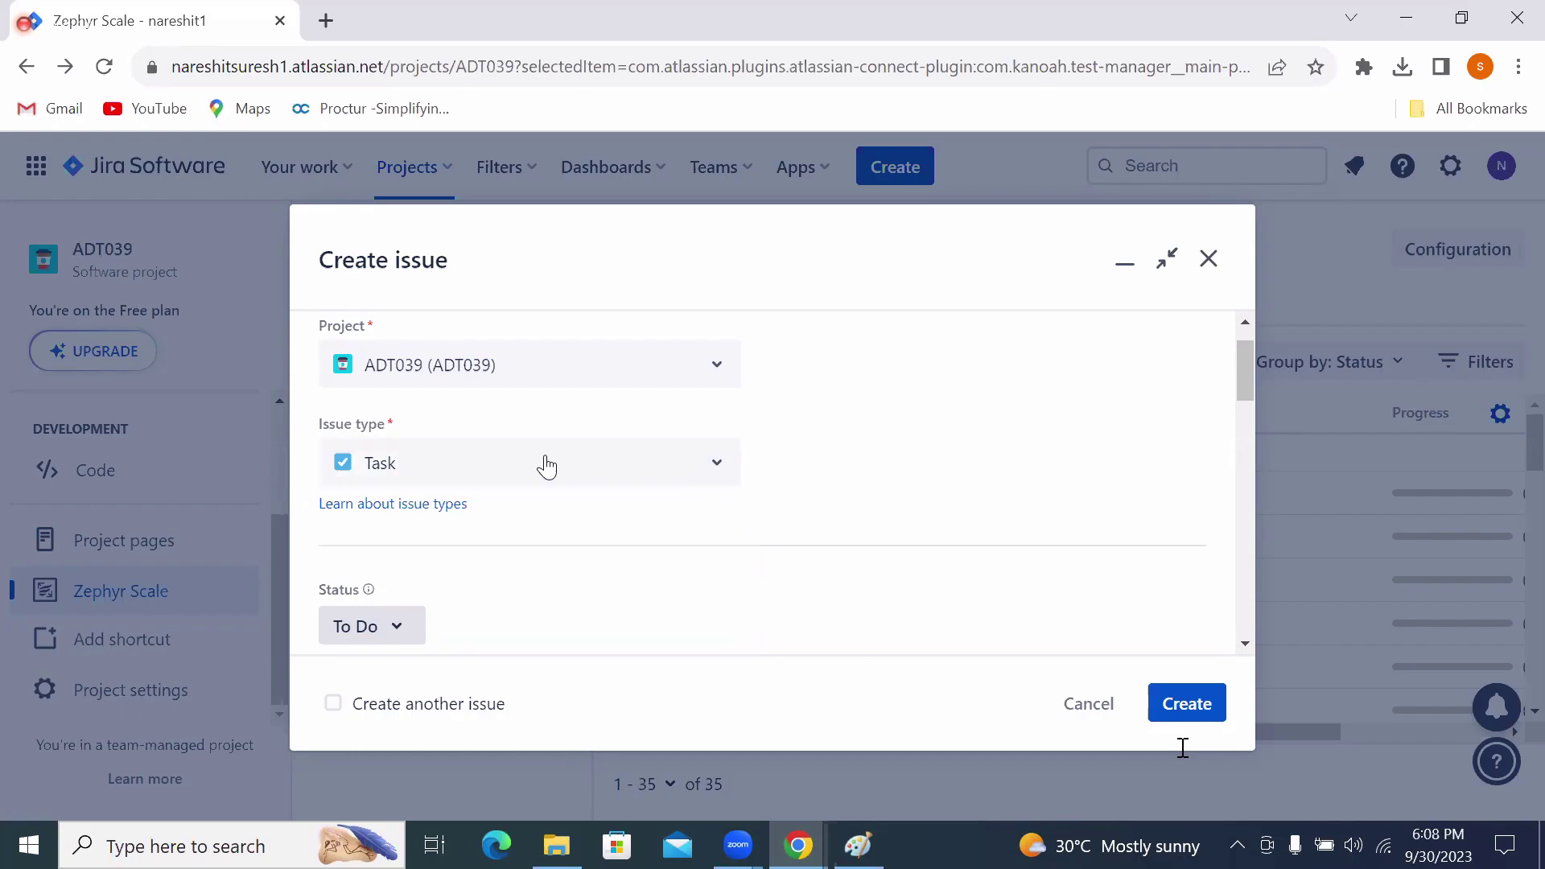
pyautogui.click(722, 475)
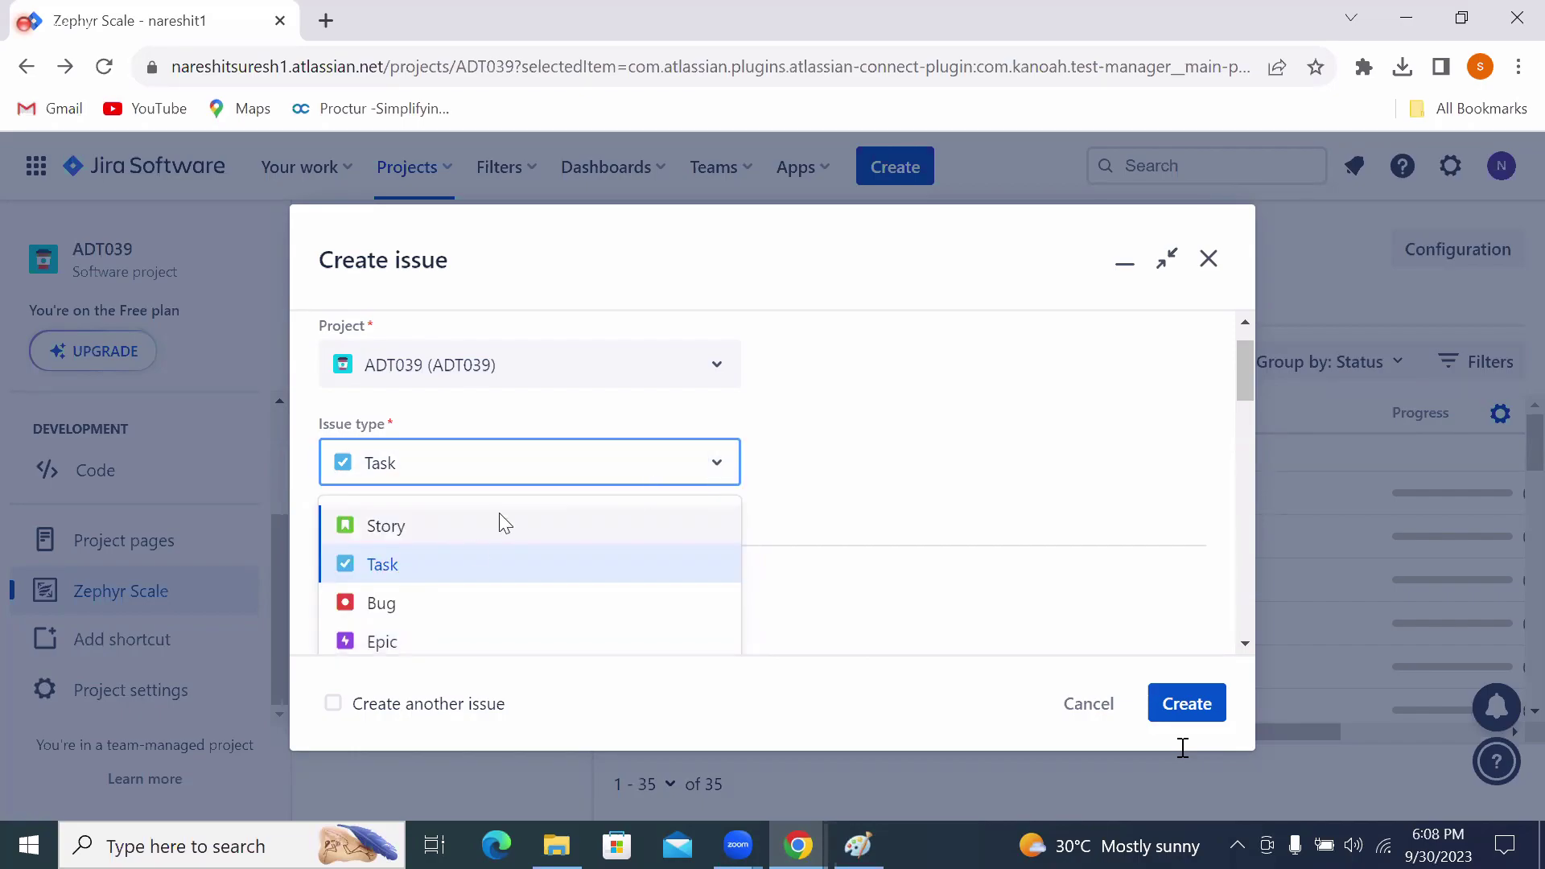
pyautogui.click(396, 611)
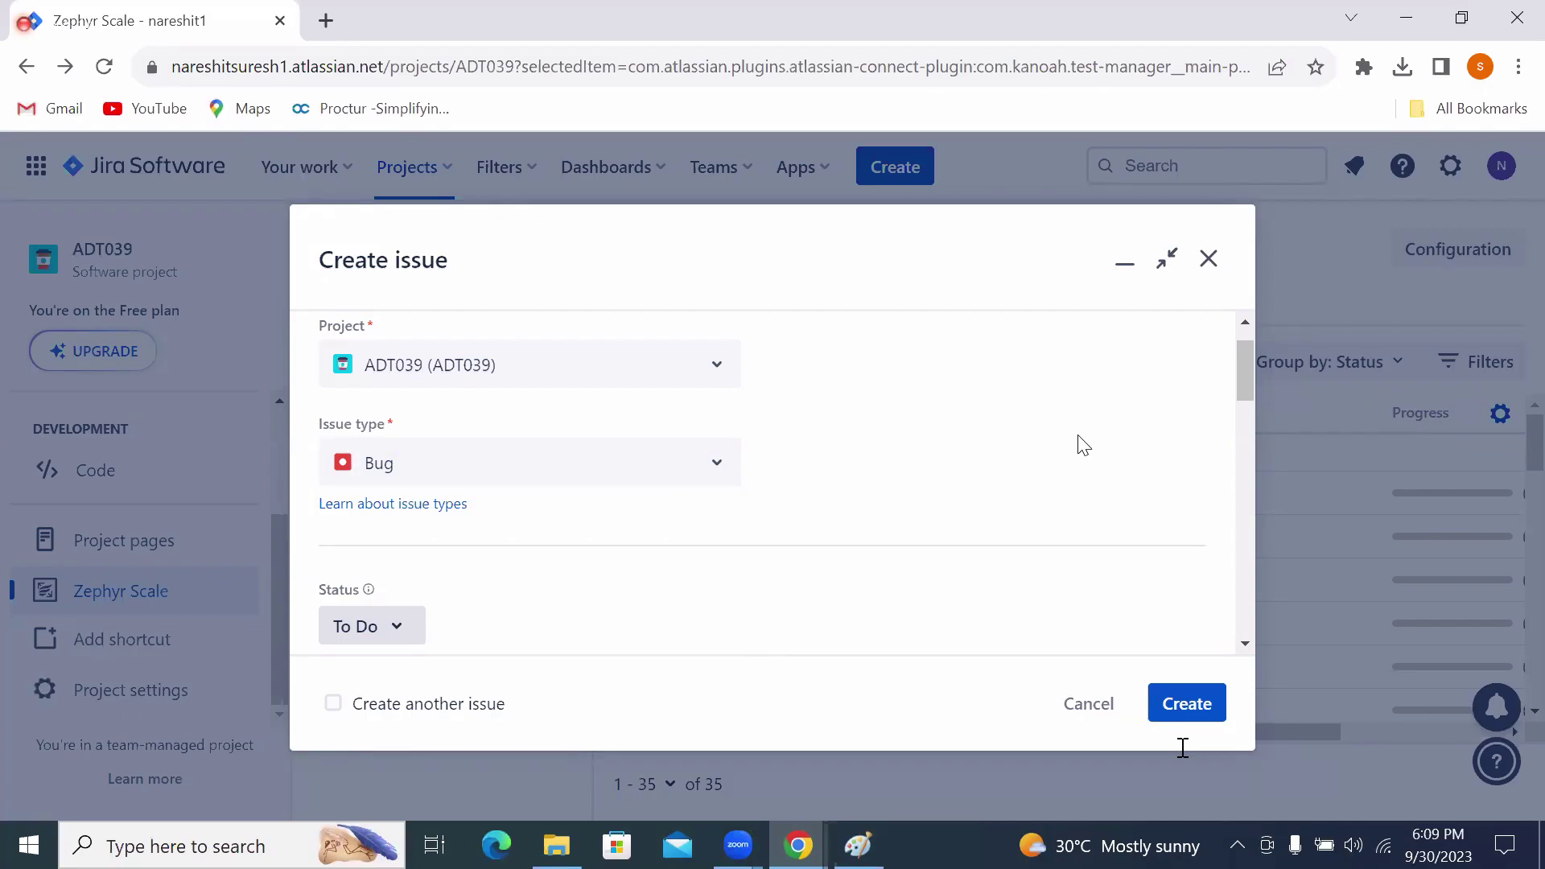
# Switch to Paint, add the line "--select issue type as bug" as the fourth step and start a new line with "--".
pyautogui.click(858, 845)
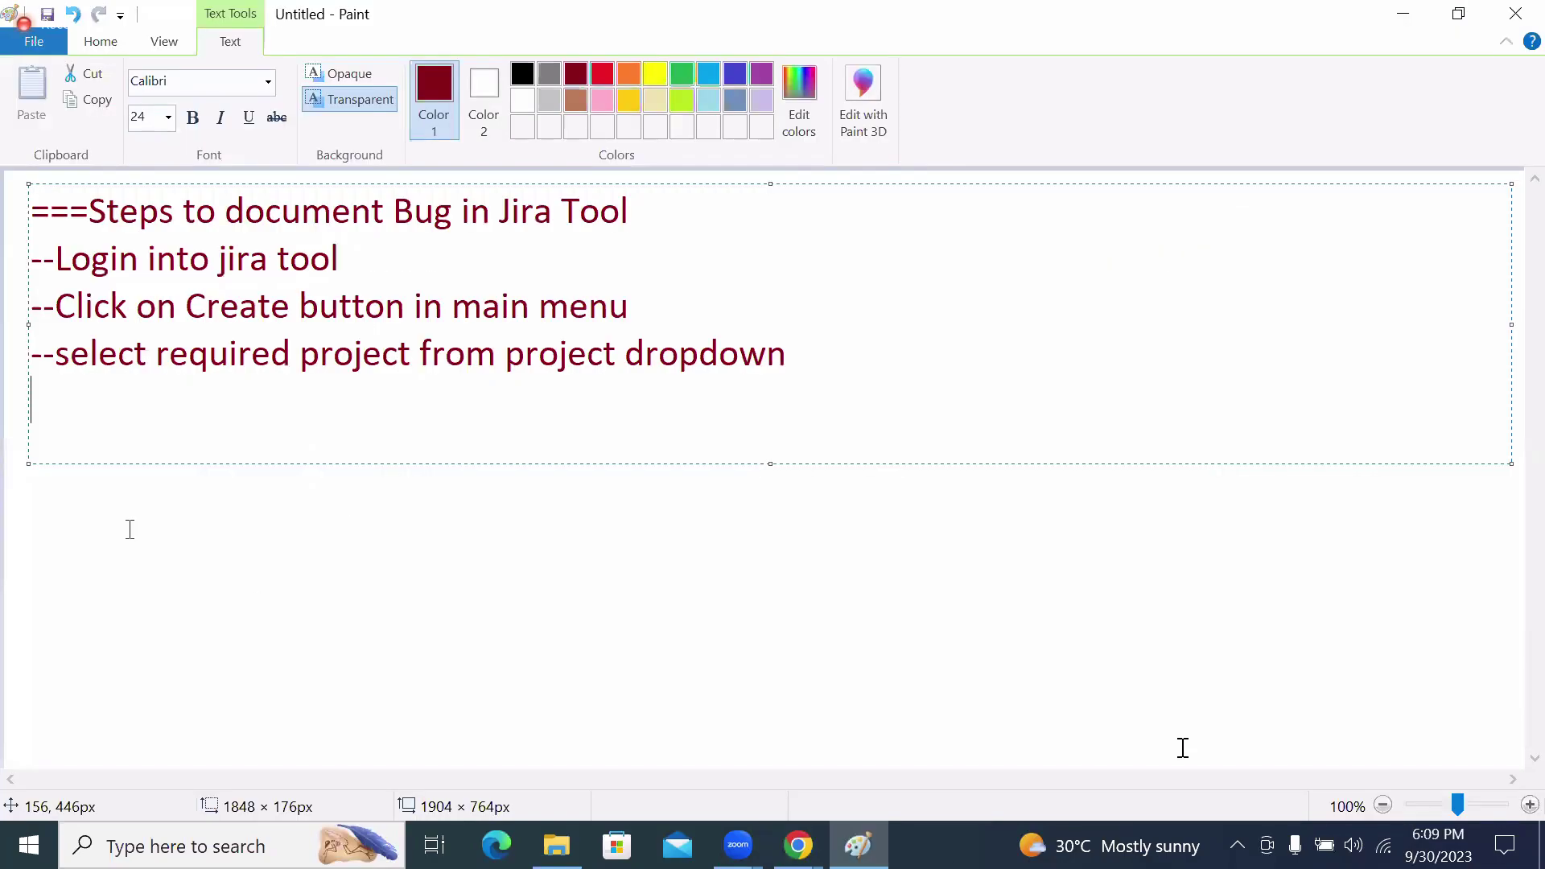
pyautogui.write('--see')
pyautogui.press('BackSpace')
pyautogui.write('lect i')
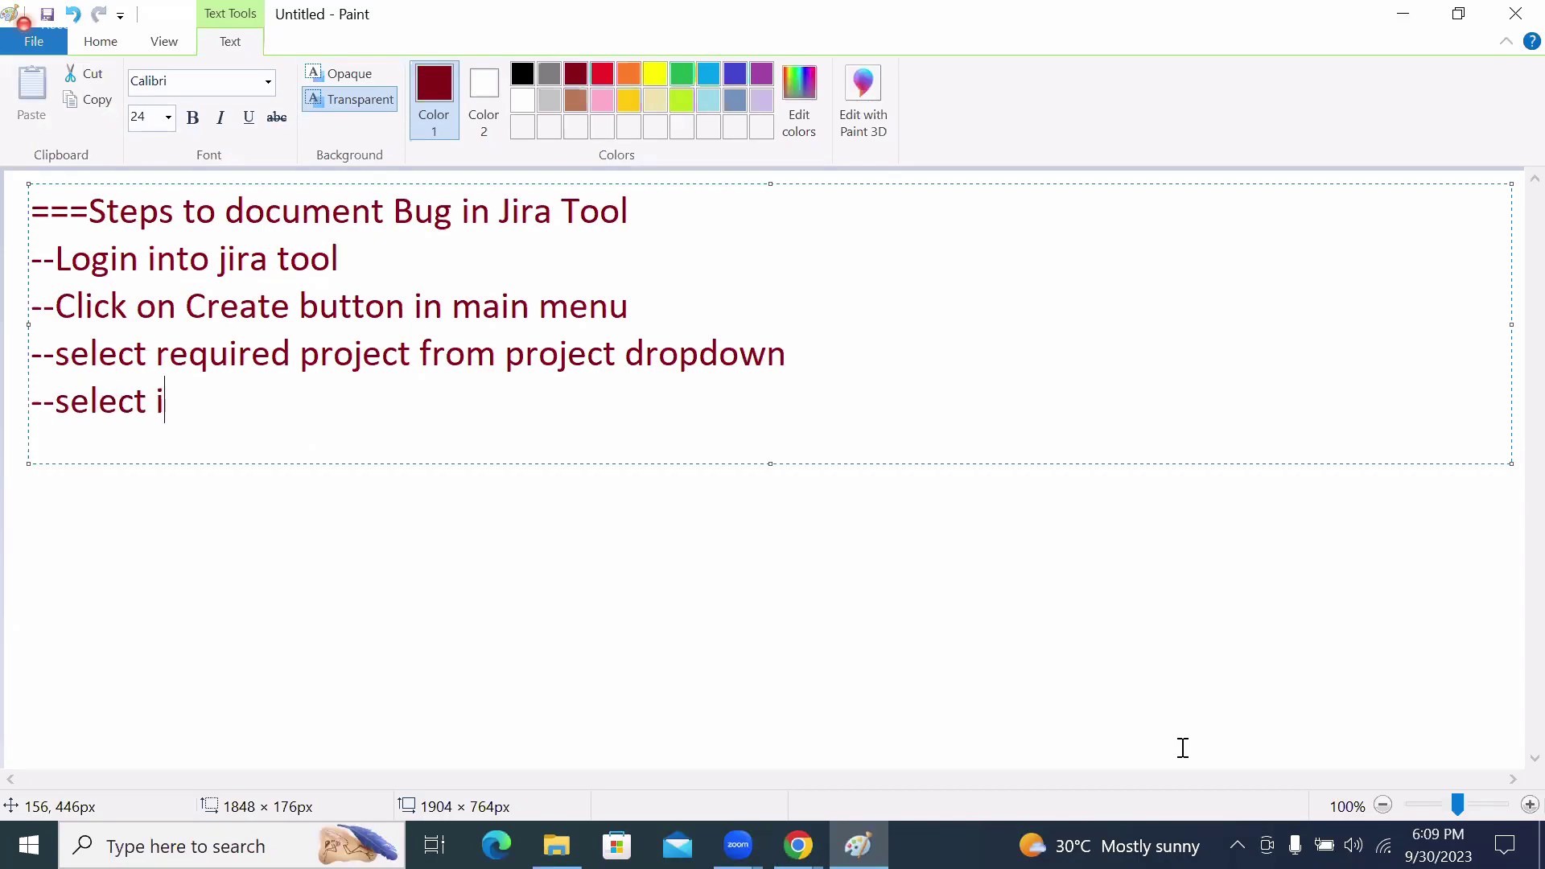
pyautogui.write('ssue ty')
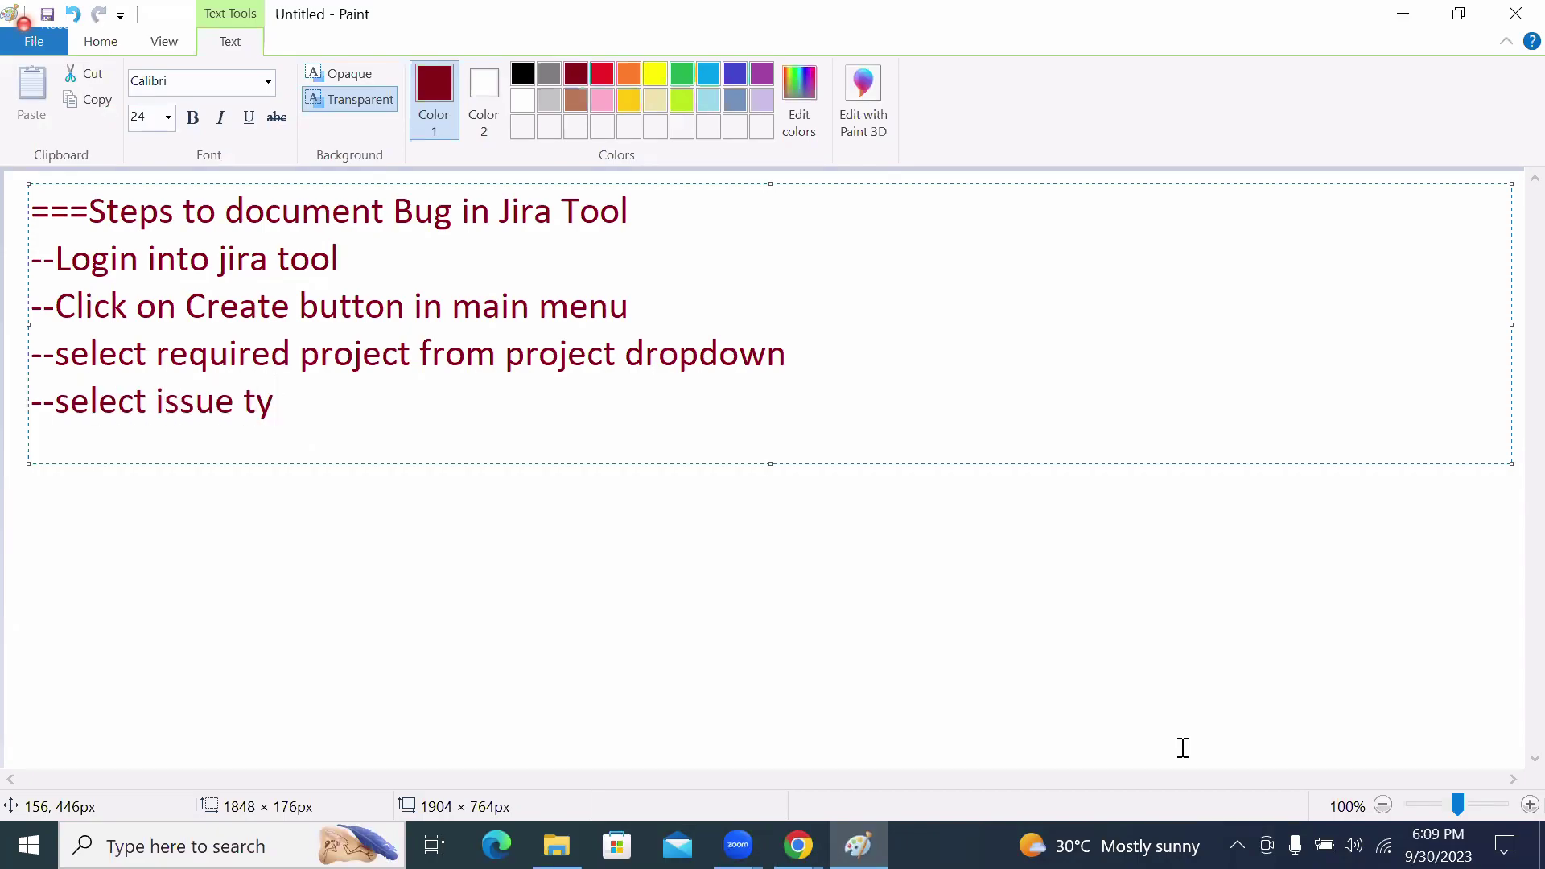
pyautogui.press('BackSpace')
pyautogui.write('p')
pyautogui.press('BackSpace')
pyautogui.write('ye')
pyautogui.press('BackSpace')
pyautogui.write('pe as bug')
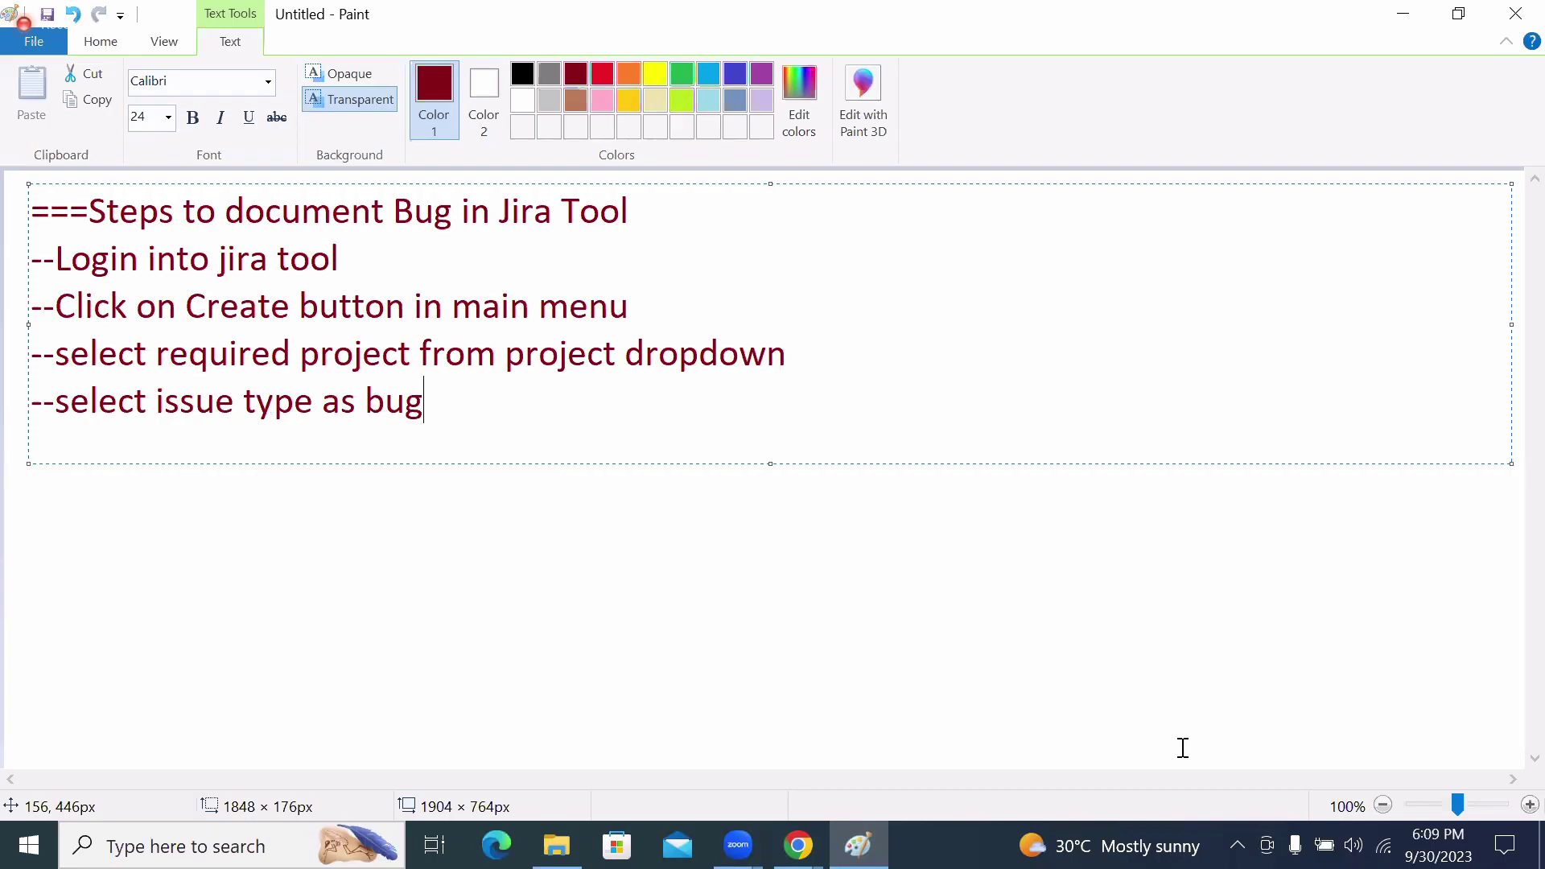
pyautogui.press('Return')
pyautogui.write('--')
# Switch back to the Create issue form in Jira and look through the fields offered for the Bug type.
pyautogui.click(798, 847)
pyautogui.click(885, 756)
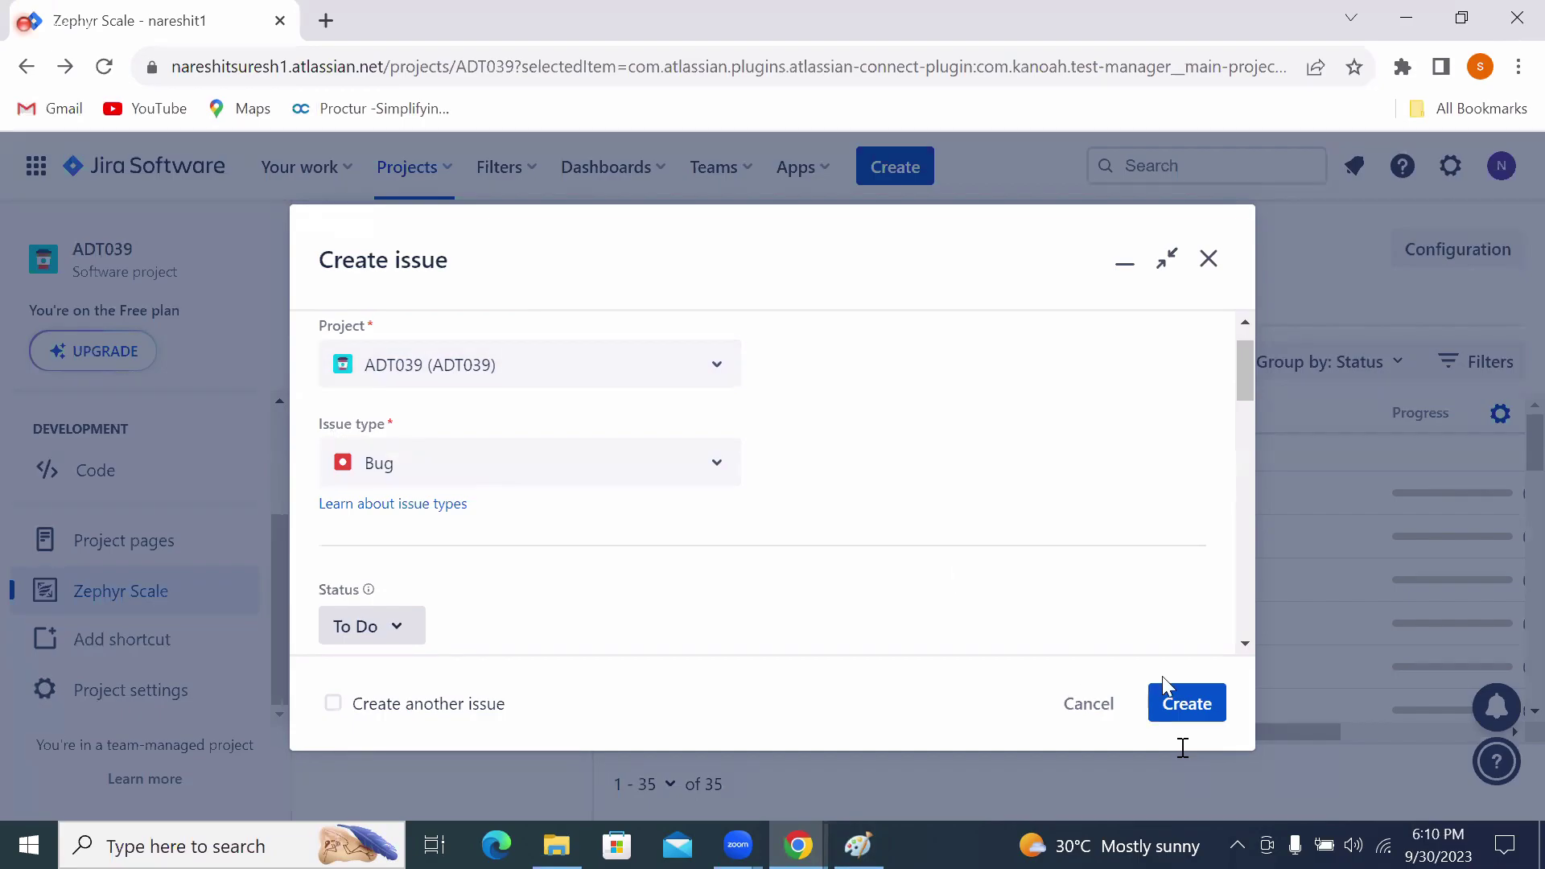
pyautogui.click(1247, 643)
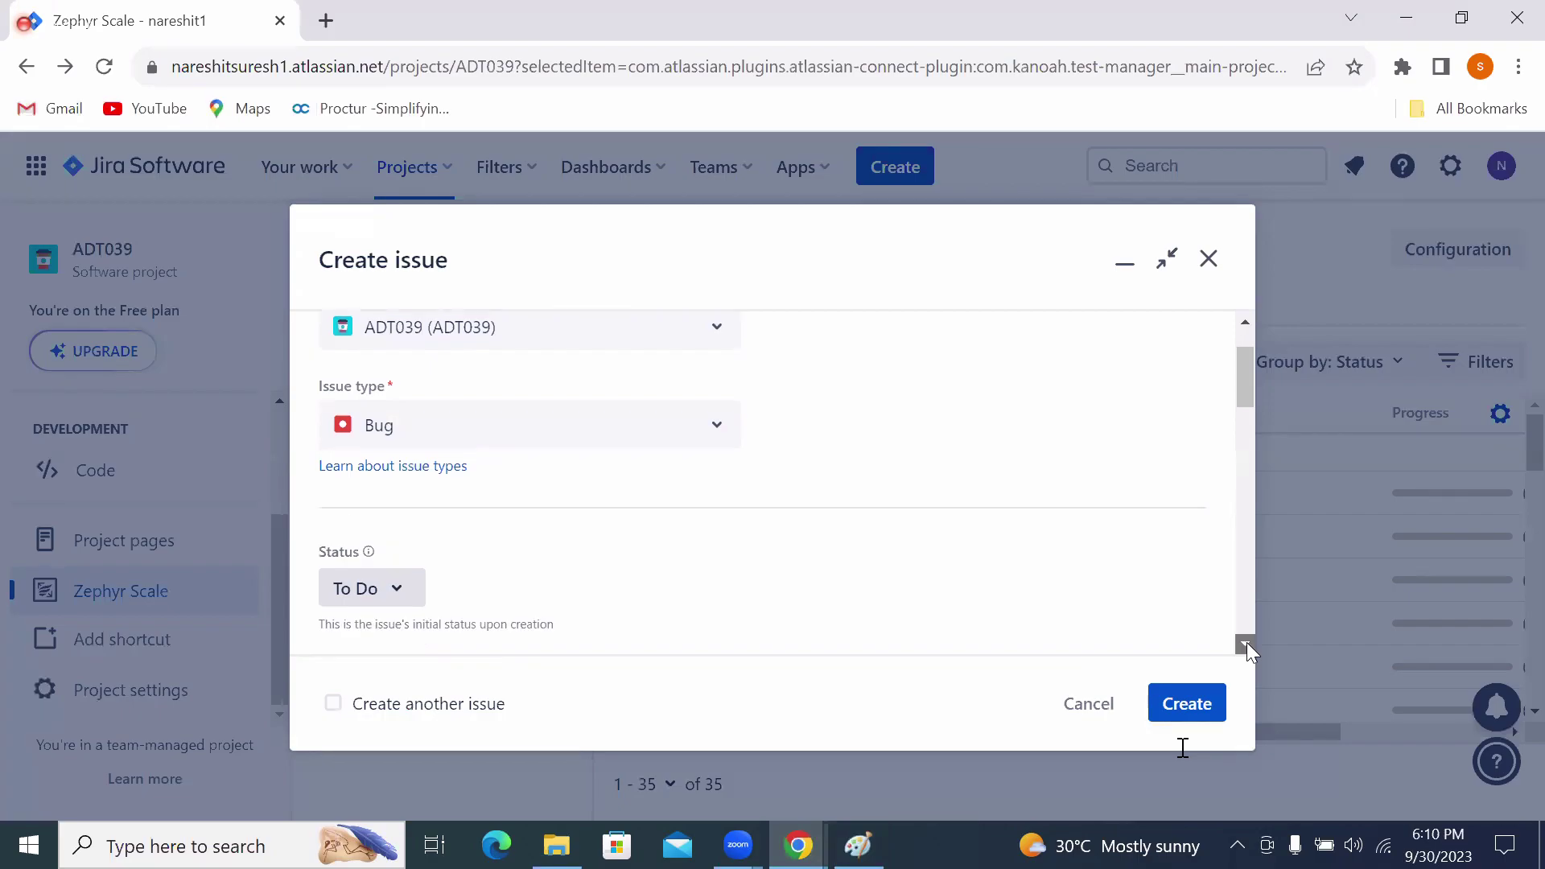
pyautogui.click(1247, 643)
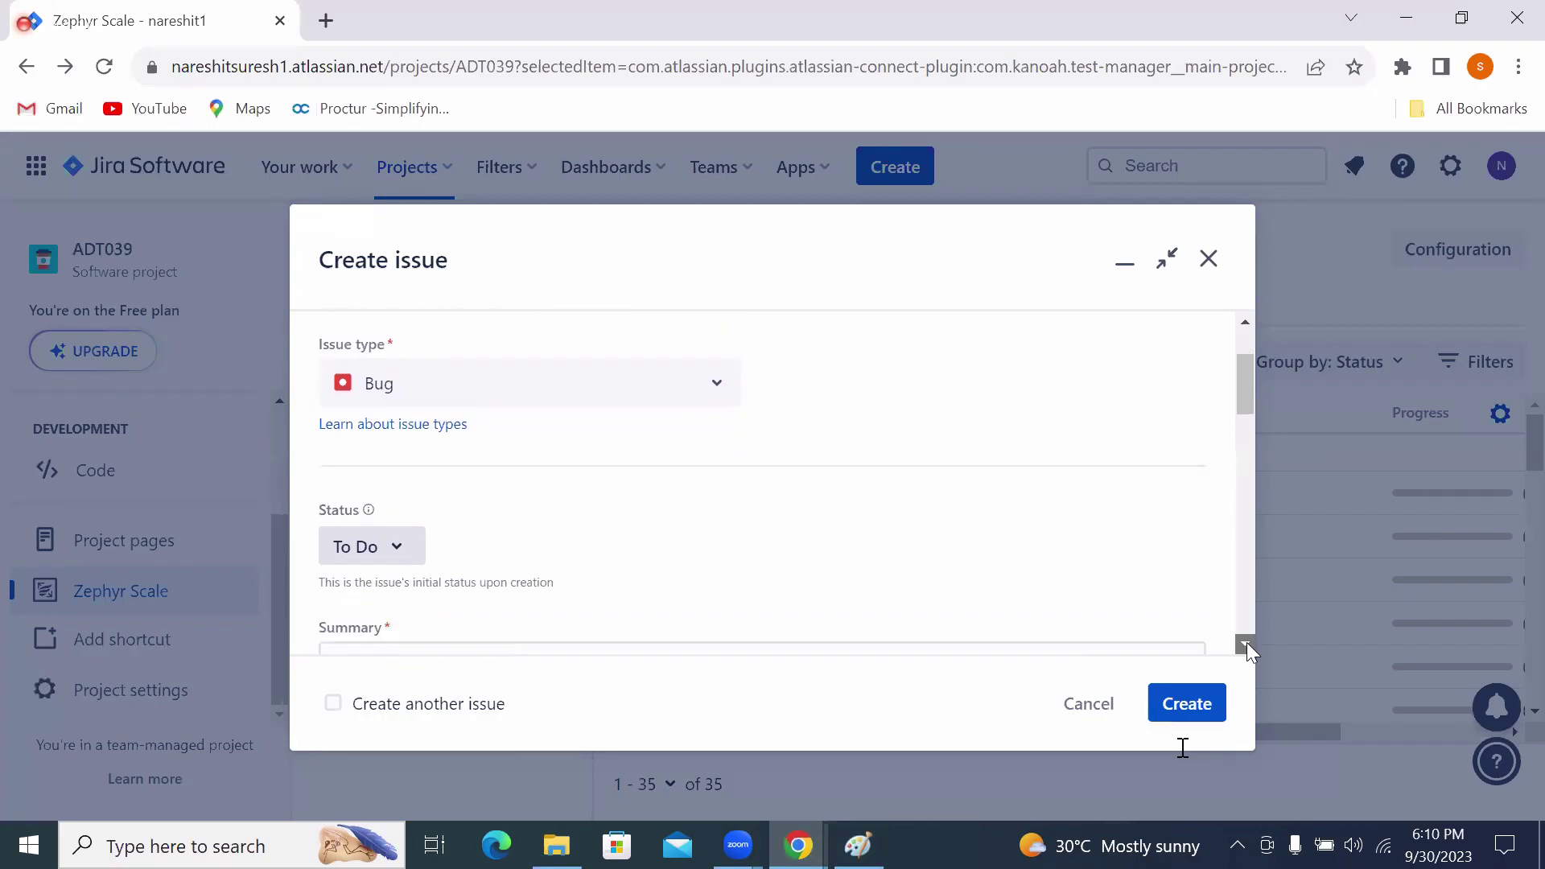
pyautogui.click(716, 372)
pyautogui.click(724, 375)
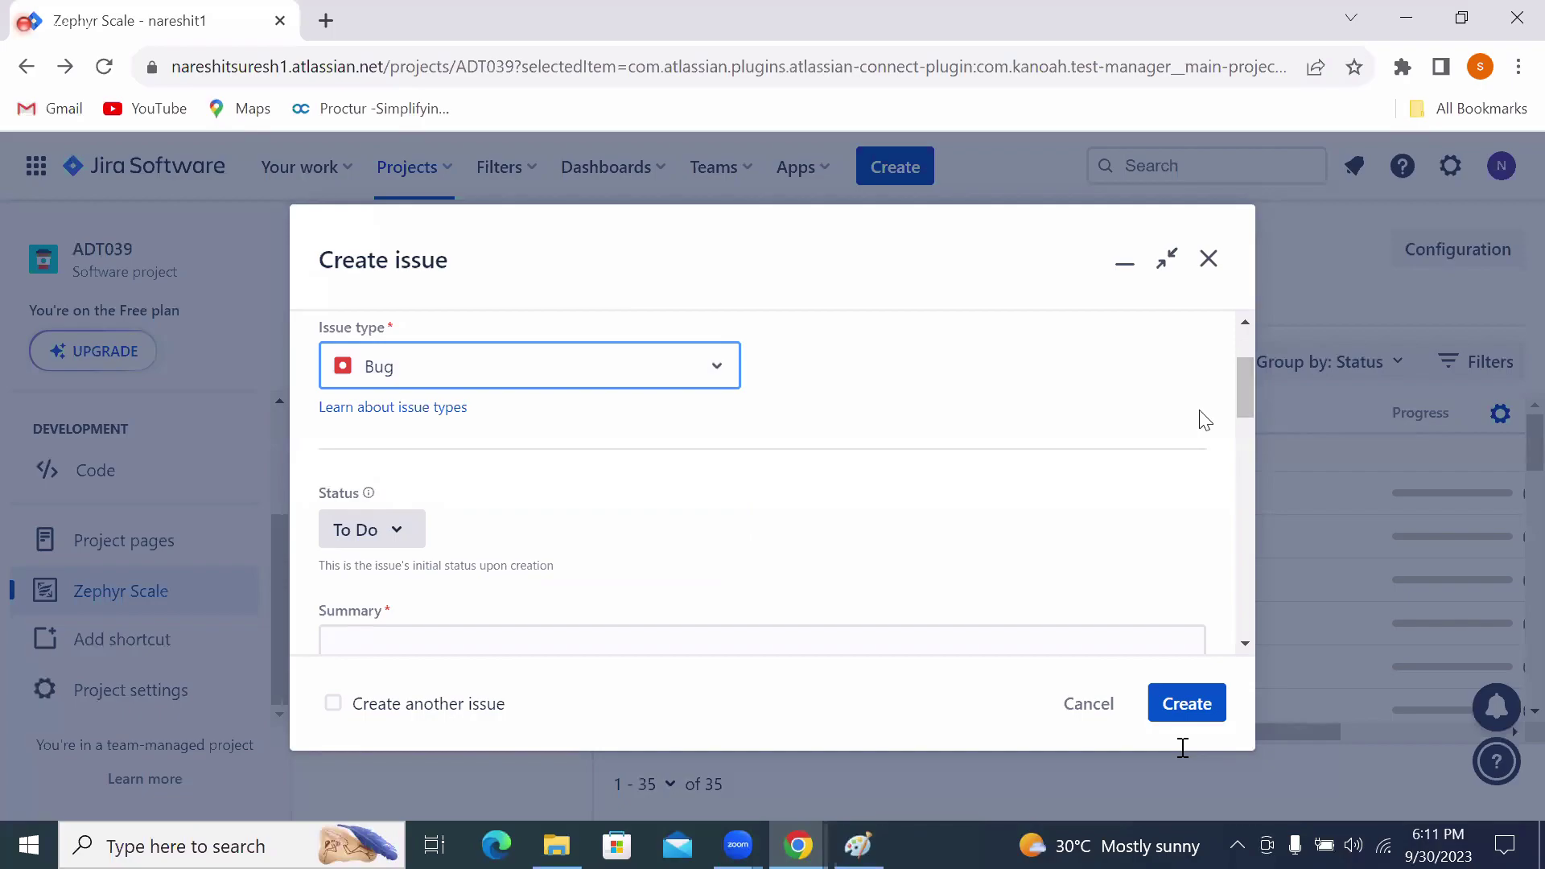
pyautogui.scroll(-3, 1245, 372)
pyautogui.moveTo(1248, 472); pyautogui.dragTo(1231, 354)
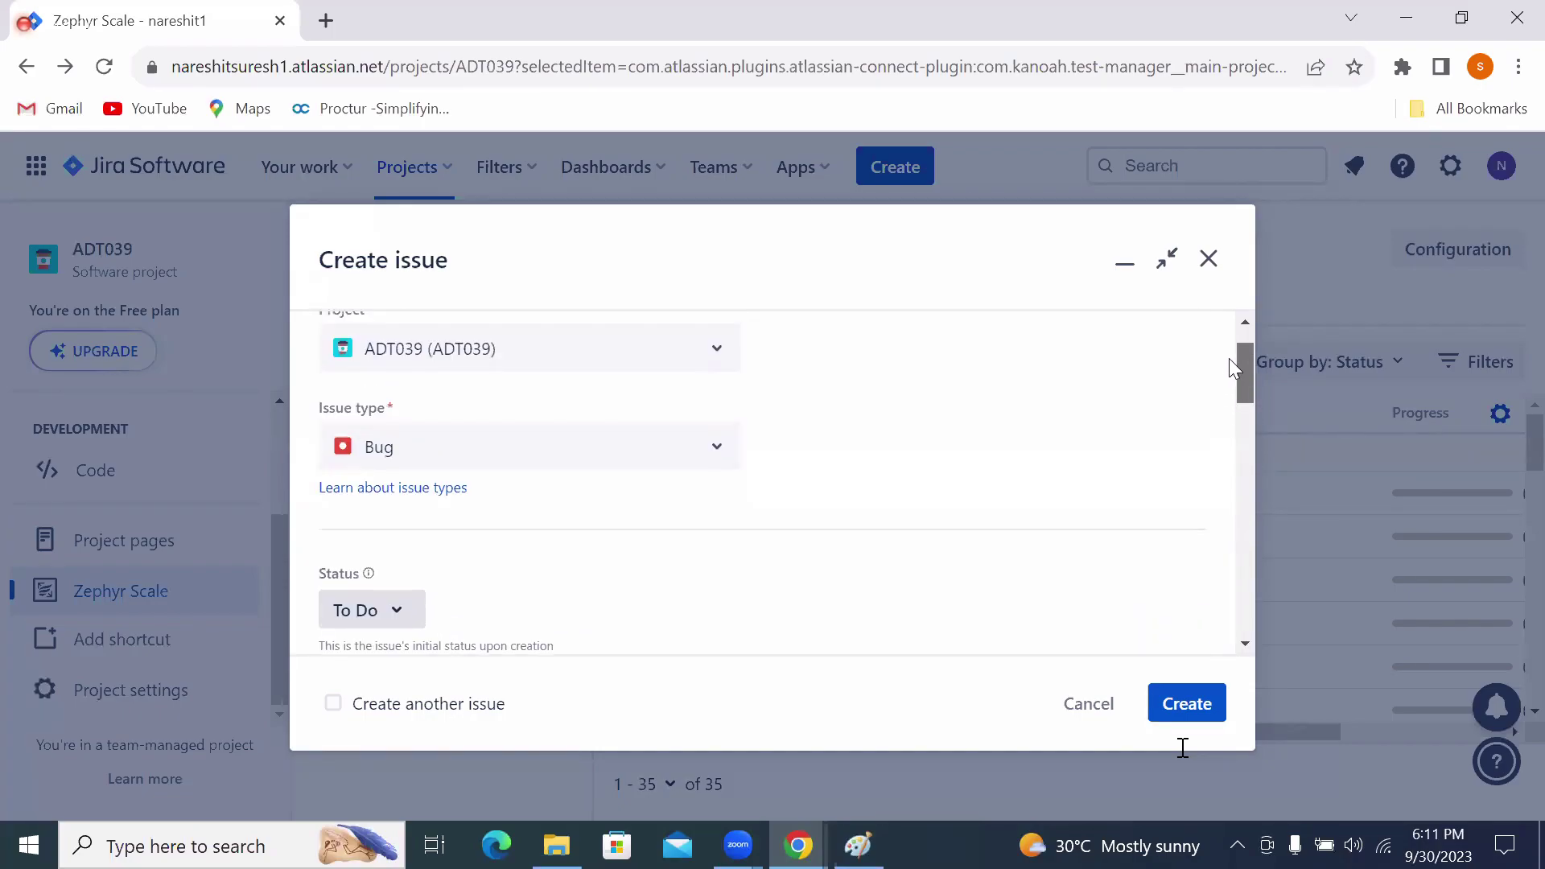
# Set the issue type to Story to look through its form fields, and set it back to Bug.
pyautogui.click(716, 450)
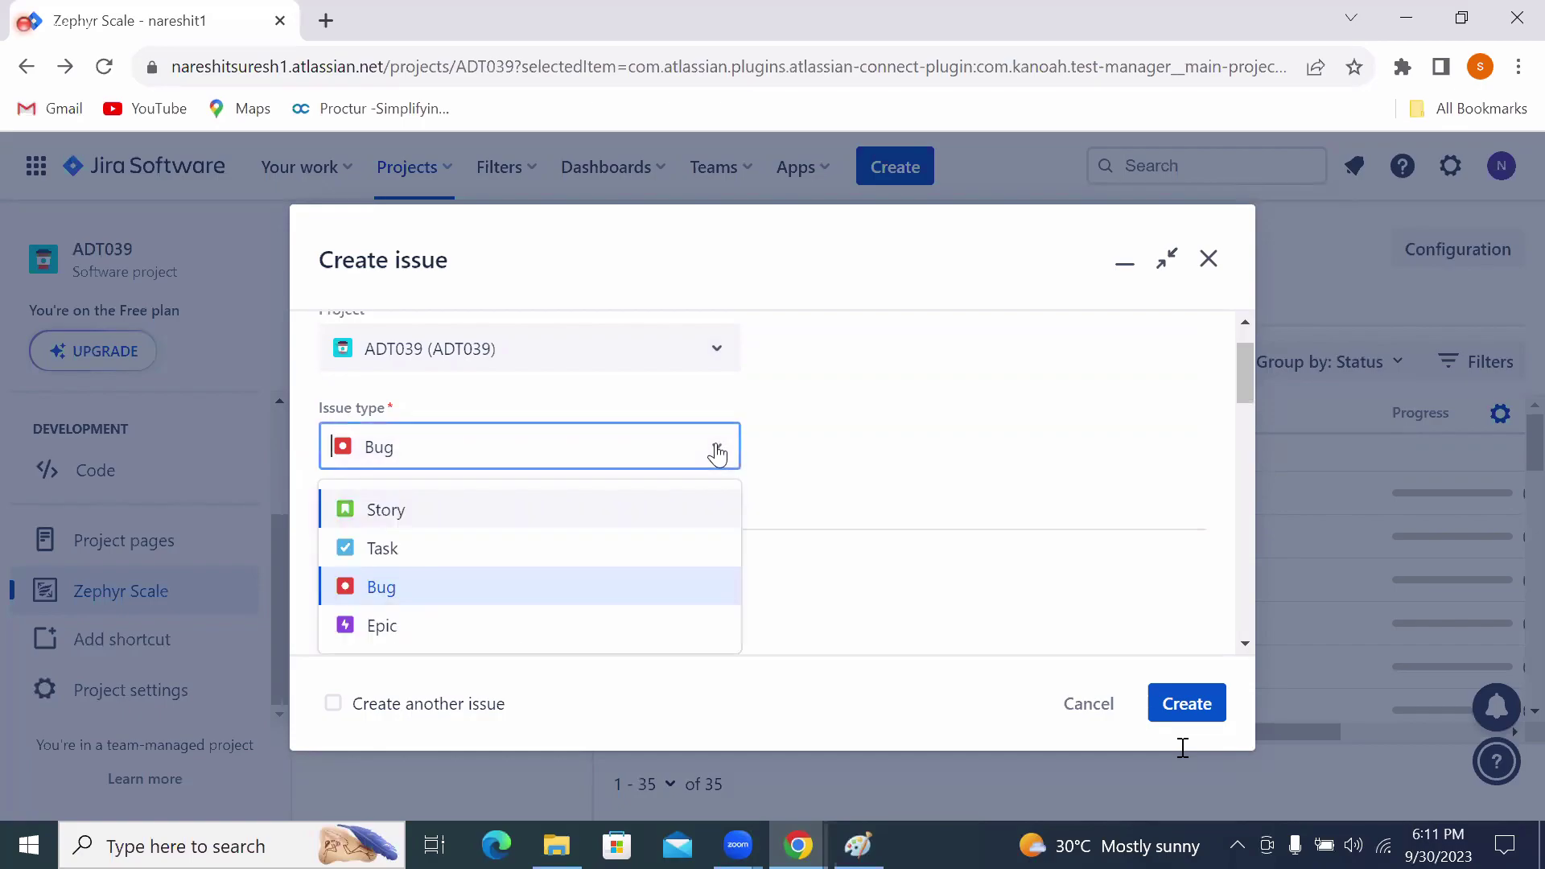
pyautogui.click(414, 516)
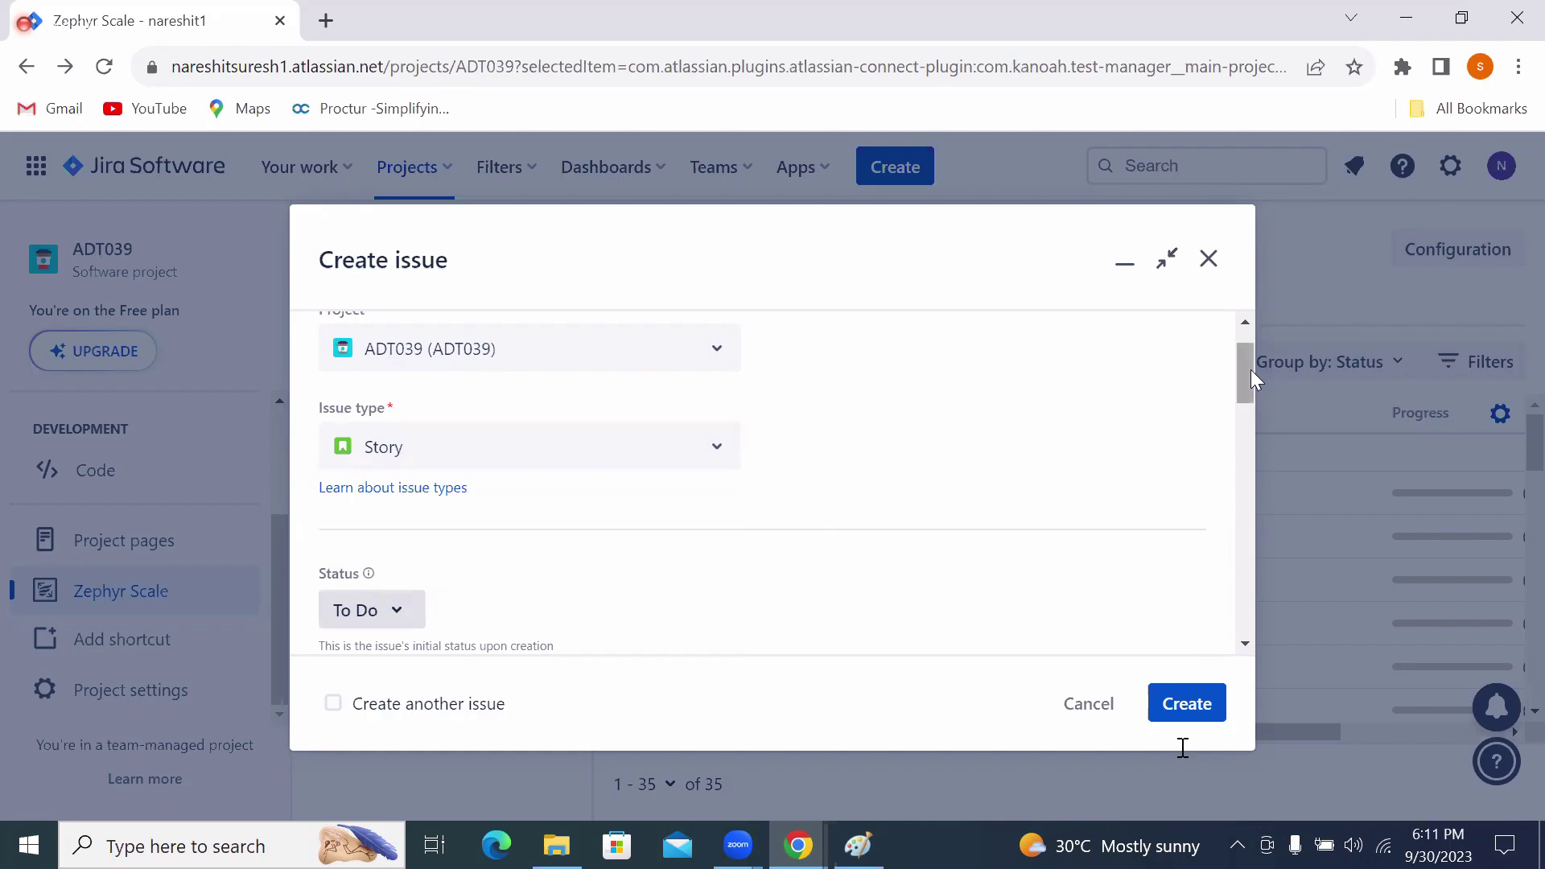
pyautogui.moveTo(1243, 383); pyautogui.dragTo(1238, 496)
pyautogui.scroll(8, 1240, 361)
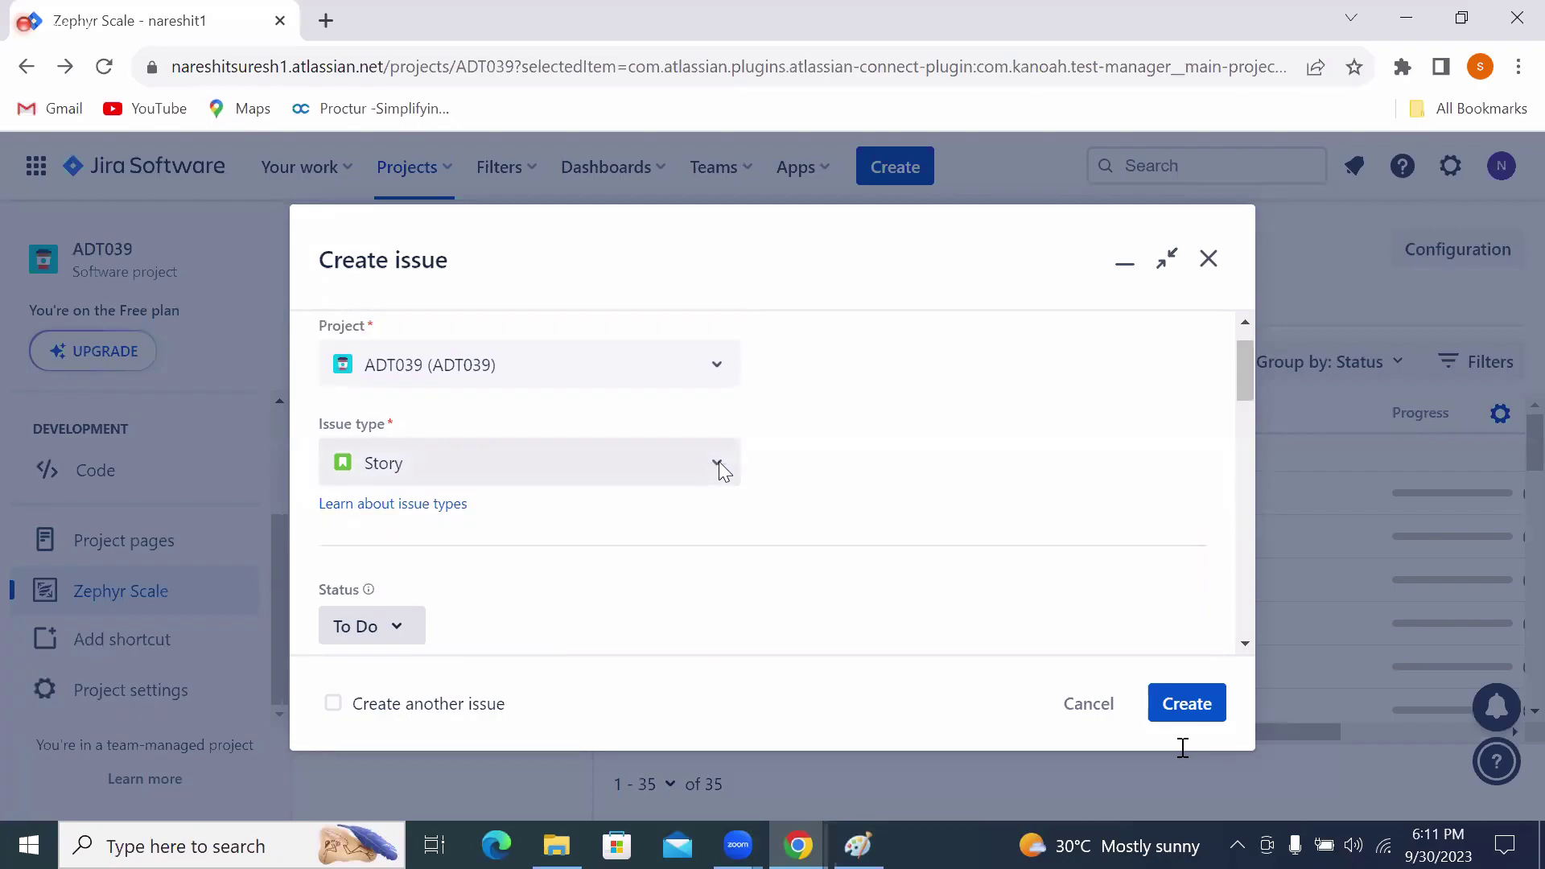
pyautogui.click(717, 463)
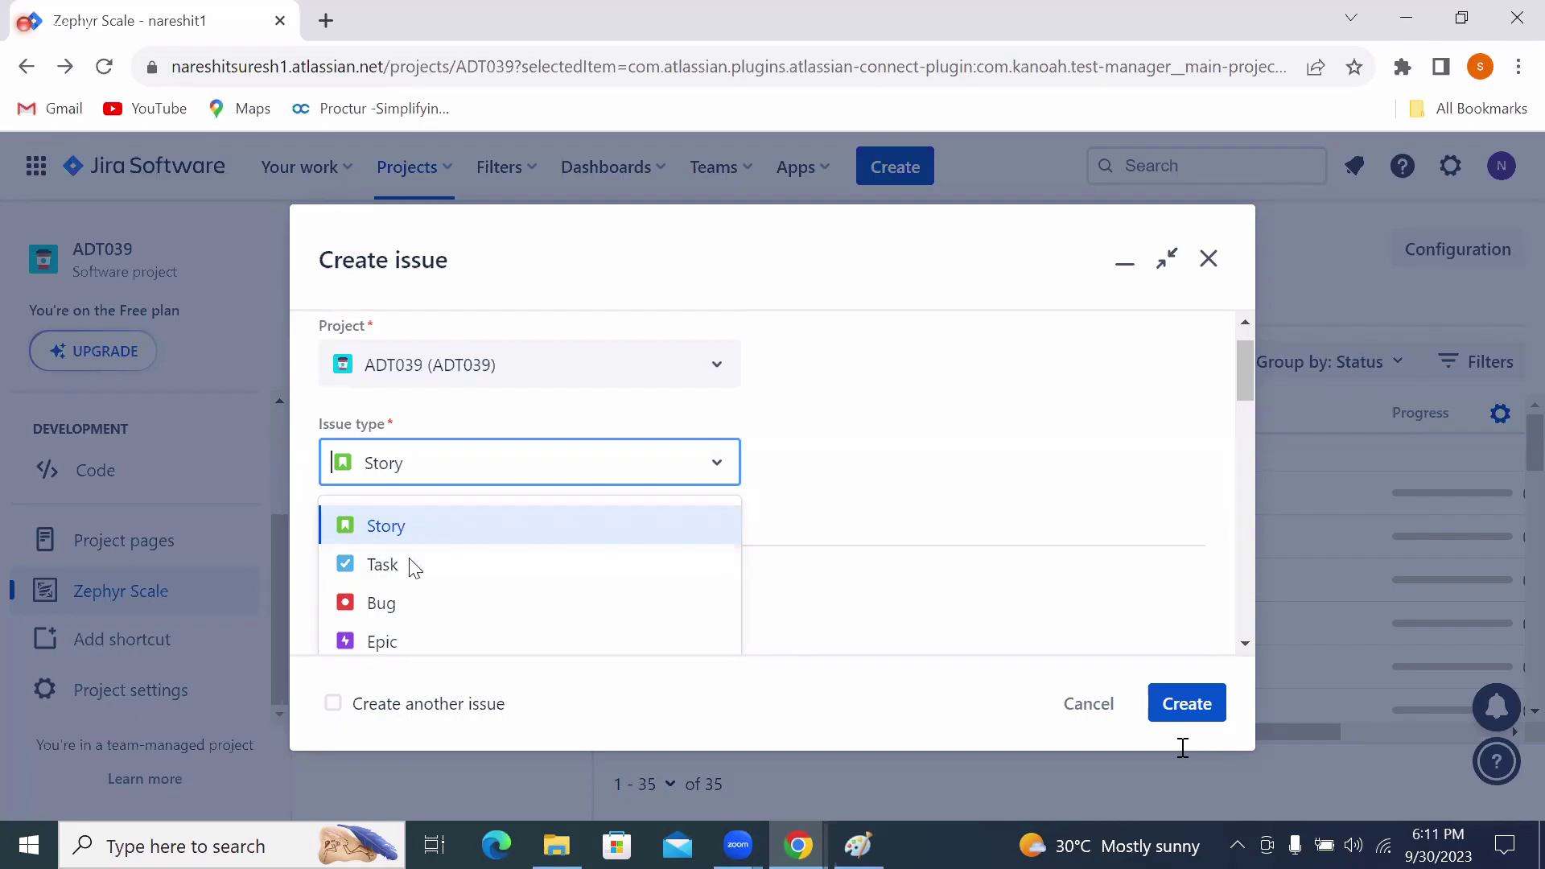
pyautogui.click(439, 614)
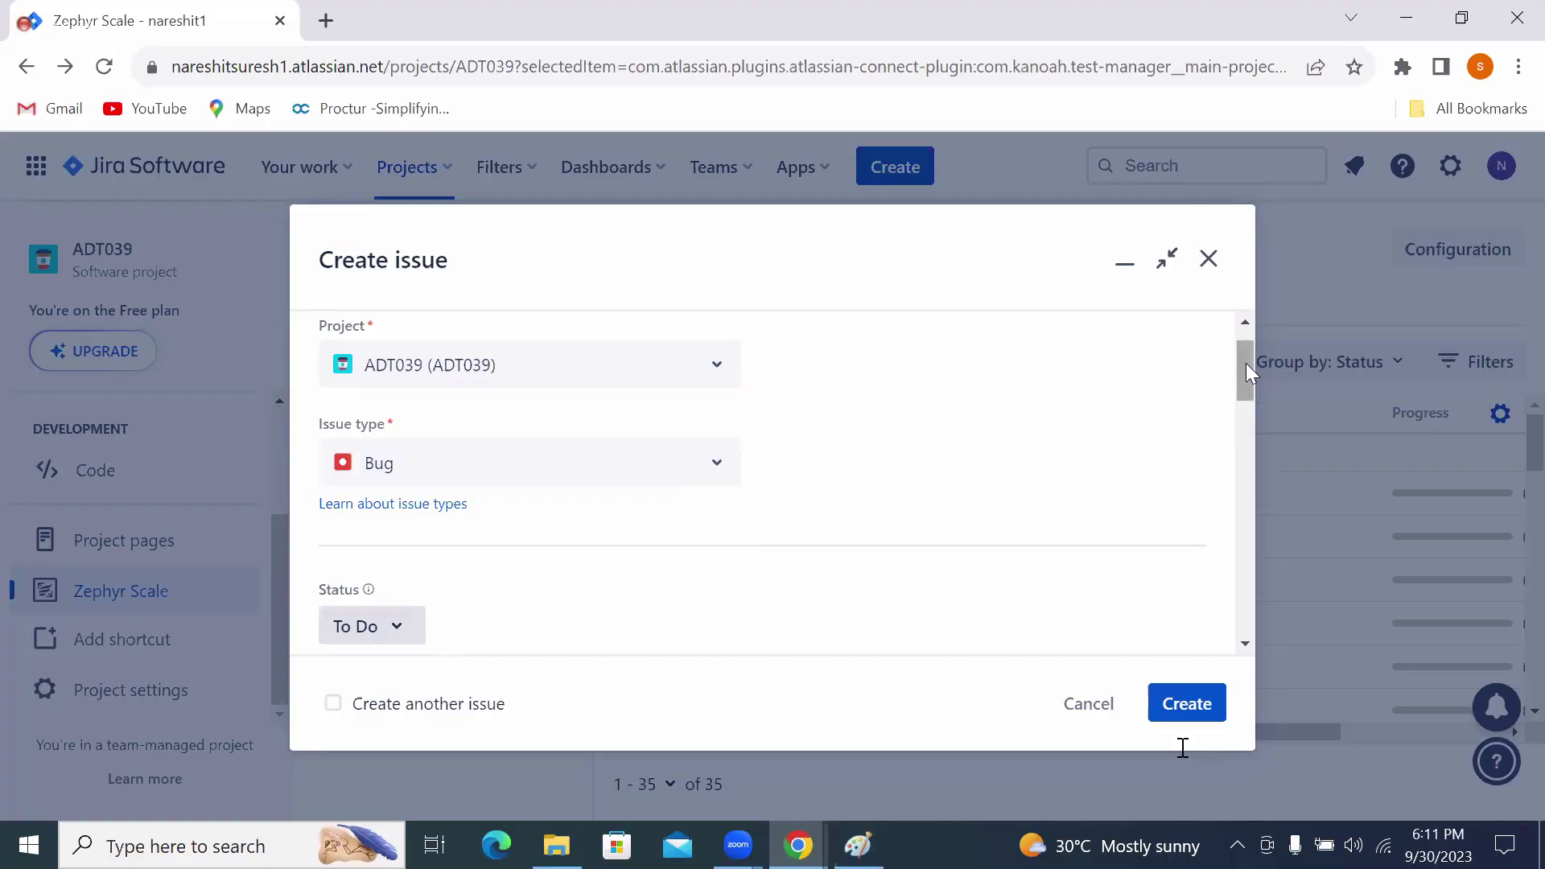
# Examine the Status field of the new issue and view its available status options.
pyautogui.moveTo(1246, 364); pyautogui.dragTo(1244, 398)
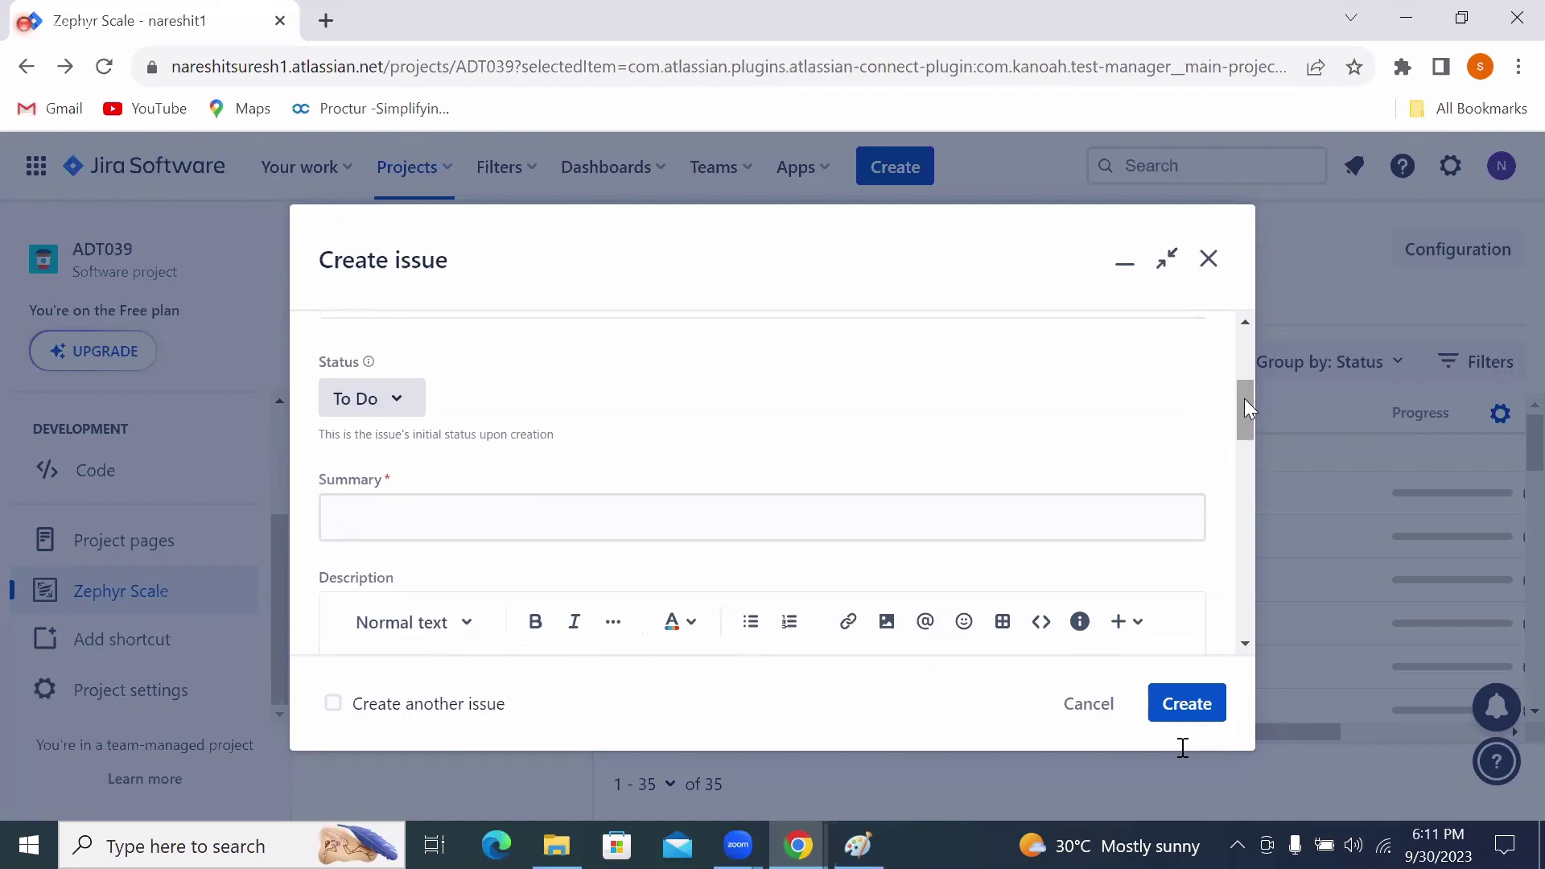
pyautogui.doubleClick(338, 364)
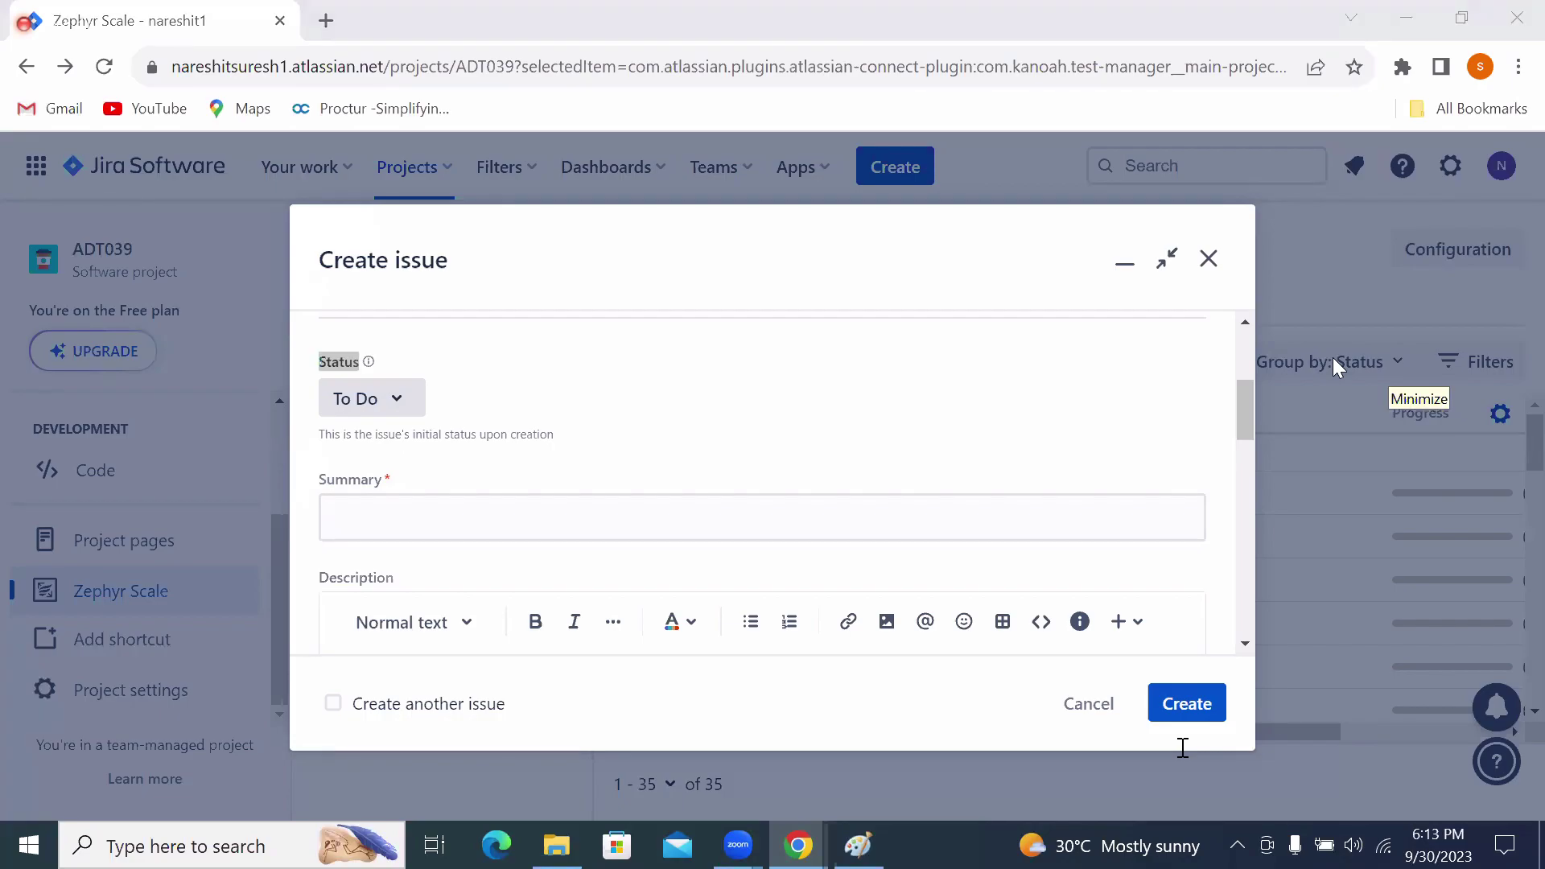
pyautogui.click(1244, 324)
pyautogui.click(1244, 325)
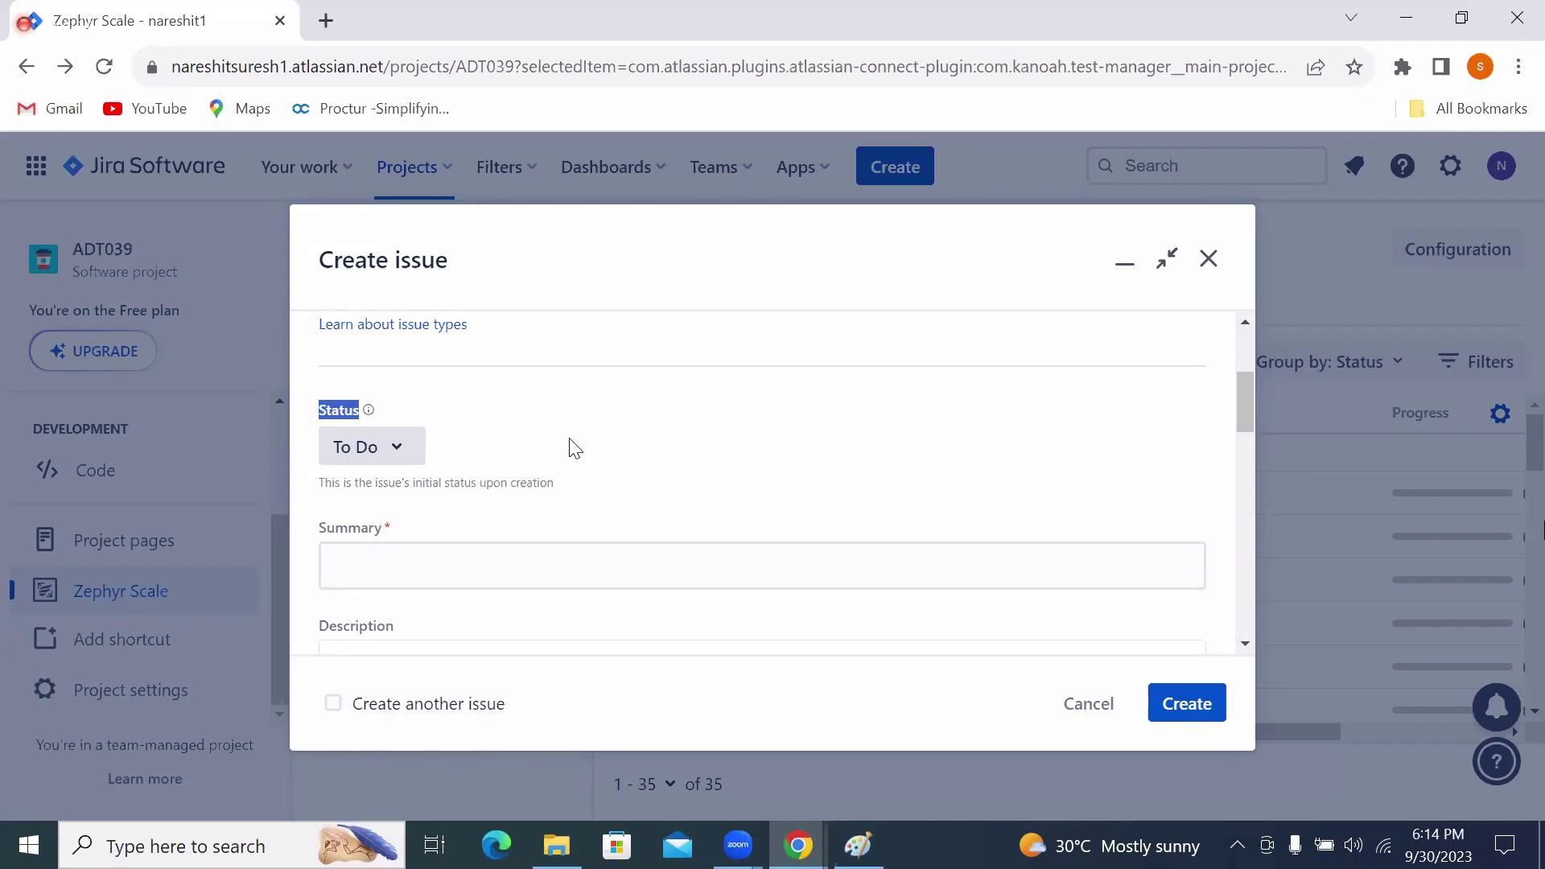
pyautogui.click(394, 447)
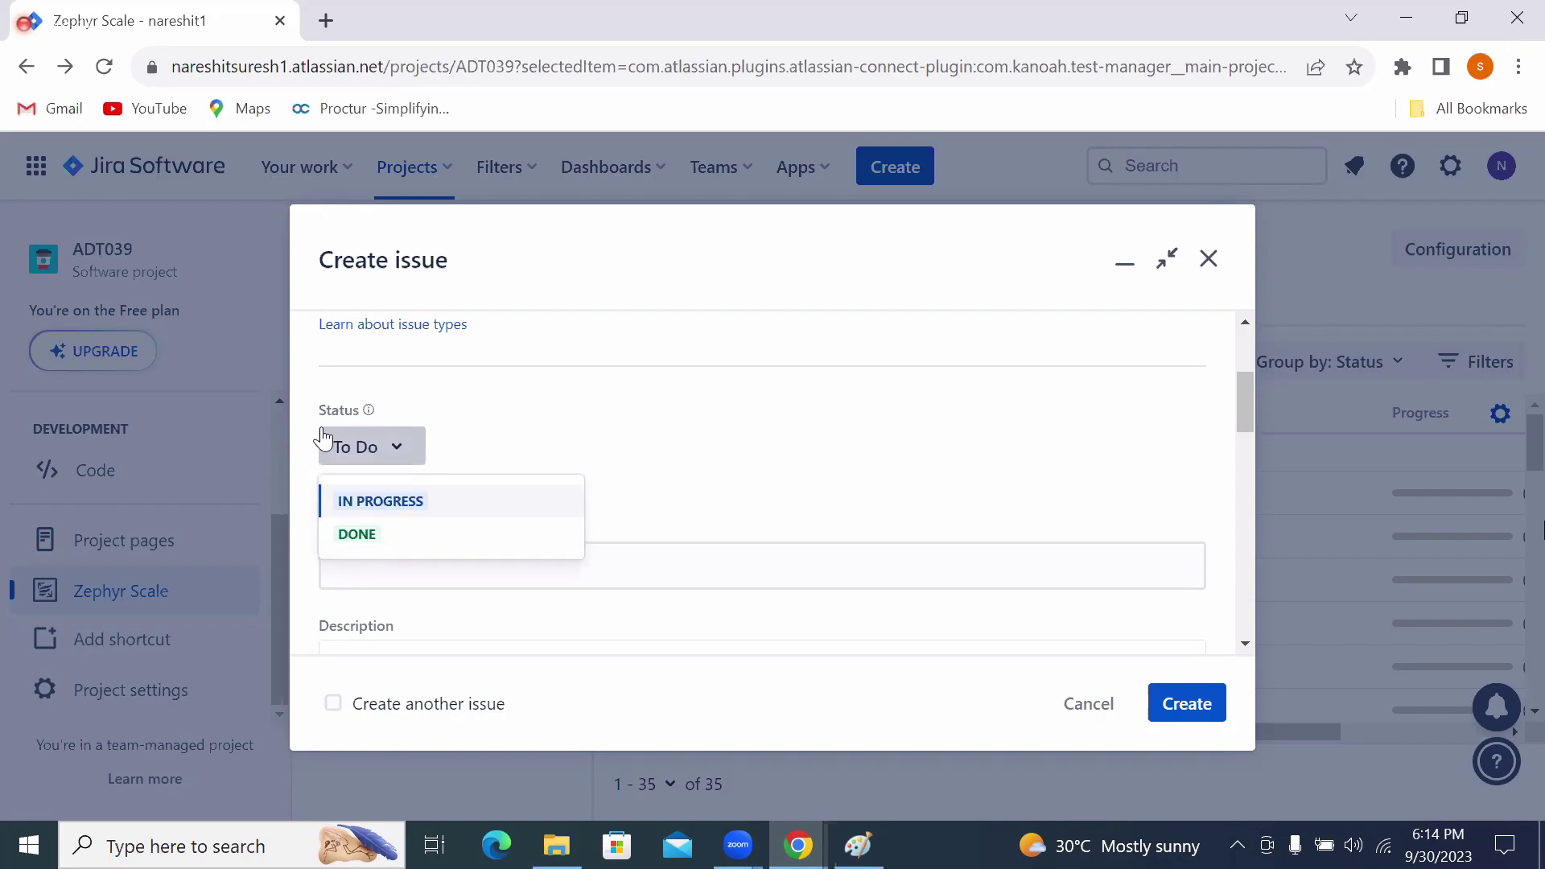
pyautogui.click(395, 453)
pyautogui.click(396, 453)
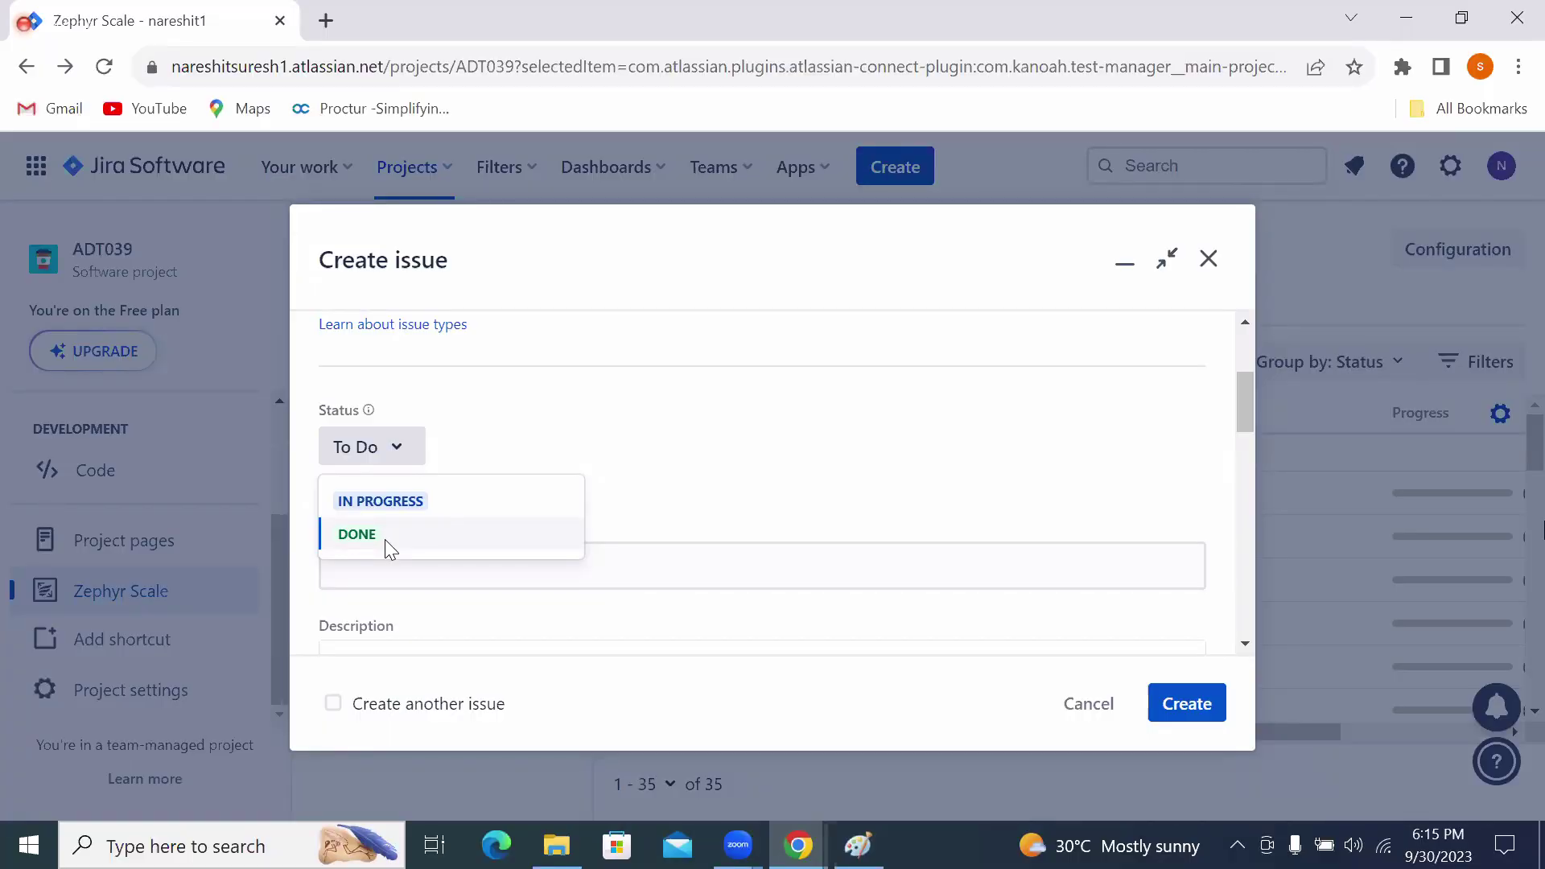
# Switch to Paint, add the line "--select status as To-Do" as the fifth step and start a new line with "--".
pyautogui.click(858, 849)
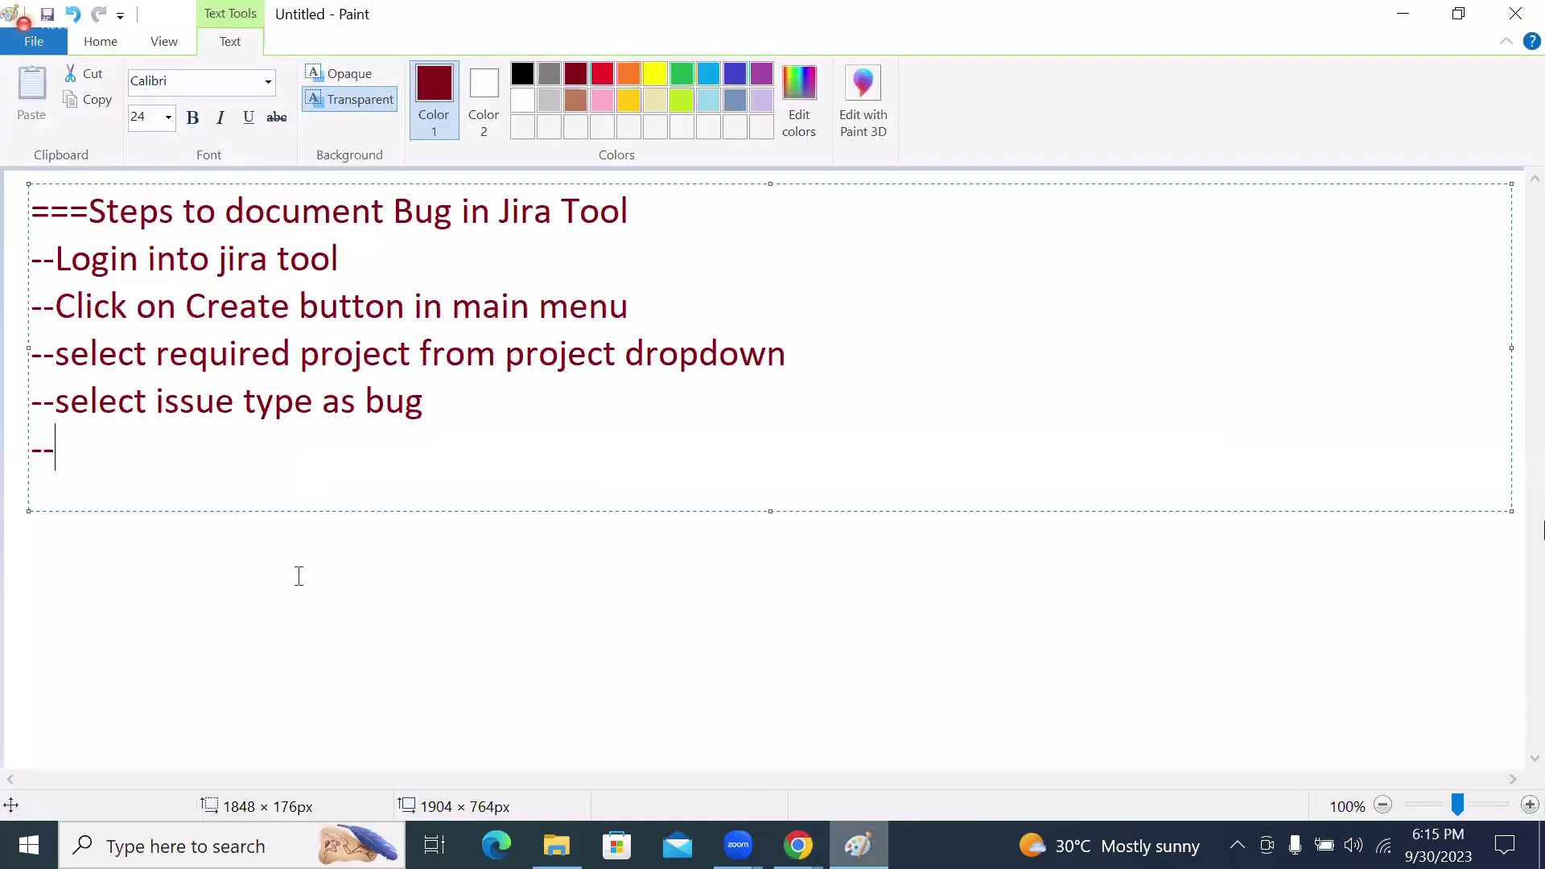
pyautogui.write('sle')
pyautogui.press('BackSpace')
pyautogui.press('BackSpace')
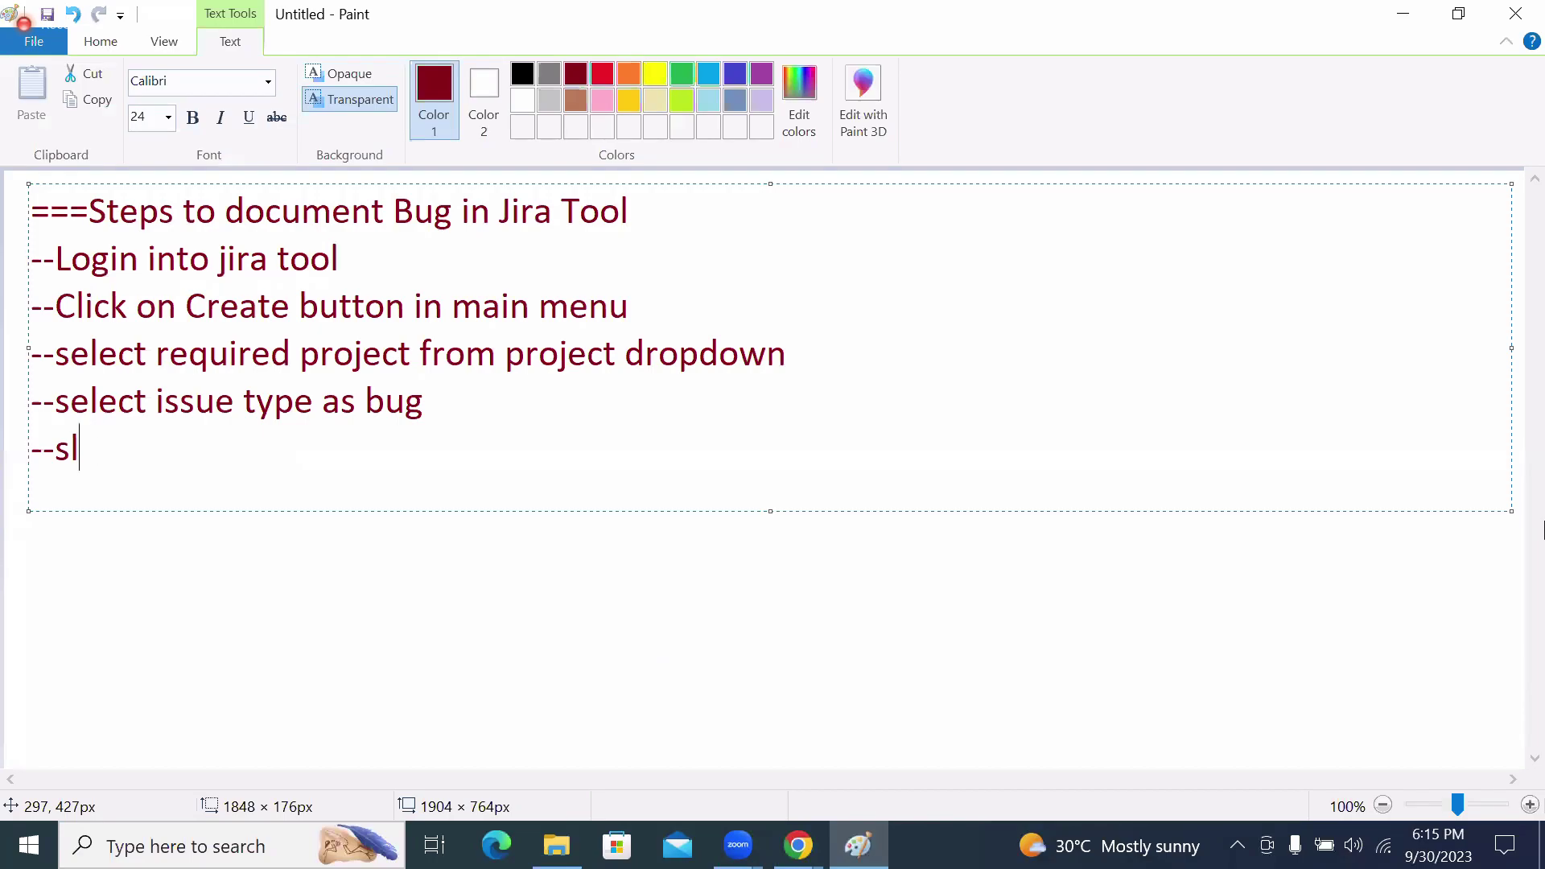
pyautogui.write('electt')
pyautogui.press('BackSpace')
pyautogui.write('status as')
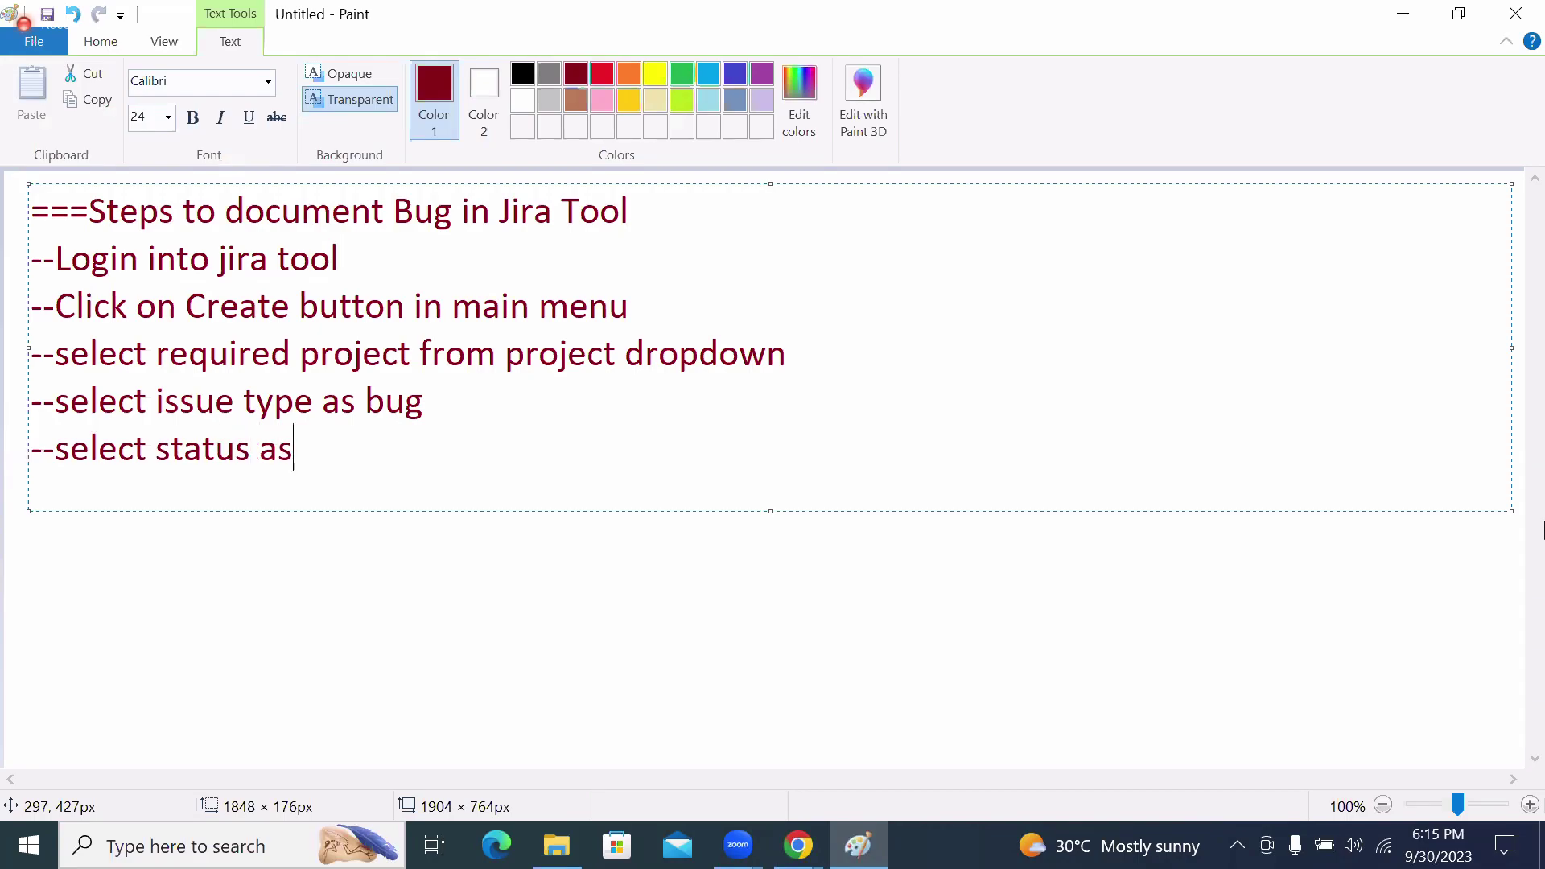
pyautogui.write(' To-Do')
pyautogui.press('Return')
pyautogui.write('--')
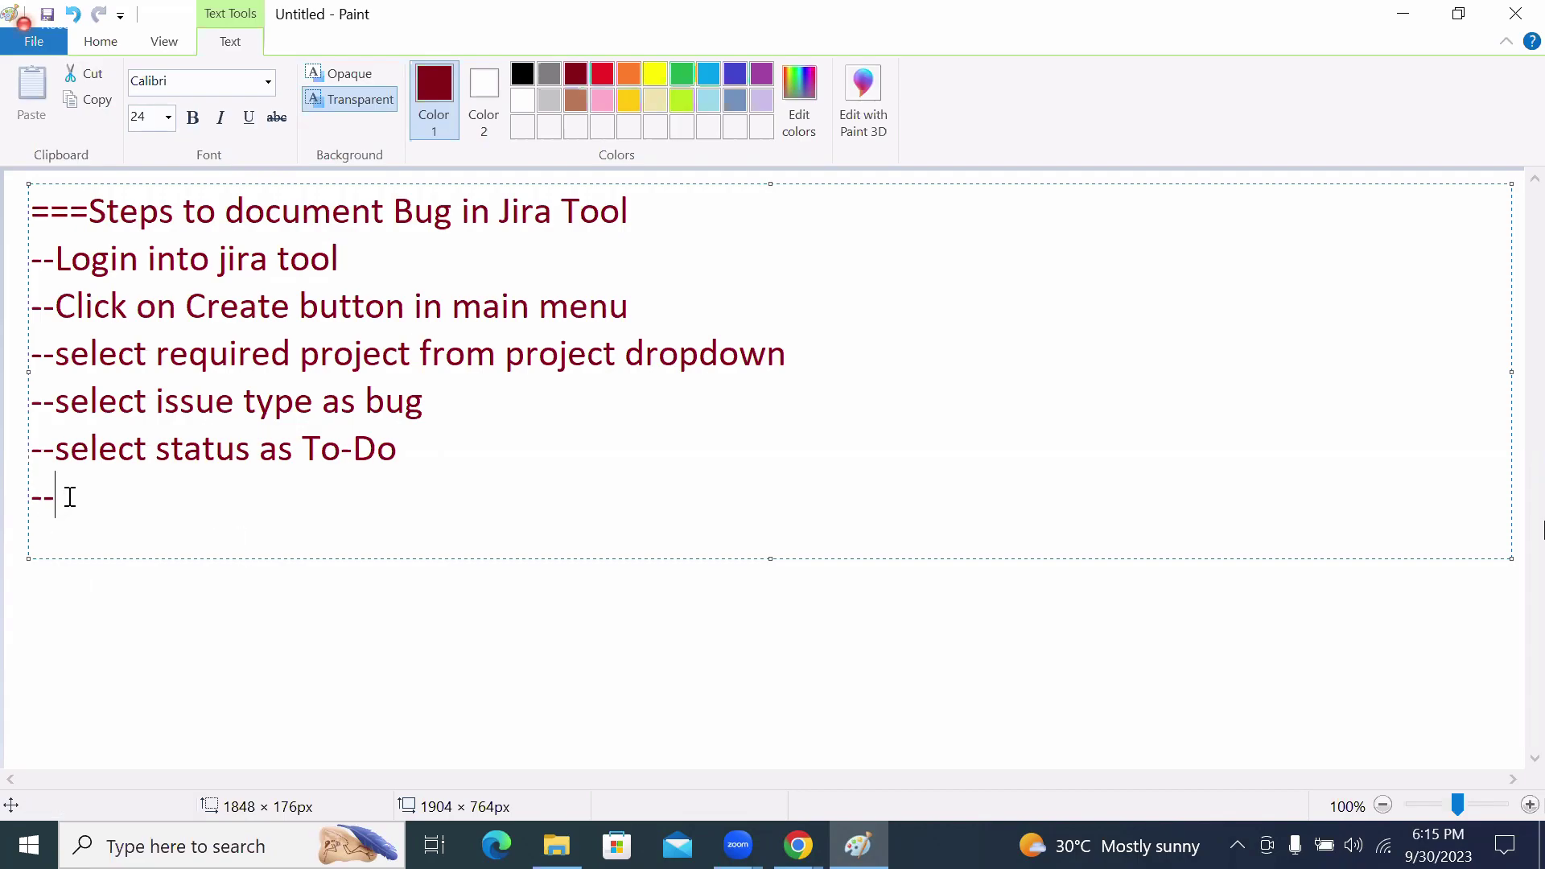
pyautogui.click(424, 449)
pyautogui.click(579, 495)
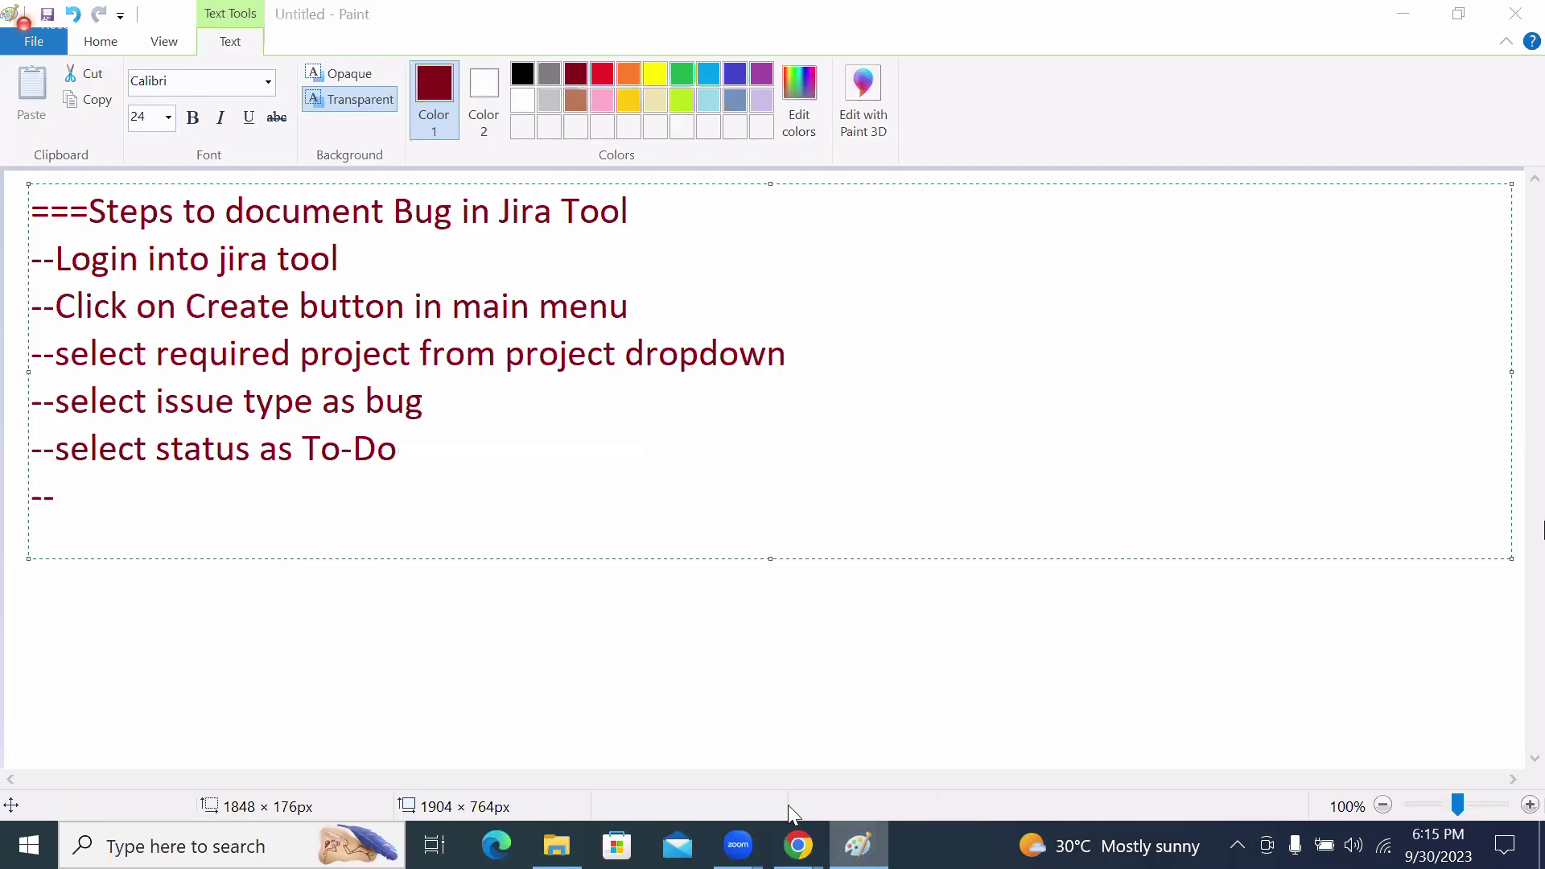
# Return to the Create issue form in Jira and fill the Summary with "validation for check-in date is not working- Accepting previous date".
pyautogui.click(797, 844)
pyautogui.click(628, 461)
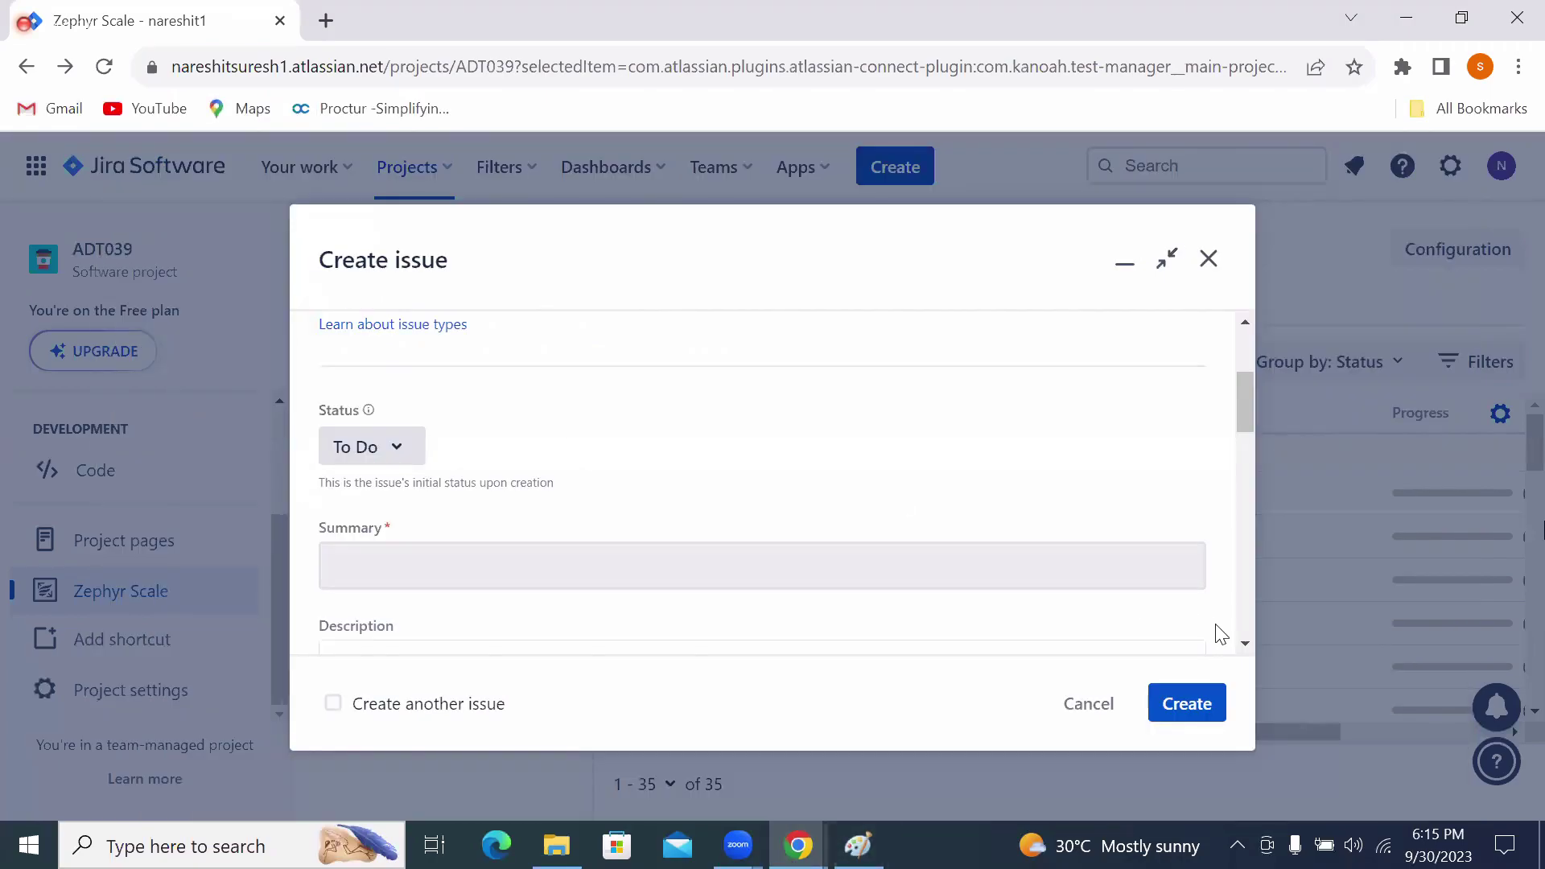
pyautogui.scroll(-2, 1245, 644)
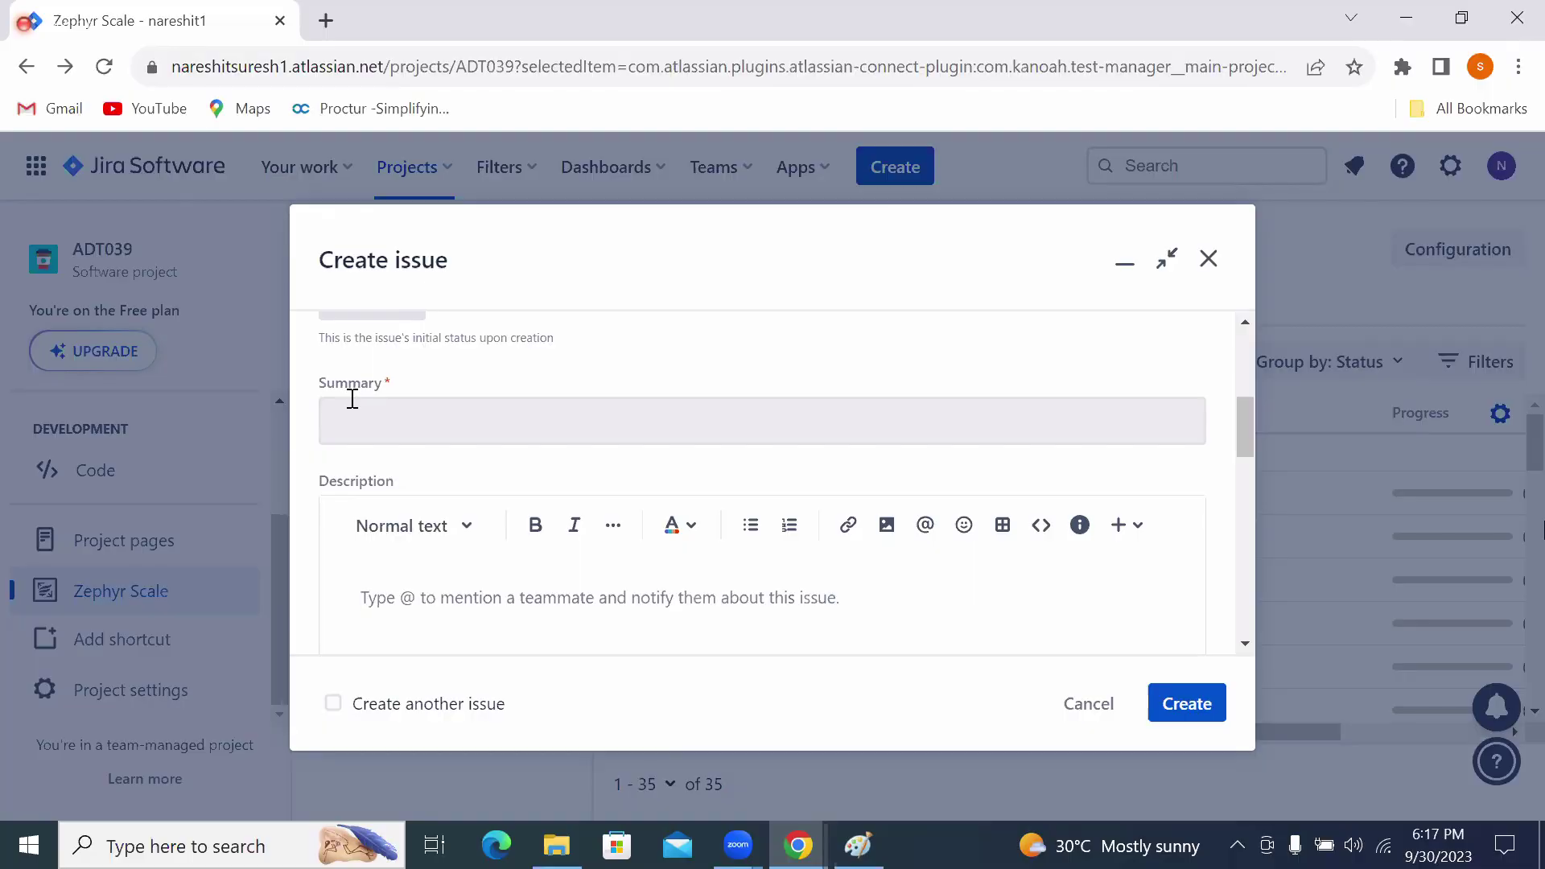
pyautogui.click(373, 417)
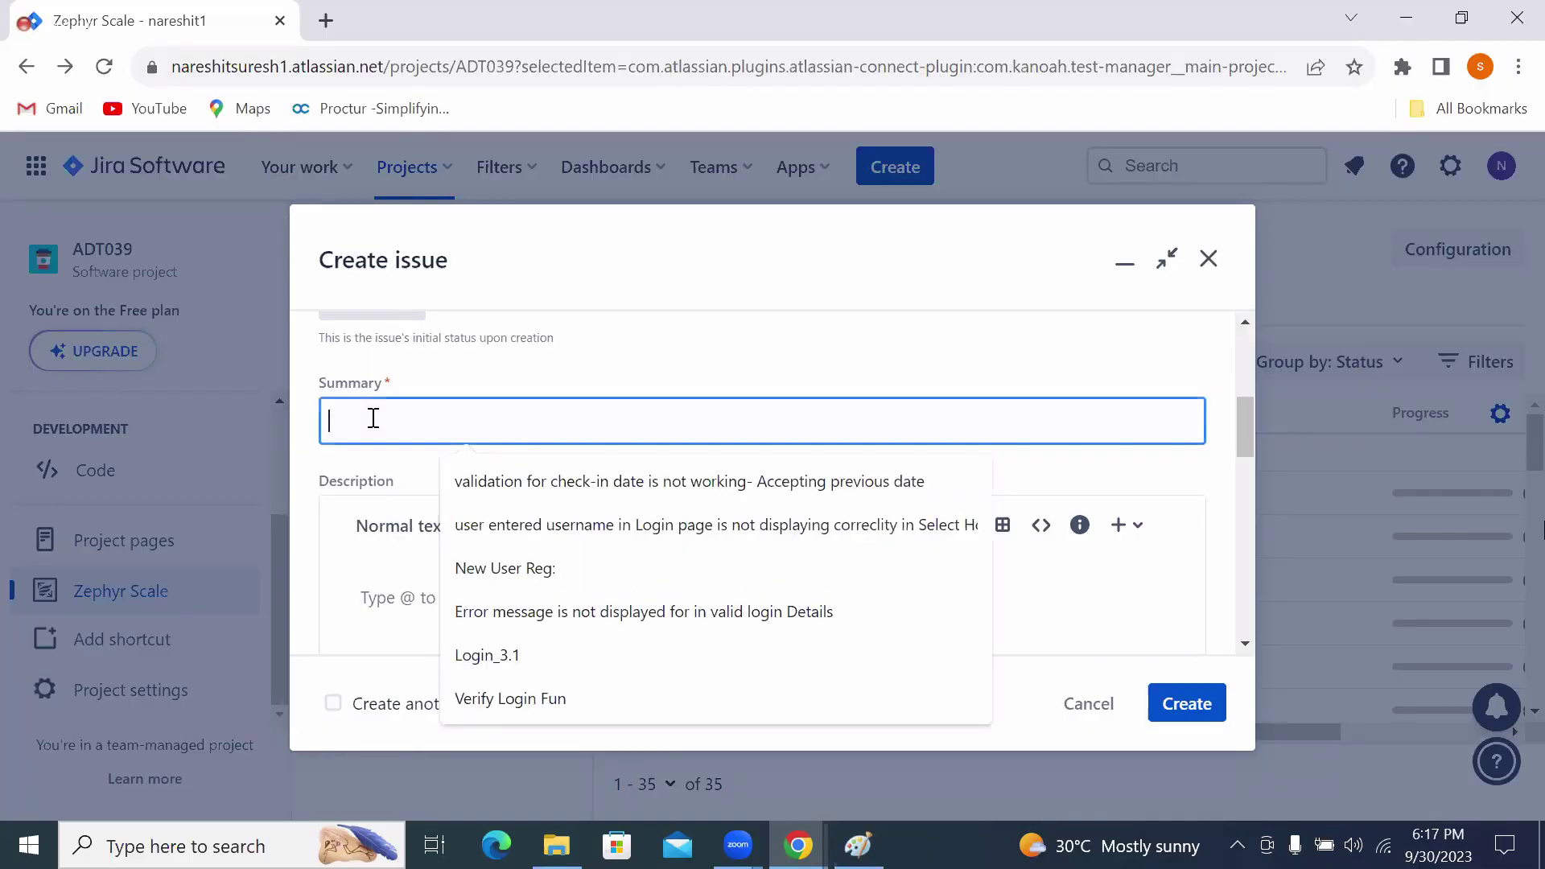
pyautogui.click(486, 481)
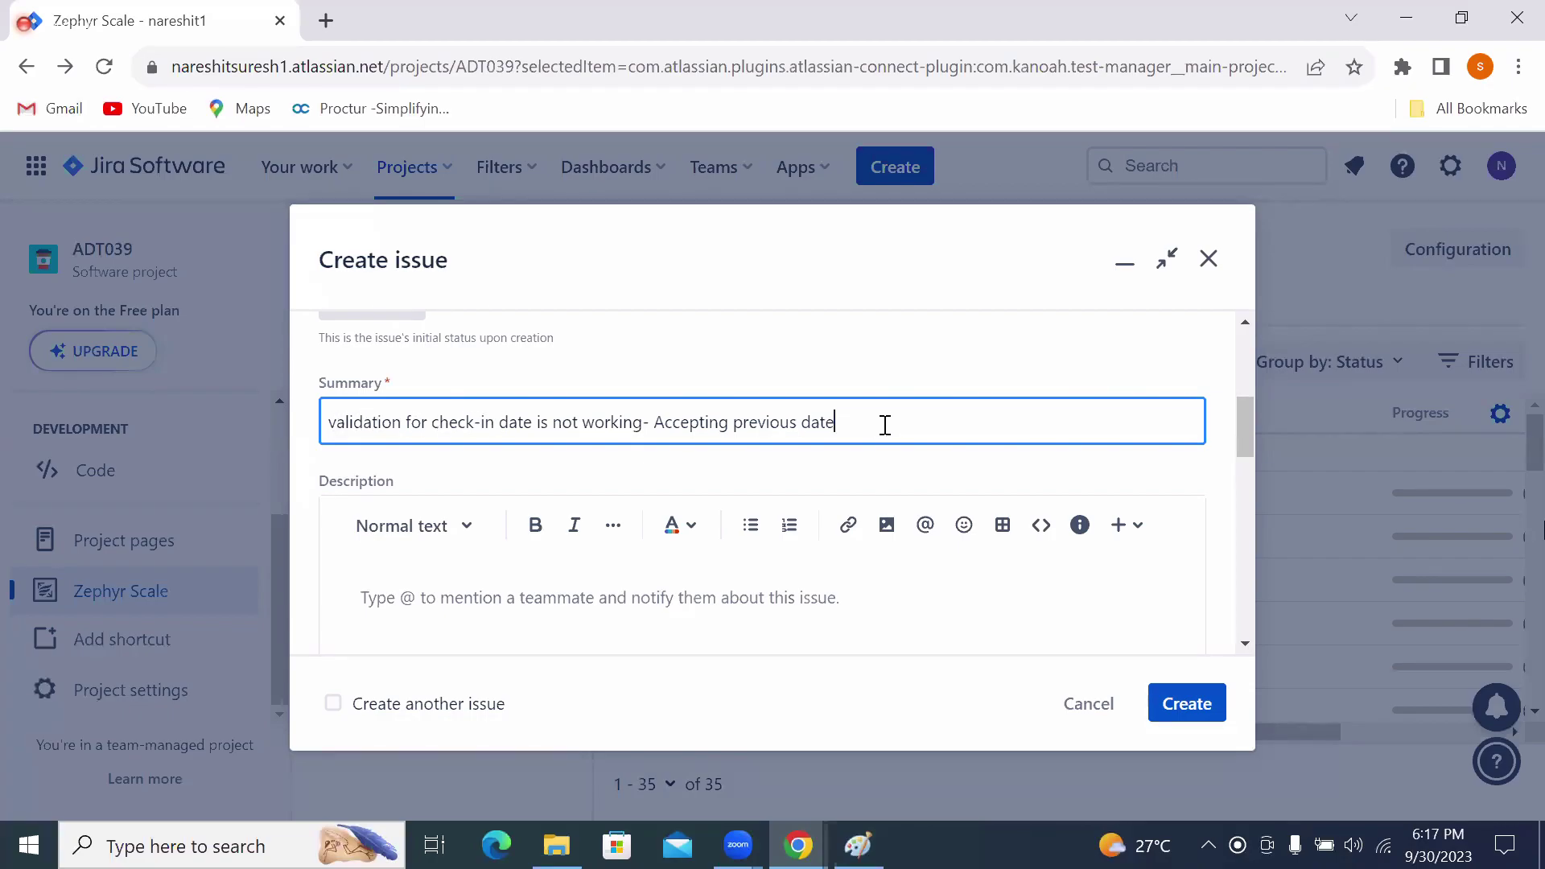
# Begin the issue's Description with the heading line "--Steps to re-produce:".
pyautogui.click(1246, 643)
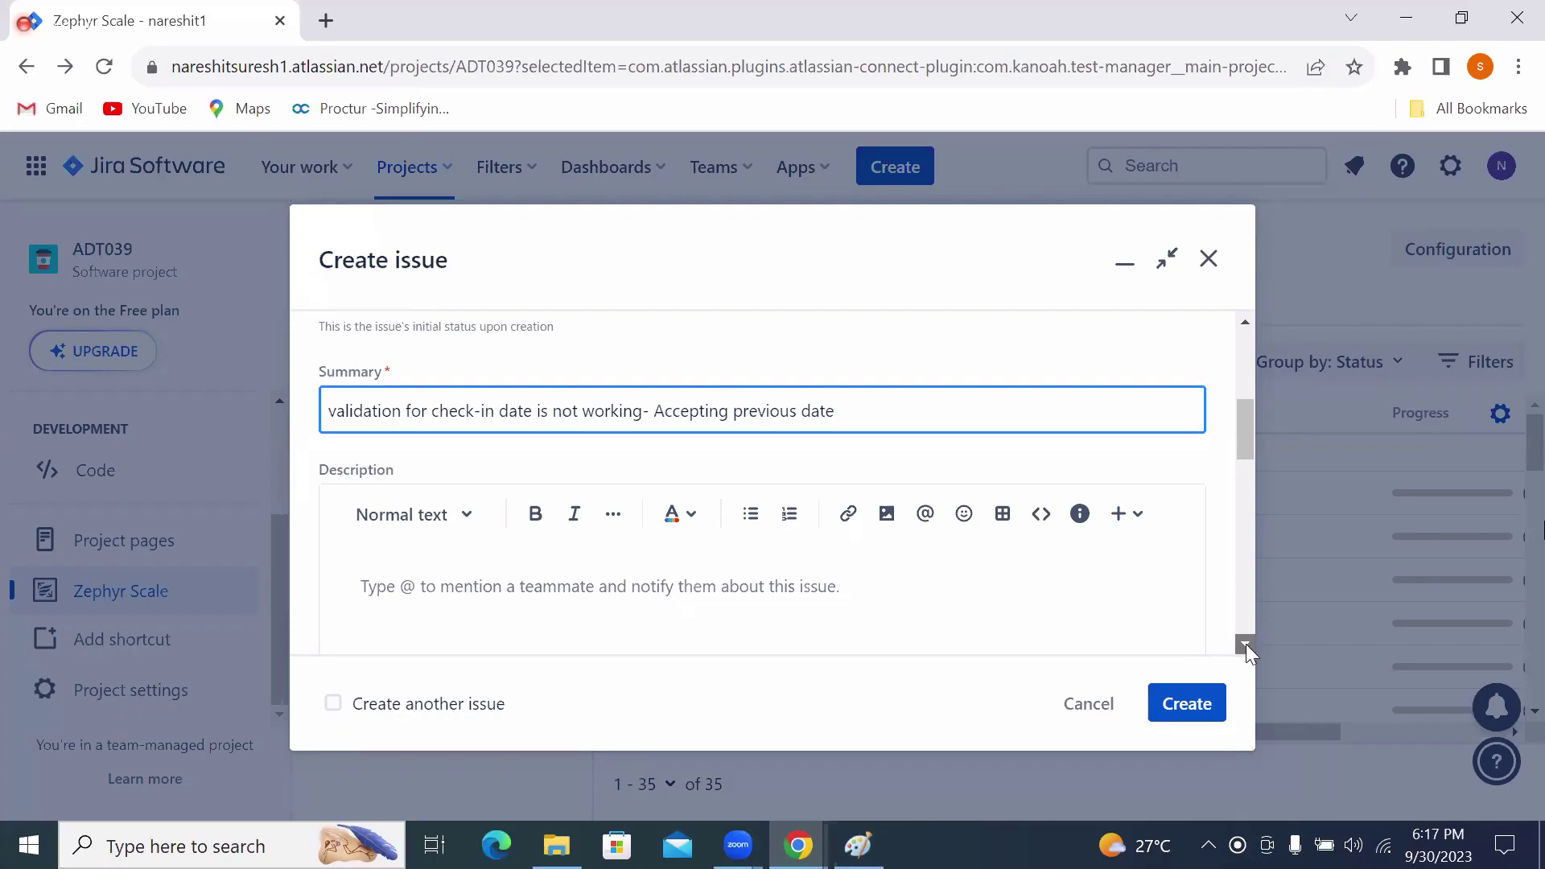
pyautogui.click(1245, 643)
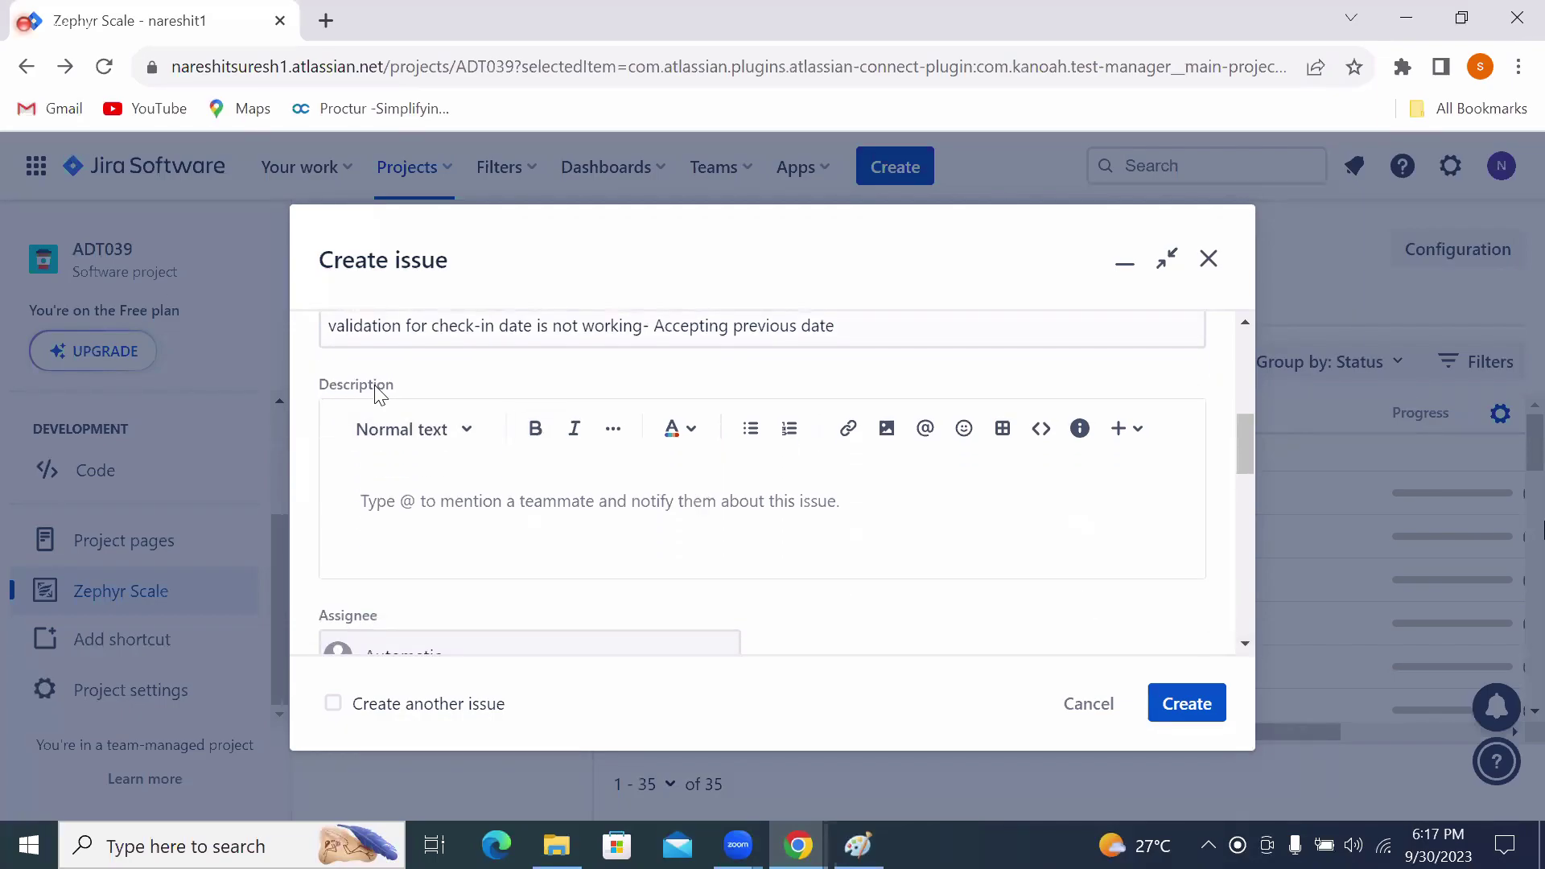
pyautogui.click(386, 502)
pyautogui.write('---')
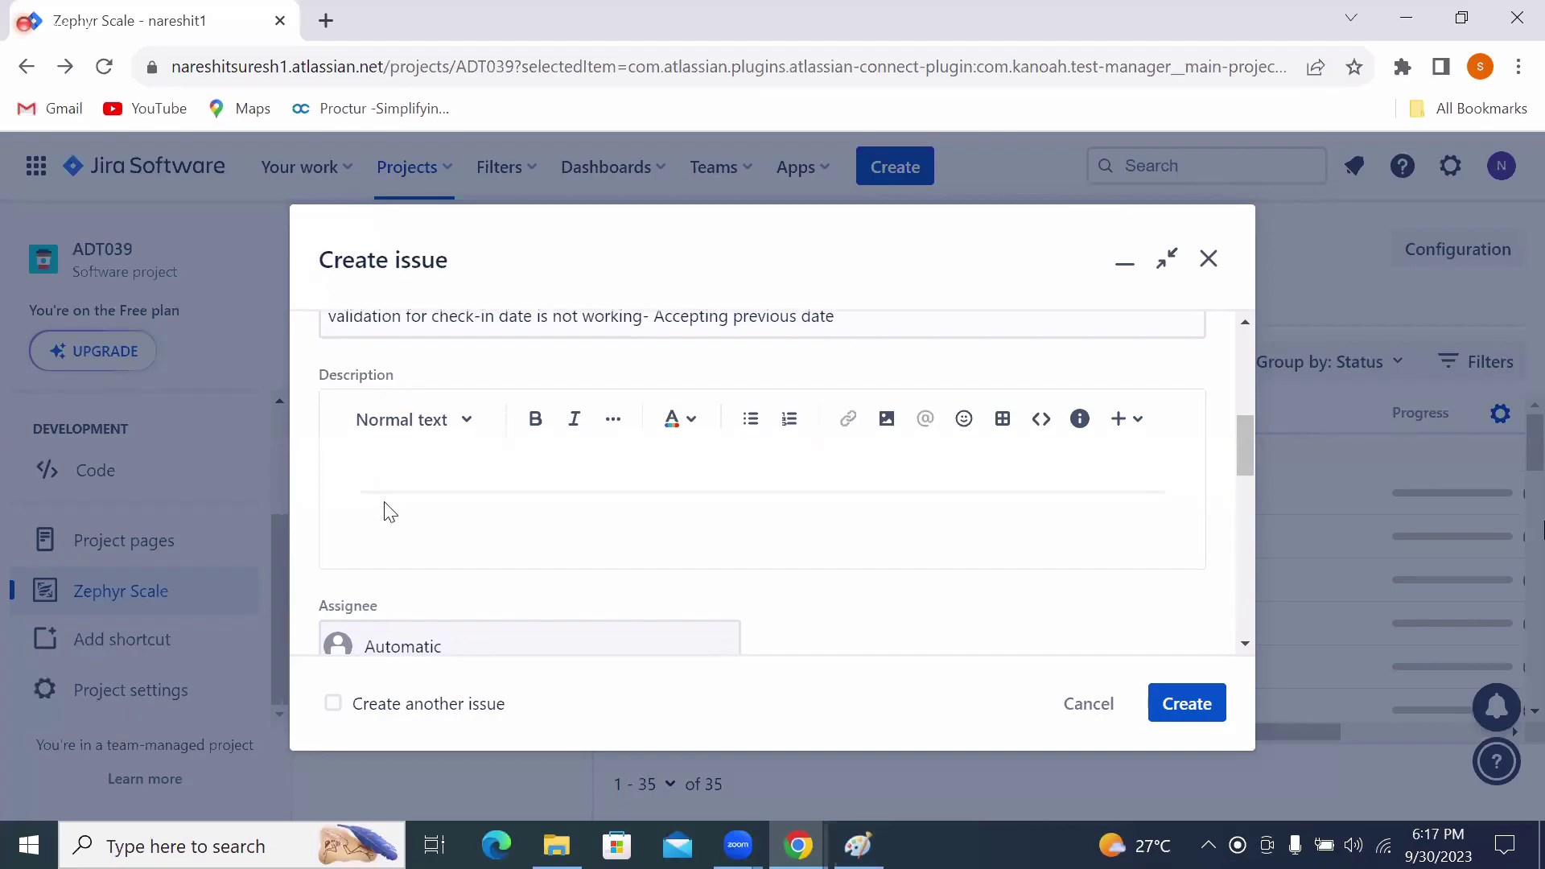
pyautogui.hotkey('ctrl', 'z')
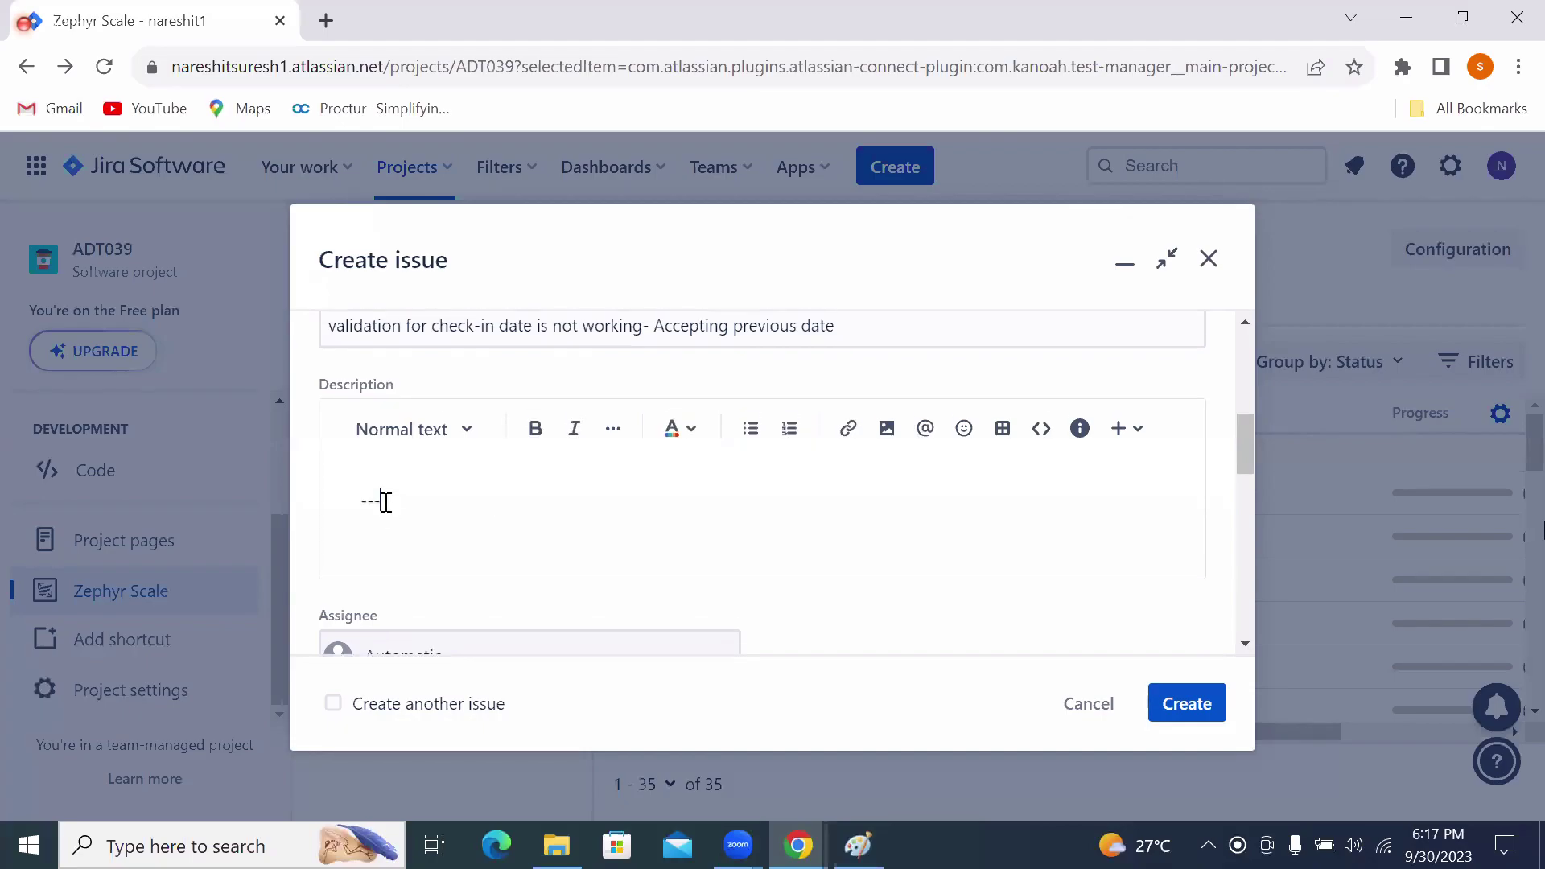
pyautogui.press('BackSpace')
pyautogui.write('Steps to re-produce:')
pyautogui.press('Return')
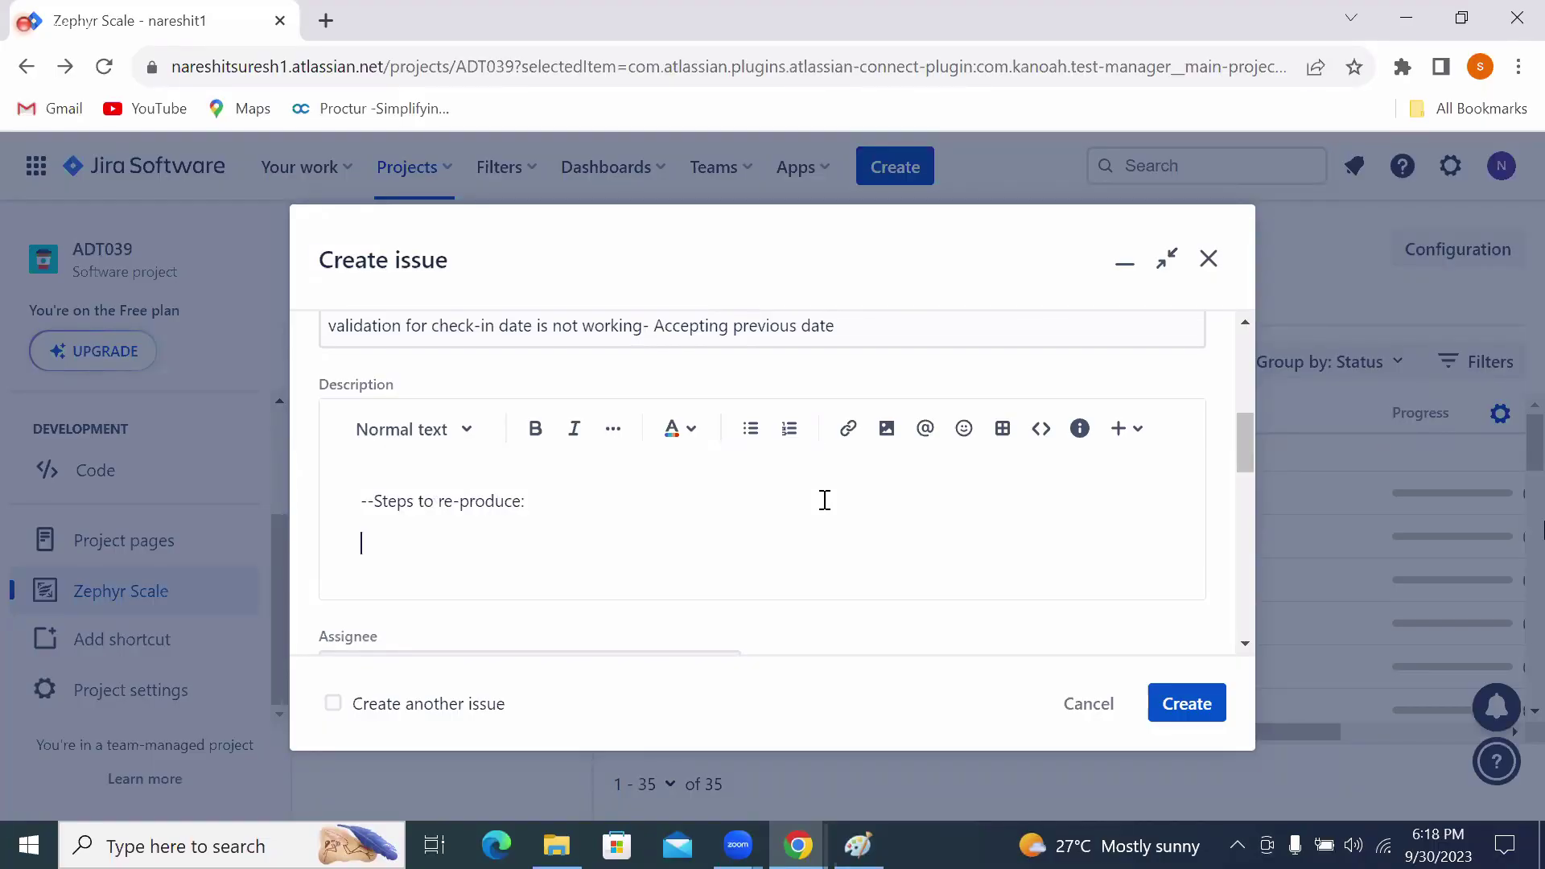
# Add the reproduction lines "1.Launch Browser", "2.Enter url" and "3.Enter username" to the Description.
pyautogui.write('1.Launch Browser')
pyautogui.press('Return')
pyautogui.write('2.')
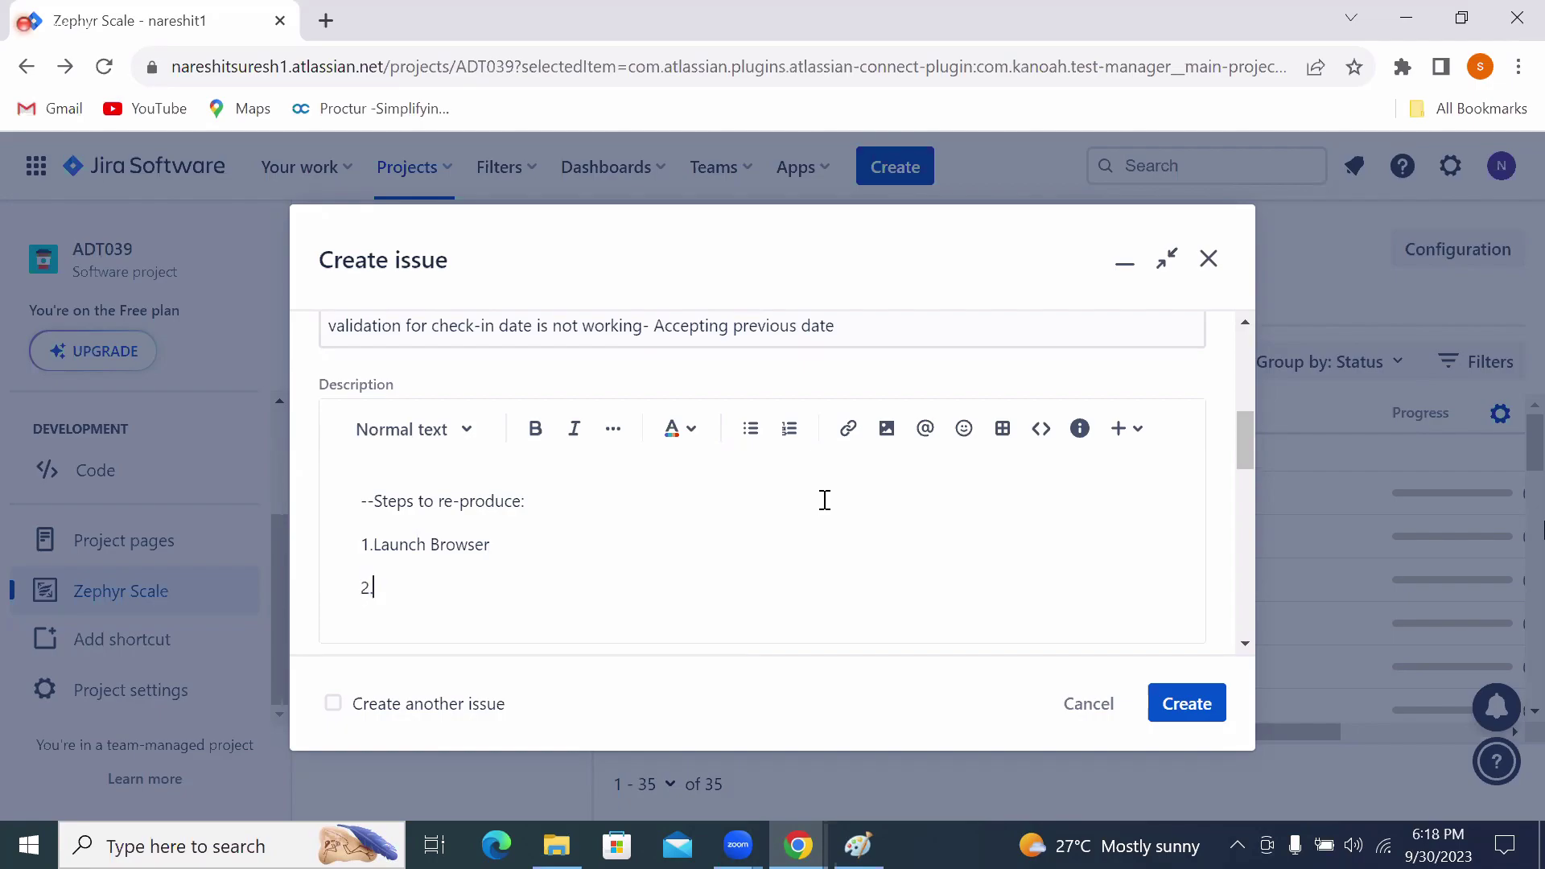
pyautogui.write('Enter url')
pyautogui.press('Return')
pyautogui.write('3.Enter username')
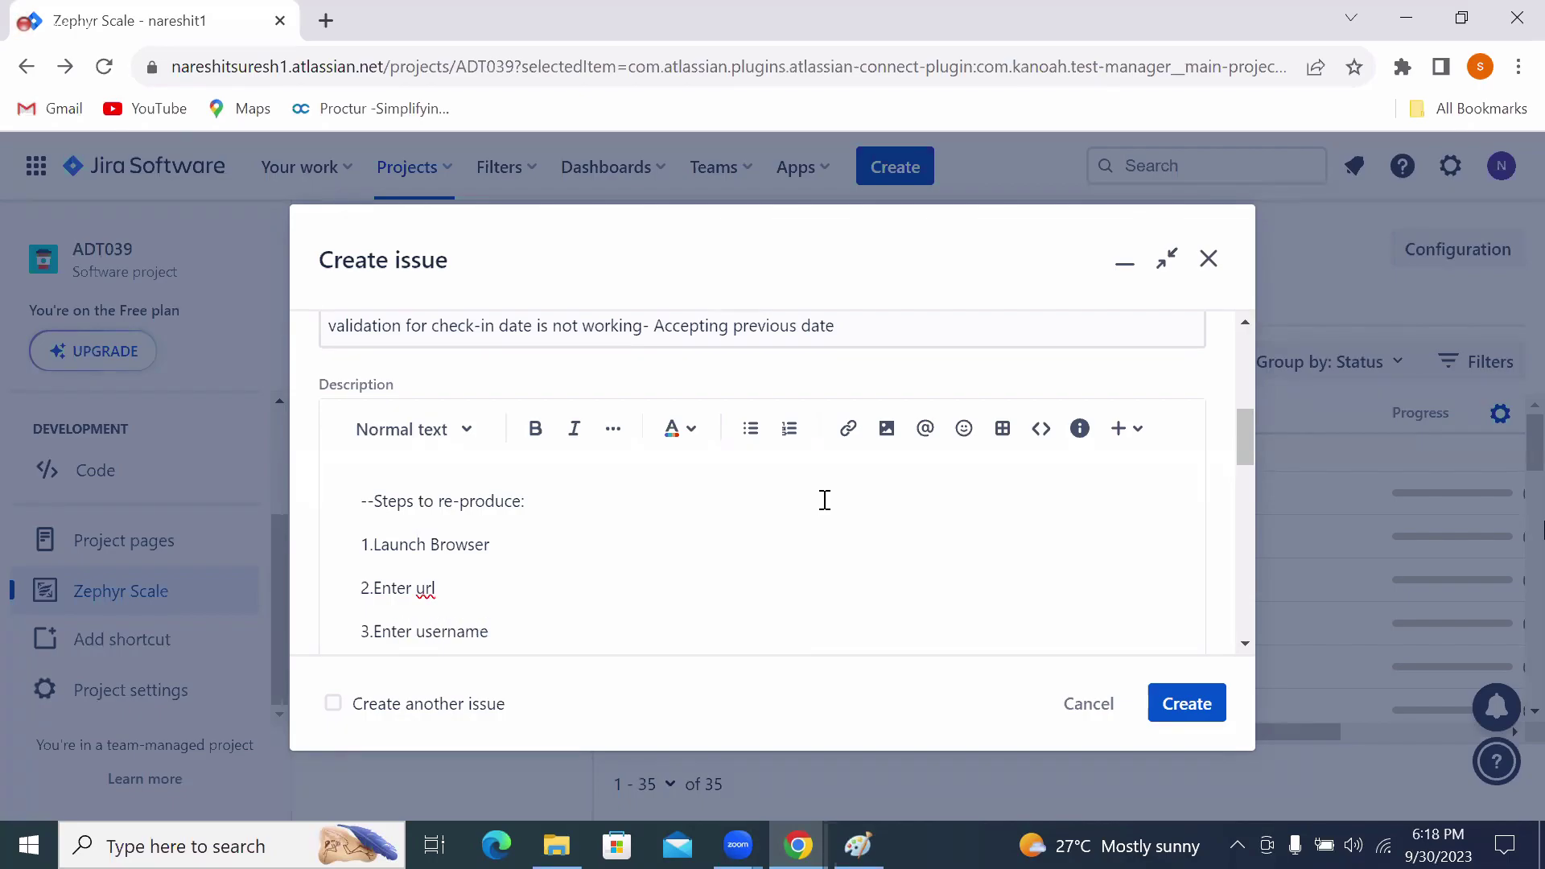
pyautogui.press('Return')
# Continue the Description with the lines "4.Enter password" and "5.Click on login button".
pyautogui.write('4')
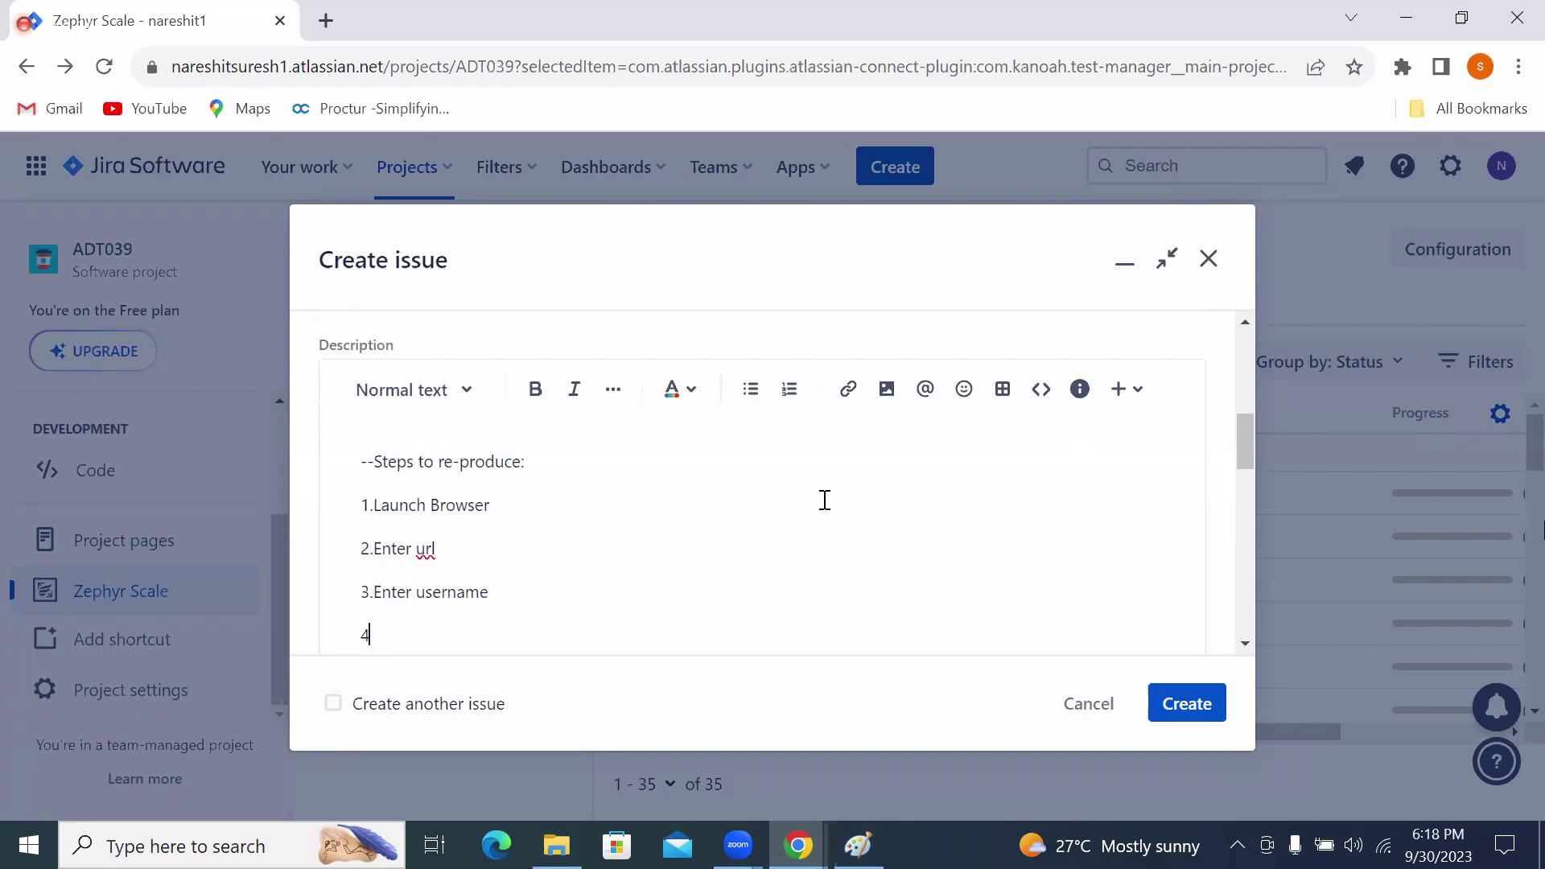
pyautogui.write('.Enter password')
pyautogui.press('Return')
pyautogui.write('5.Ci')
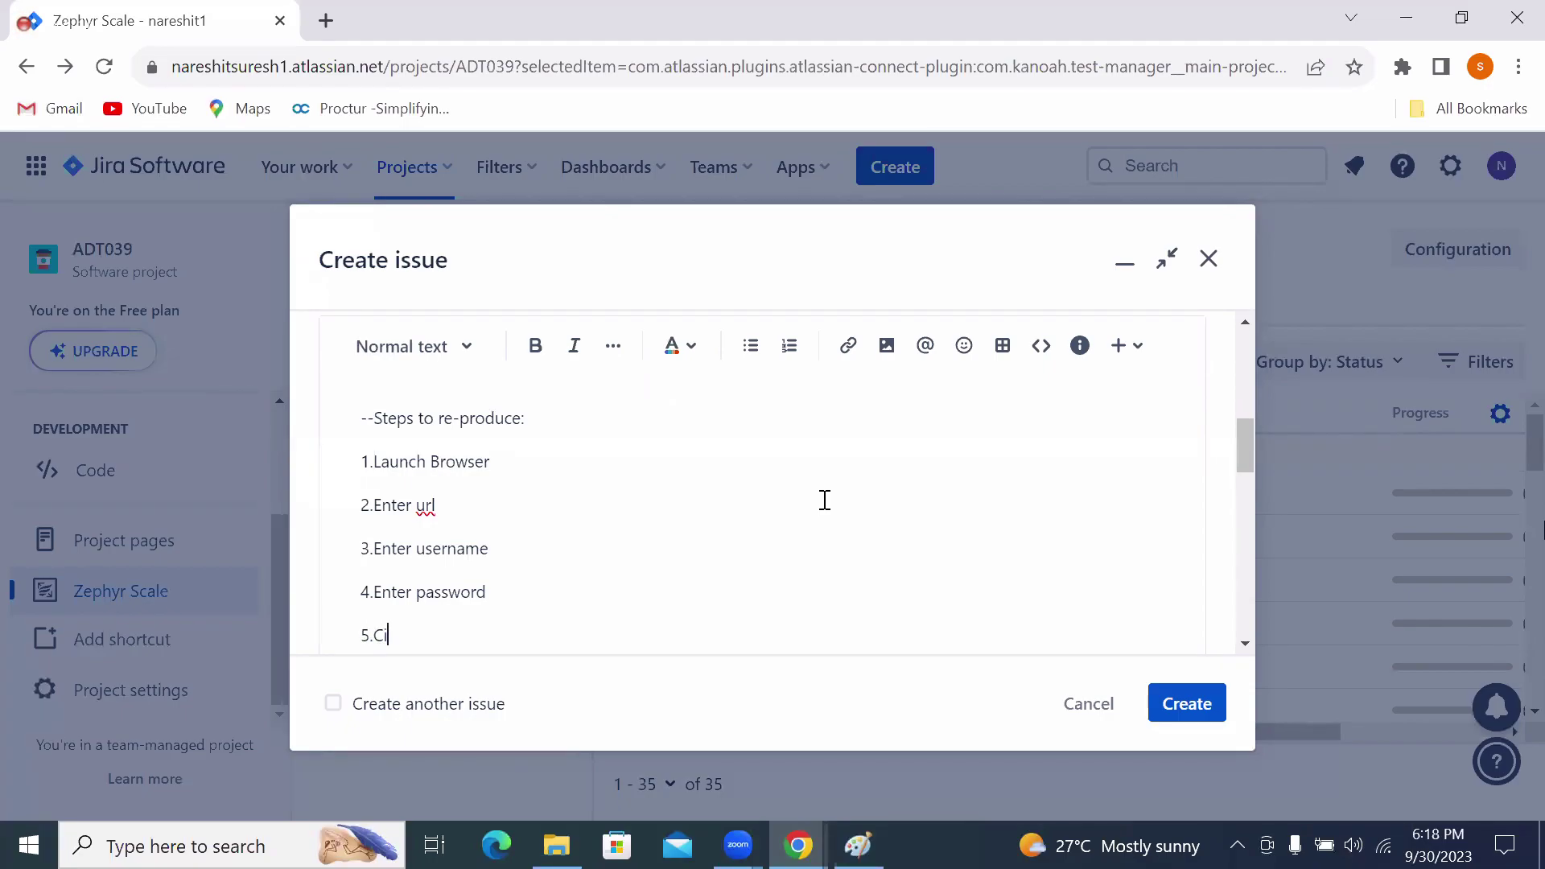
pyautogui.press('BackSpace')
pyautogui.write('lick on login button')
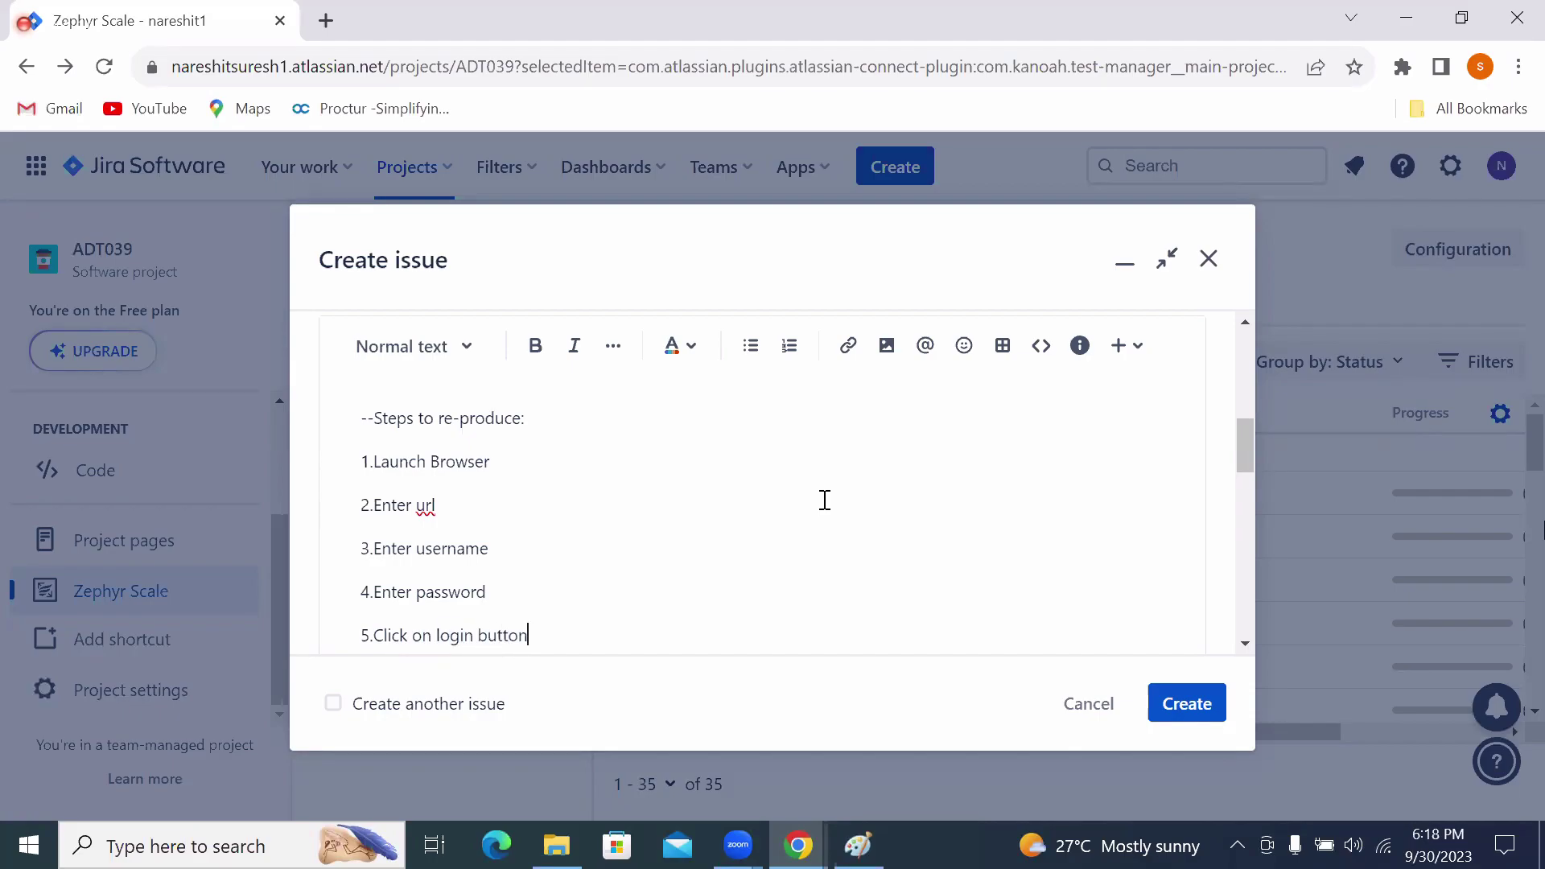
pyautogui.press('Return')
# Add the line "6.select all the required fields" to the reproduction steps in the Description.
pyautogui.write('6.select')
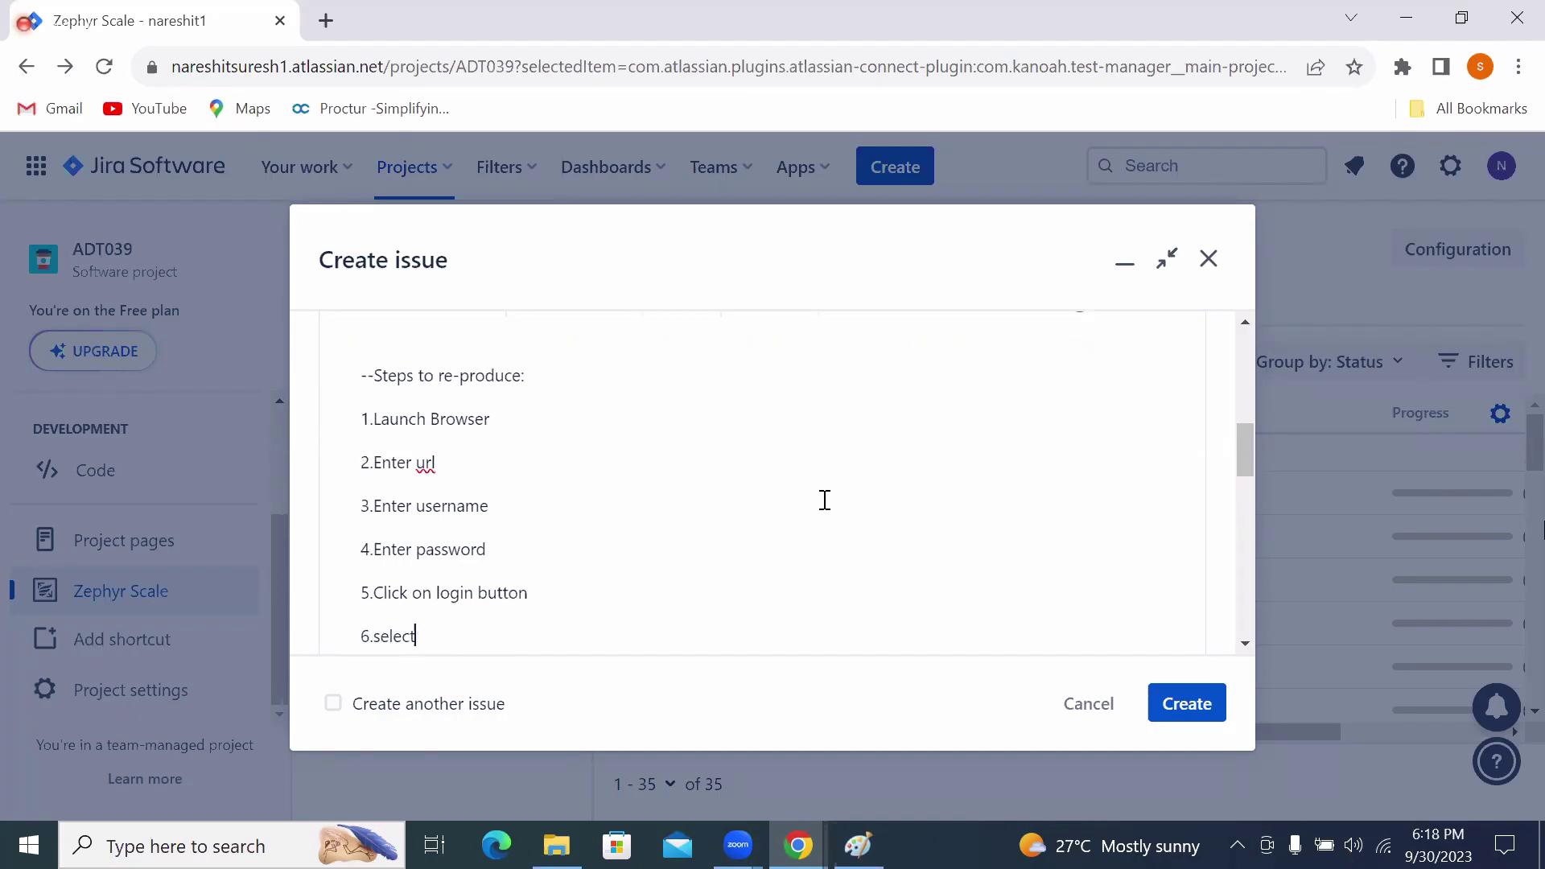
pyautogui.write(' all the require')
pyautogui.write('d field')
pyautogui.write('s')
pyautogui.press('Return')
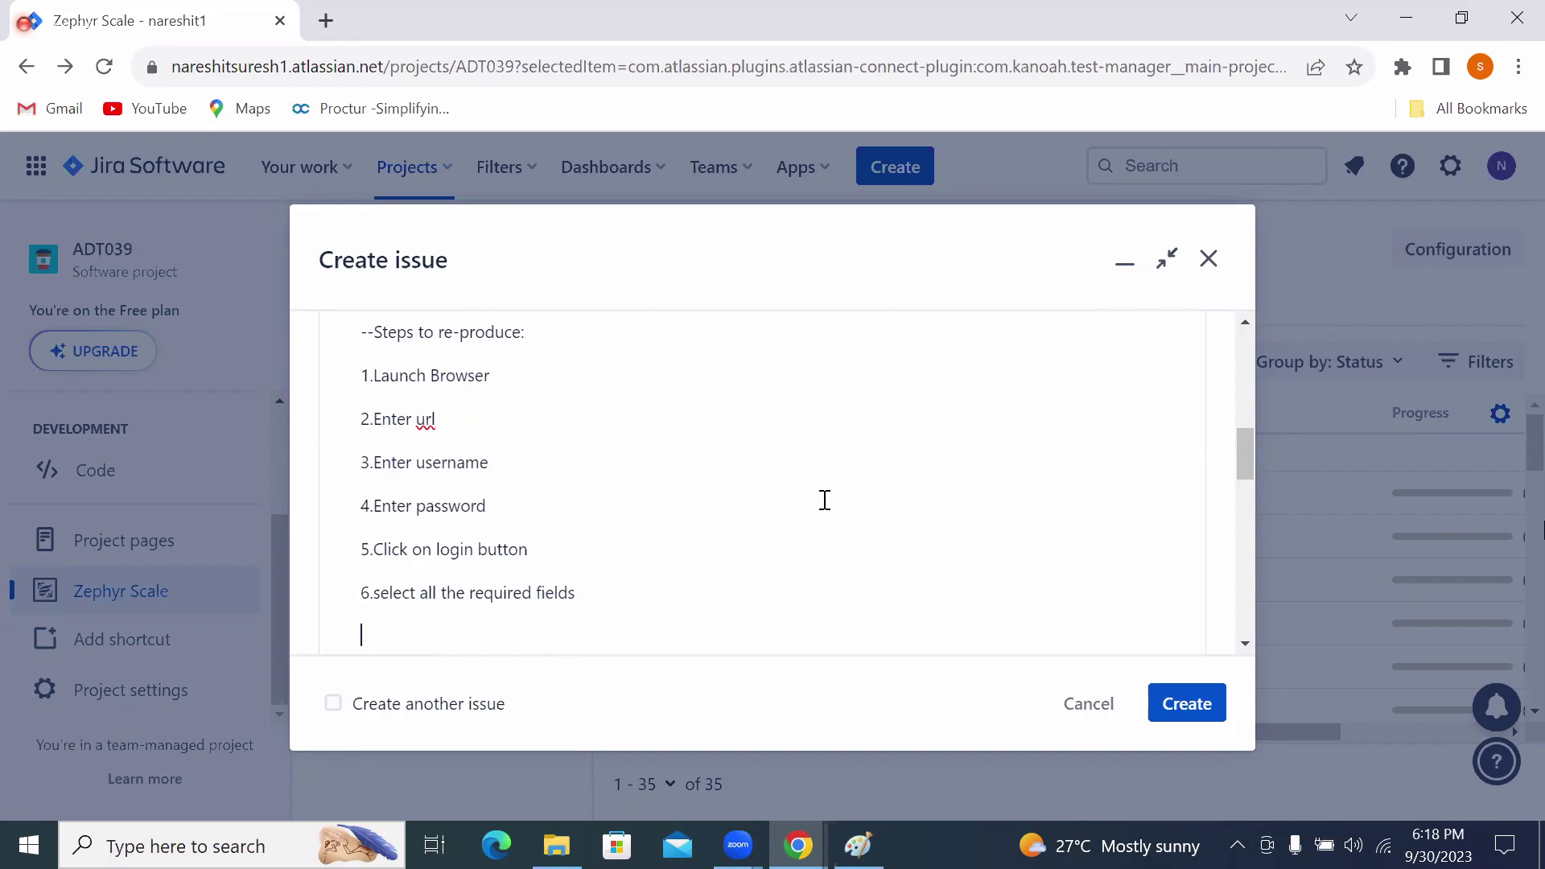
# Complete the reproduction steps with "7.Select check-in date as previous date" and "8.Click on Search button".
pyautogui.write('7.Select check-in date as prev')
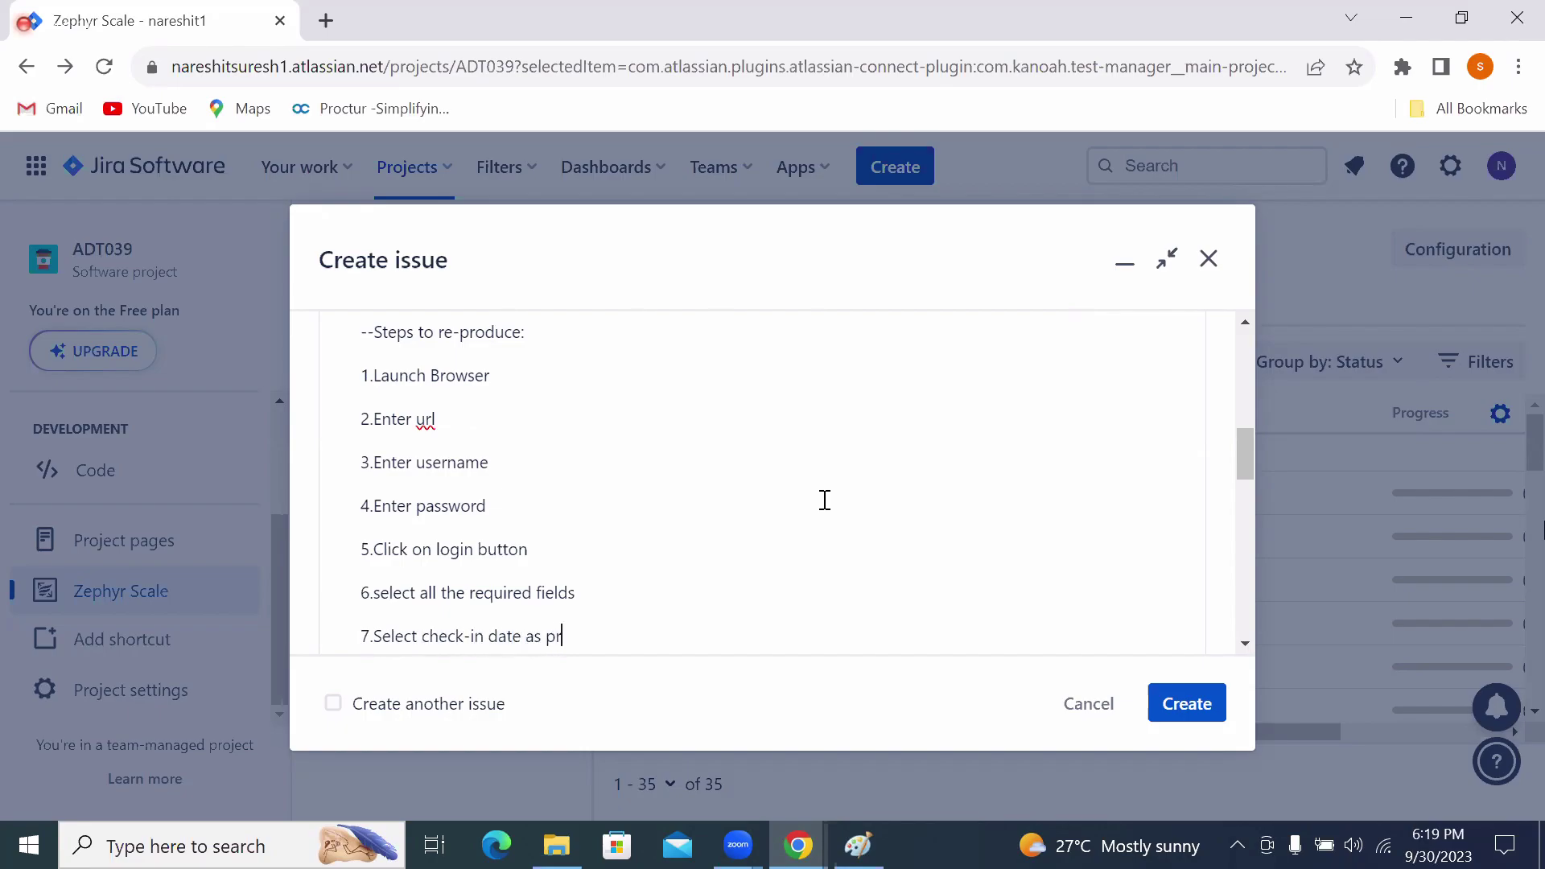
pyautogui.write('ious date')
pyautogui.scroll(-2, 1247, 644)
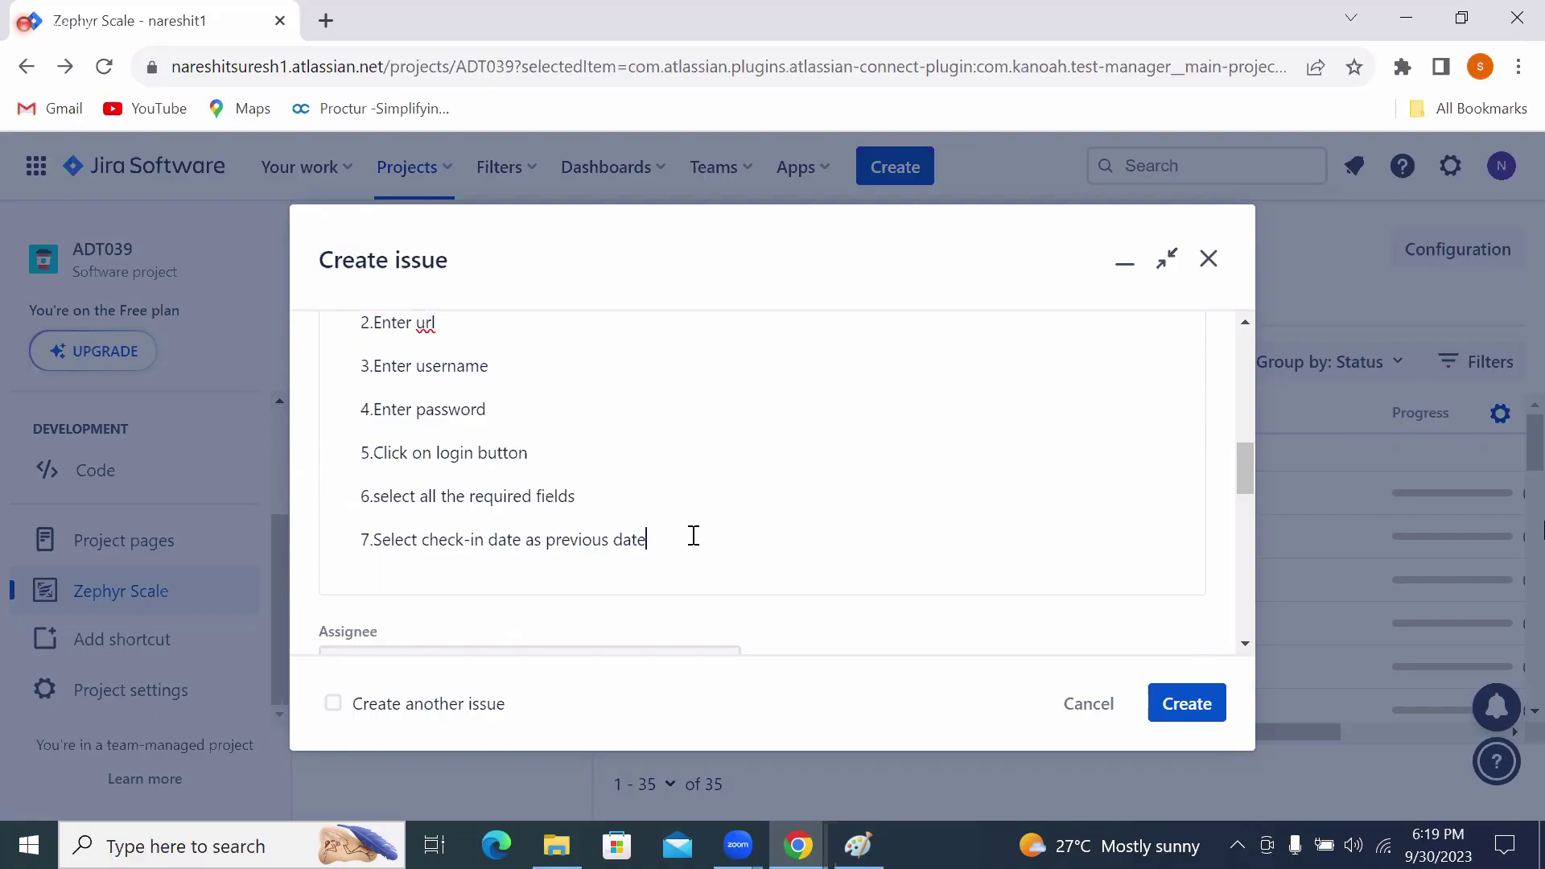
pyautogui.press('Return')
pyautogui.write('8.Click on ')
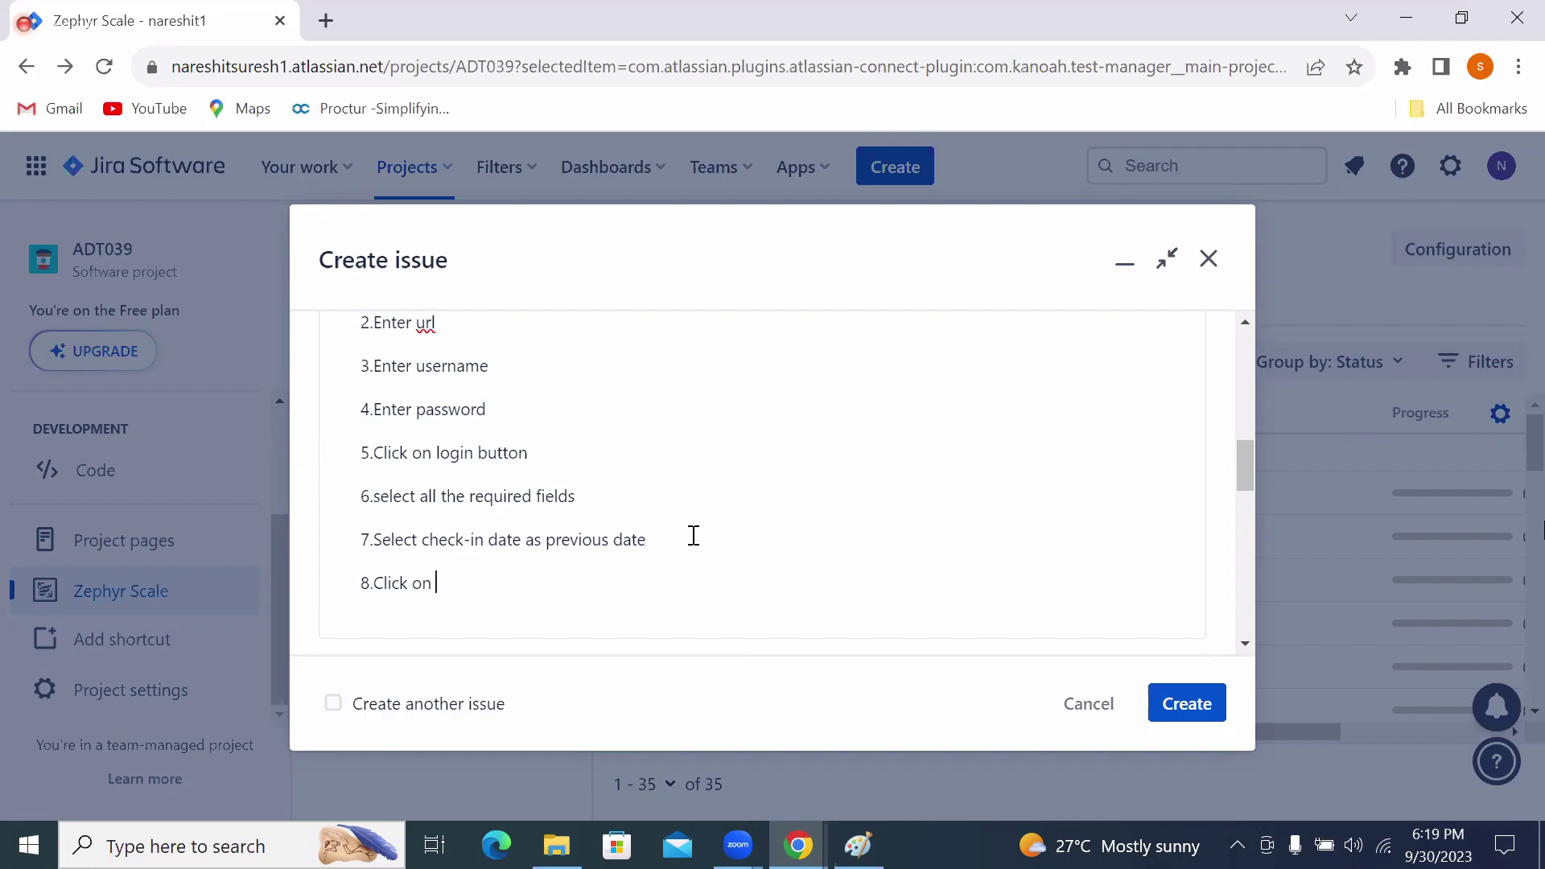
pyautogui.write('Search button')
pyautogui.press('Return')
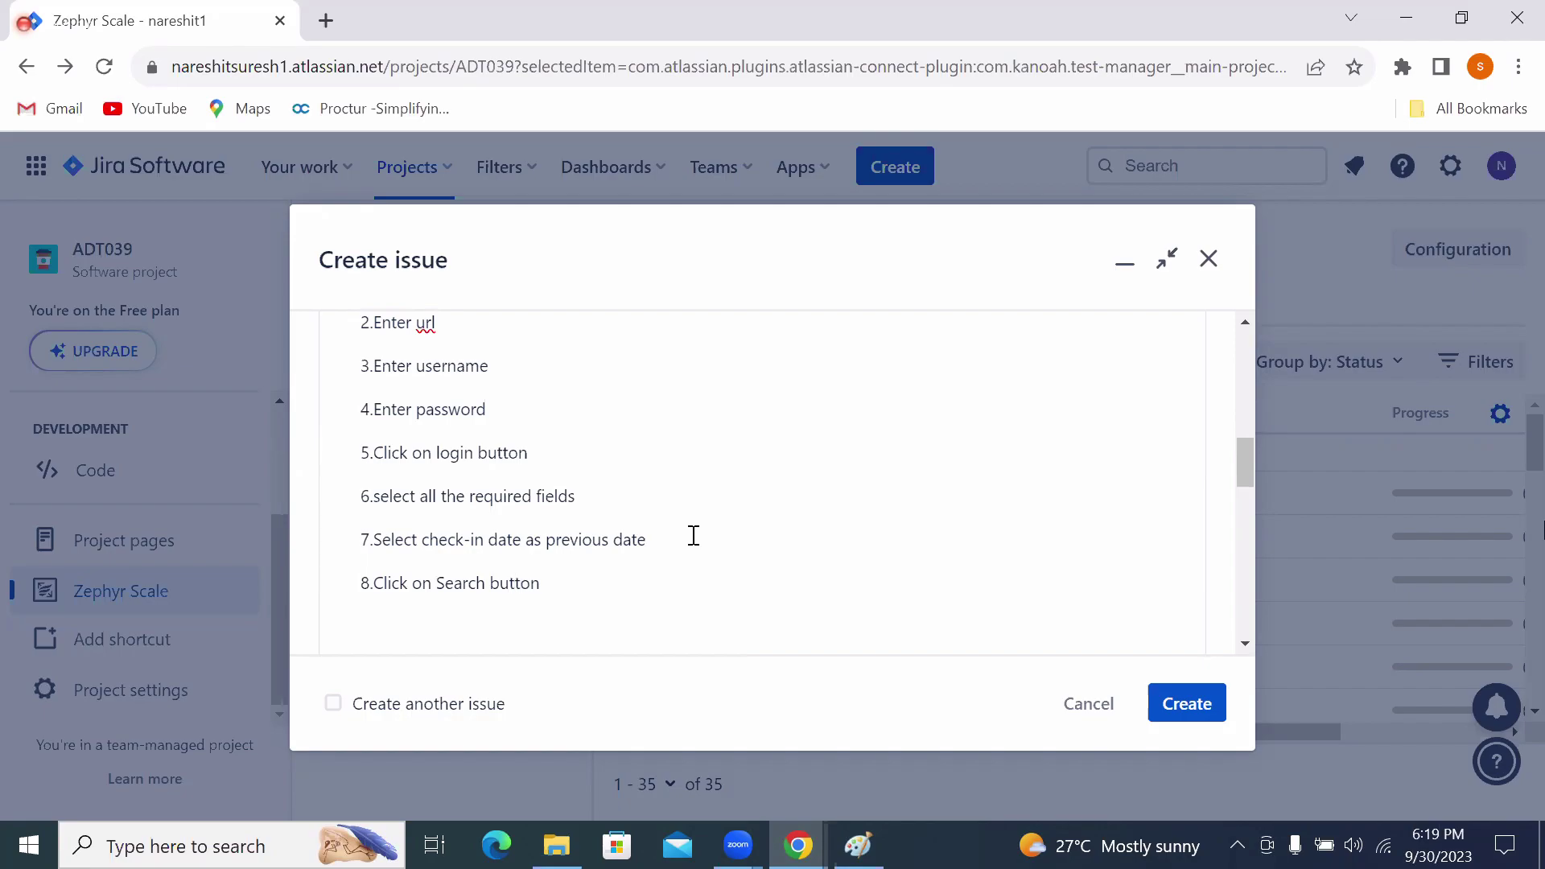
# Add an "--Expected Result" heading to the Description, followed by the line "Error message should be displayed".
pyautogui.write('--Expected Result')
pyautogui.press('Return')
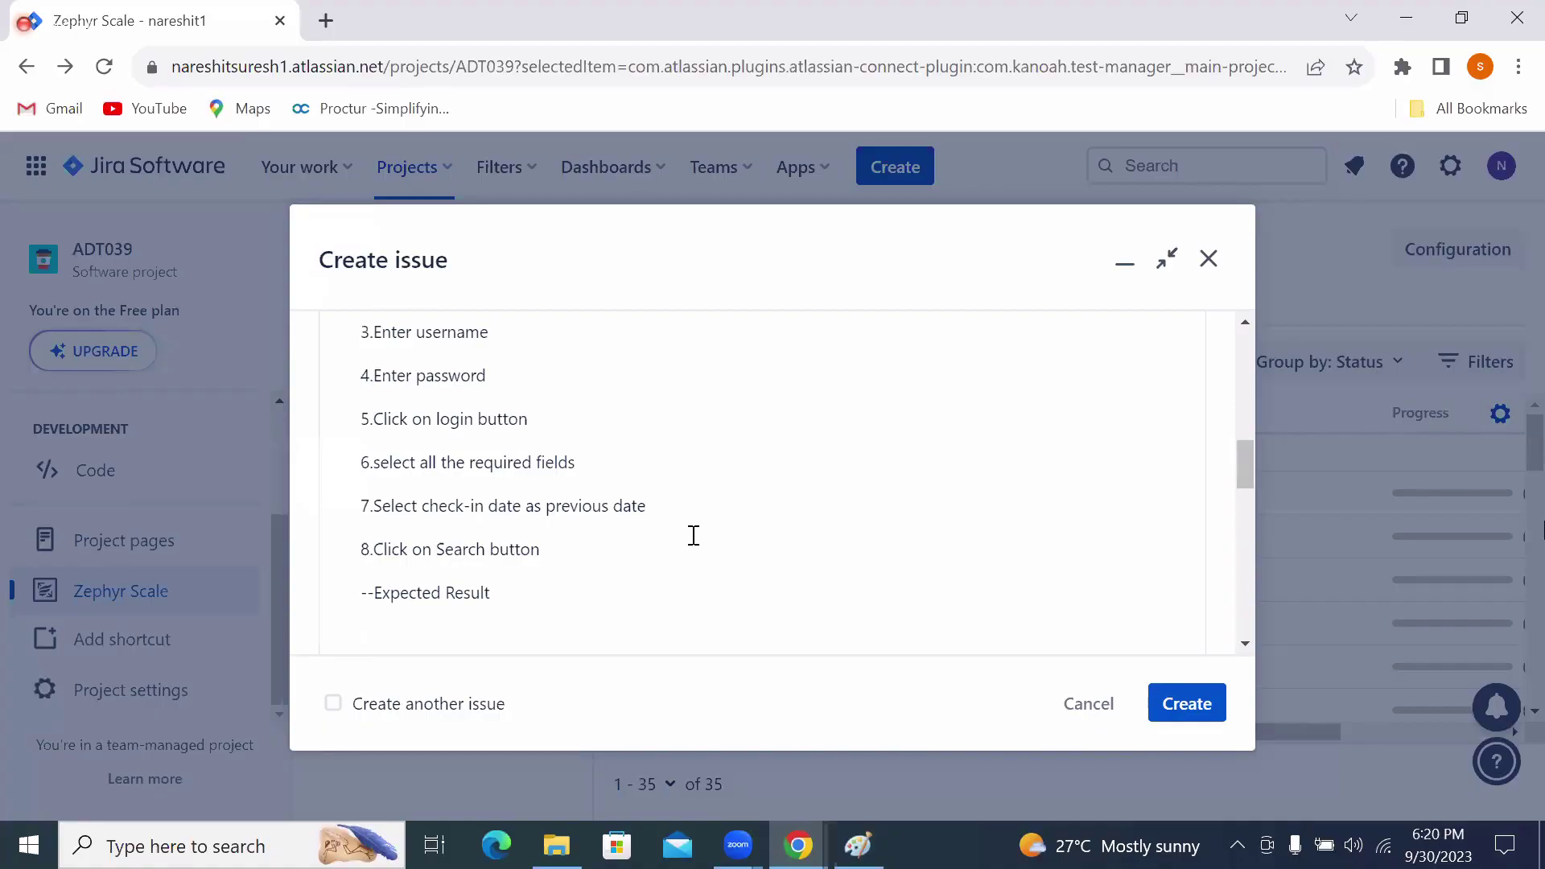
pyautogui.write('Error message should b')
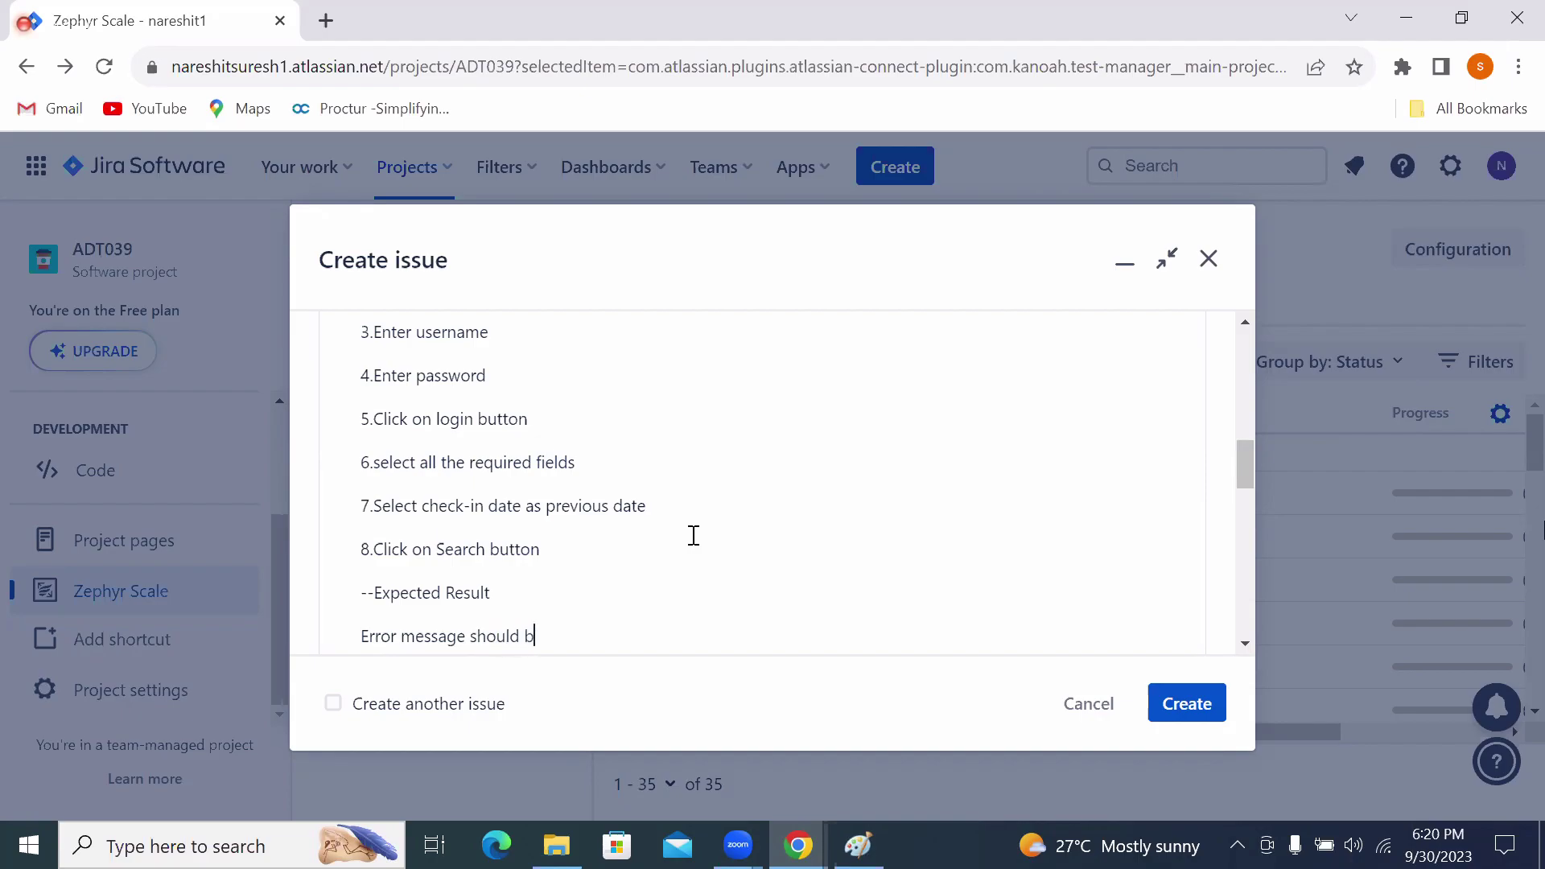
pyautogui.write('e displayed')
pyautogui.press('Return')
# Add an "--Actual Result" heading to the Description, followed by the line "Select Hotel page is displayed".
pyautogui.write('--')
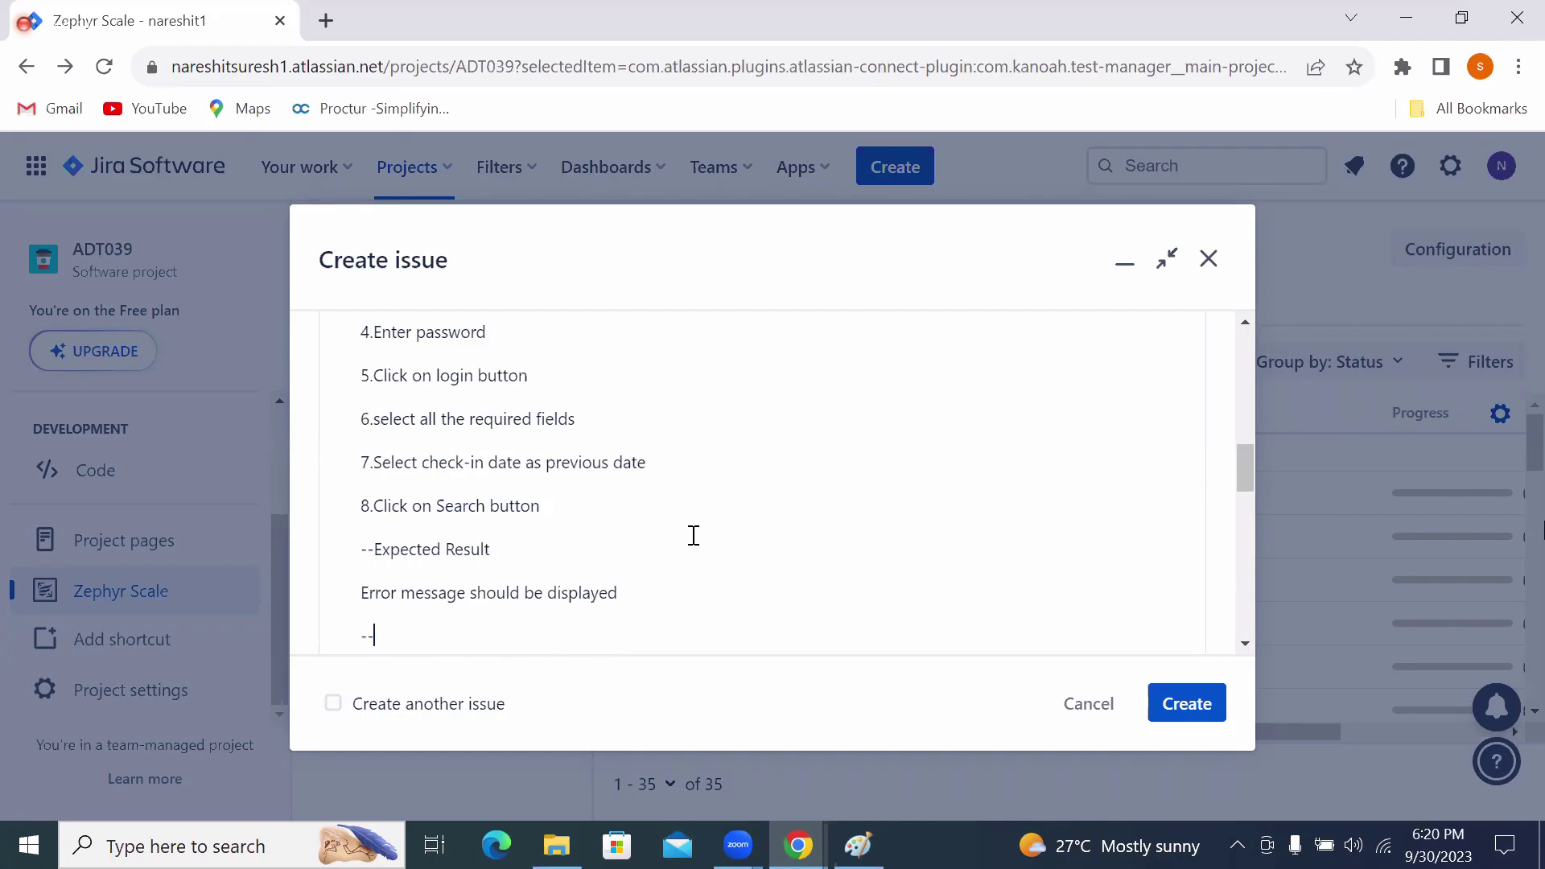
pyautogui.write('Actual Result')
pyautogui.press('Return')
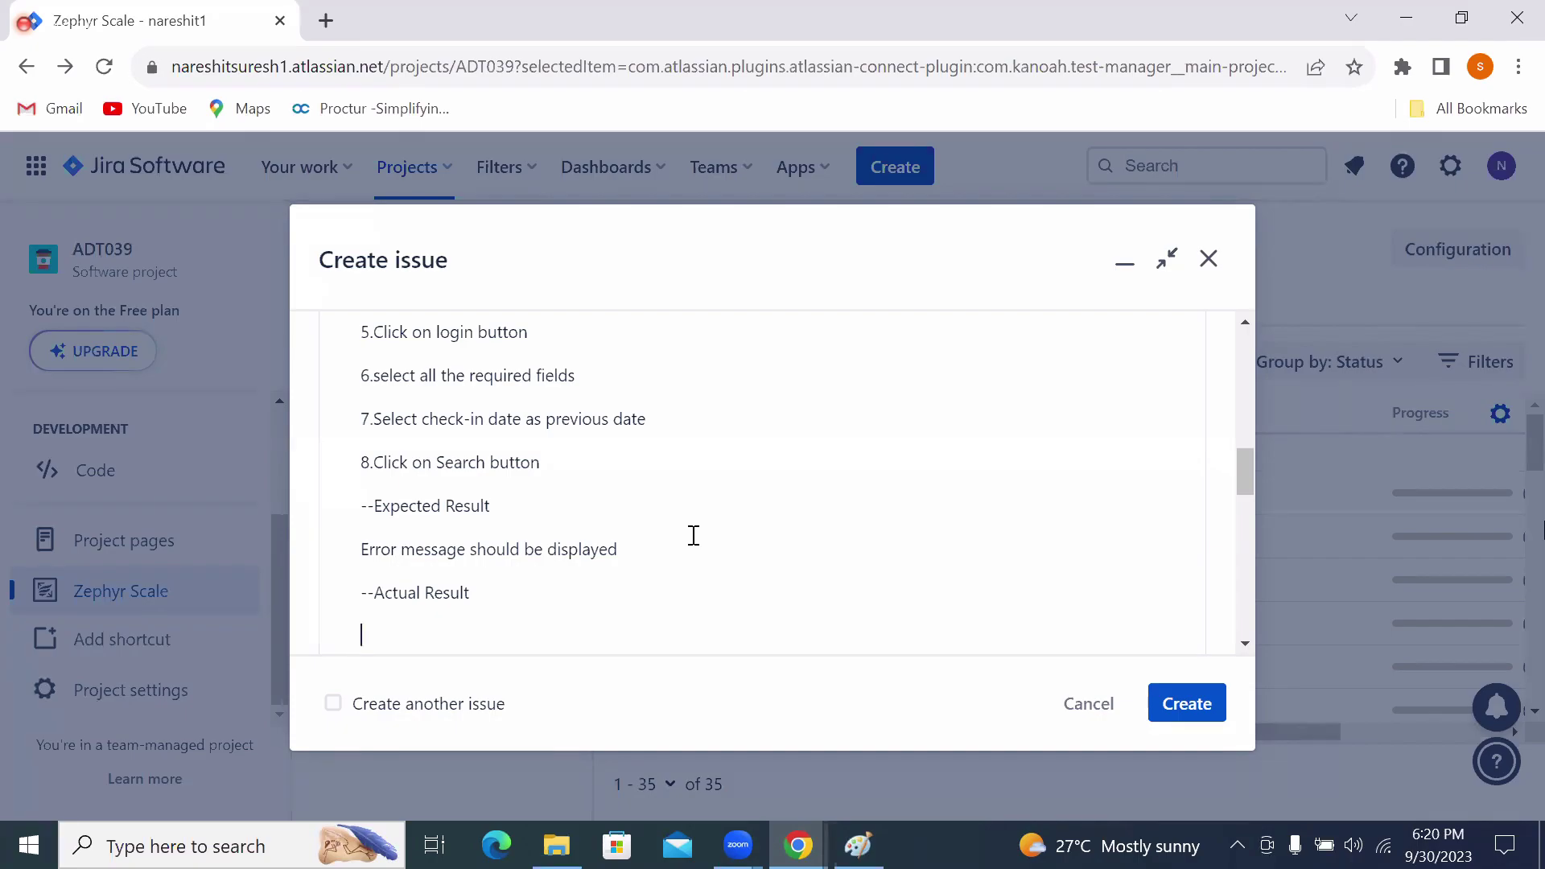
pyautogui.write('Select Hotel page is pa')
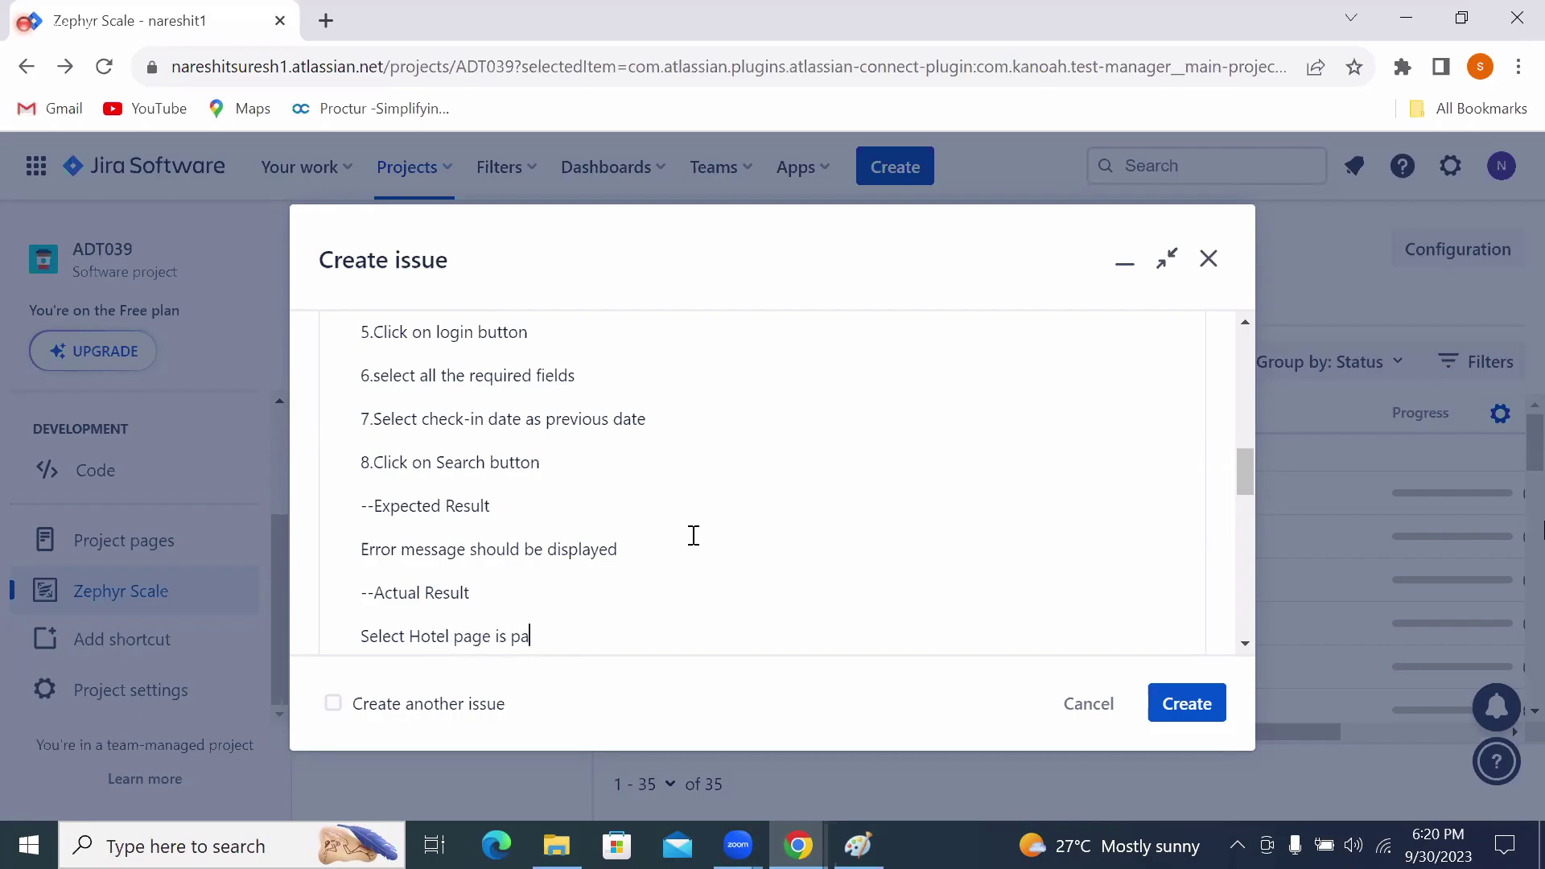
pyautogui.press('BackSpace')
pyautogui.write('displayed')
# Switch to Paint and complete the sixth step of the notes as "--Provide bug Title/summary".
pyautogui.moveTo(1243, 475); pyautogui.dragTo(1242, 412)
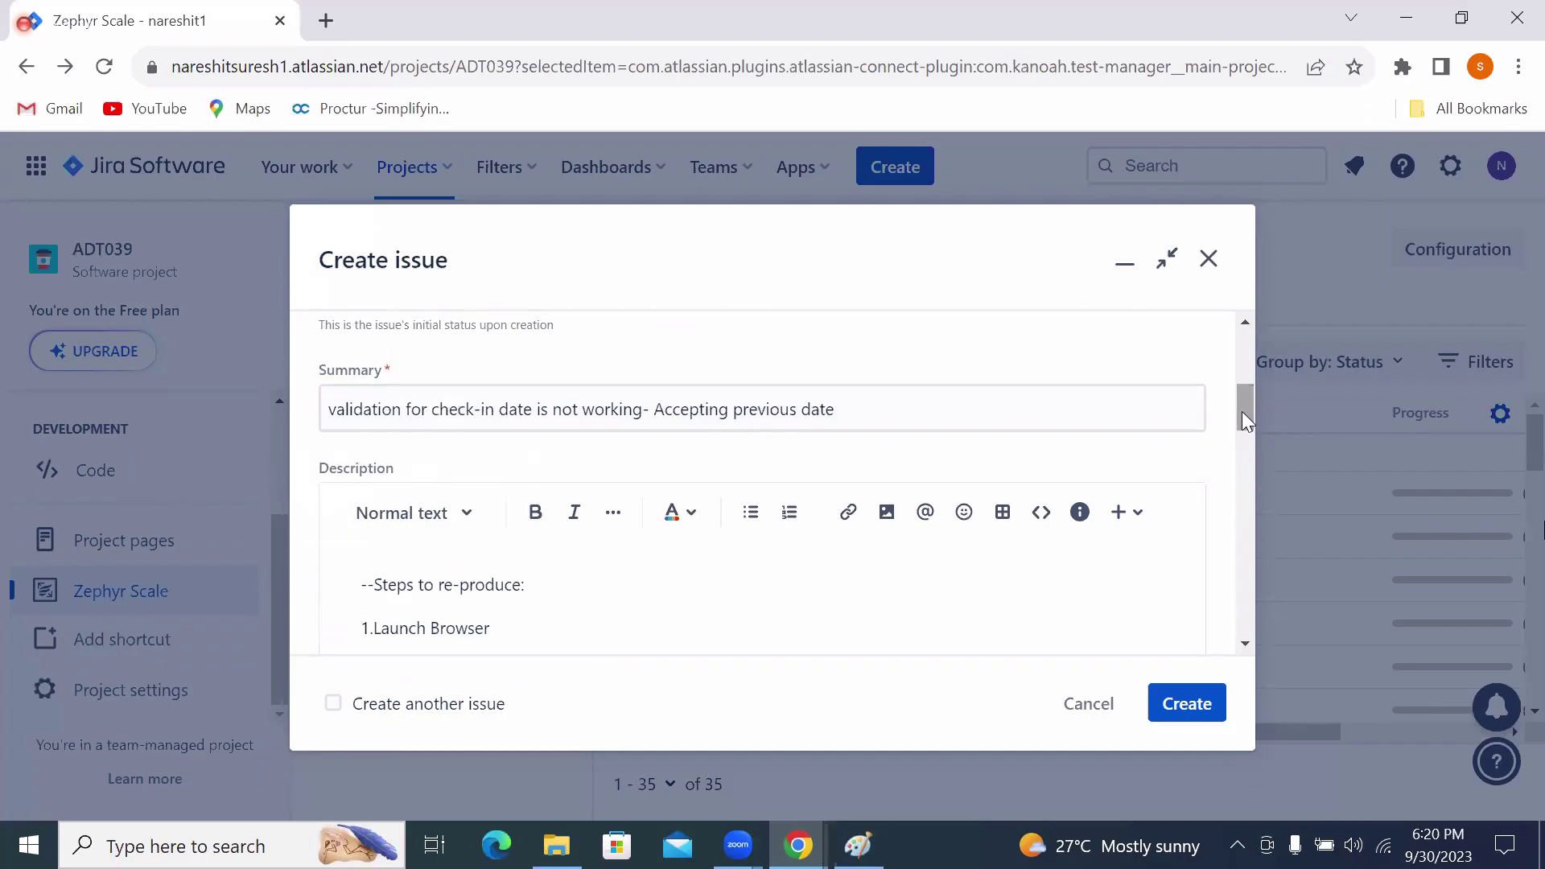
pyautogui.click(858, 845)
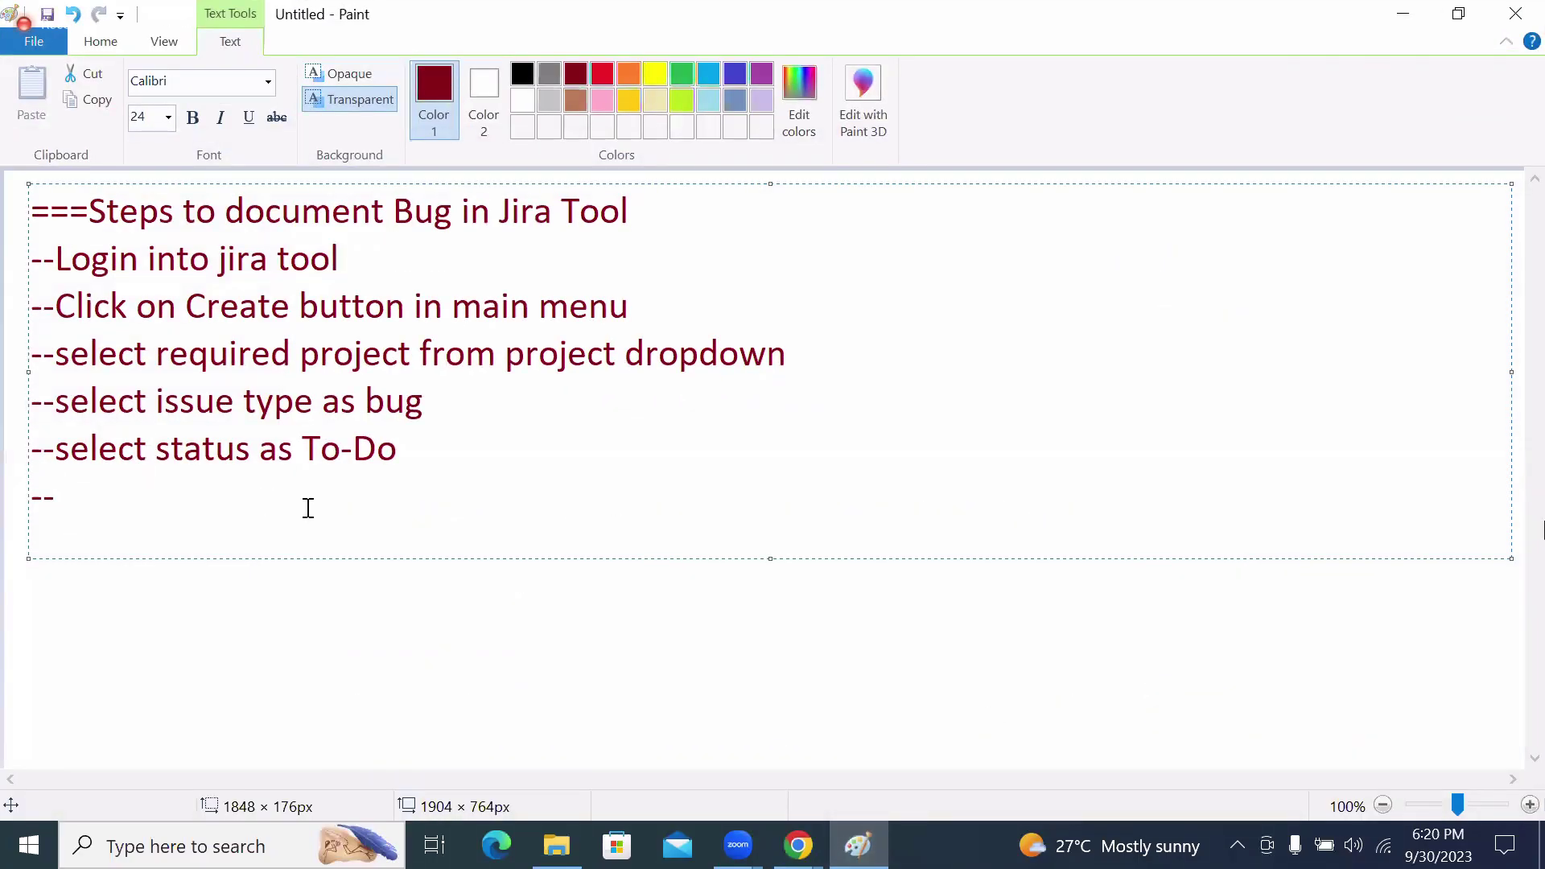
pyautogui.write('Provide ')
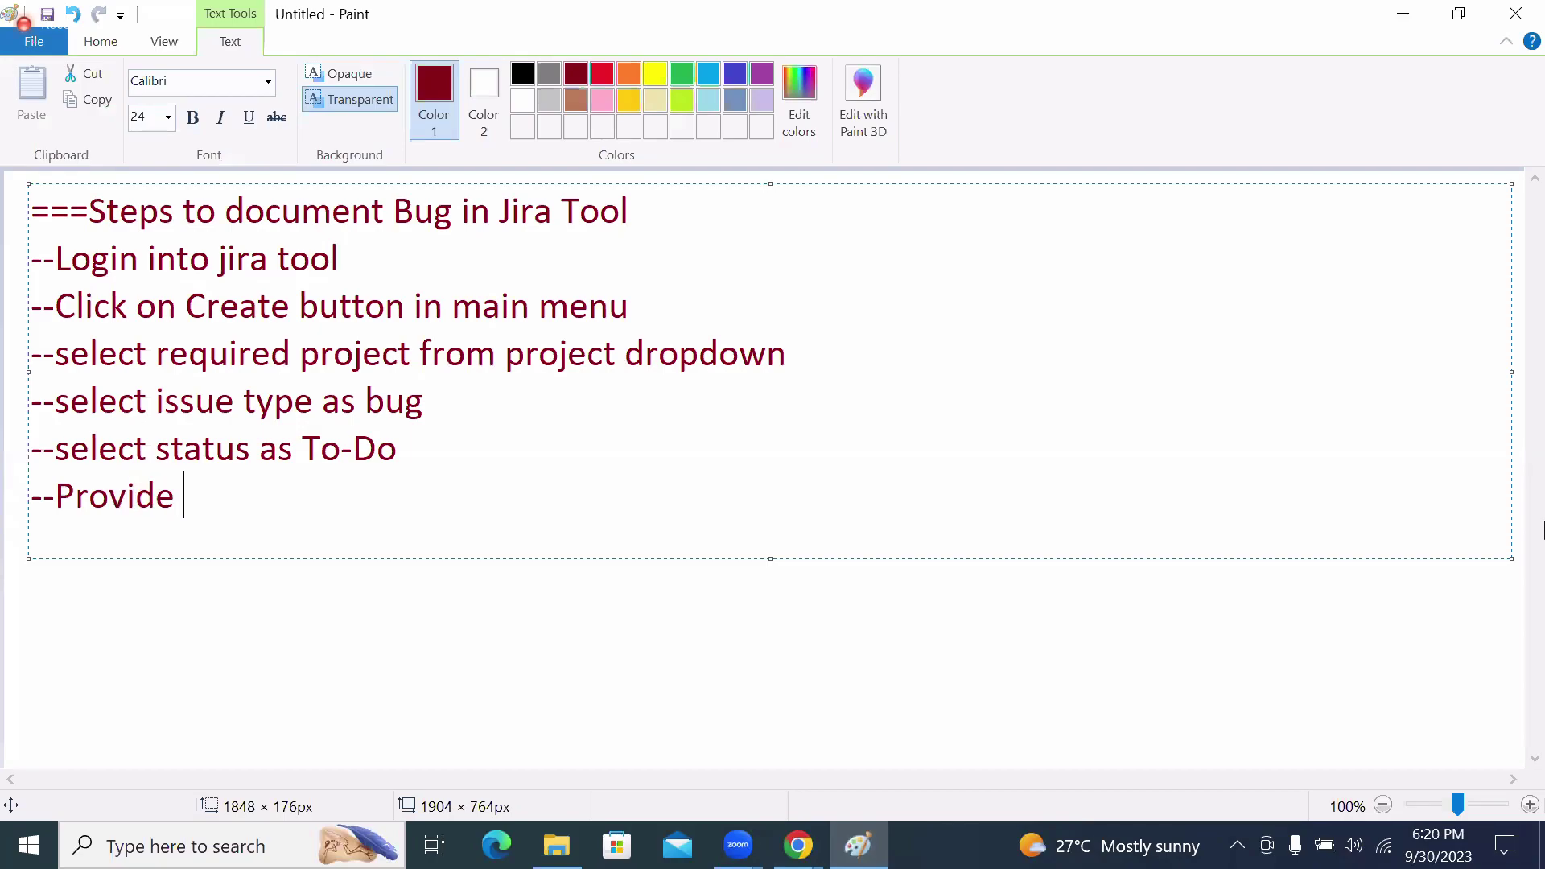
pyautogui.write('bug Tit')
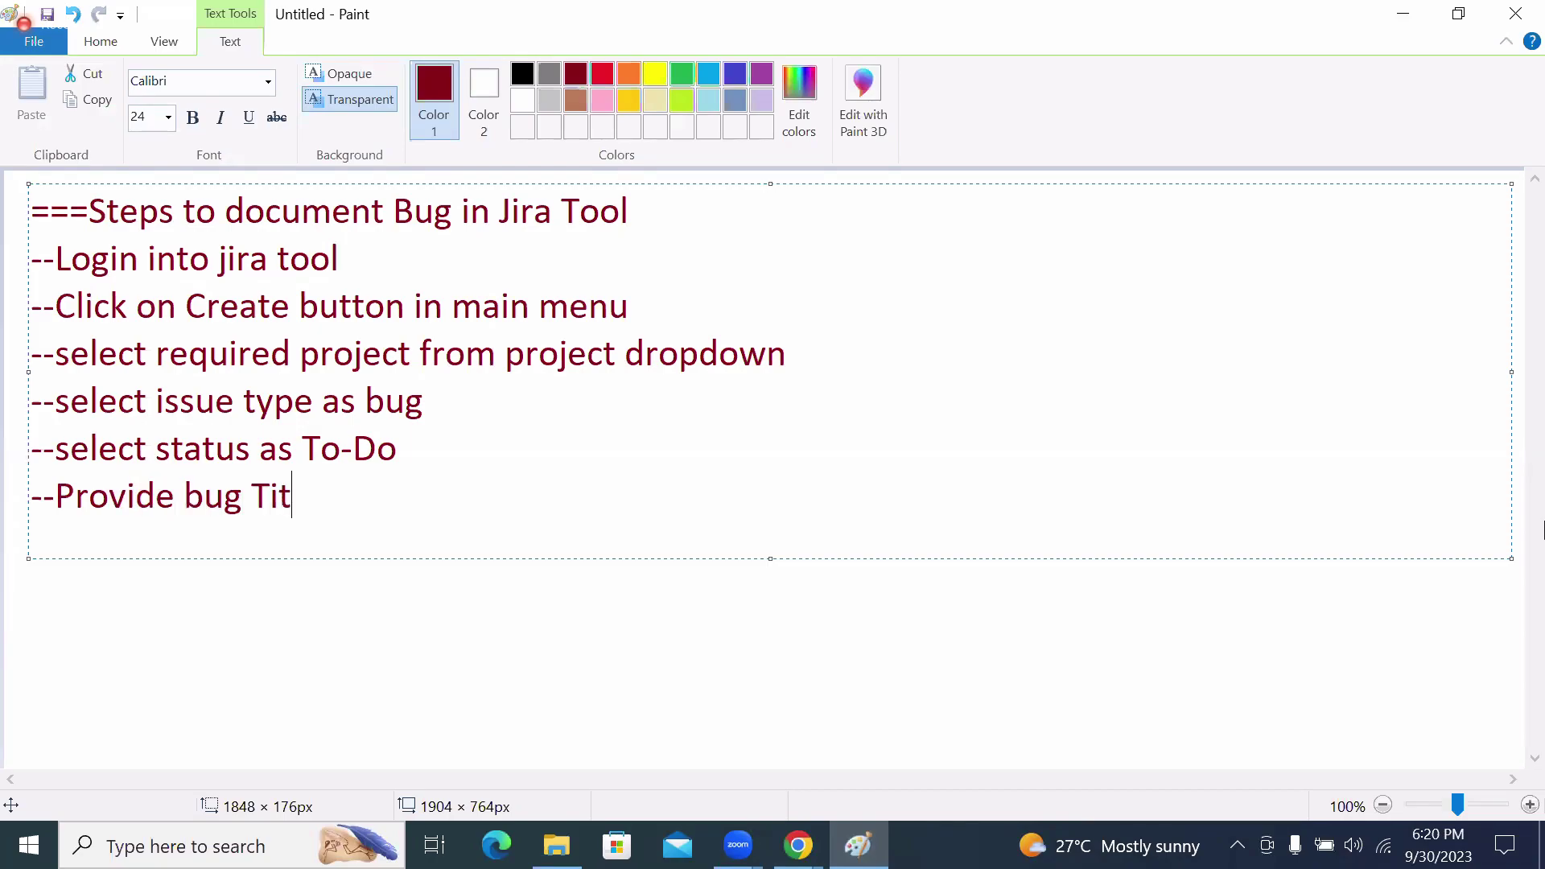
pyautogui.write('le/summary')
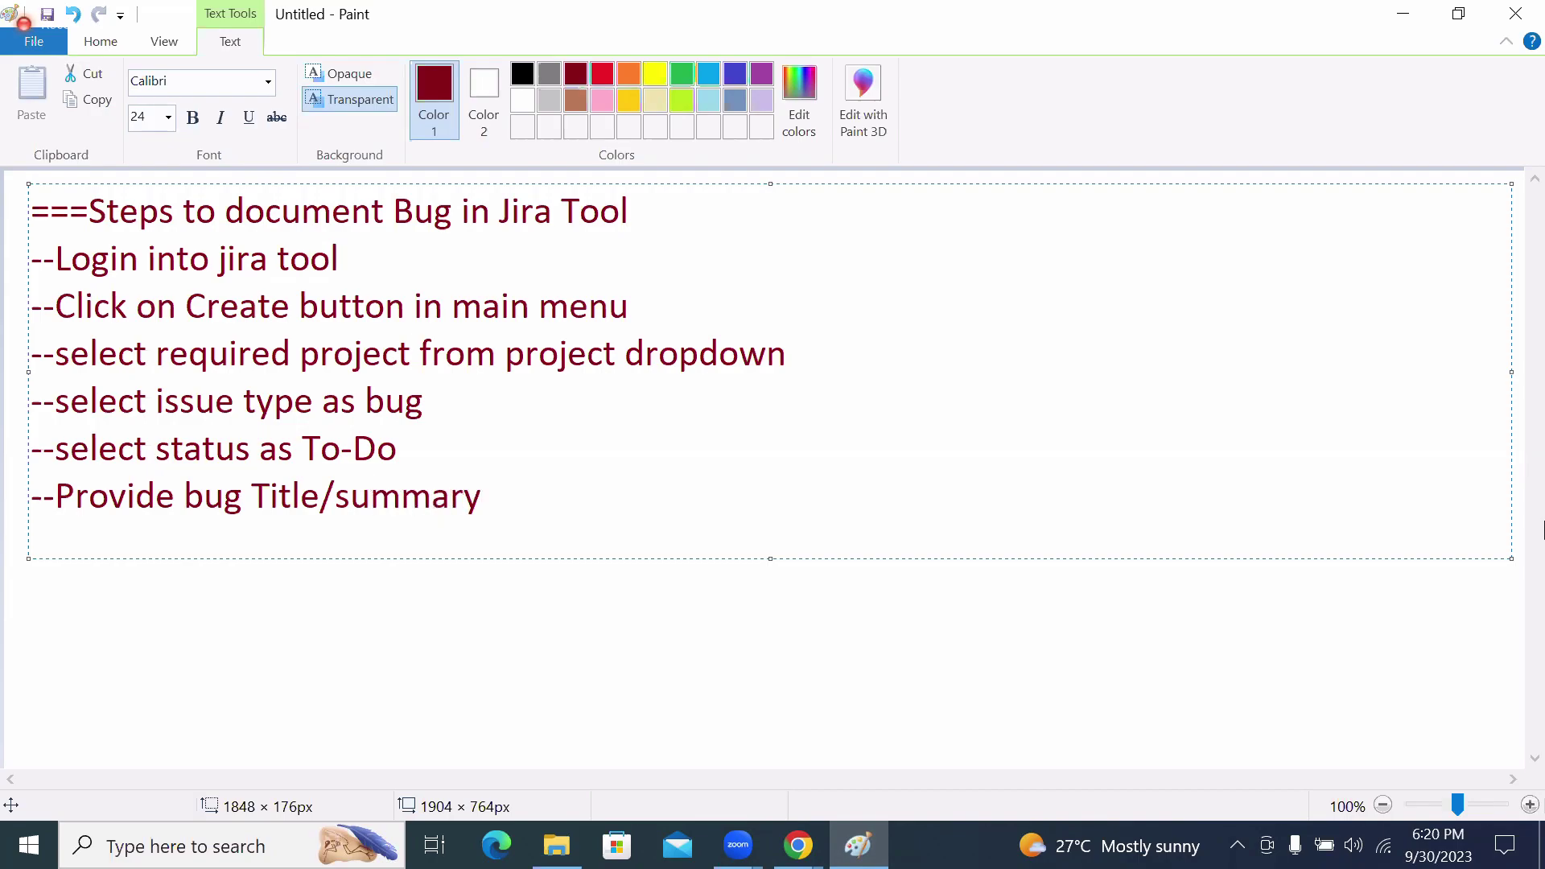
# Add the line "--Provide Steps to re-procude, Expected Result & Actual Result" to the notes and start another line with "--".
pyautogui.press('Return')
pyautogui.write('--')
pyautogui.write('Provide')
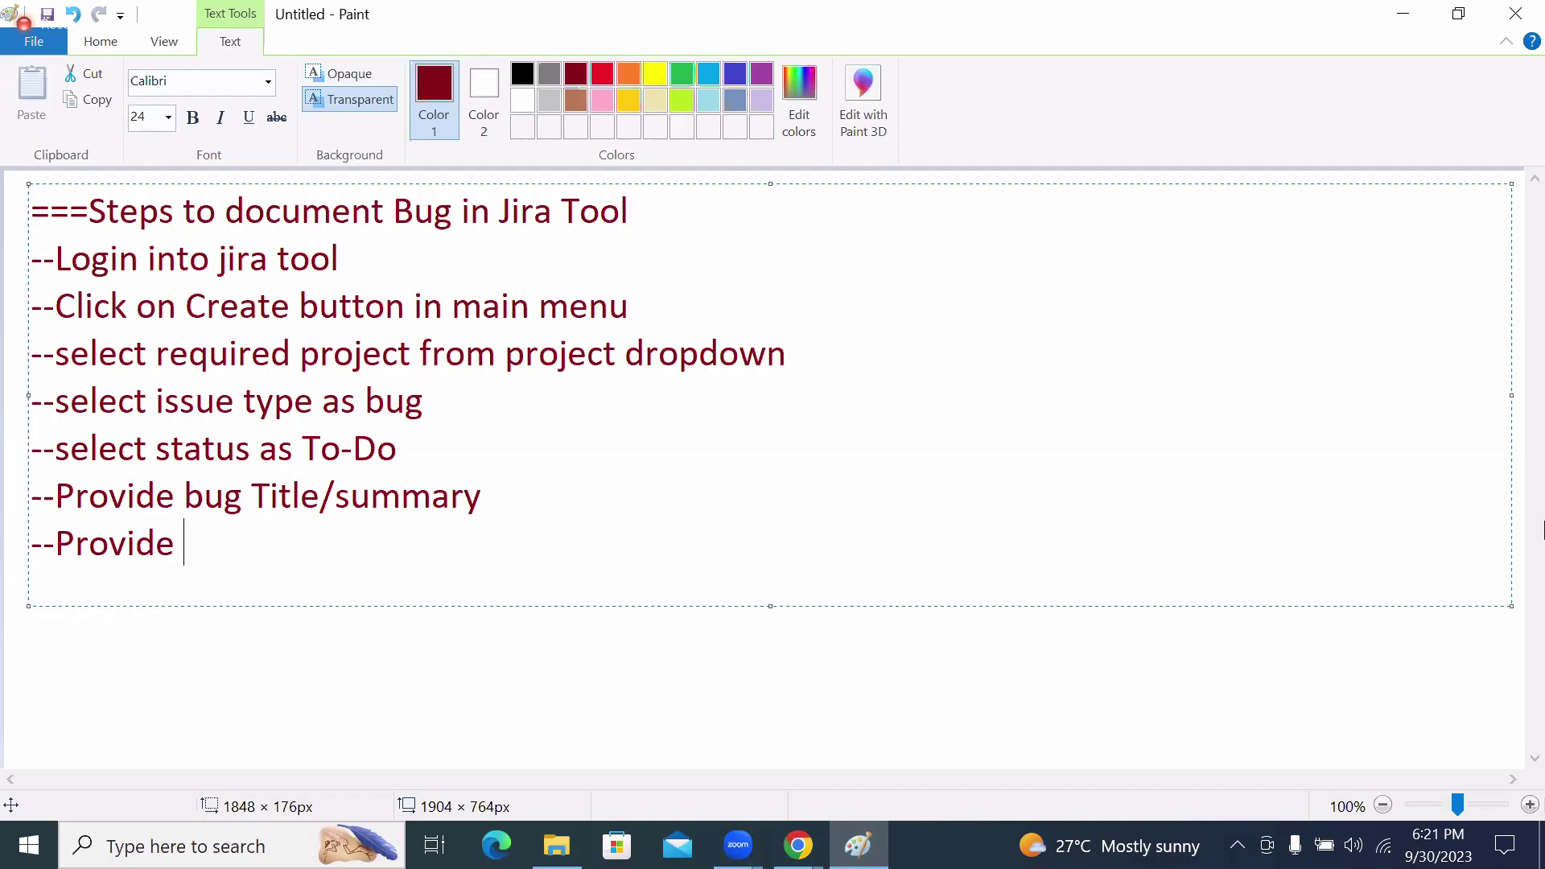
pyautogui.write(' Steps ')
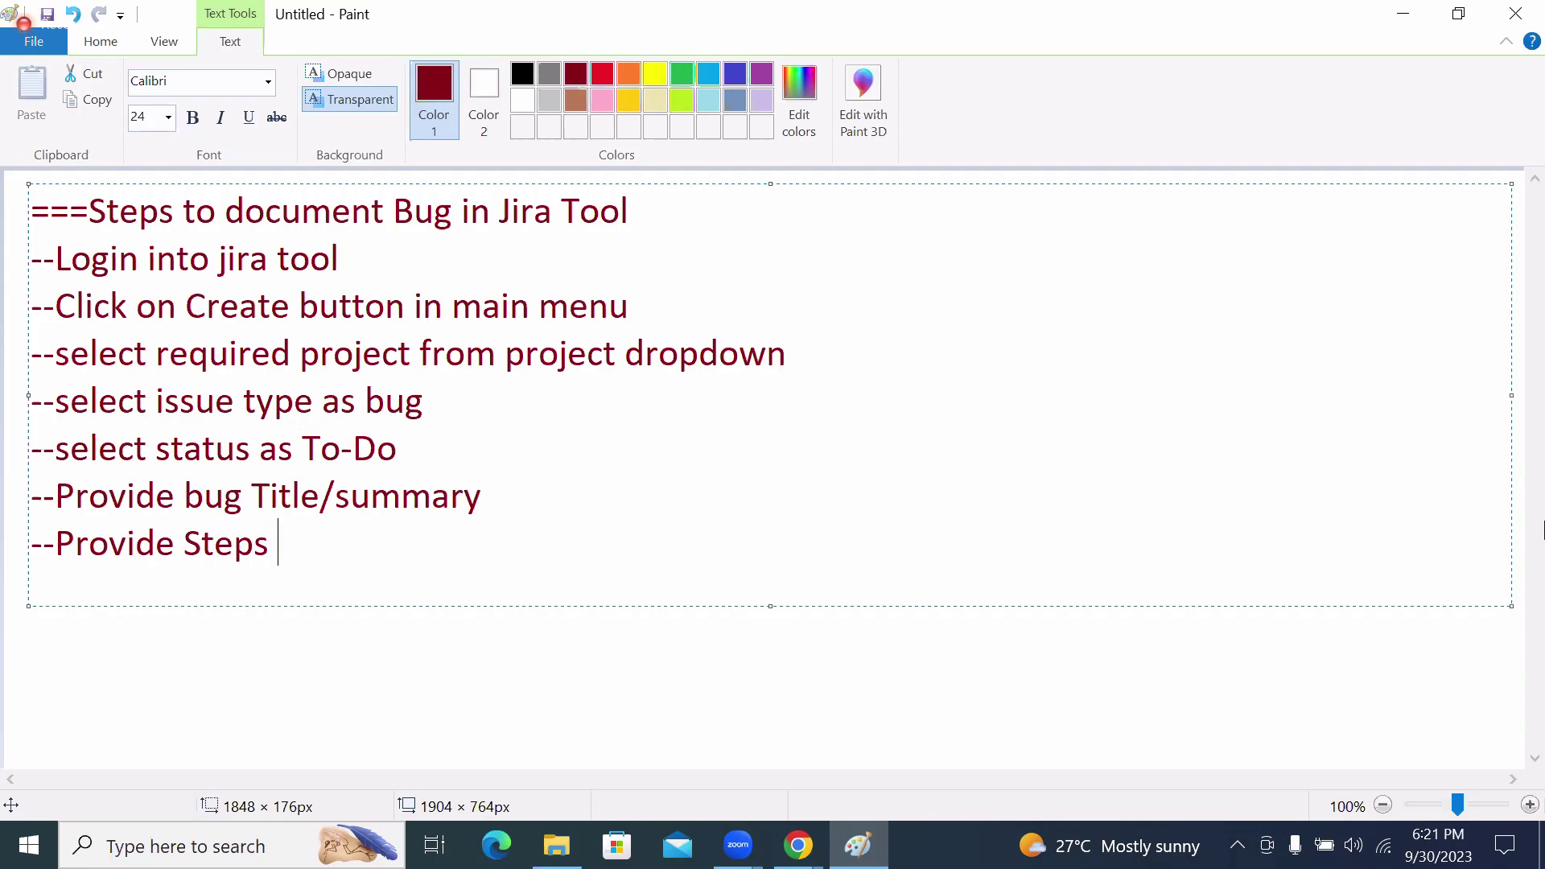
pyautogui.write('to re-procud')
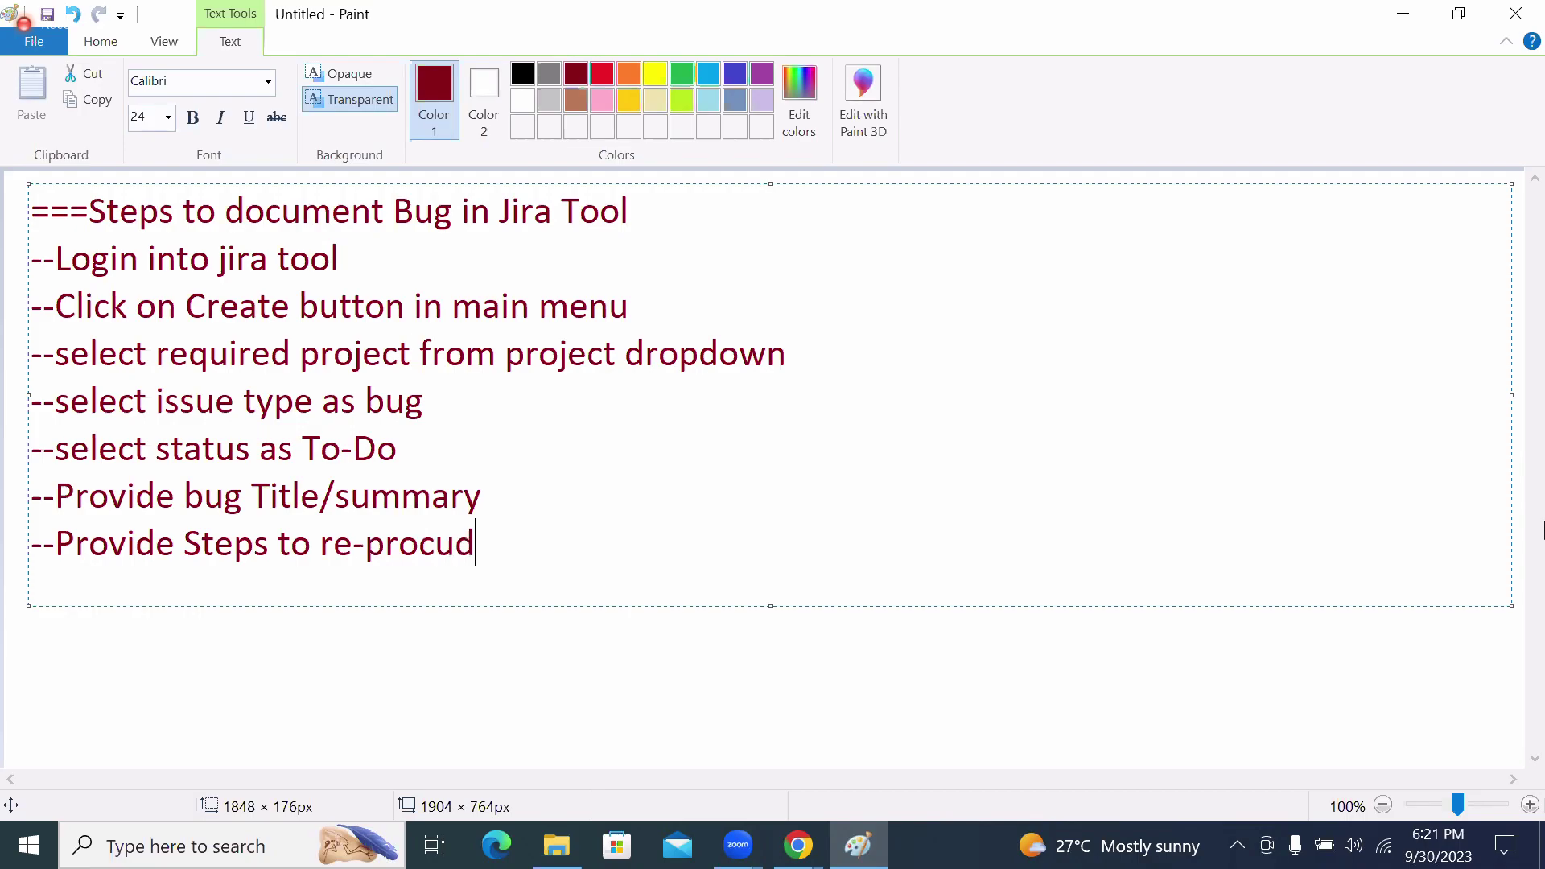
pyautogui.write('e, Expecte')
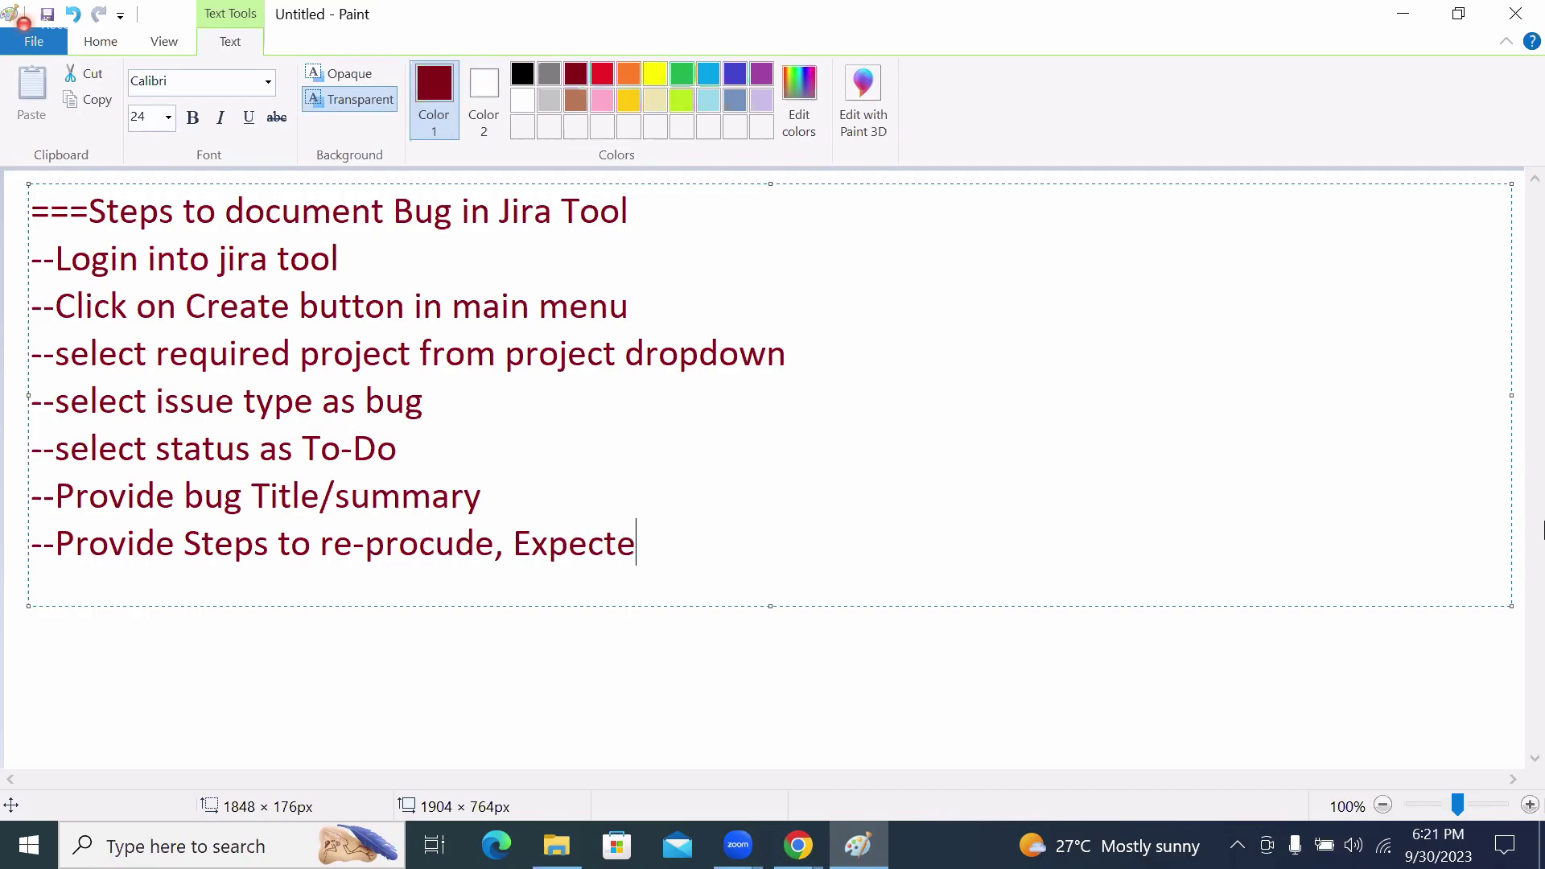
pyautogui.write('d Resul')
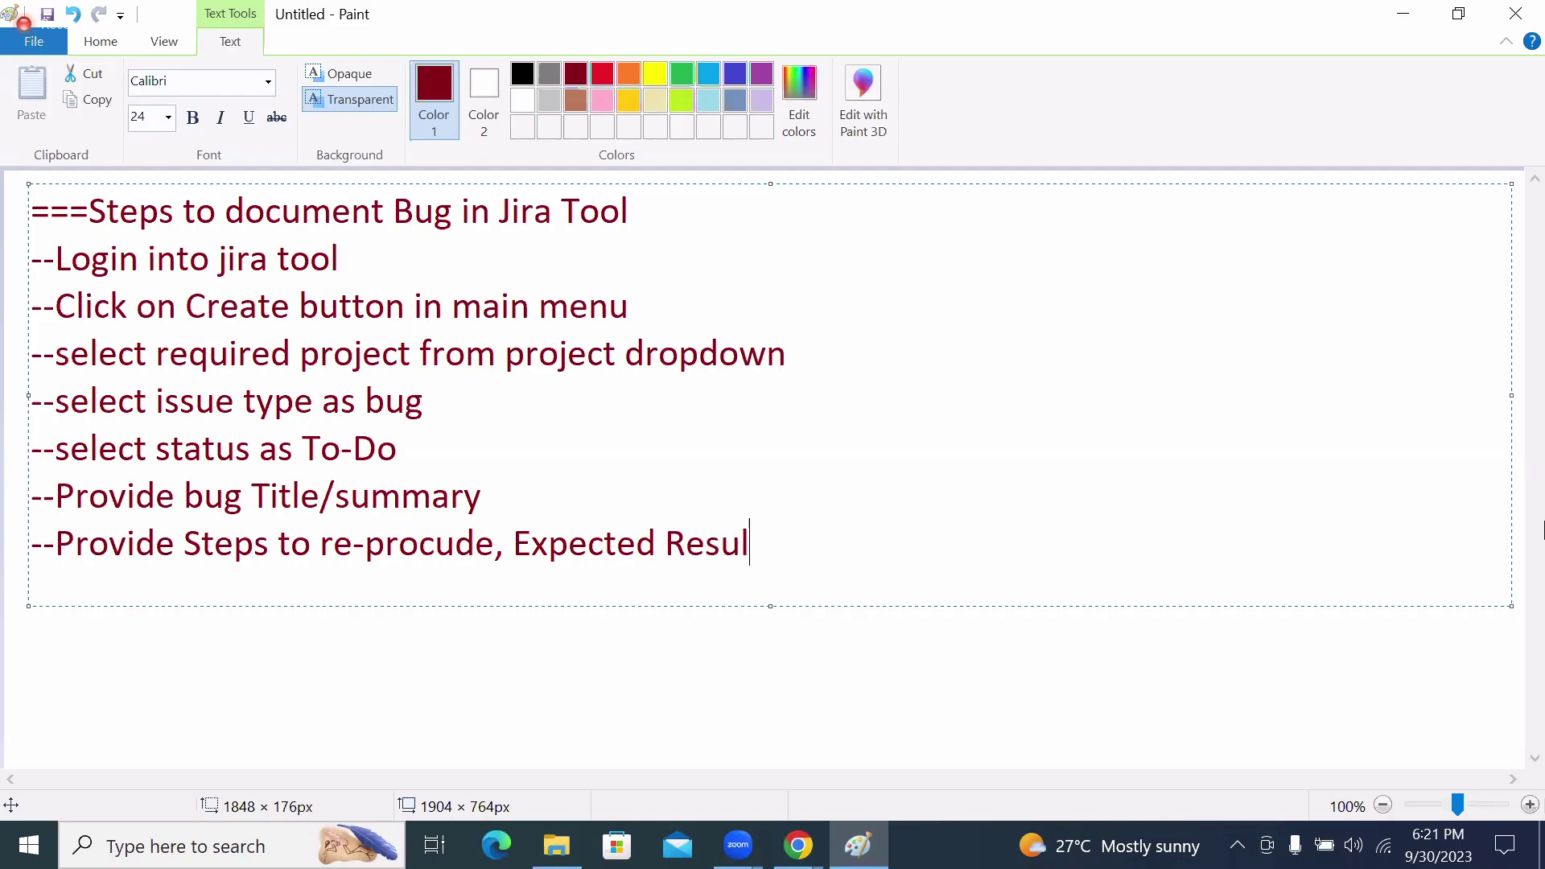
pyautogui.write('t & Actual R')
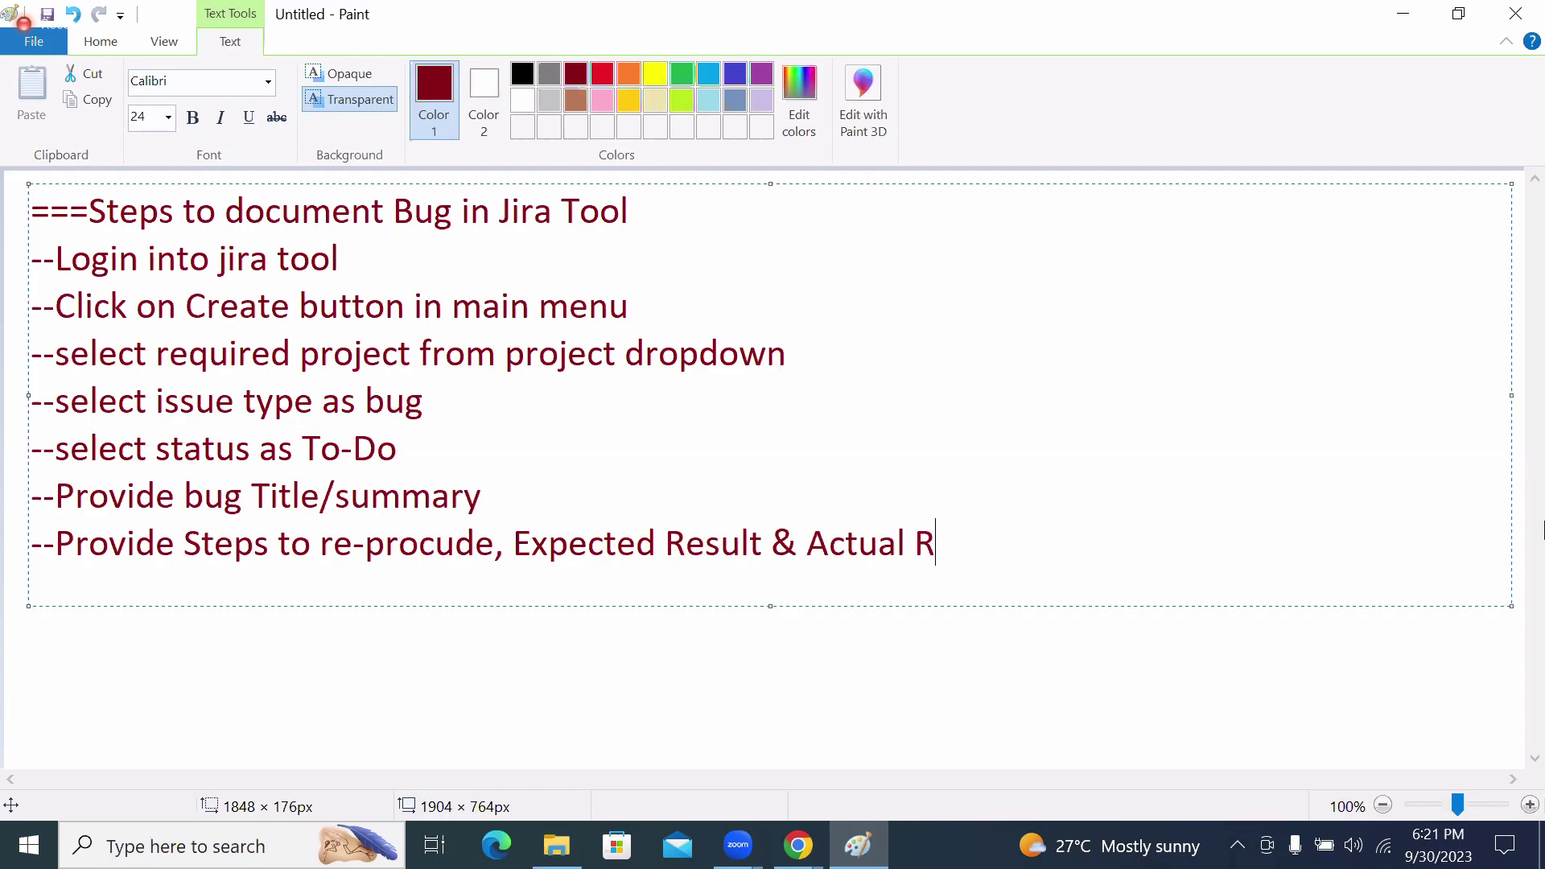
pyautogui.write('esult')
pyautogui.press('Return')
pyautogui.write('--')
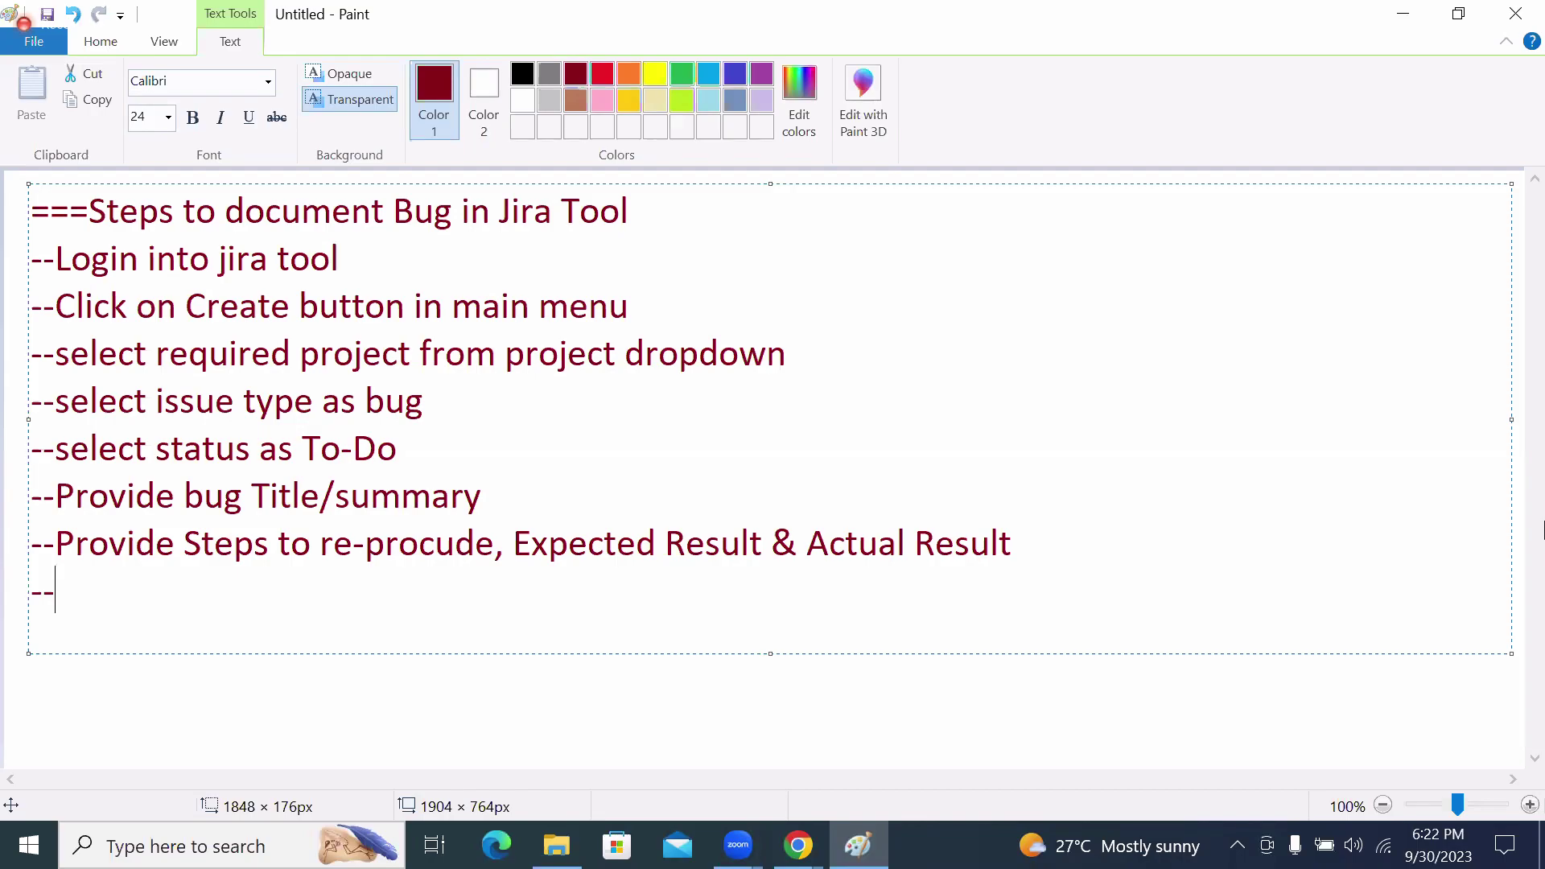
# Switch to the Jira Create issue form and examine the available Assignee options, keeping Automatic selected.
pyautogui.click(853, 859)
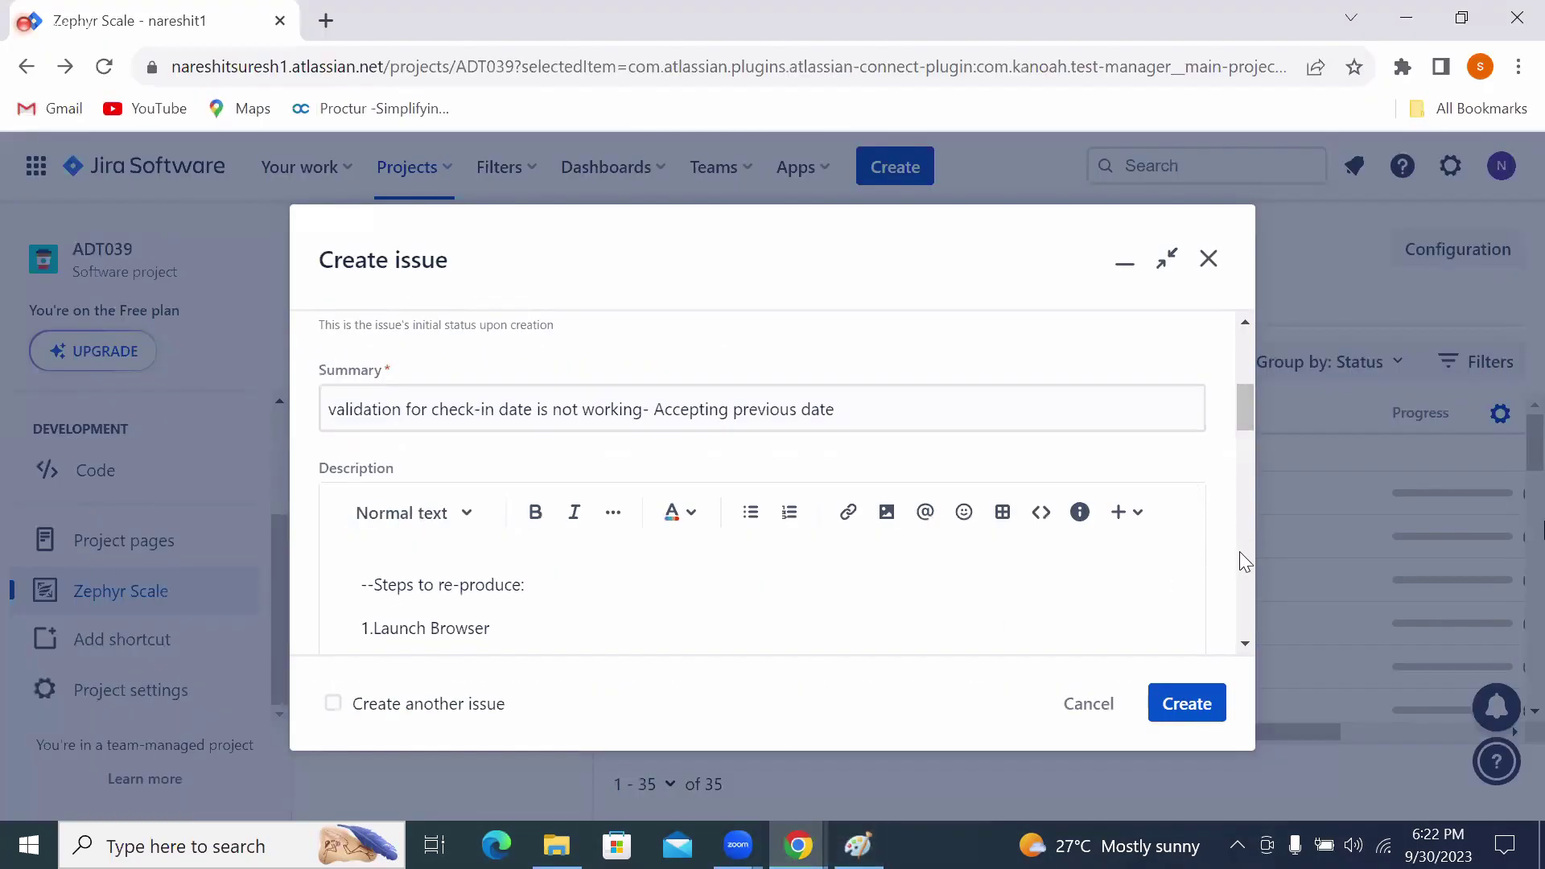
pyautogui.scroll(-4, 1243, 640)
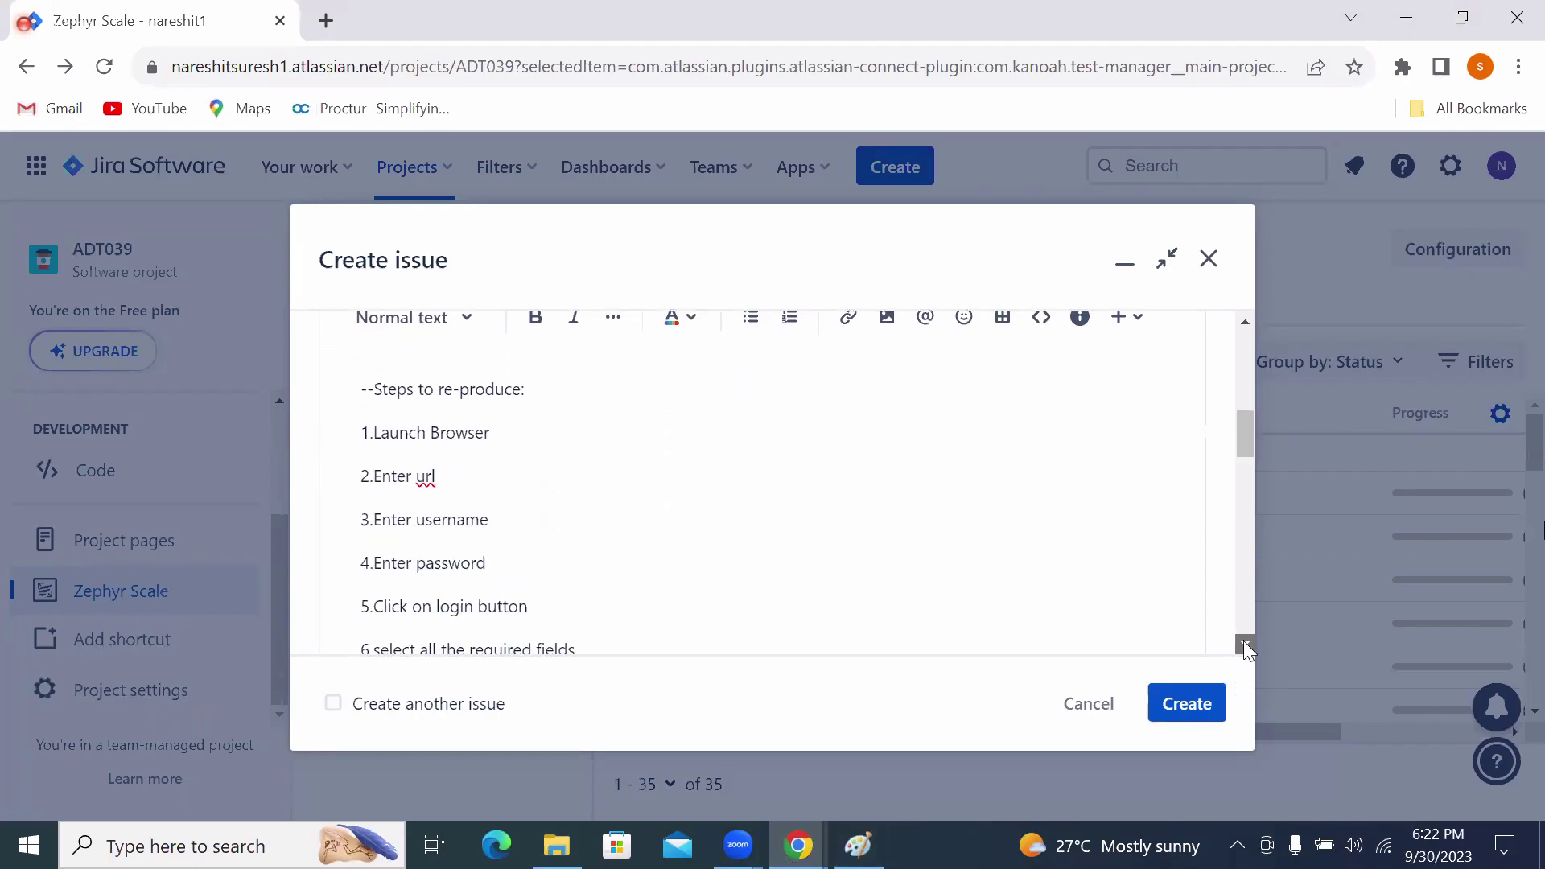
pyautogui.scroll(-6, 1243, 640)
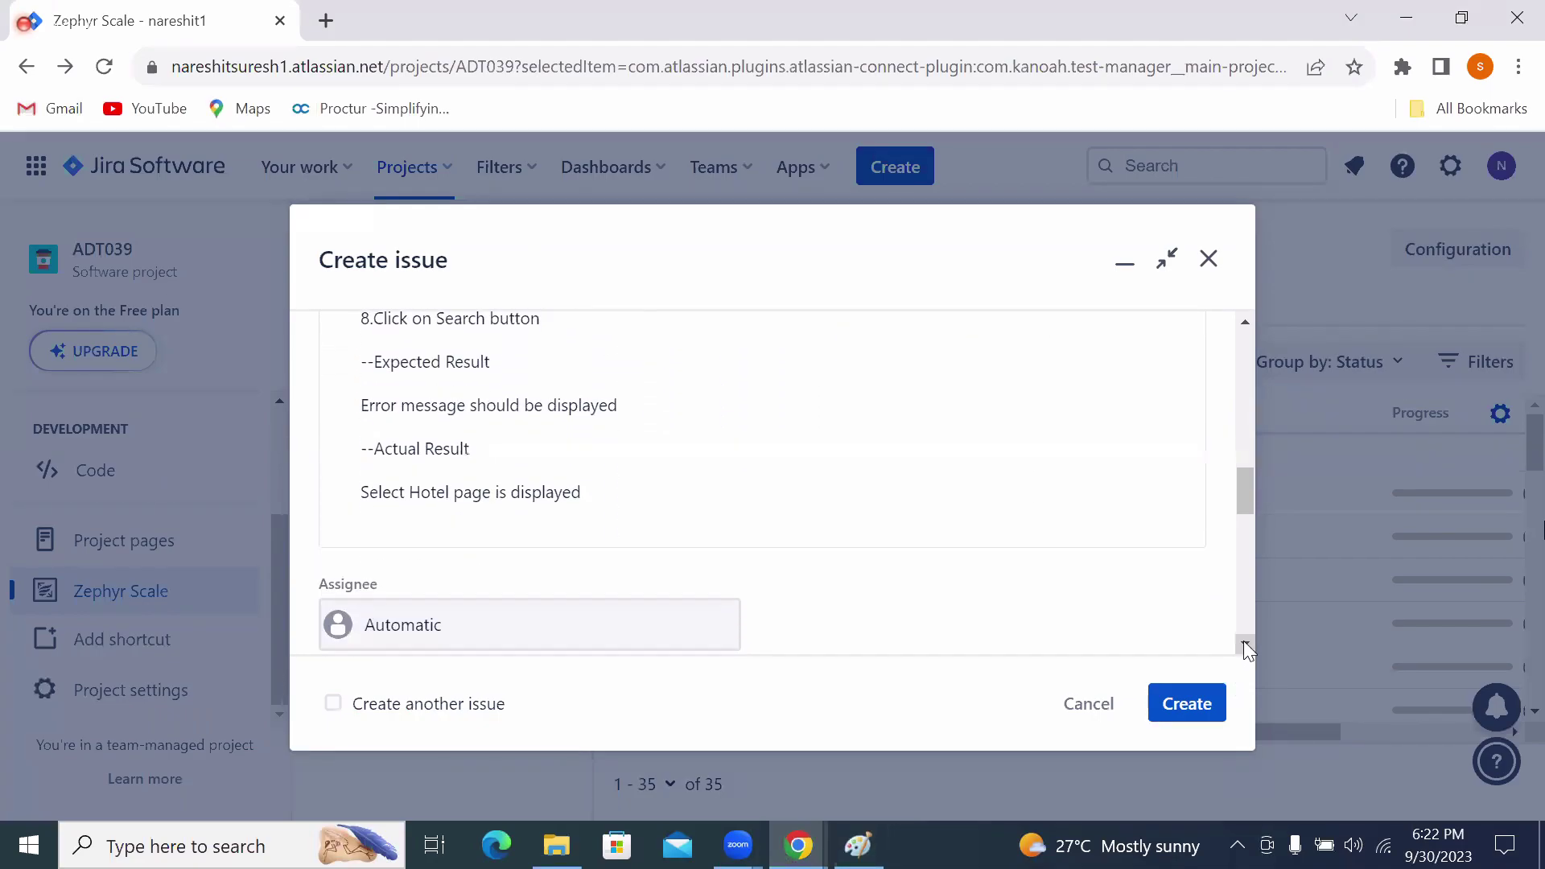
pyautogui.scroll(-1, 1243, 648)
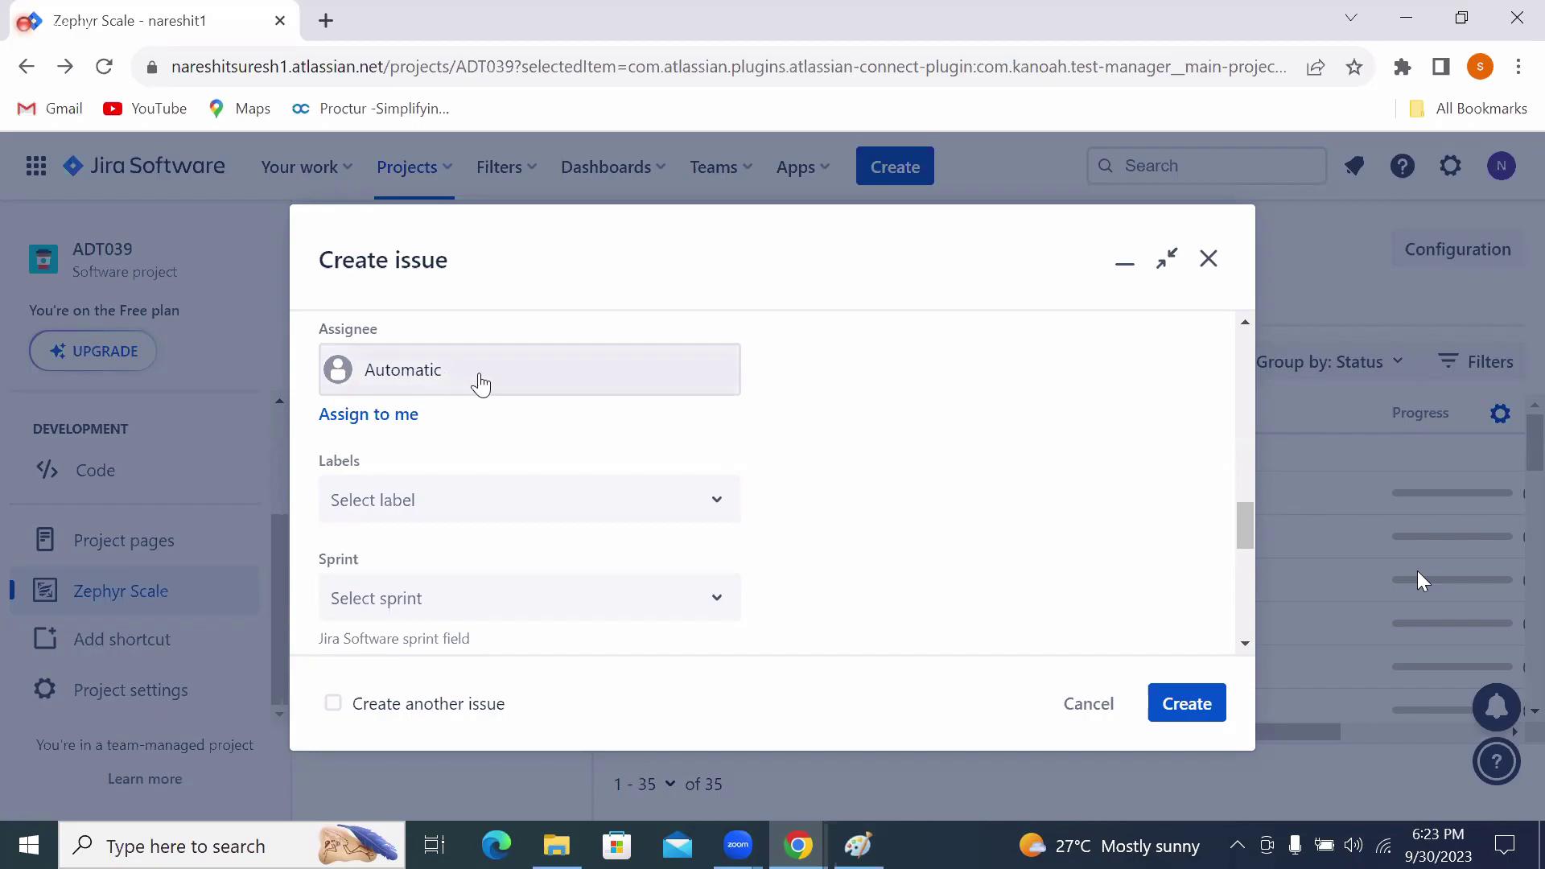
pyautogui.click(495, 378)
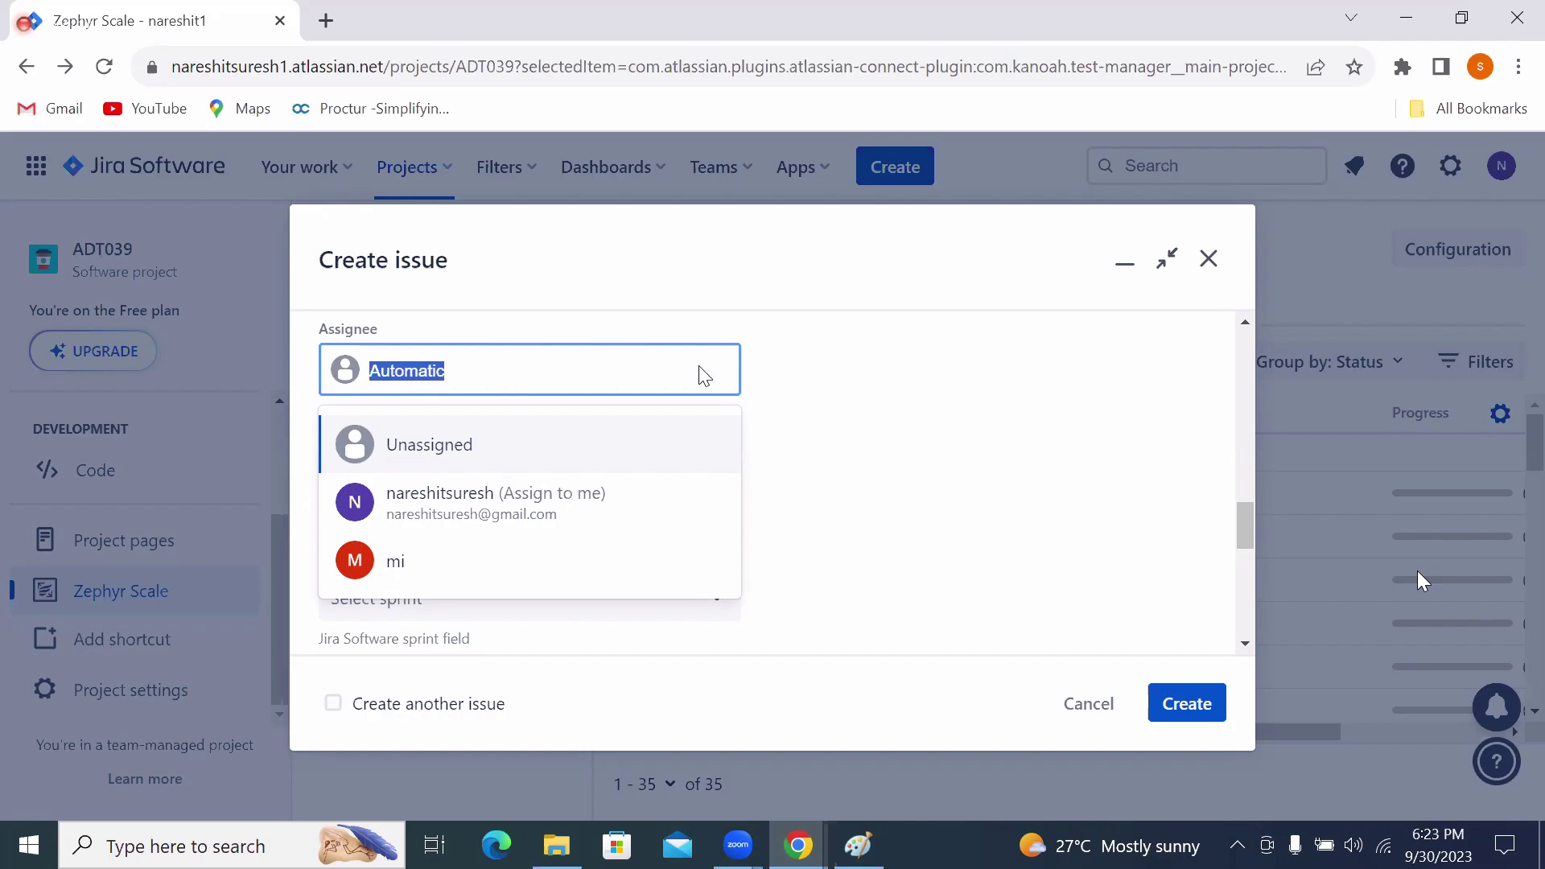
pyautogui.click(965, 395)
pyautogui.click(390, 385)
pyautogui.click(410, 366)
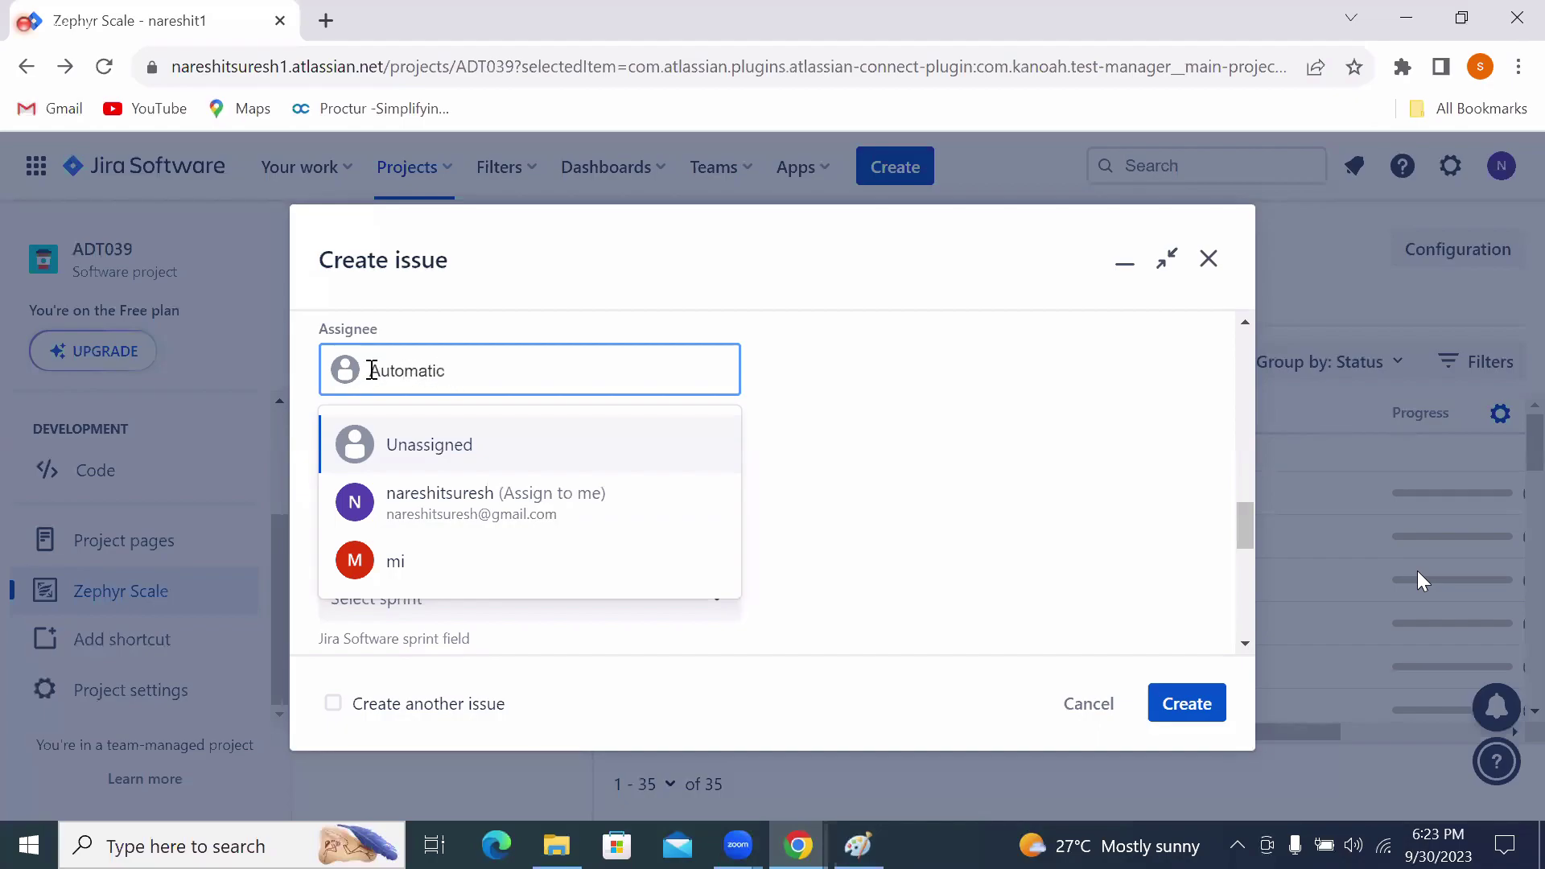
pyautogui.moveTo(372, 371); pyautogui.dragTo(489, 379)
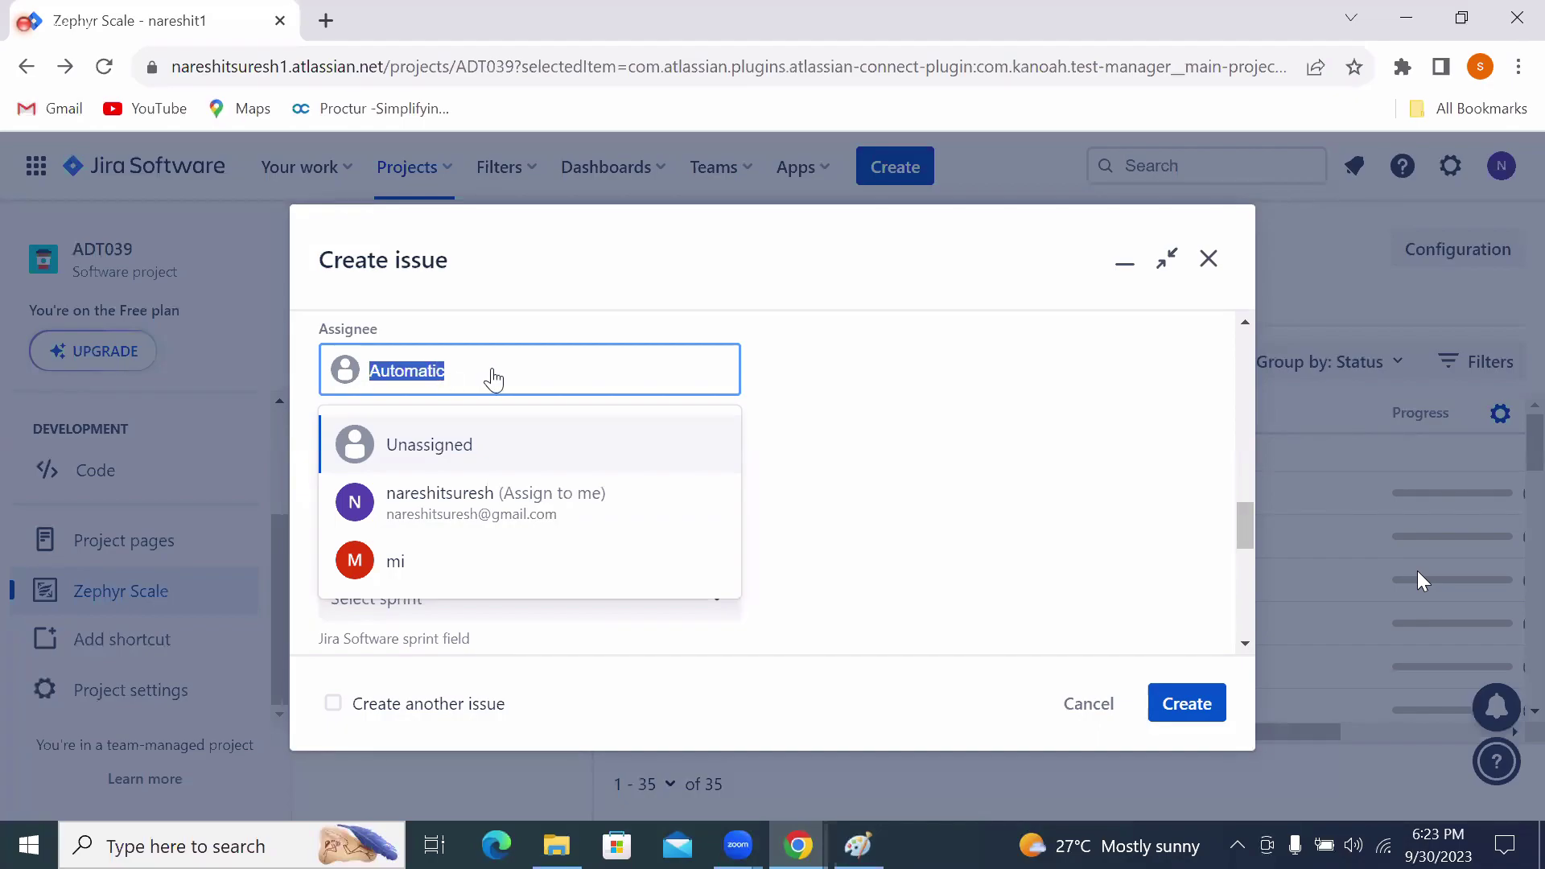
pyautogui.click(884, 379)
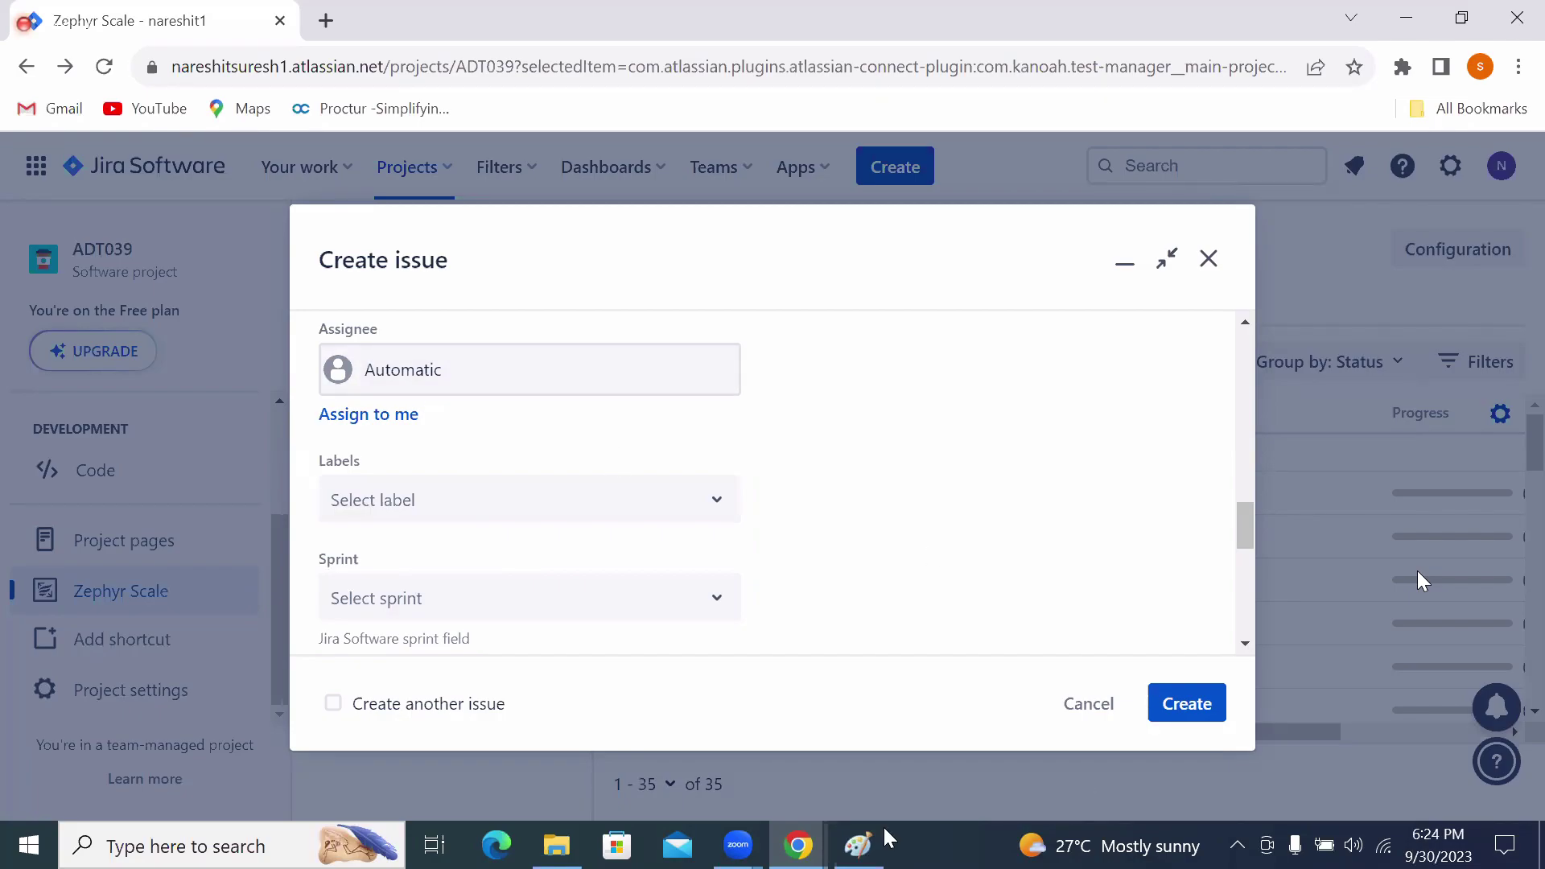
# Switch to Paint and complete the started line of the notes as "--Select Asignee as - Automatic".
pyautogui.moveTo(858, 841)
pyautogui.click(885, 772)
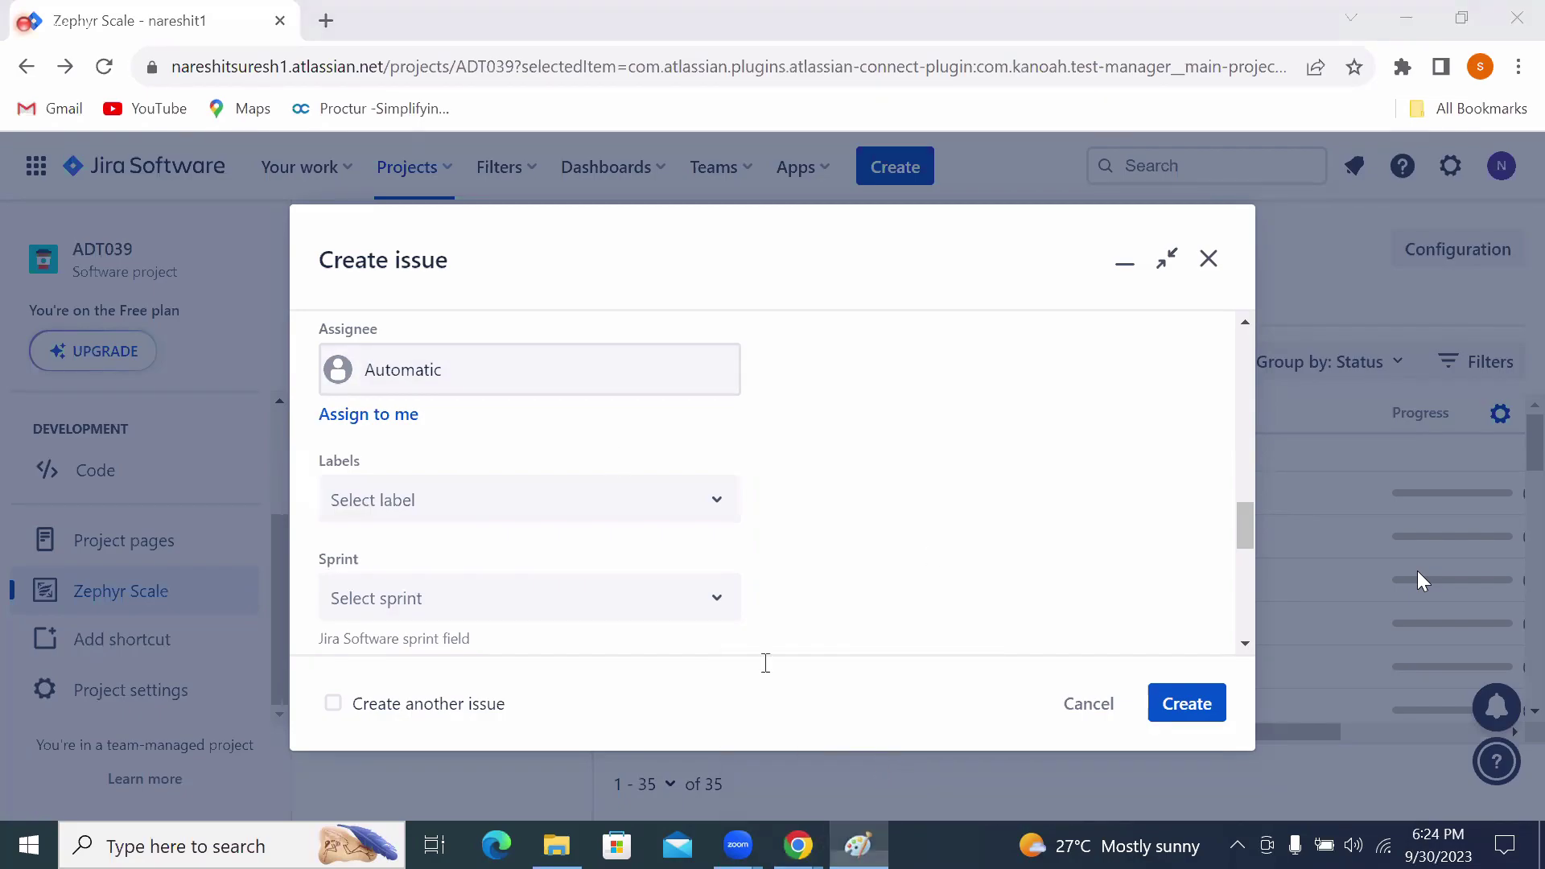
pyautogui.write('Provide')
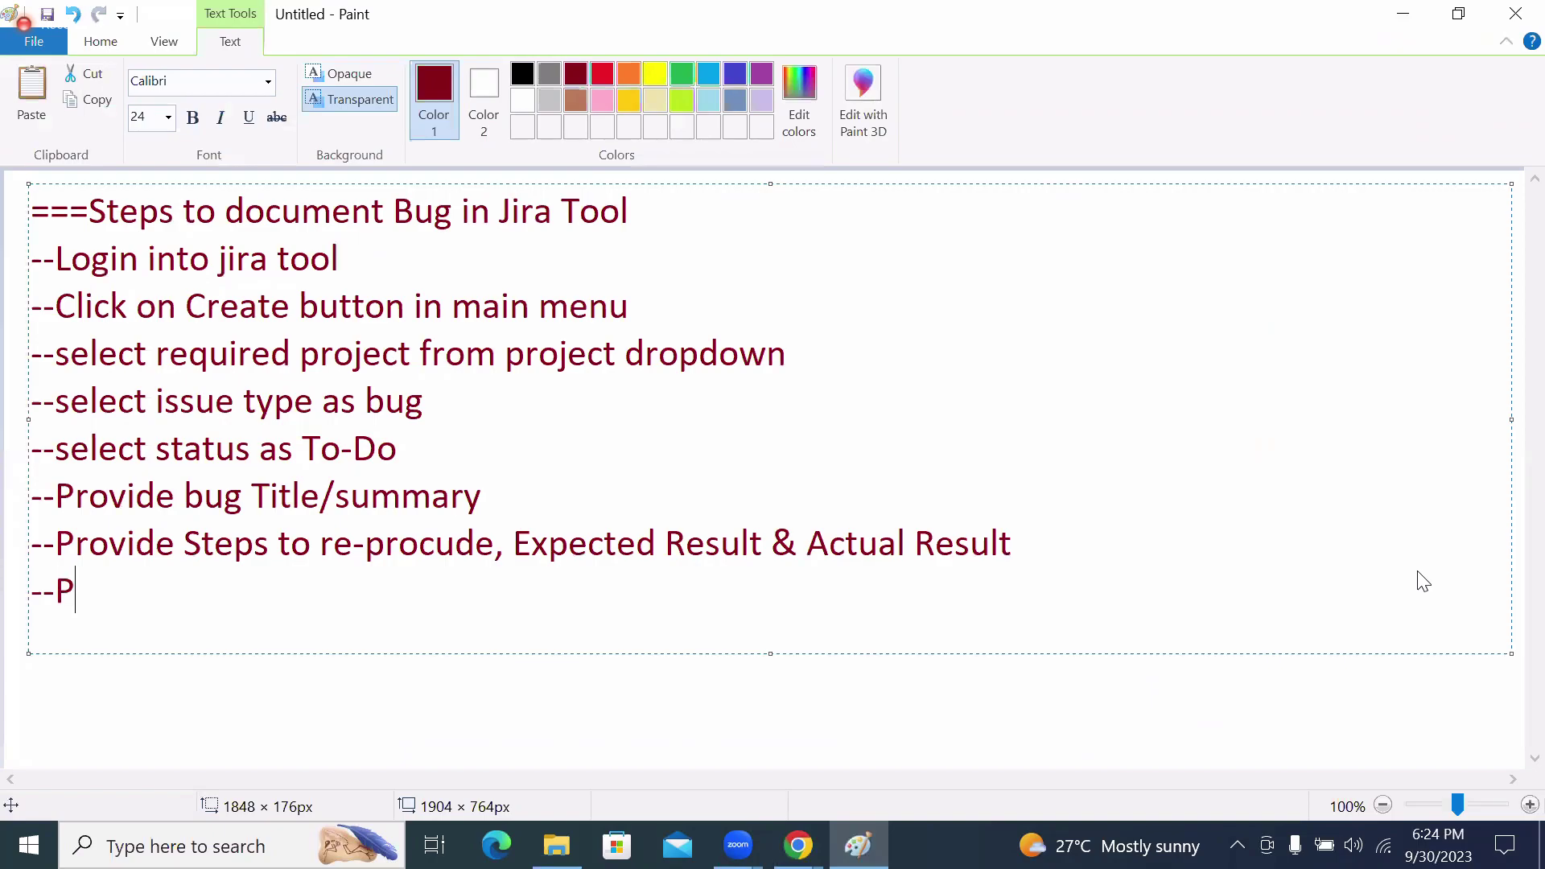
pyautogui.press('BackSpace')
pyautogui.press('BackSpace')
pyautogui.press('BackSpace')
pyautogui.press('BackSpace')
pyautogui.press('BackSpace')
pyautogui.press('BackSpace')
pyautogui.press('BackSpace')
pyautogui.write('Select ')
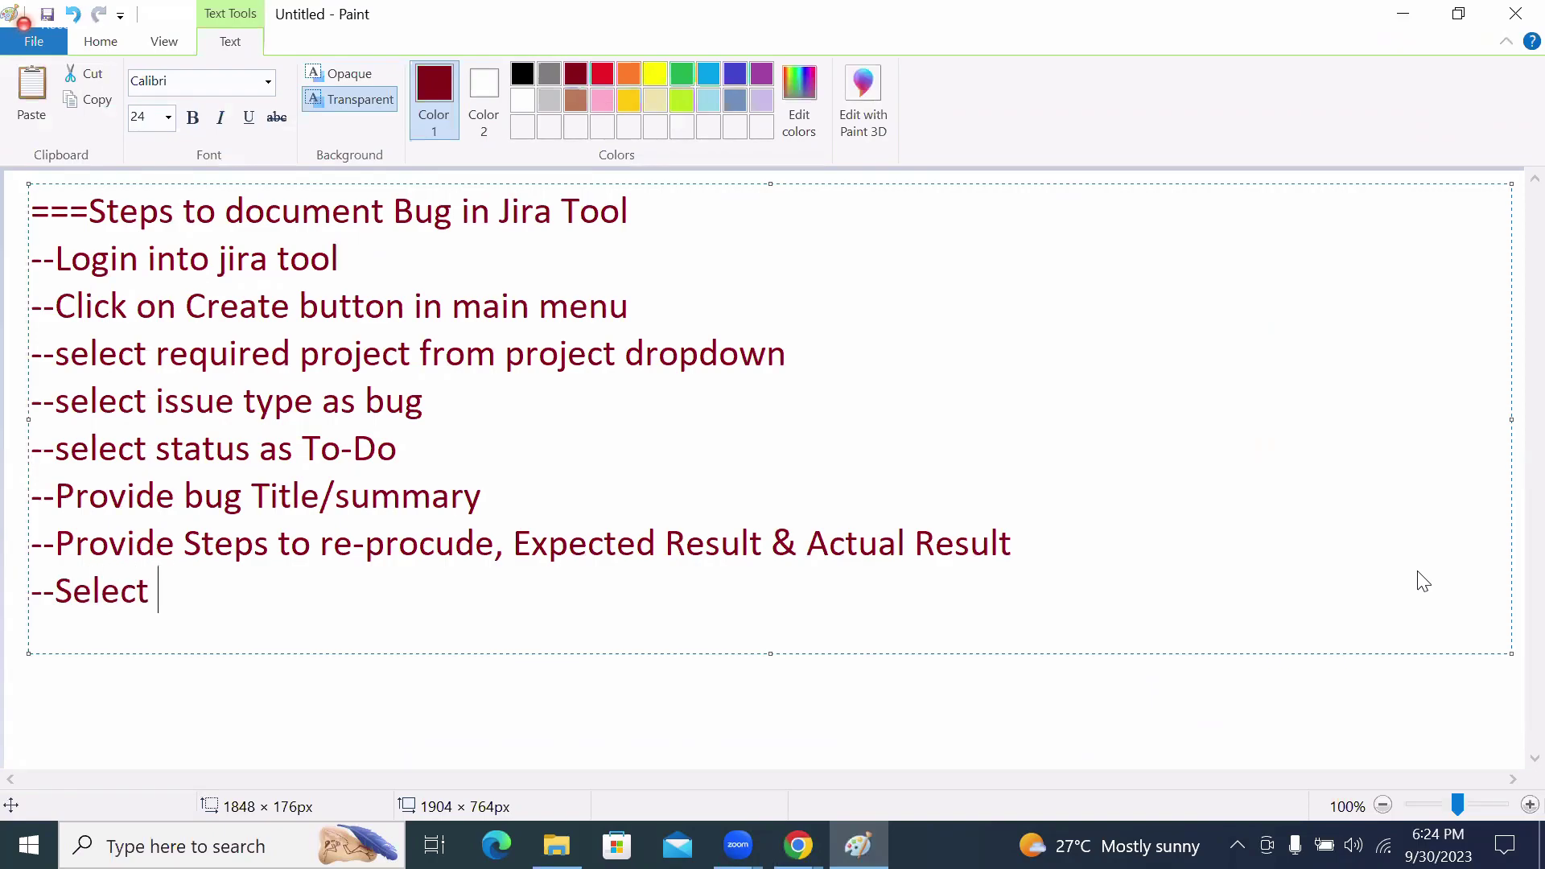
pyautogui.write('Asignee as - Automatic')
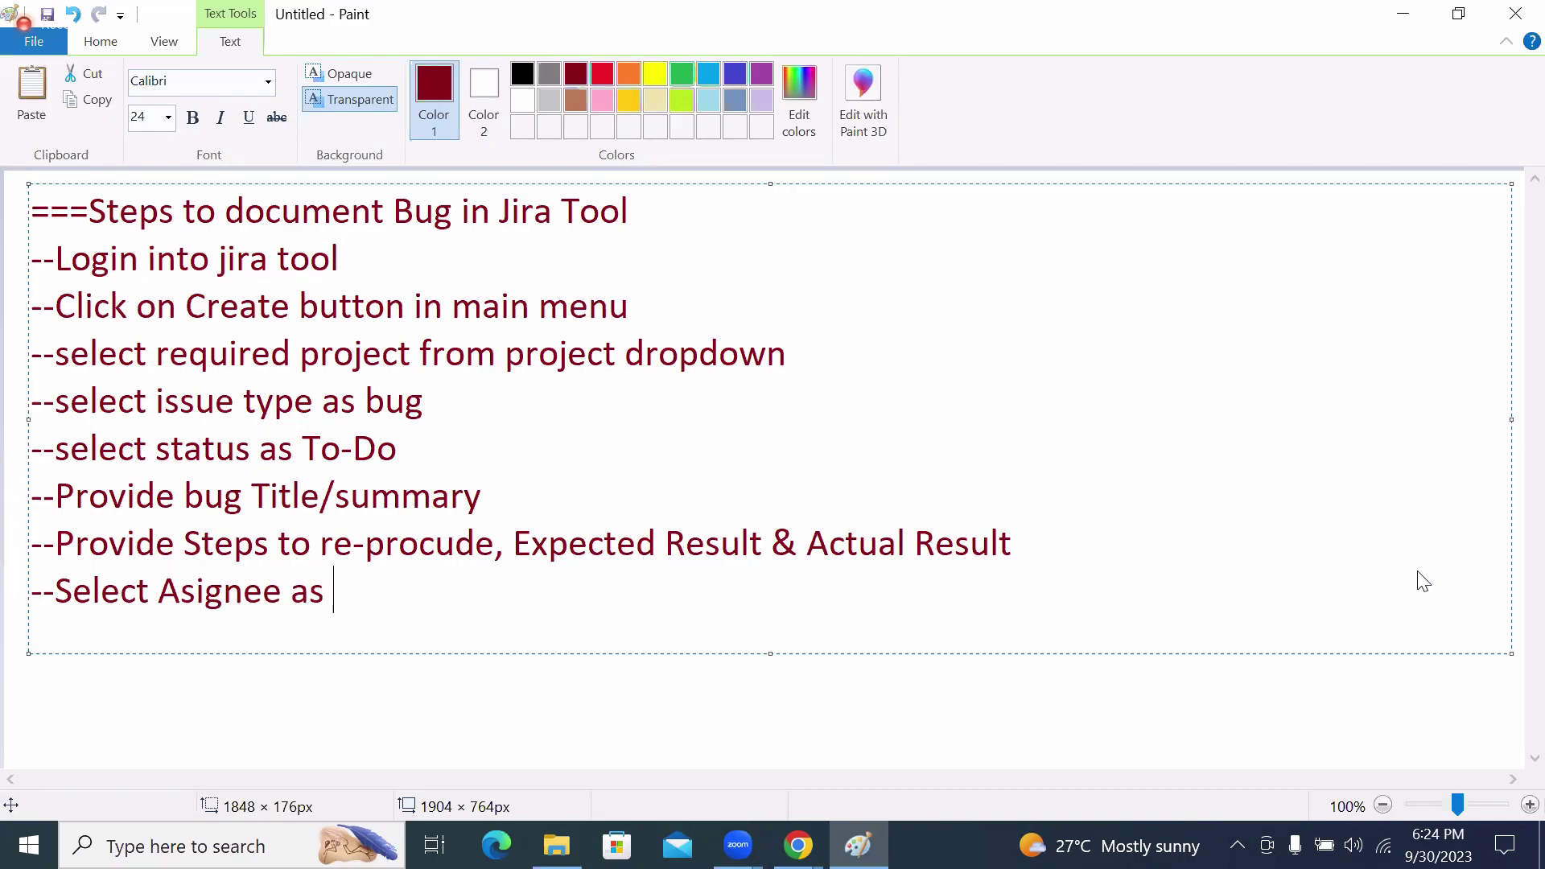
pyautogui.press('Return')
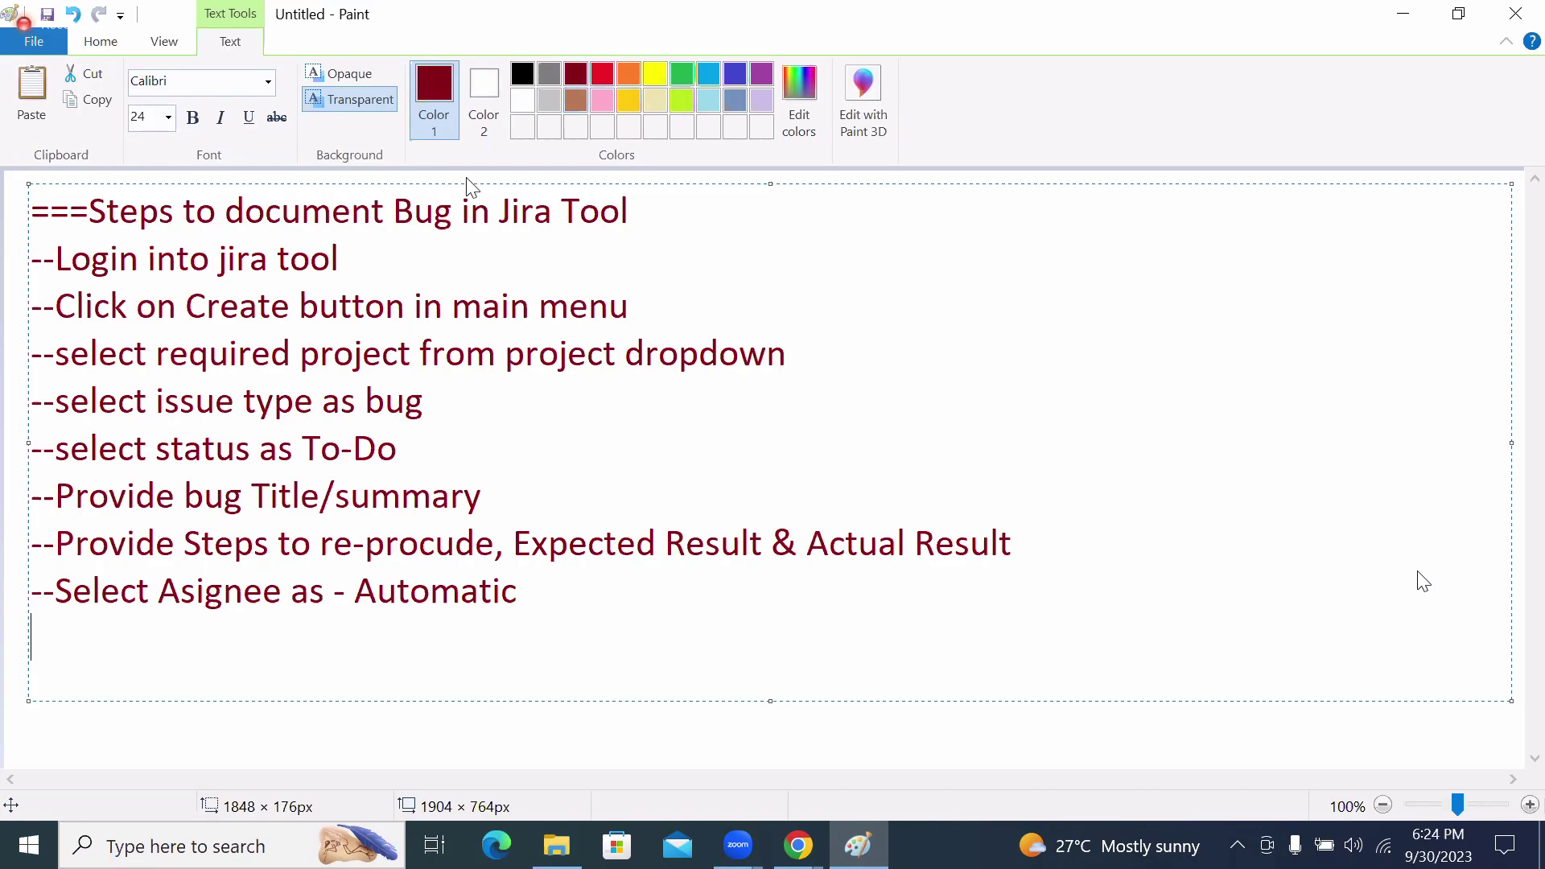
# Switch to the Jira Create issue form and set the bug's Sprint to ADT039 Sprint 1.
pyautogui.click(1473, 423)
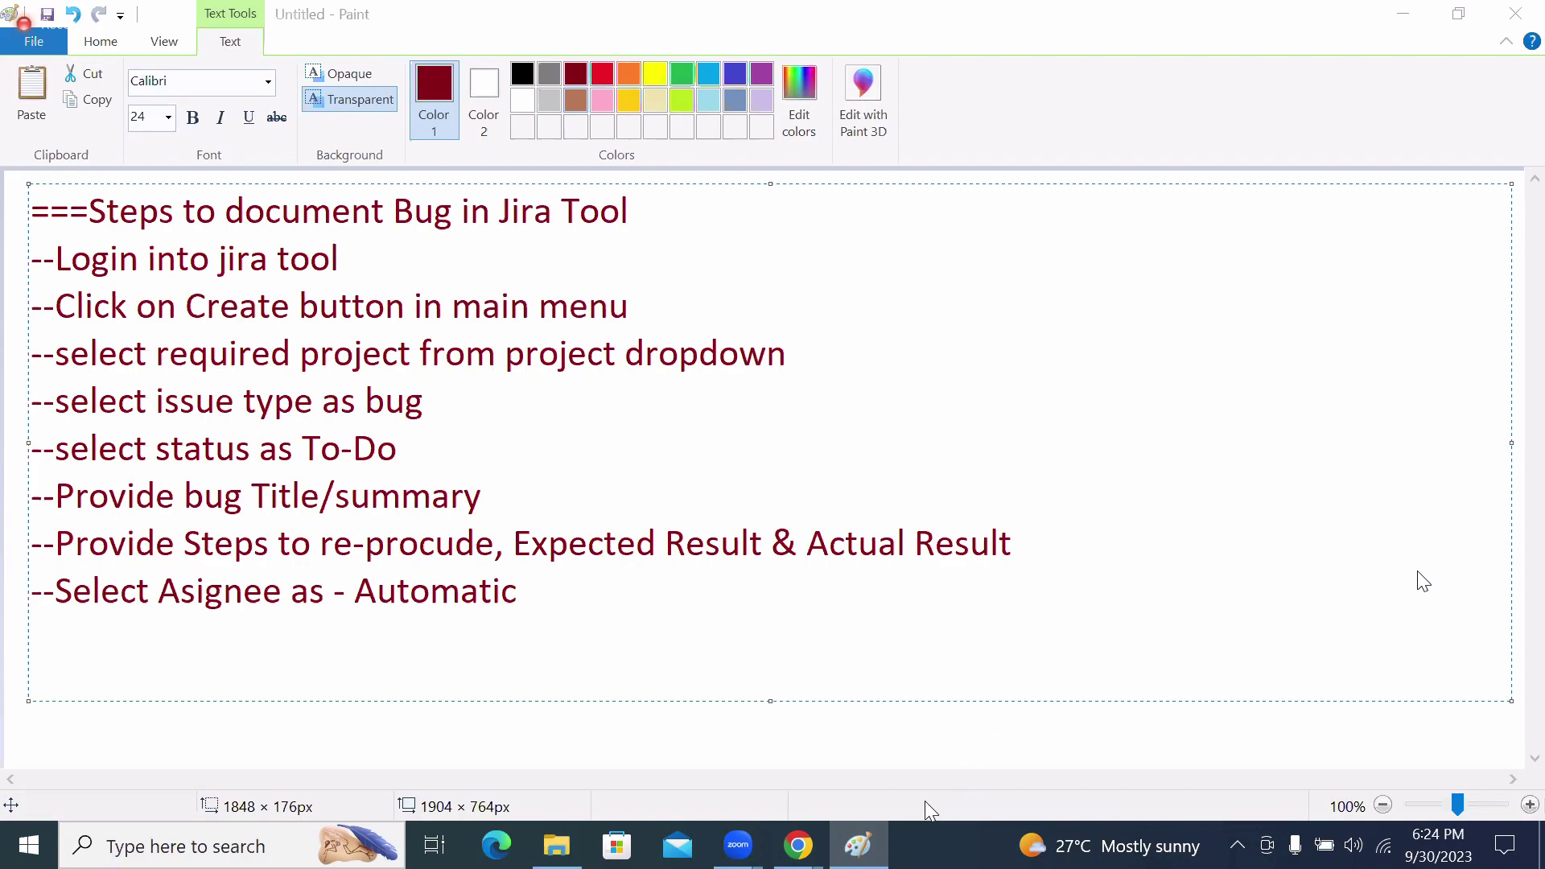
pyautogui.moveTo(861, 847)
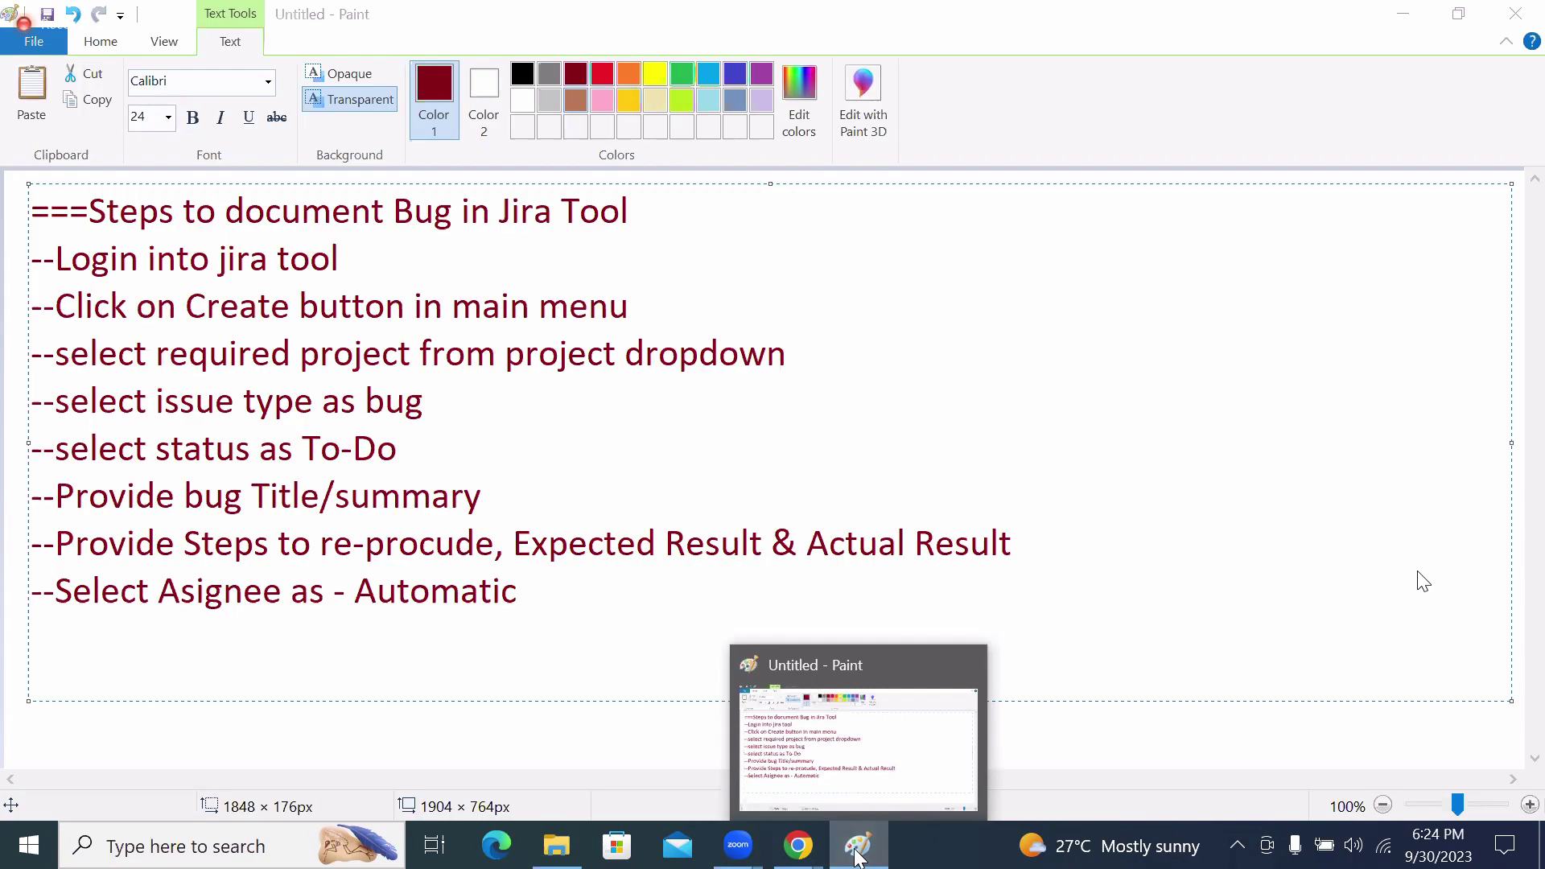
pyautogui.click(858, 848)
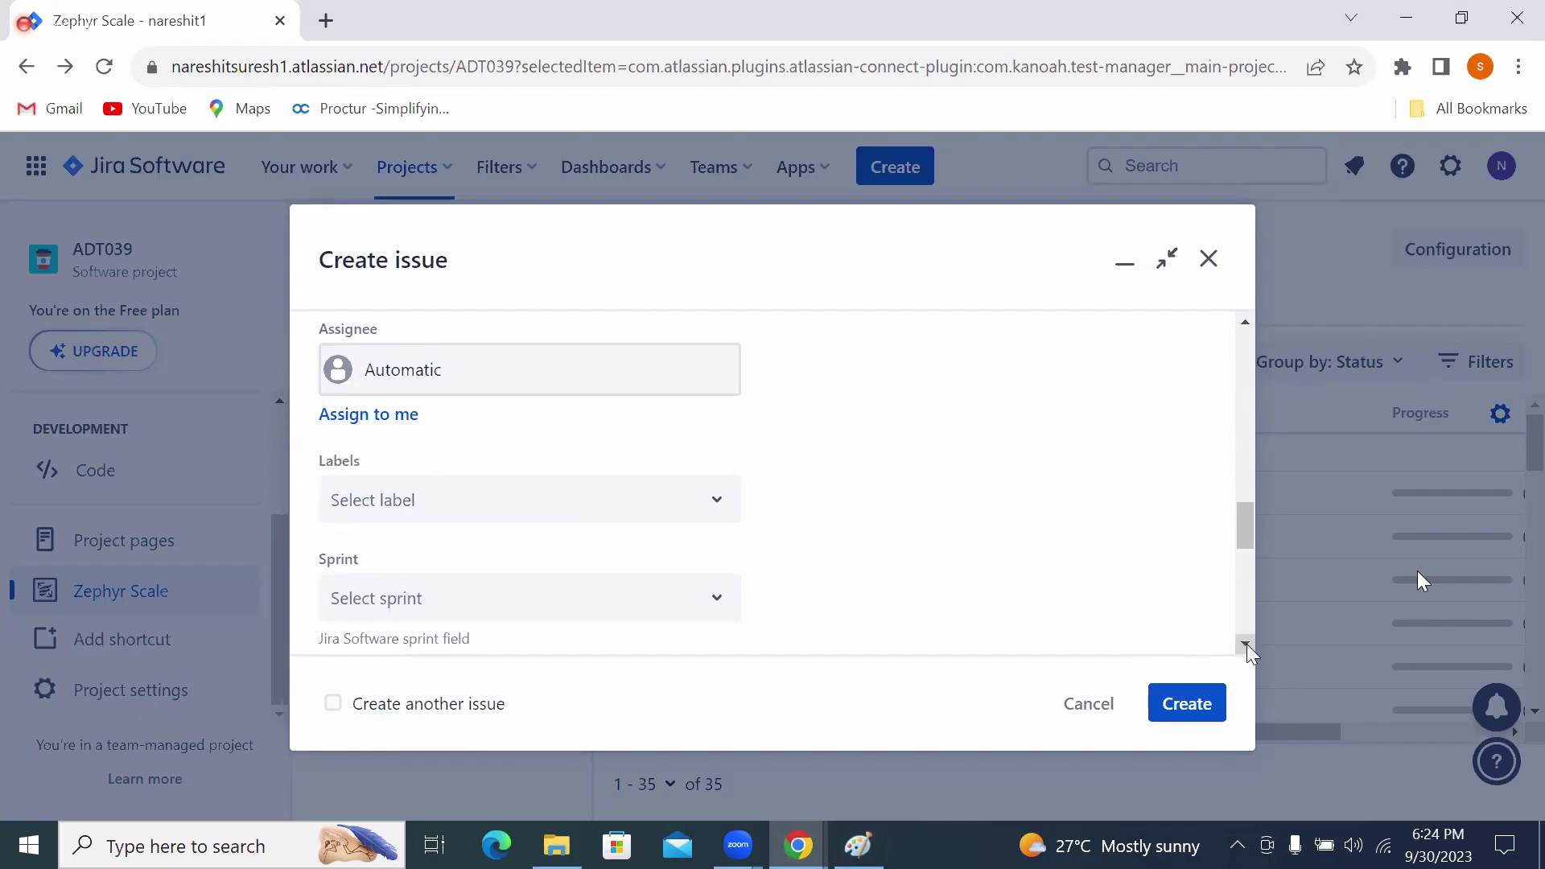
pyautogui.scroll(-4, 1246, 651)
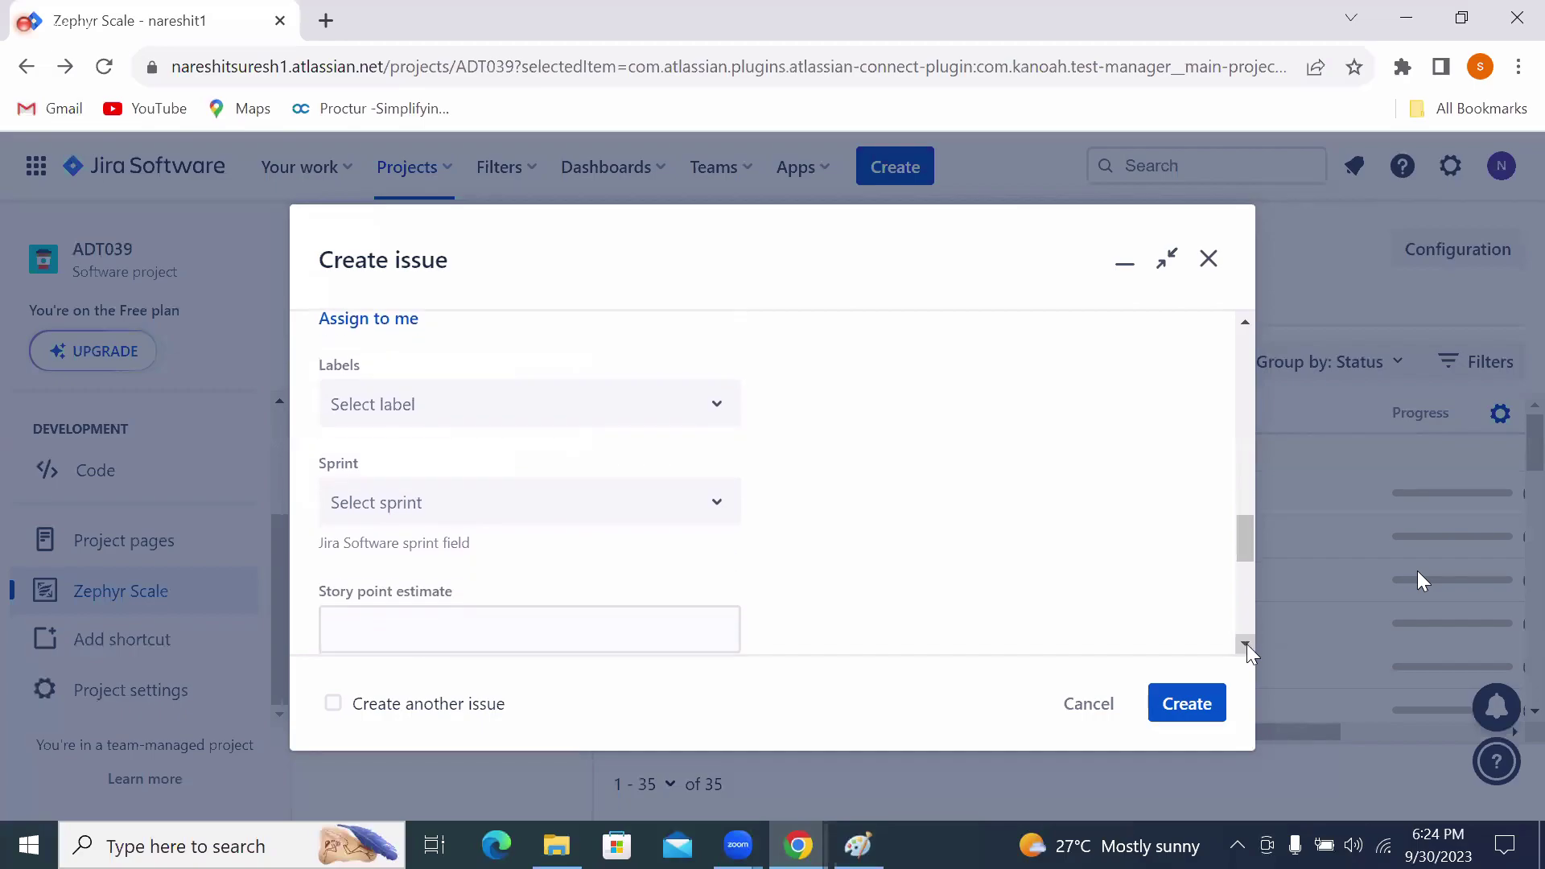
pyautogui.scroll(-1, 1246, 647)
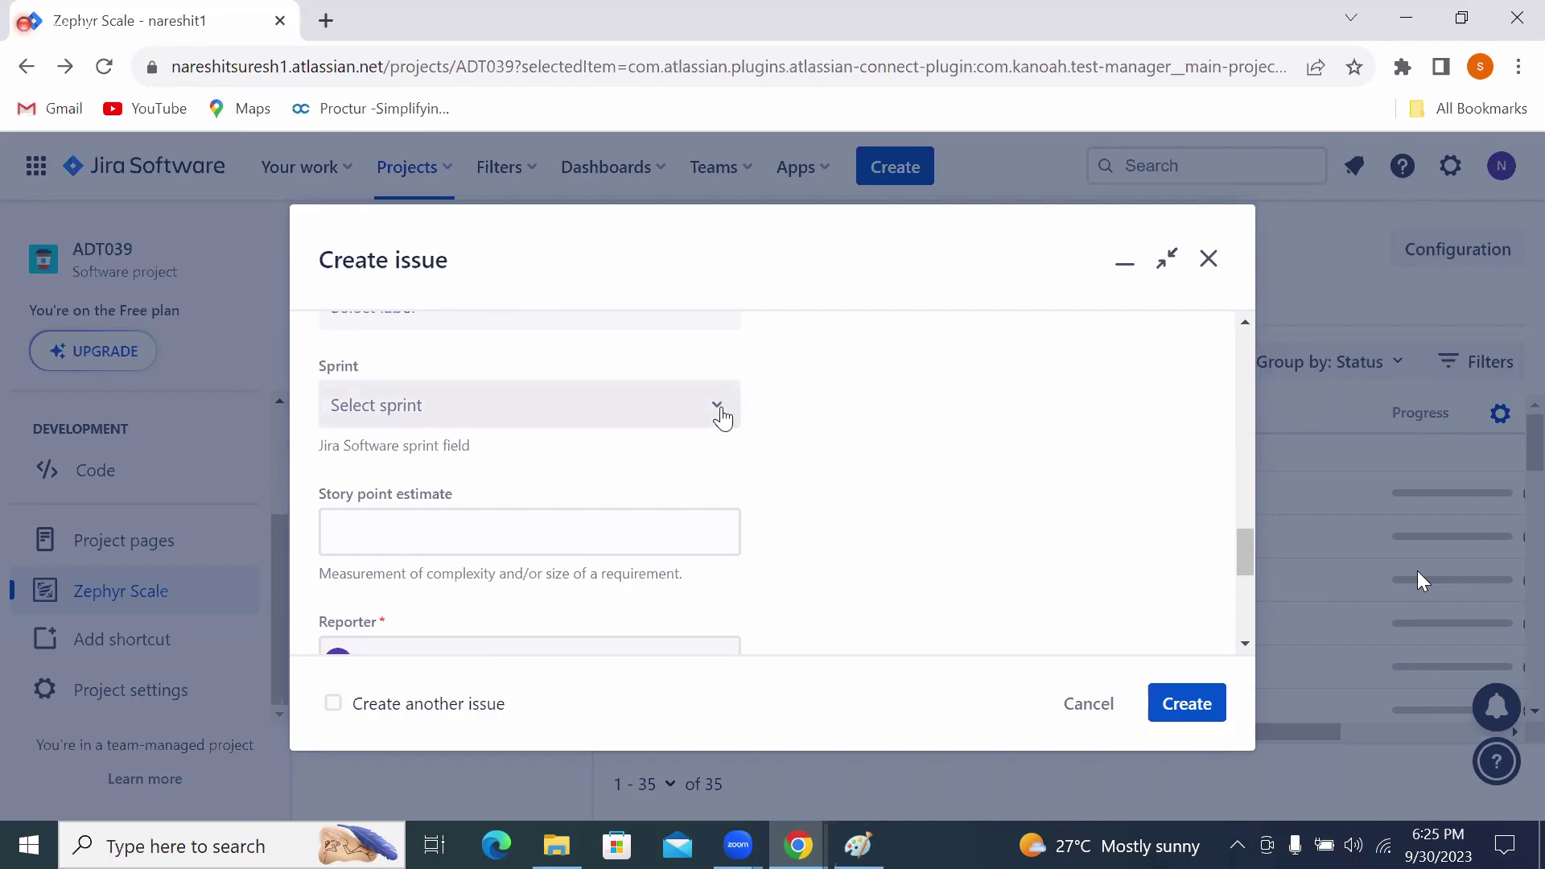
pyautogui.click(722, 417)
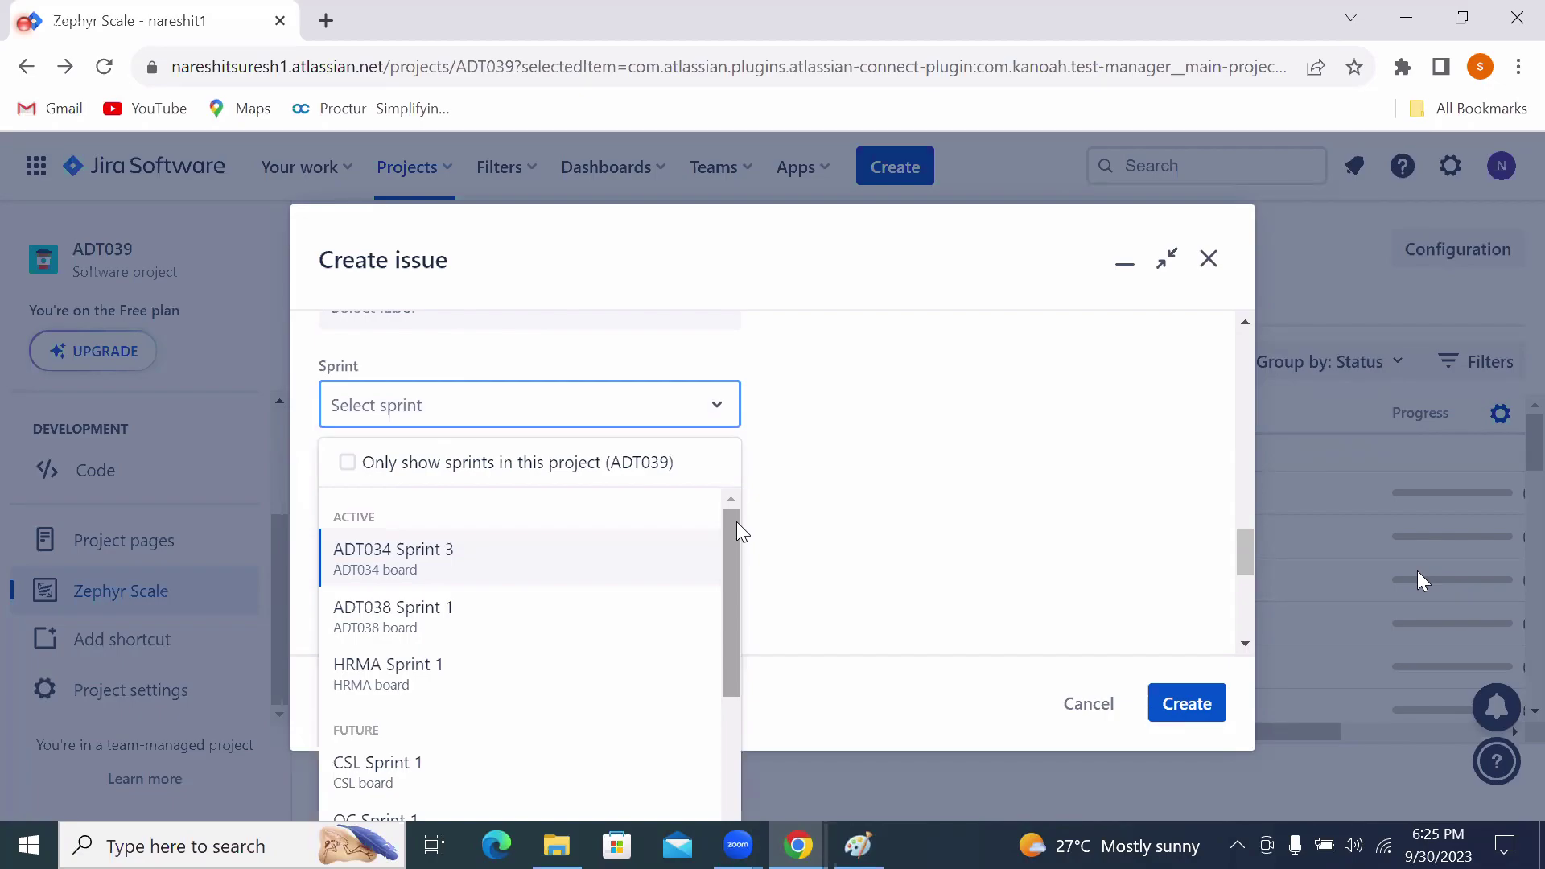
pyautogui.moveTo(737, 555); pyautogui.dragTo(735, 690)
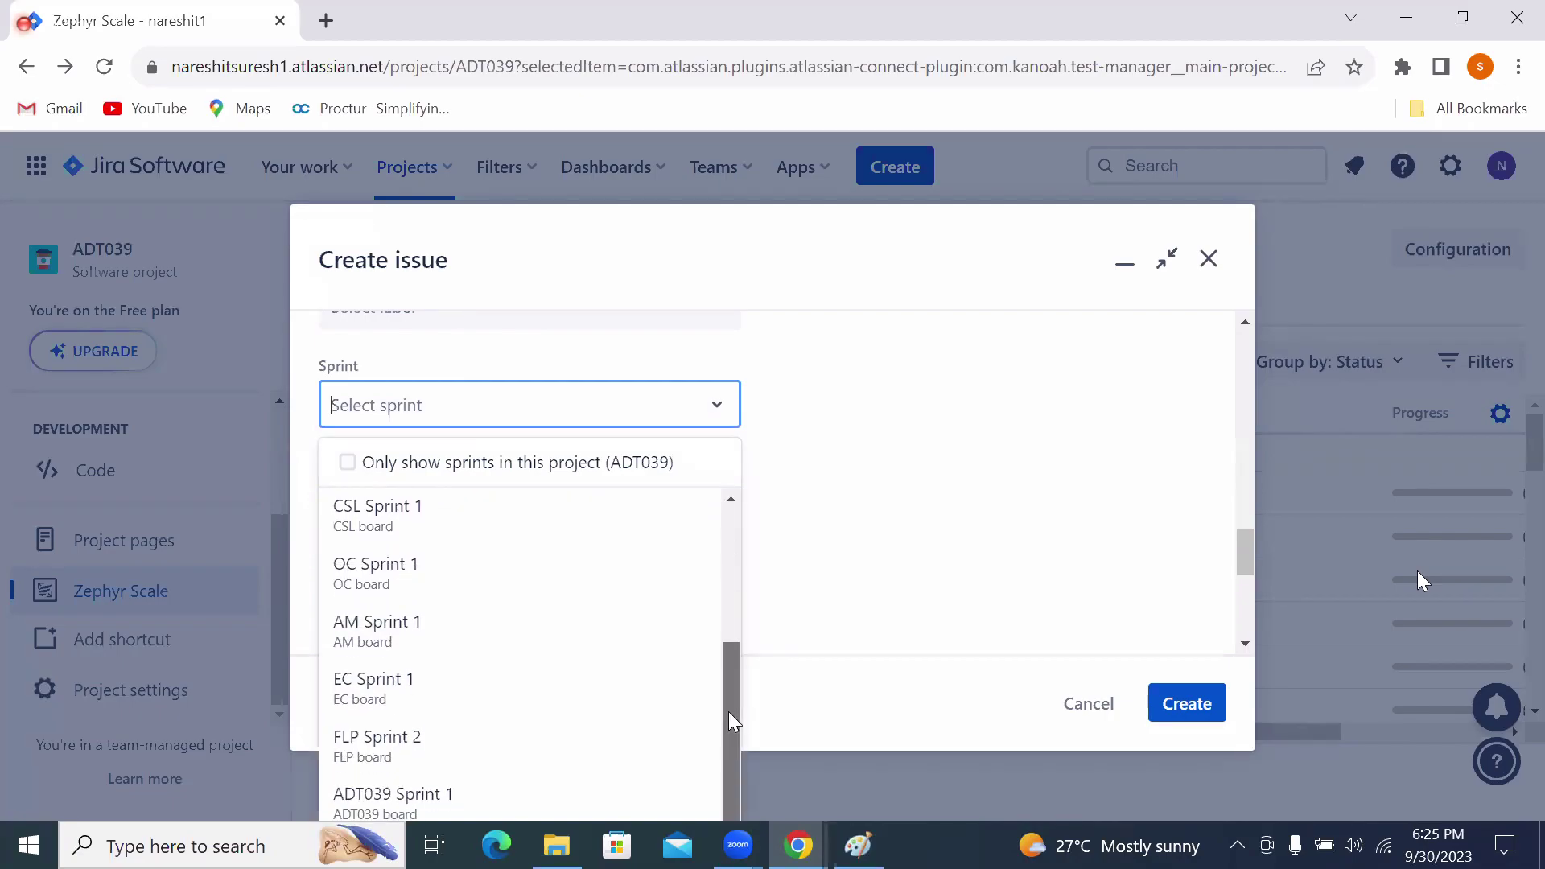
pyautogui.moveTo(732, 720)
pyautogui.mouseDown()
pyautogui.moveTo(735, 596)
pyautogui.moveTo(735, 721)
pyautogui.mouseUp()
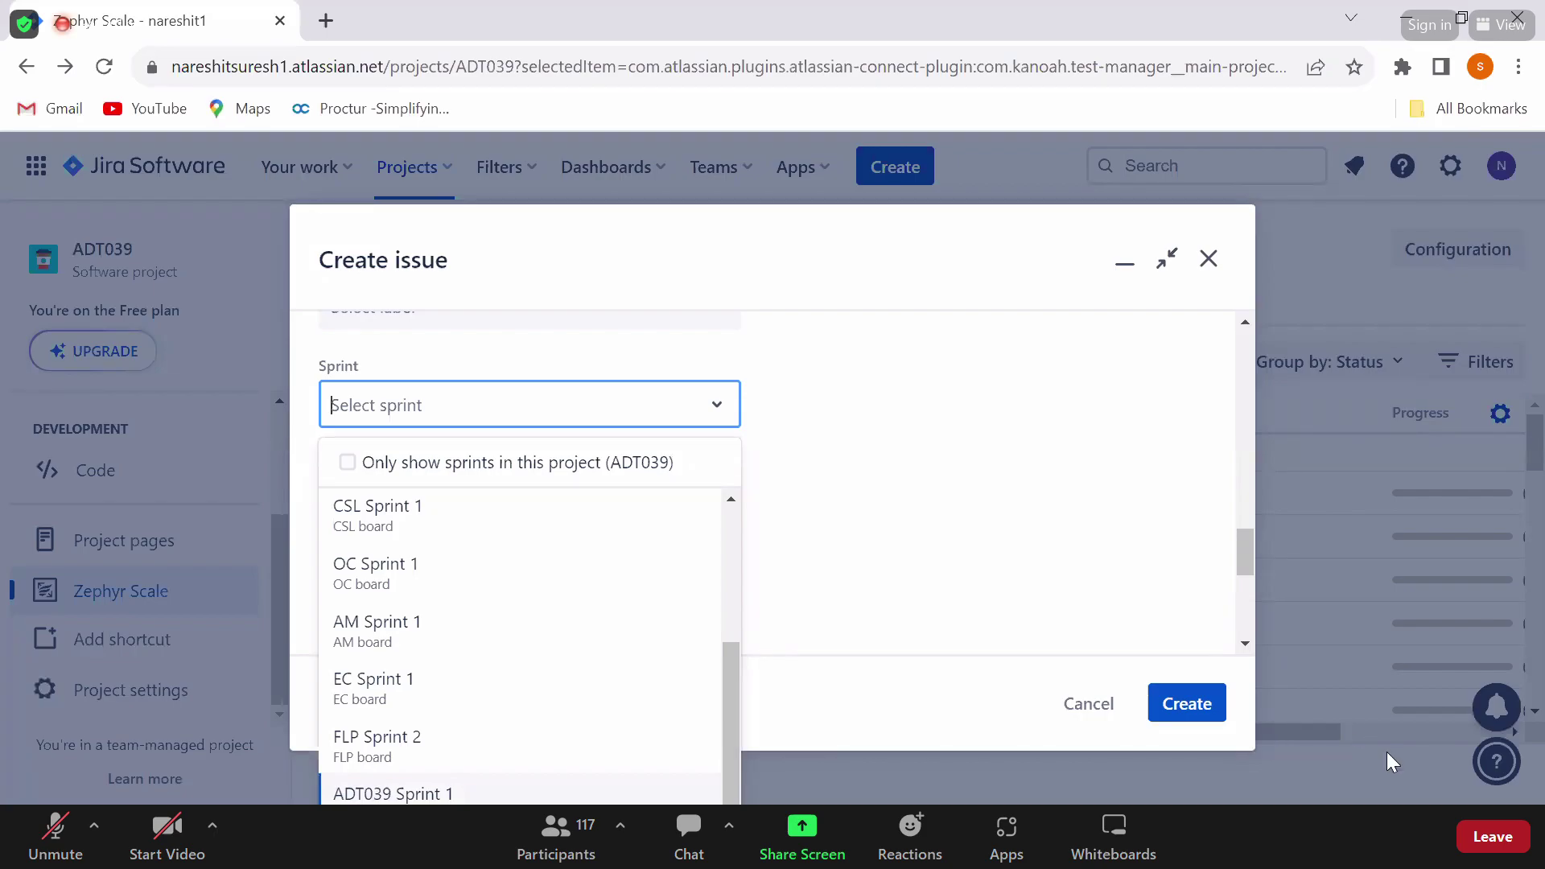
pyautogui.click(375, 802)
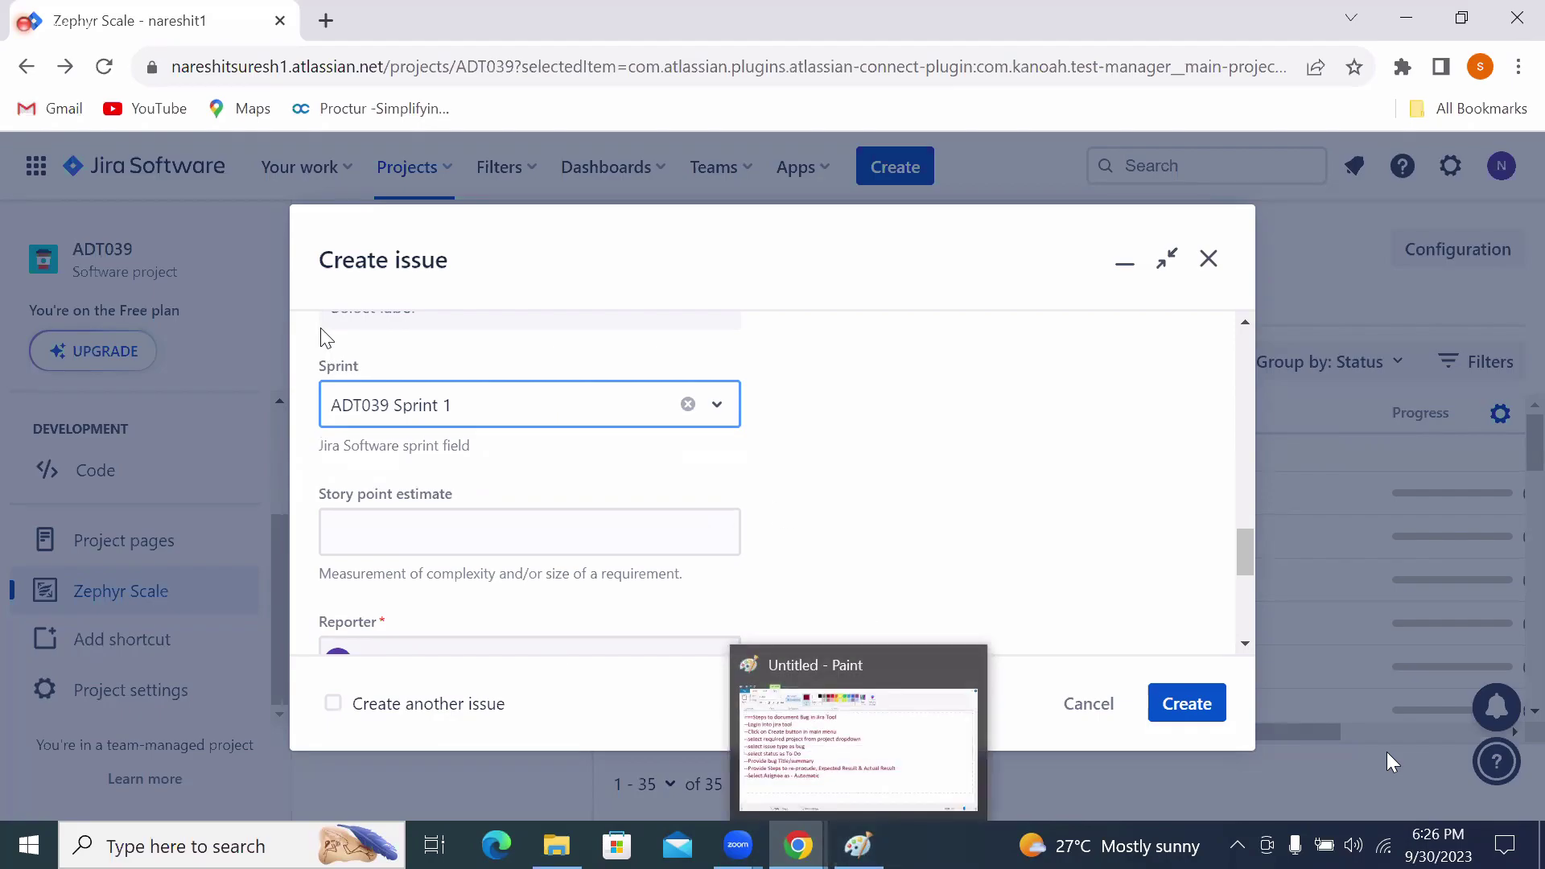
pyautogui.click(490, 411)
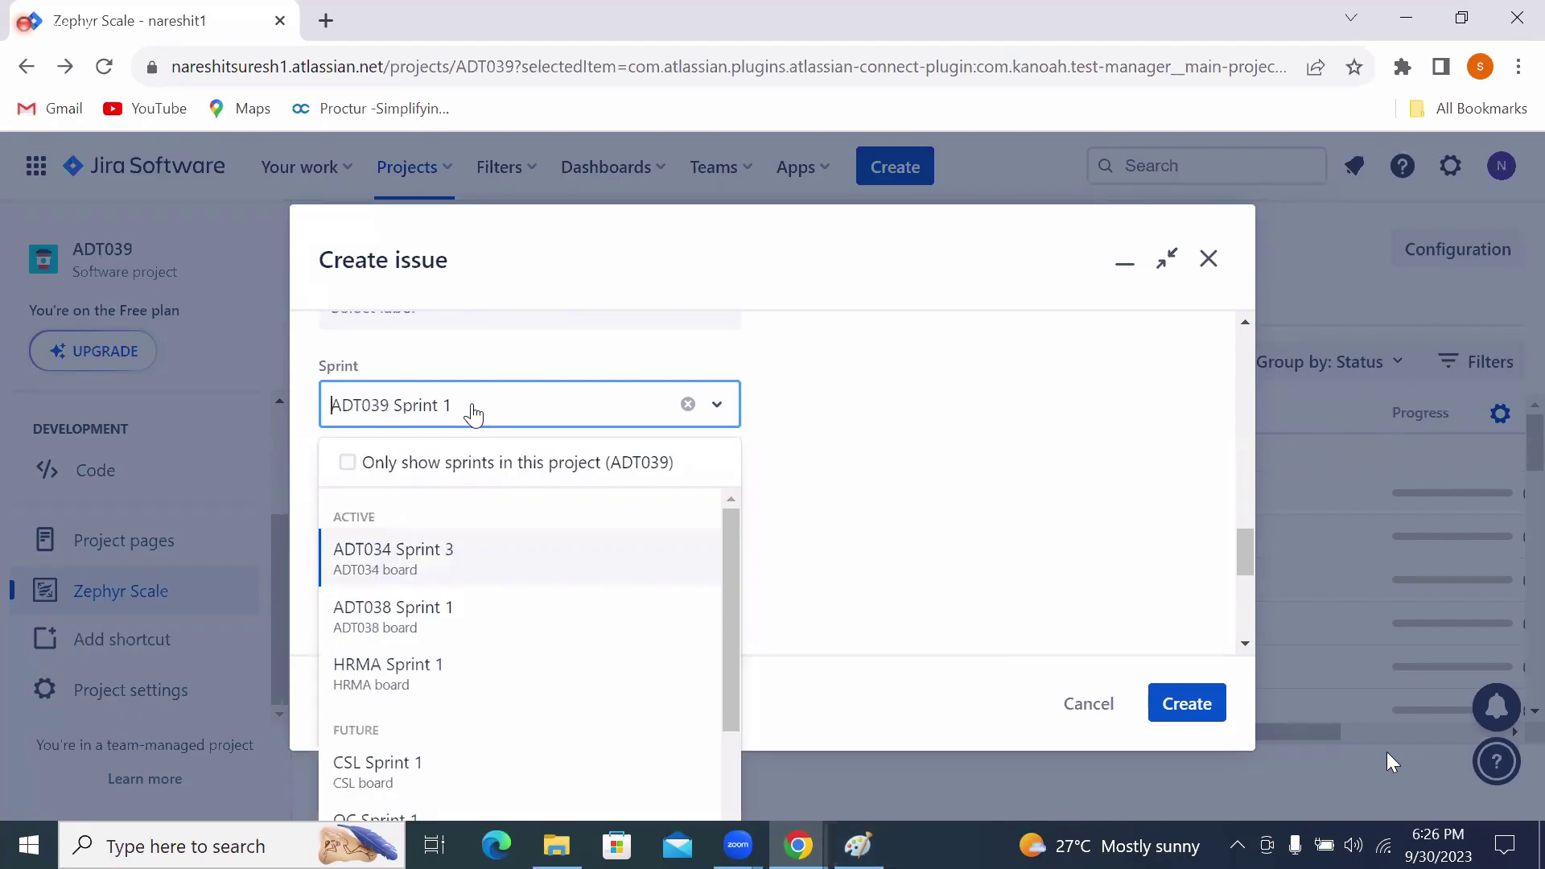
pyautogui.click(375, 411)
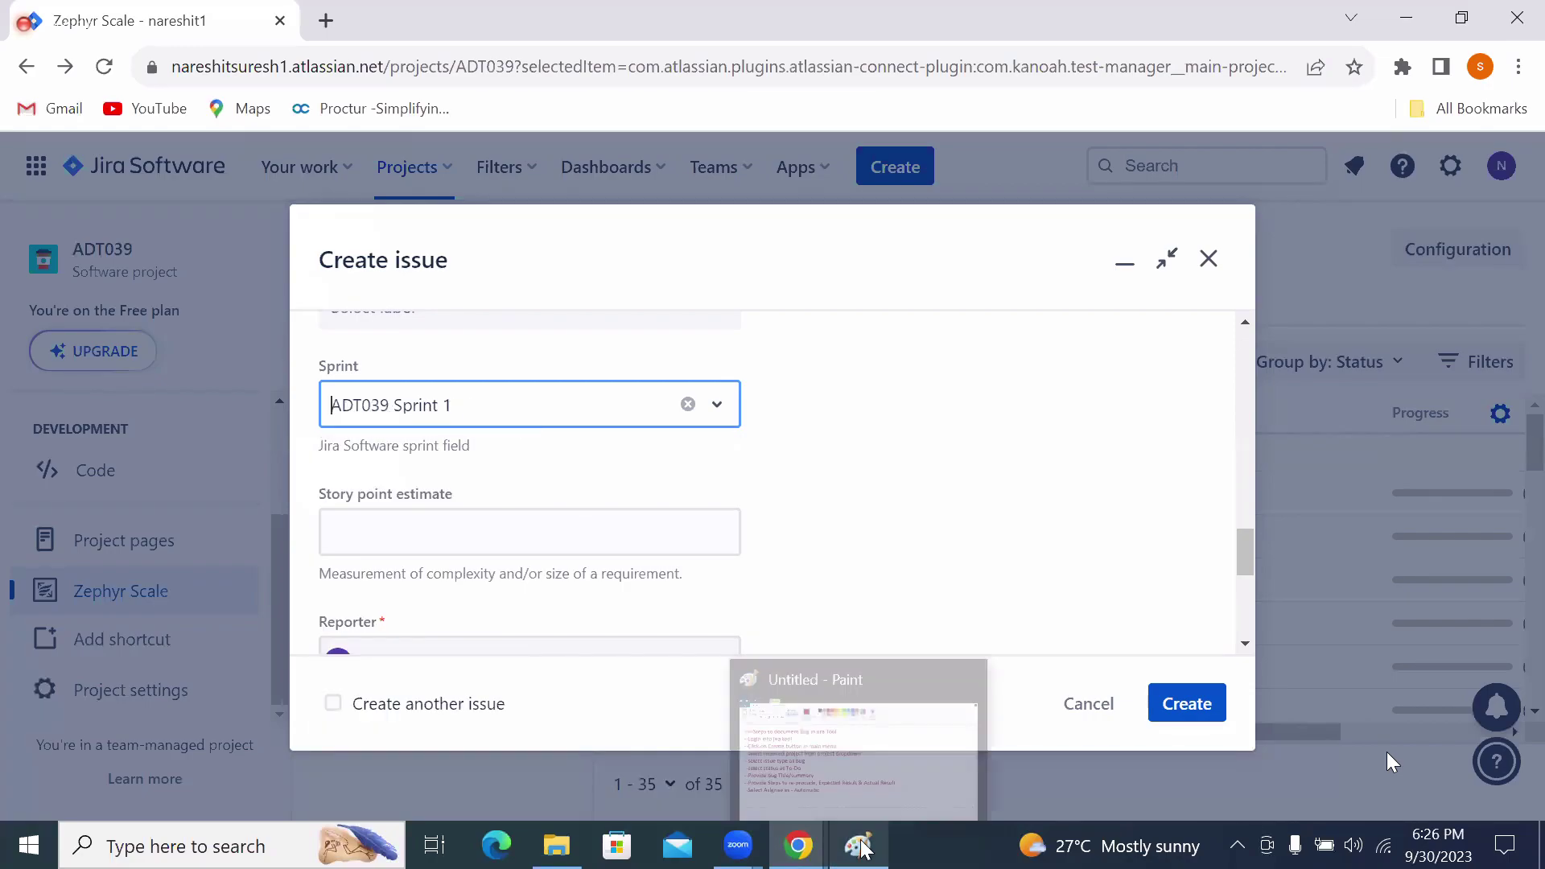
# Switch to Paint and add the line "--Select Required Sprint" to the notes.
pyautogui.click(828, 779)
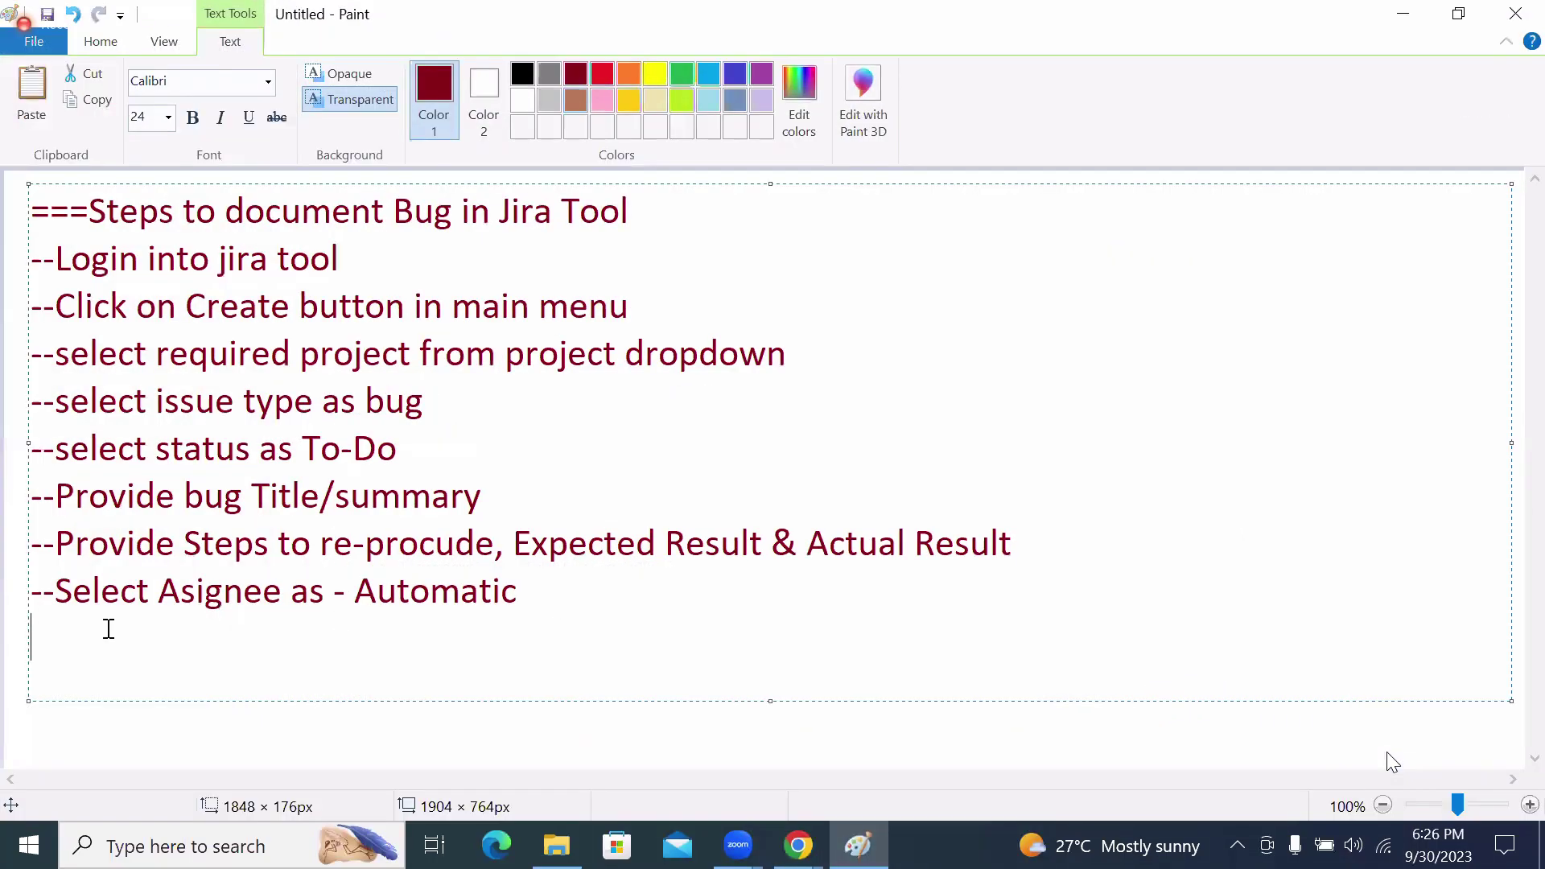
pyautogui.write('--Select ')
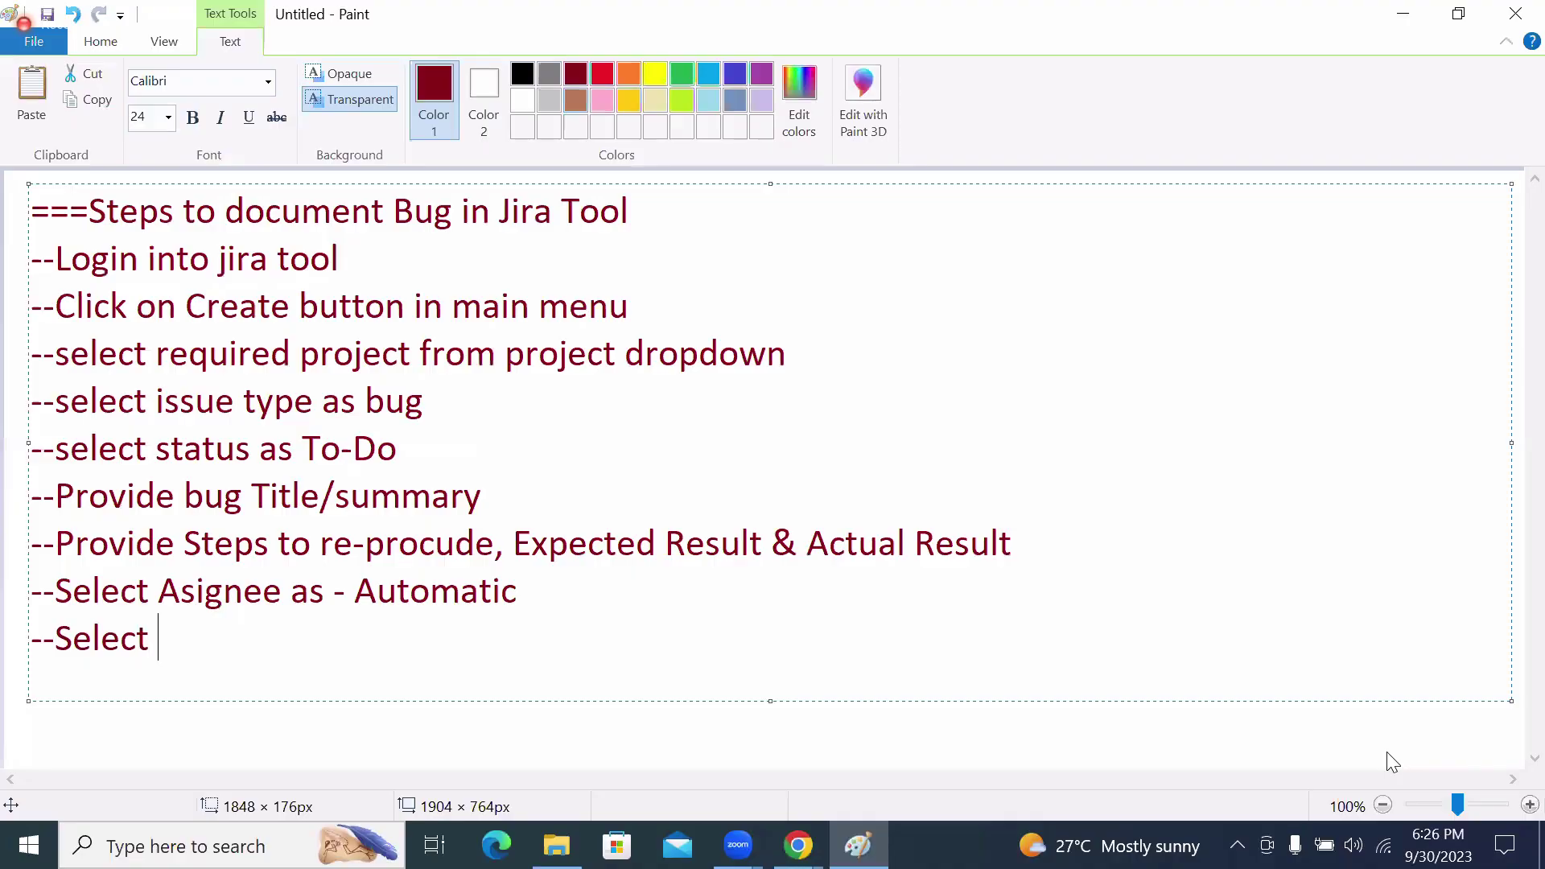
pyautogui.write('Require')
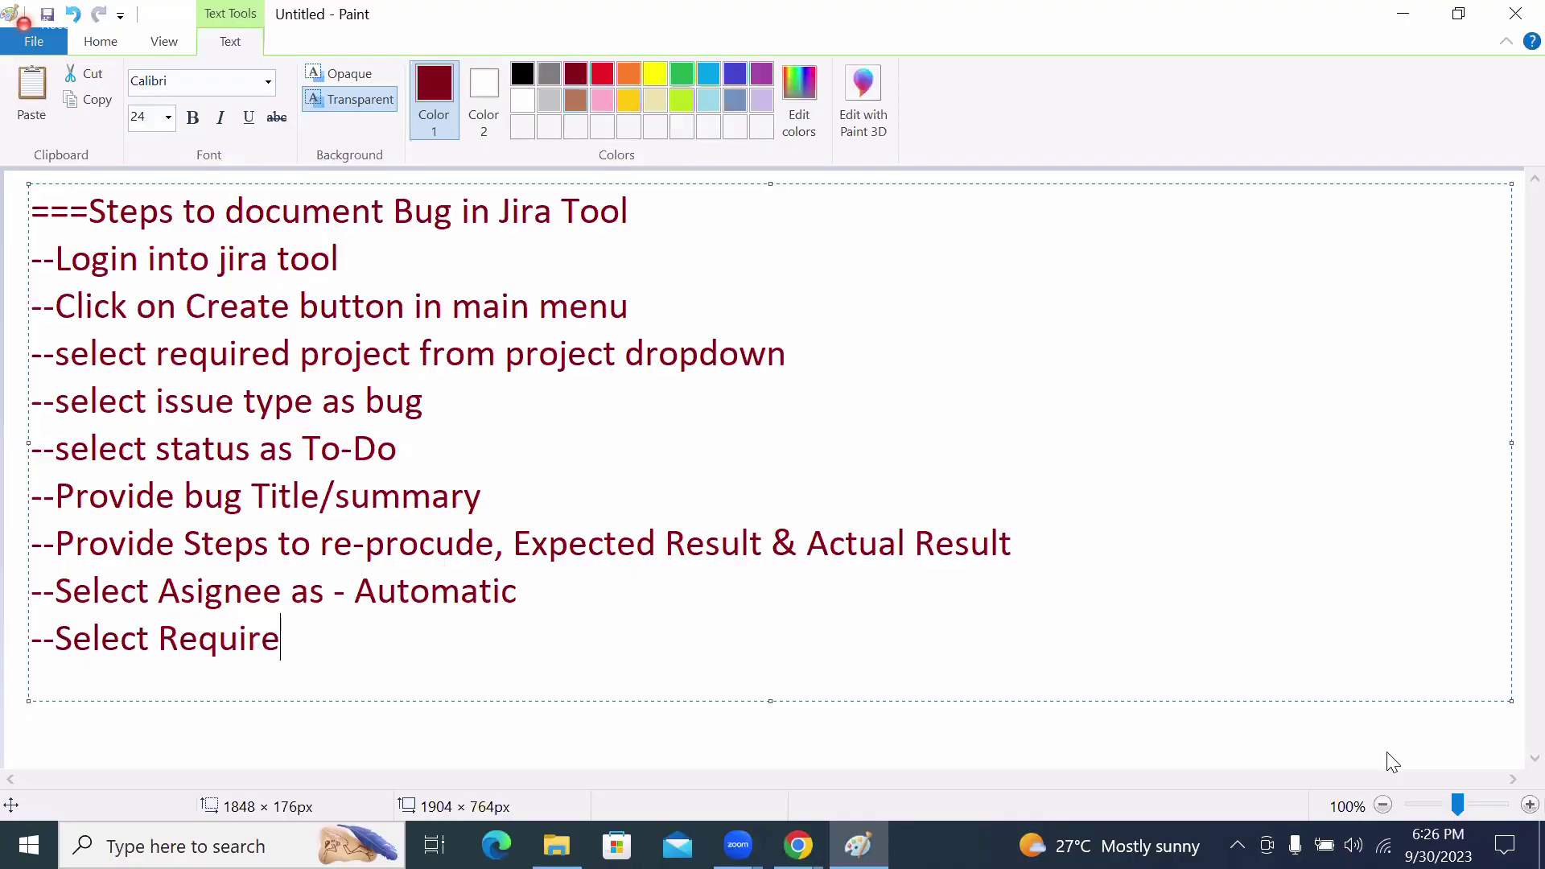
pyautogui.write('d Sprint')
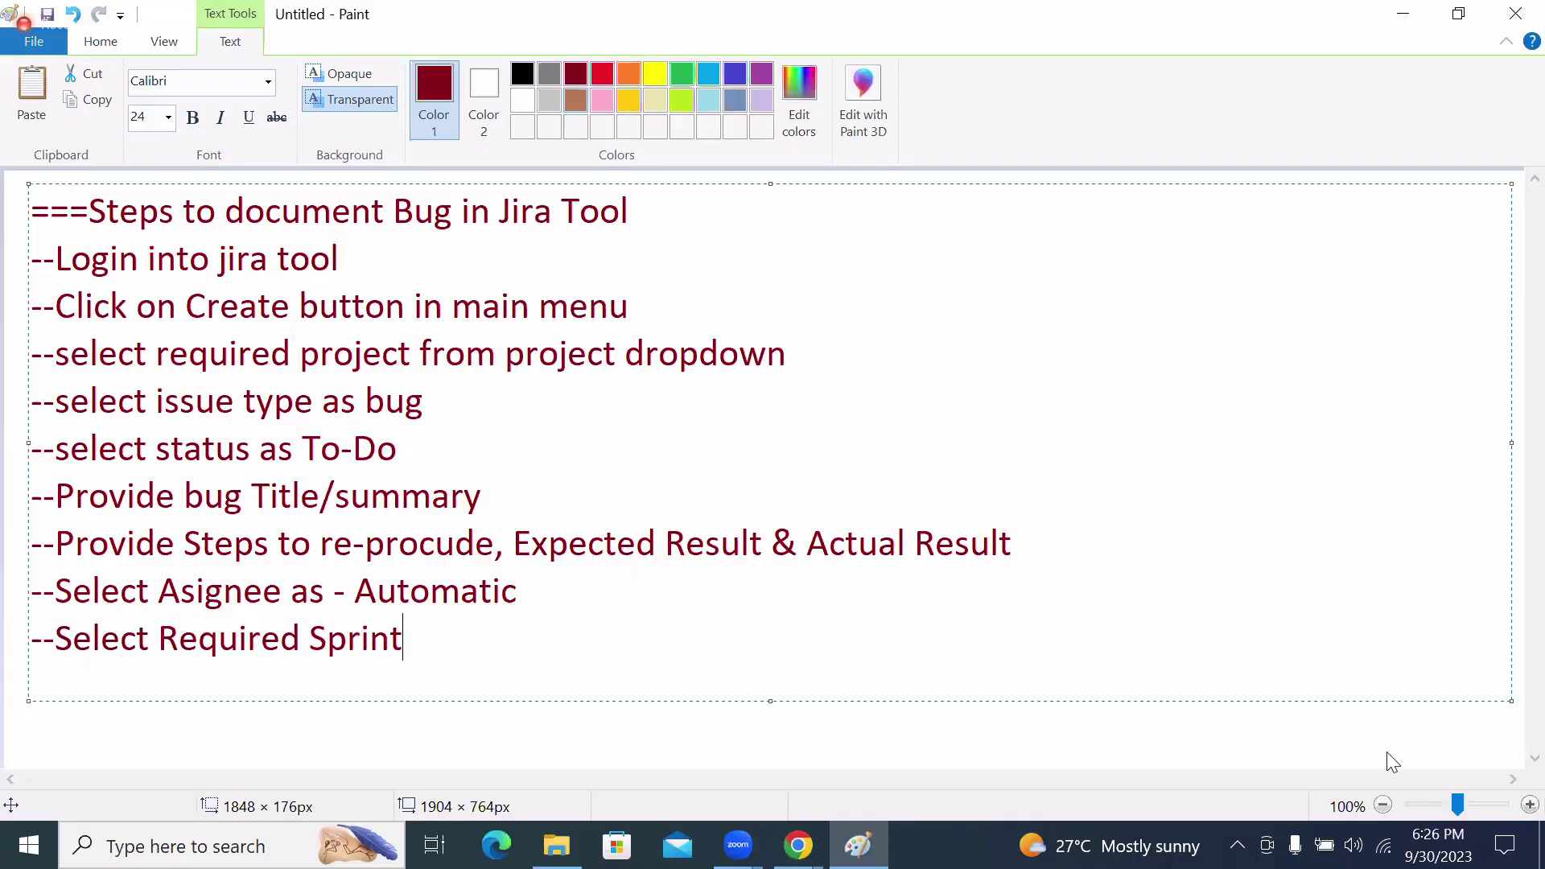
# Extend the last line of the notes to read "--Select Required Sprint related Project".
pyautogui.write(' related ')
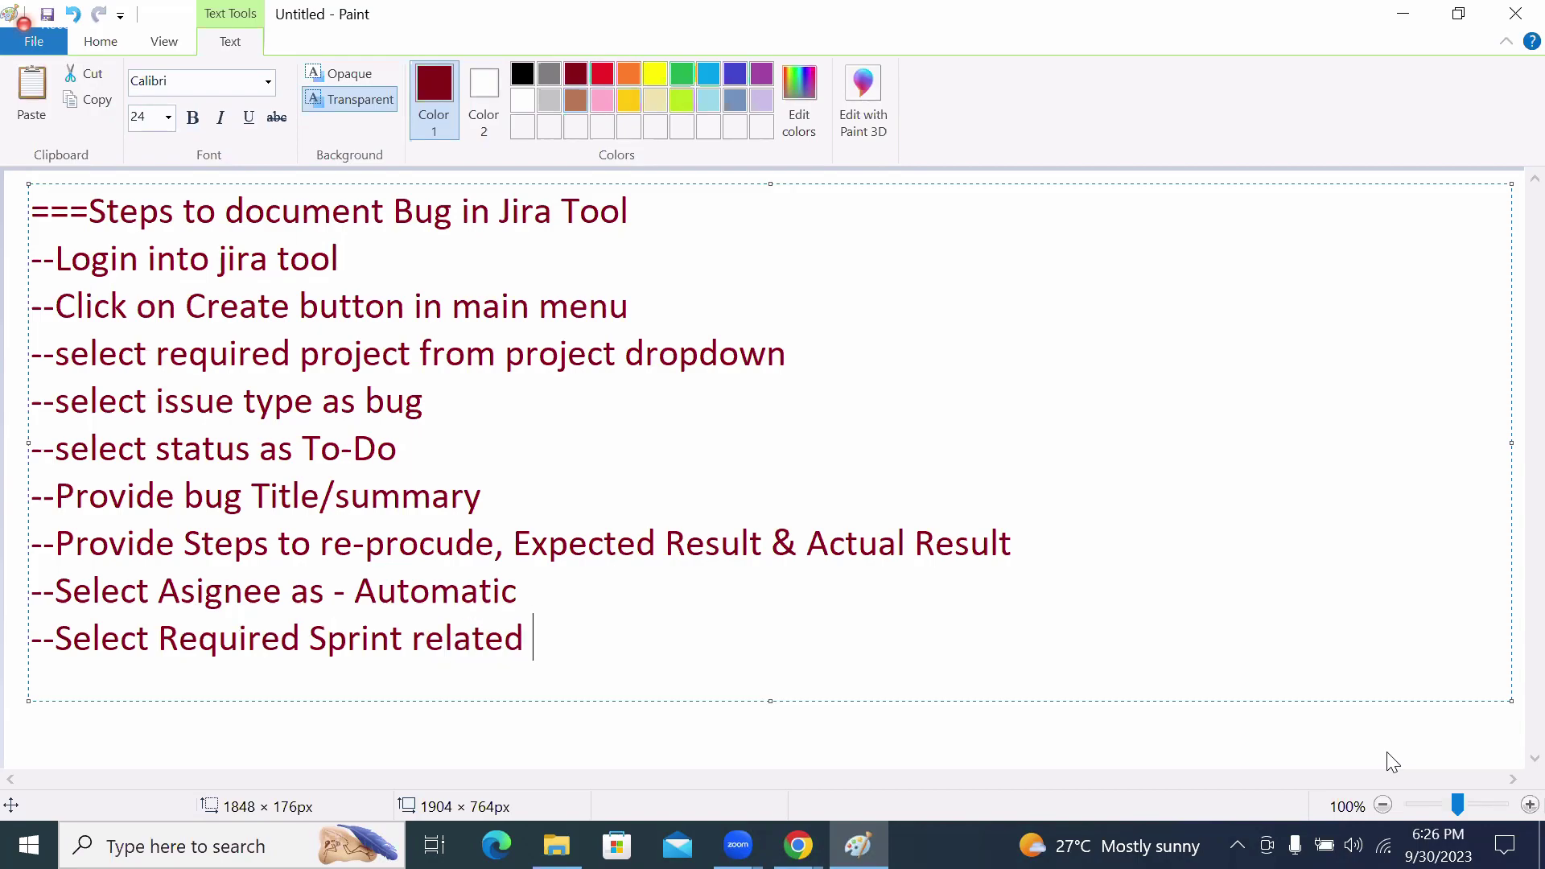
pyautogui.write('Project')
pyautogui.press('Return')
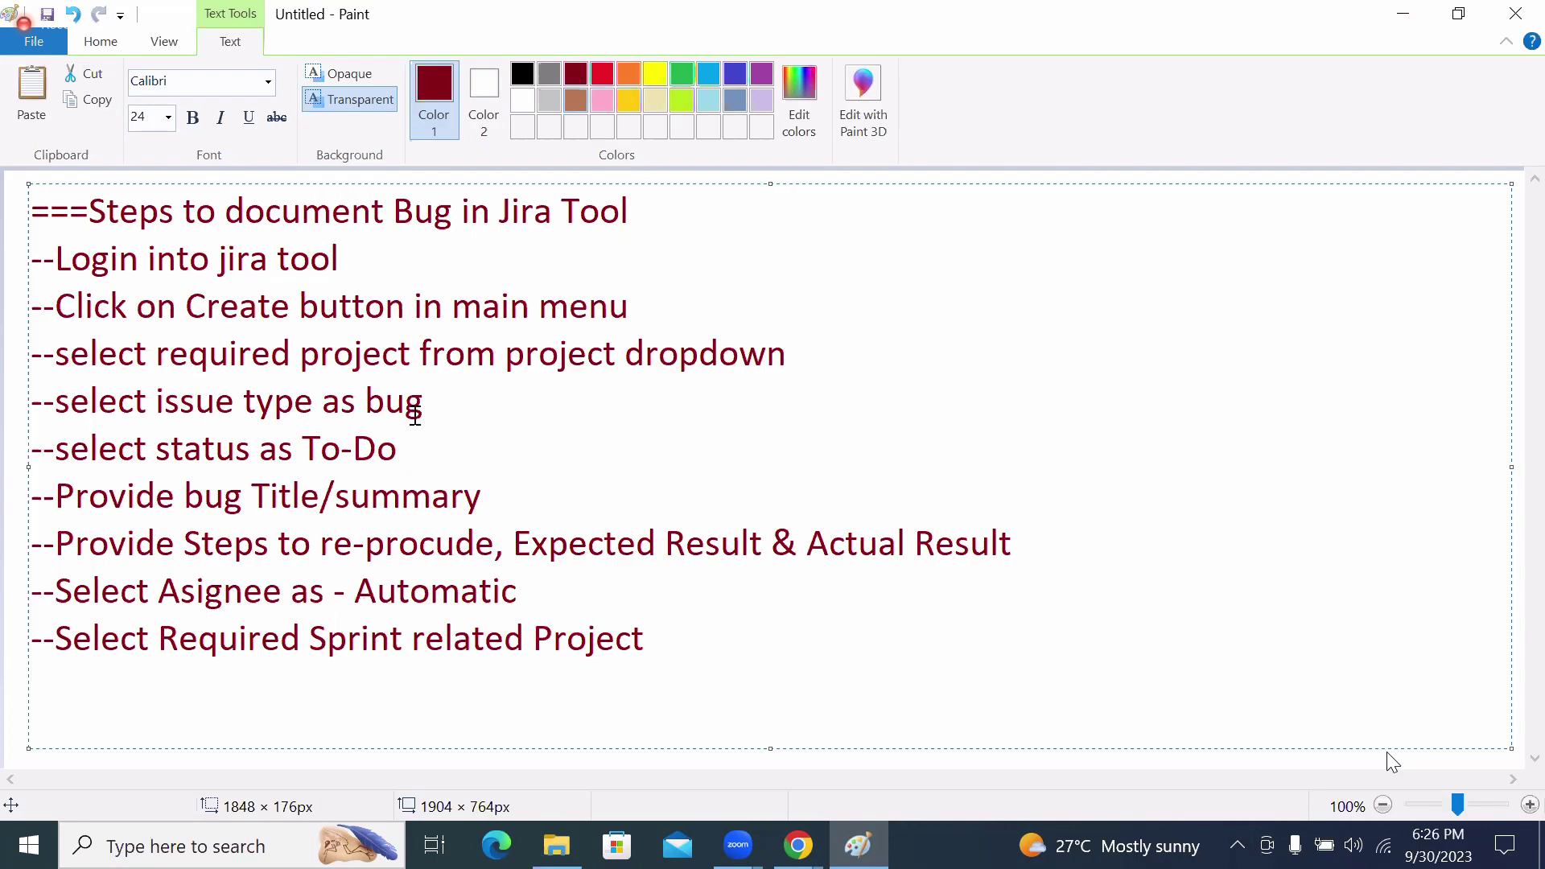
# Join the Create button line to the login line and the status line to the issue type line, separating each pair with a comma.
pyautogui.click(387, 256)
pyautogui.write(',')
pyautogui.press('Delete')
pyautogui.click(432, 353)
pyautogui.press('Delete')
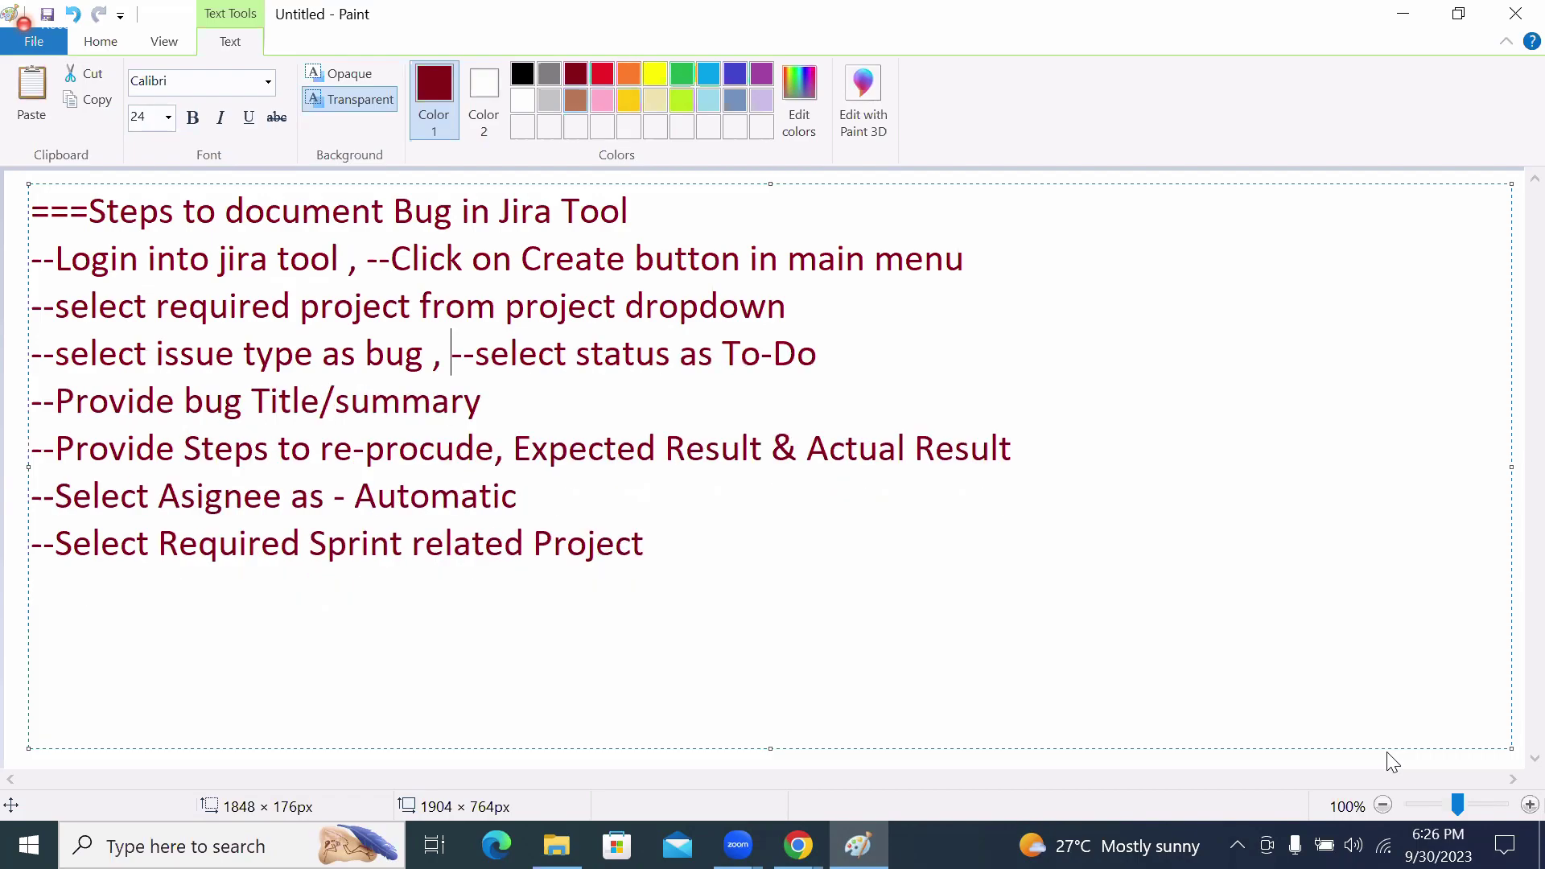
# Insert "to current" before "Project" in the Sprint line and start a new line with "--".
pyautogui.click(688, 546)
pyautogui.press('Return')
pyautogui.click(530, 542)
pyautogui.write('to cu')
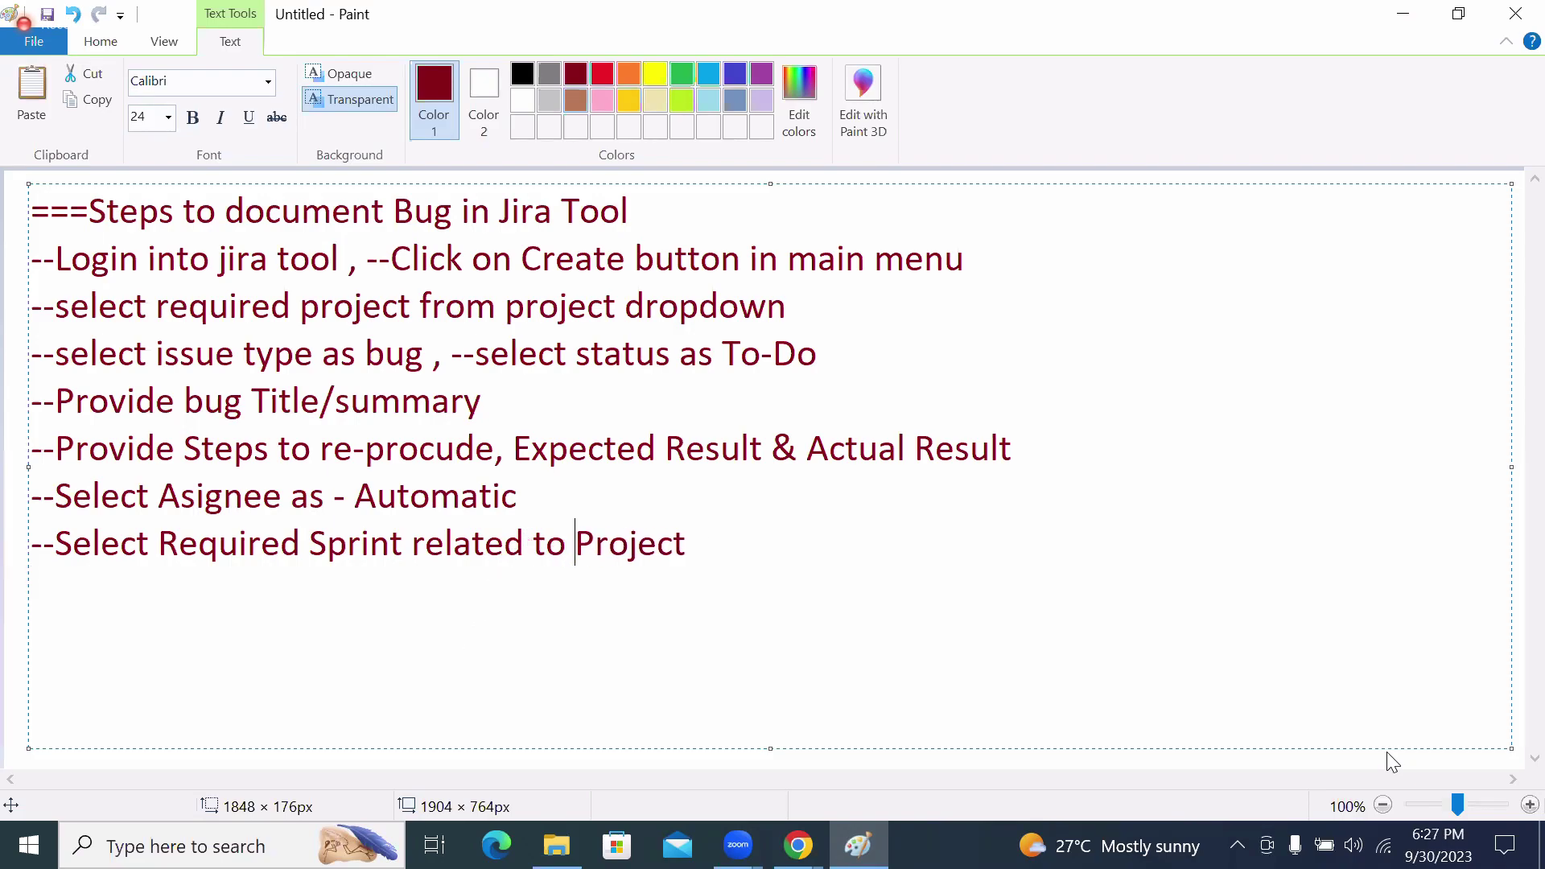
pyautogui.write('rrent')
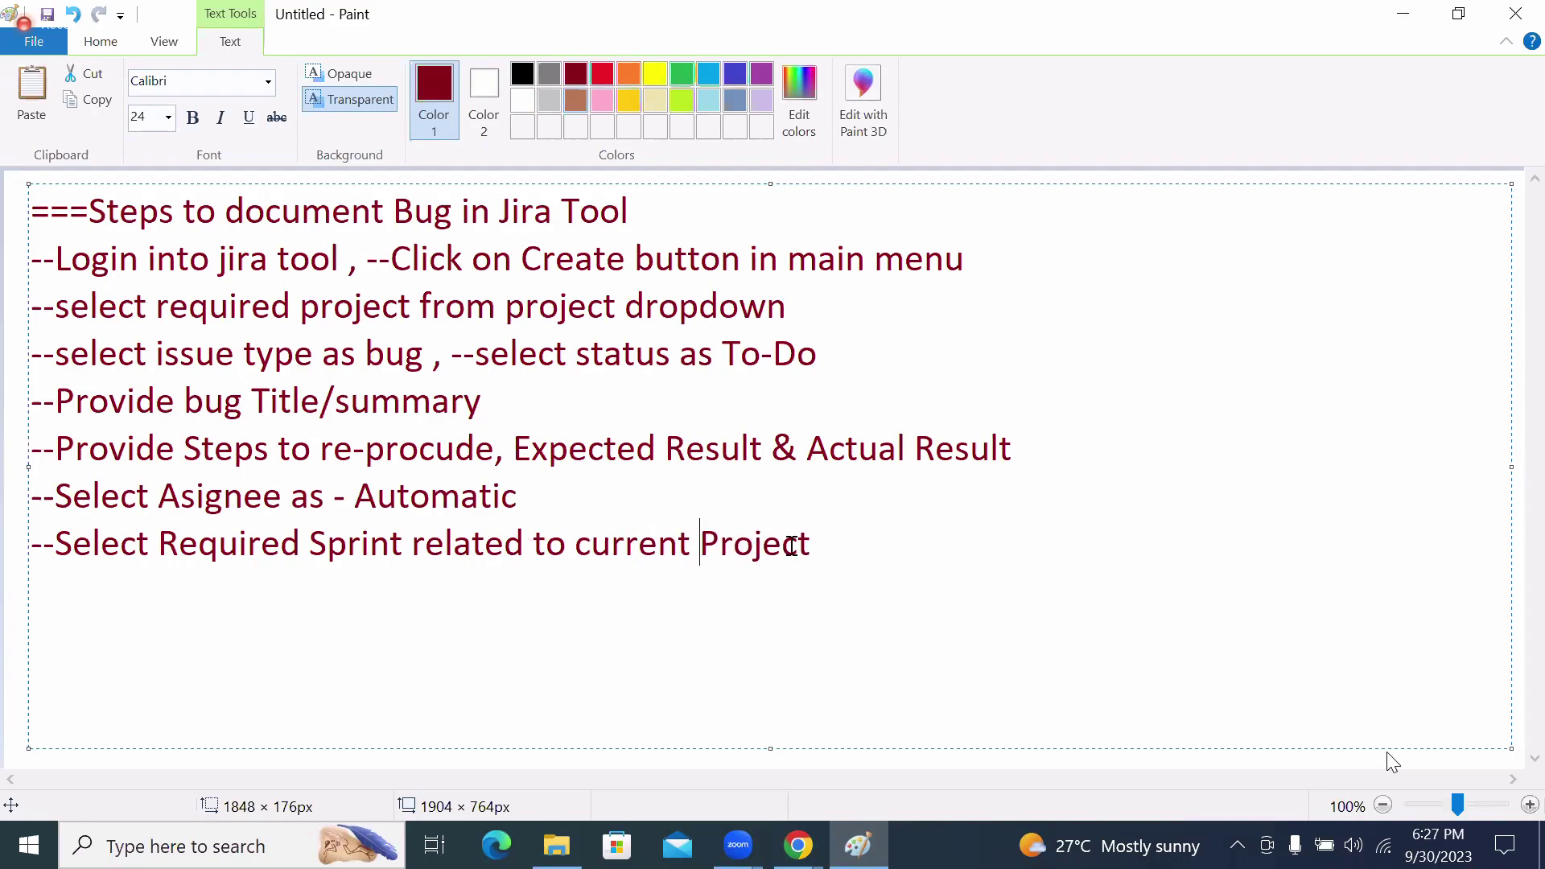
pyautogui.press('Return')
pyautogui.write('--')
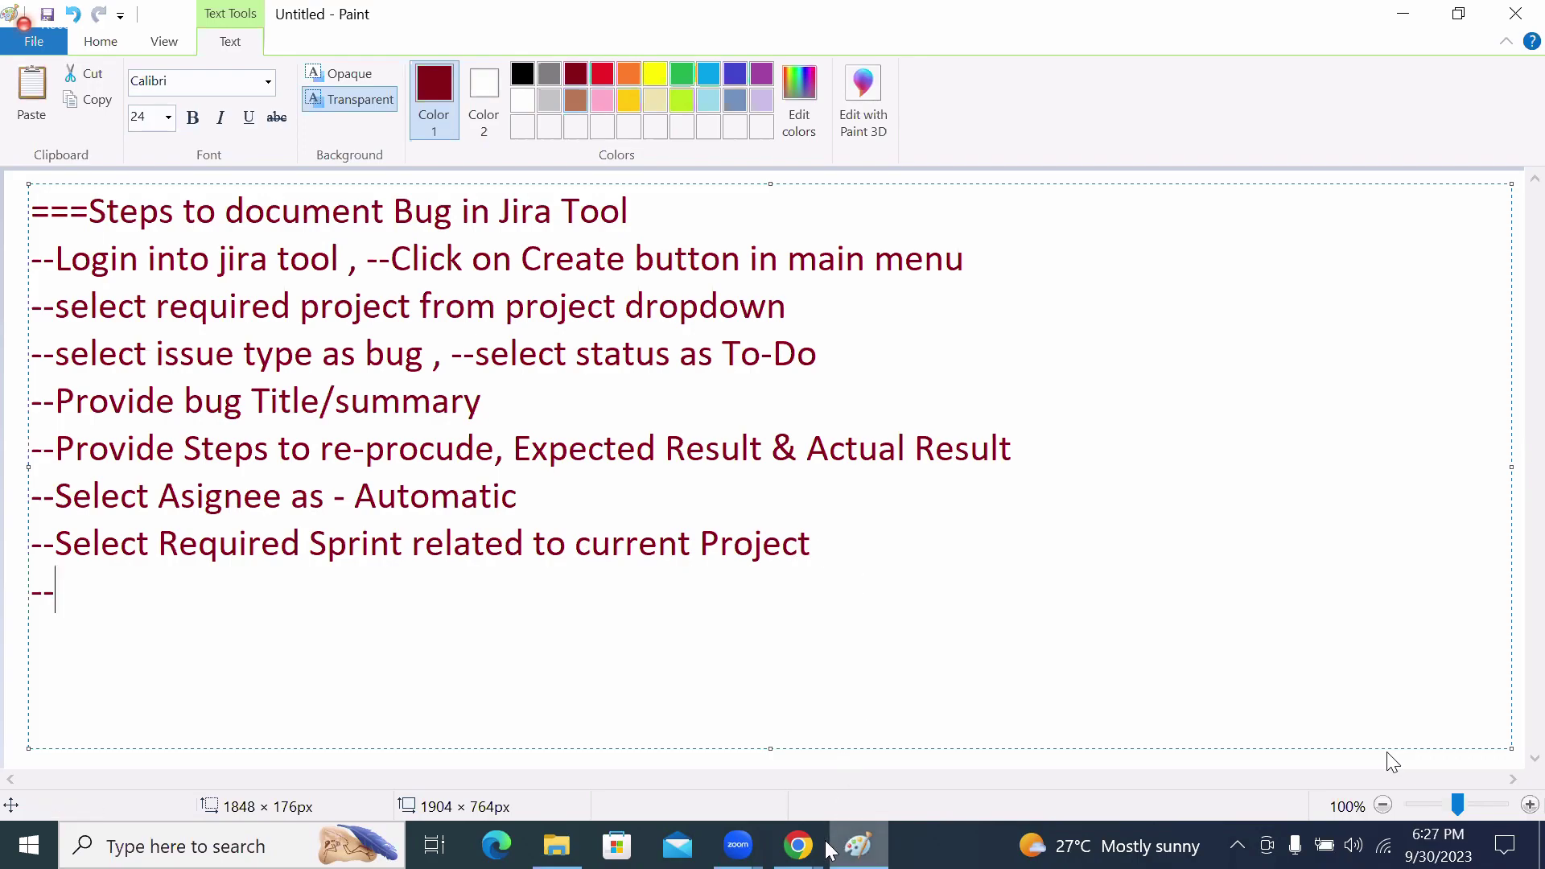
# Switch to the Jira Create issue form and examine the available Reporter options, keeping the preselected reporter.
pyautogui.moveTo(797, 857)
pyautogui.click(871, 671)
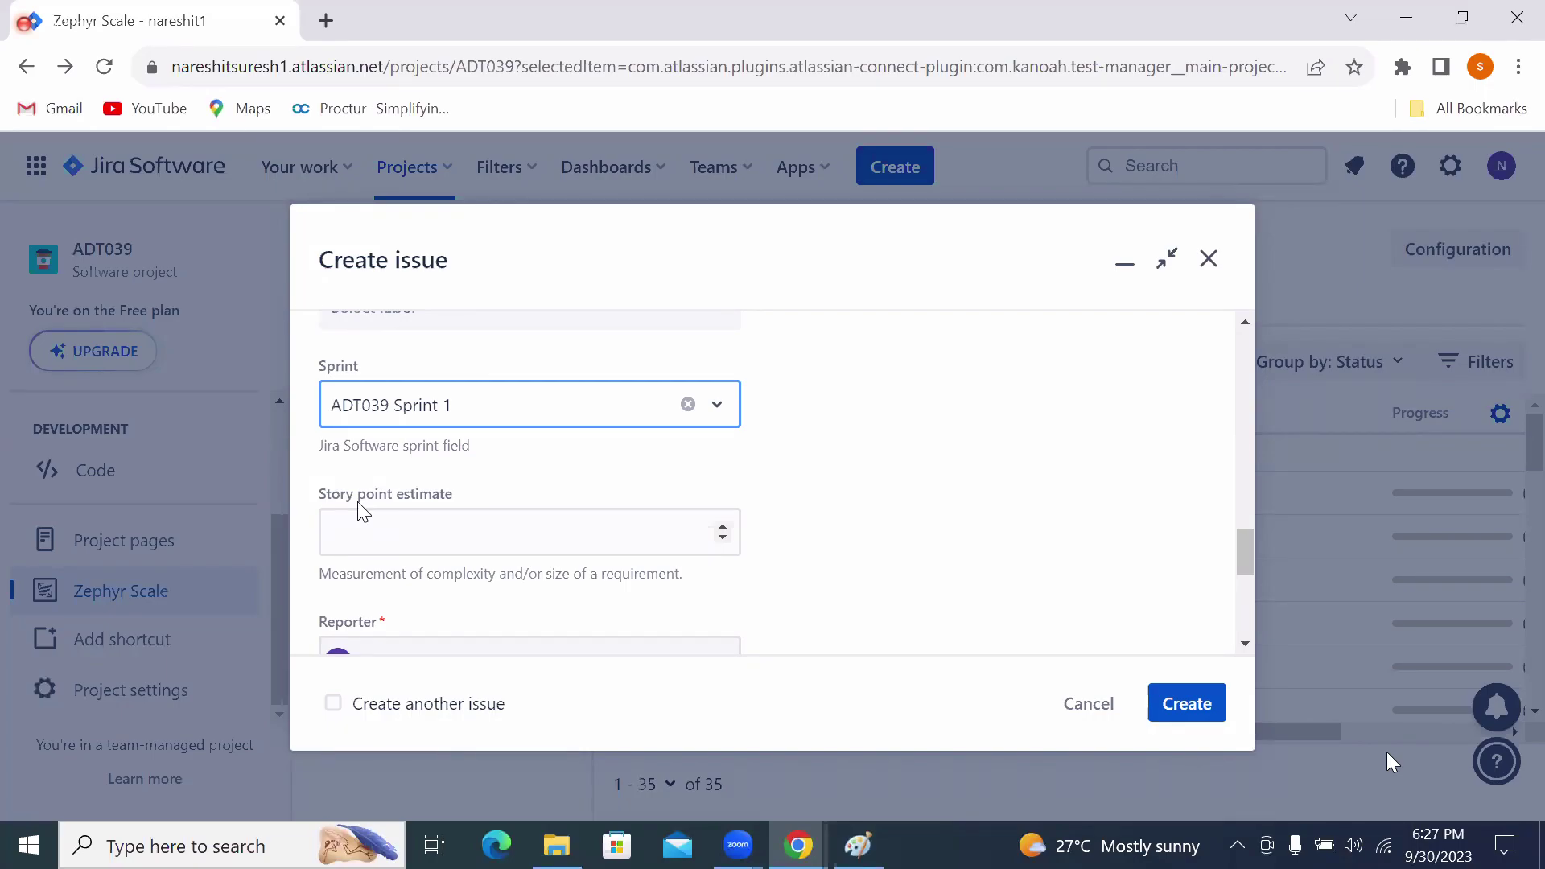
pyautogui.click(1245, 642)
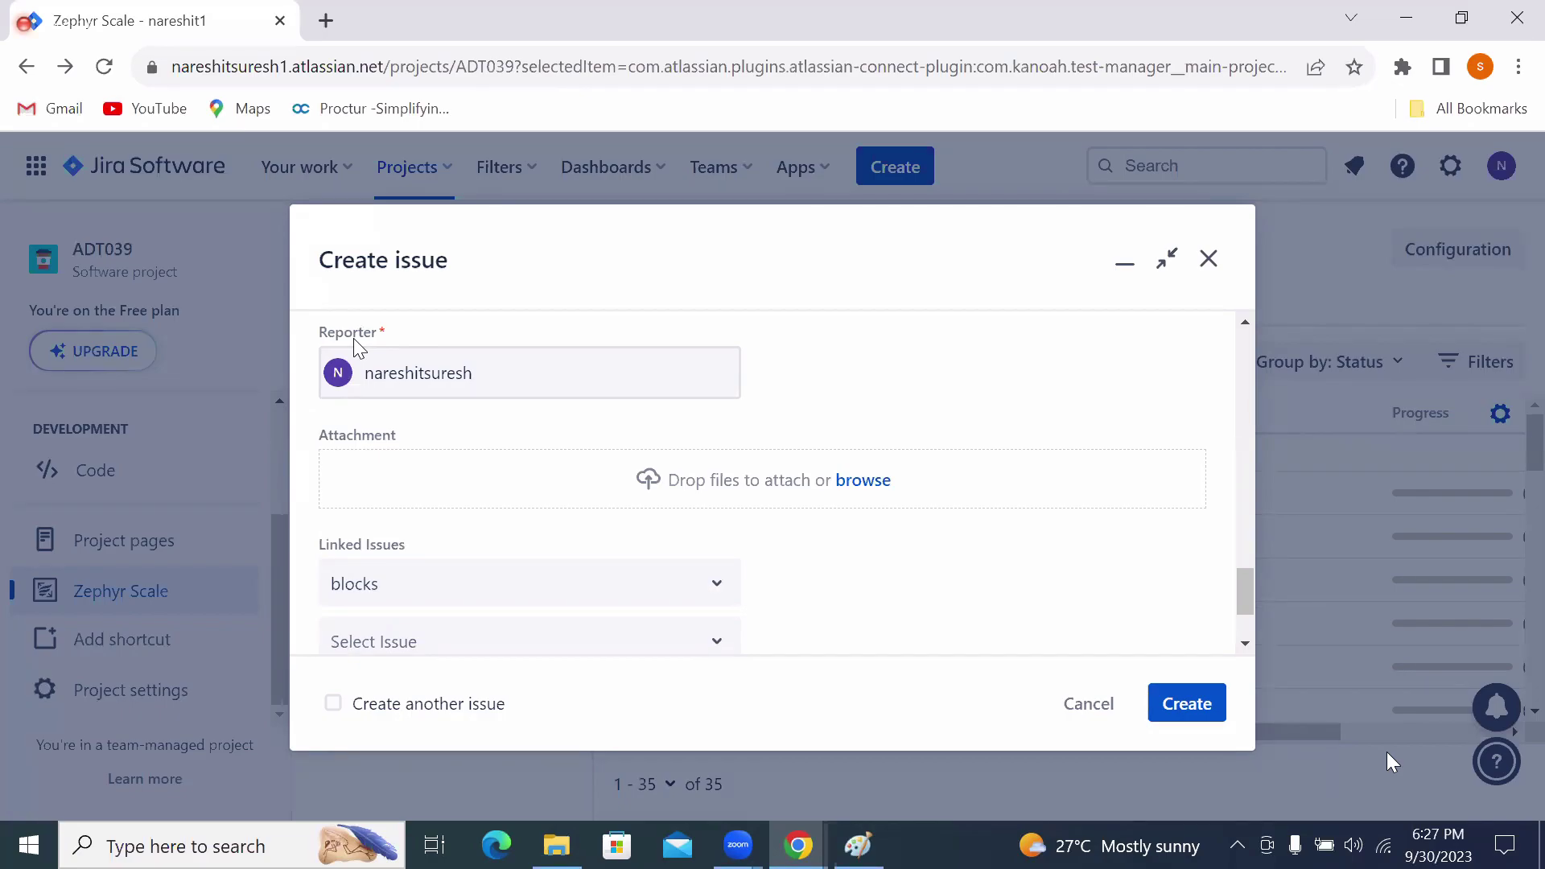
pyautogui.click(593, 379)
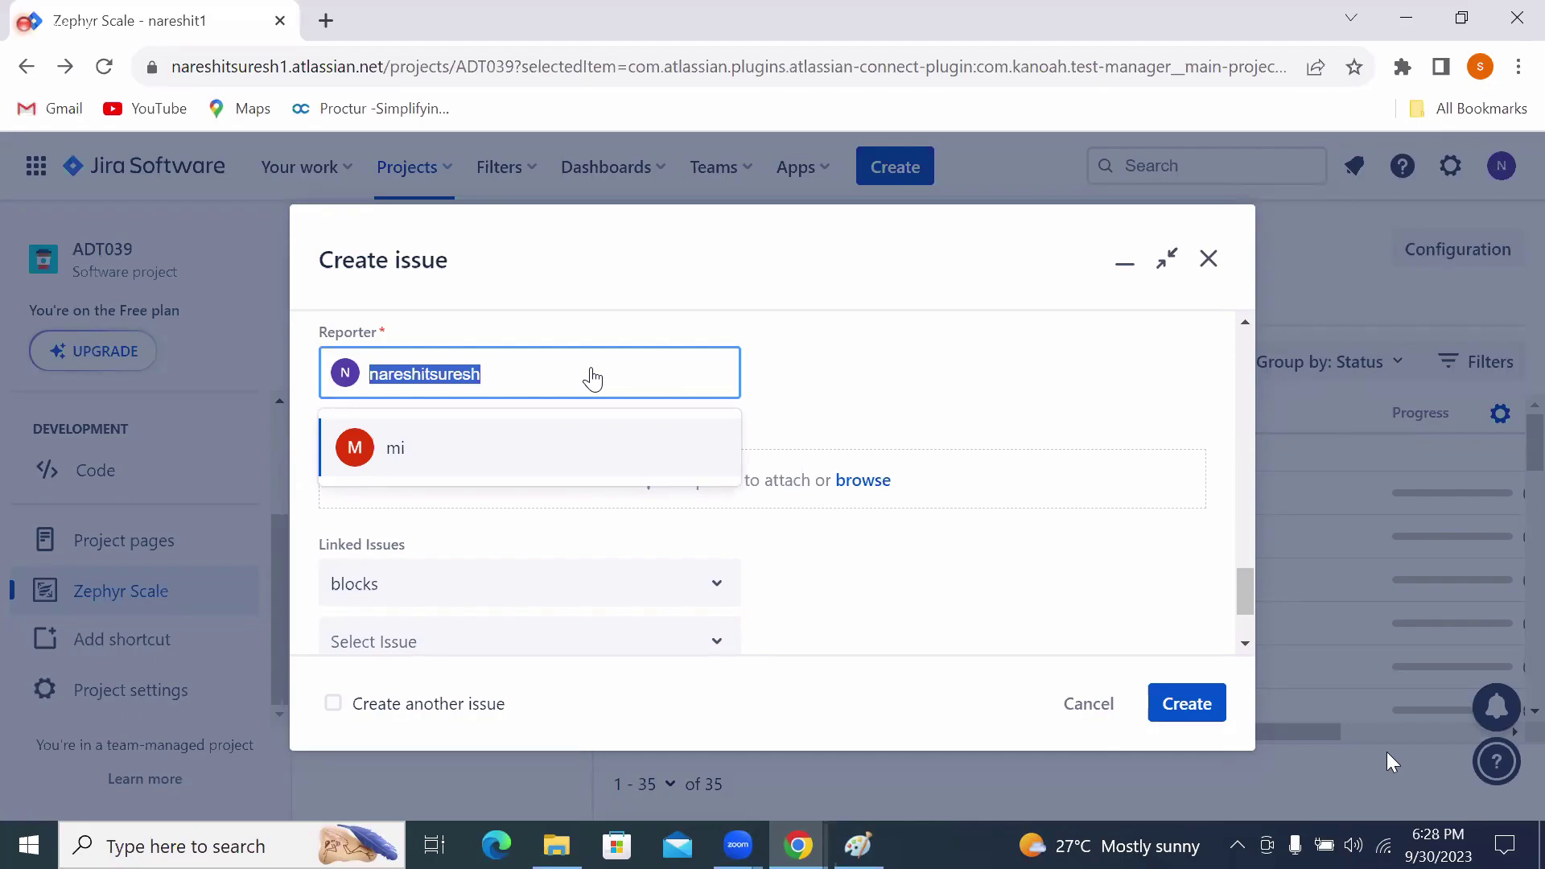
pyautogui.click(854, 369)
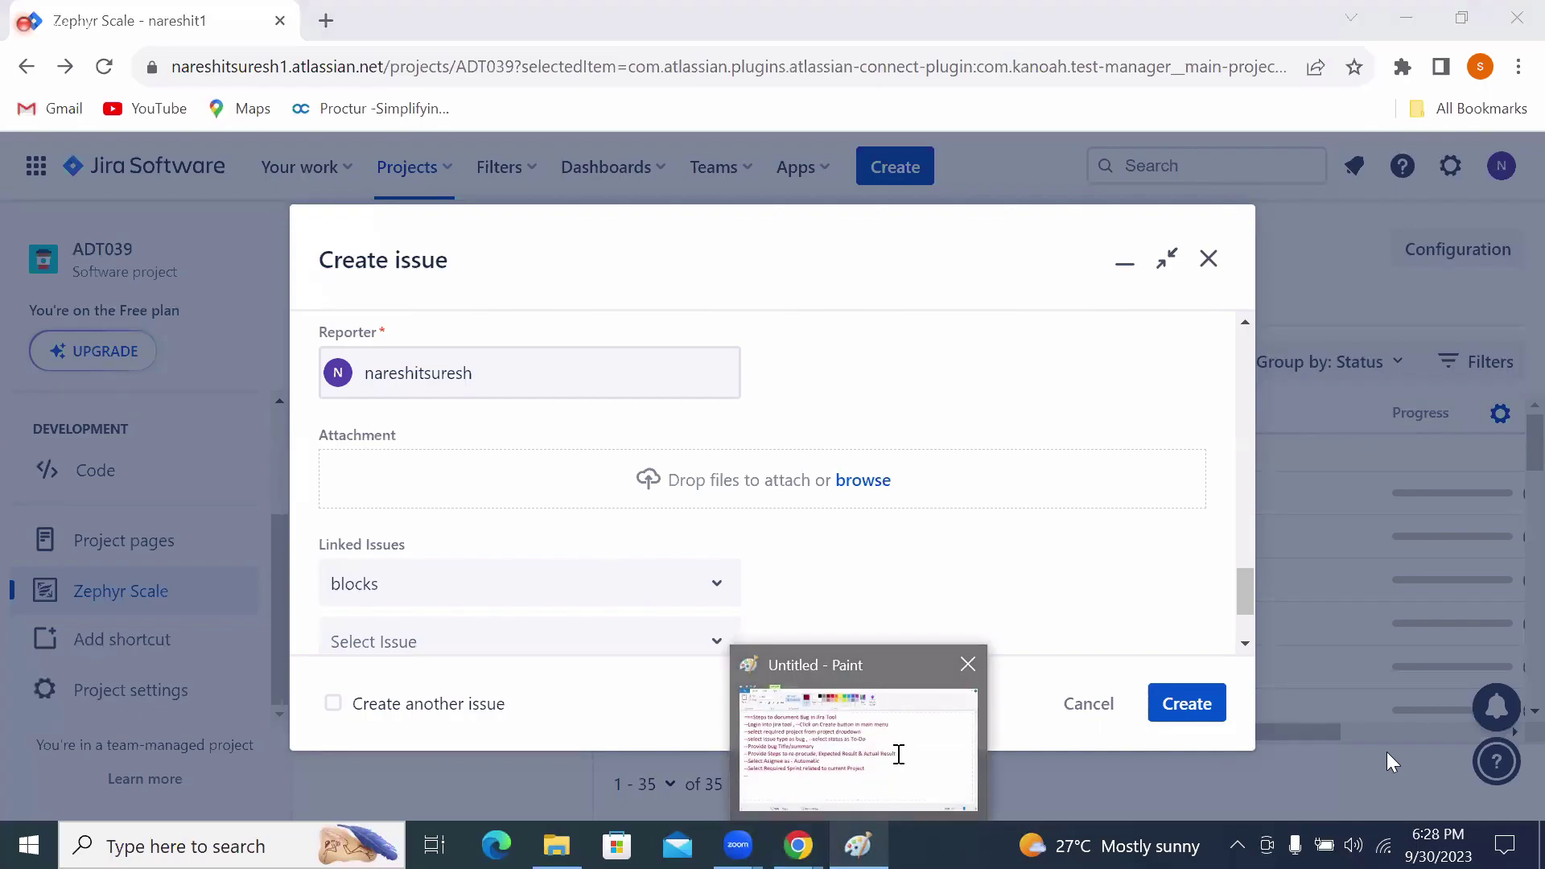
# Switch to Paint, complete the started line as "--Select Reporter as" followed by the reporter's username, and start a new line with "--".
pyautogui.hotkey('alt', 'Tab')
pyautogui.write('Se')
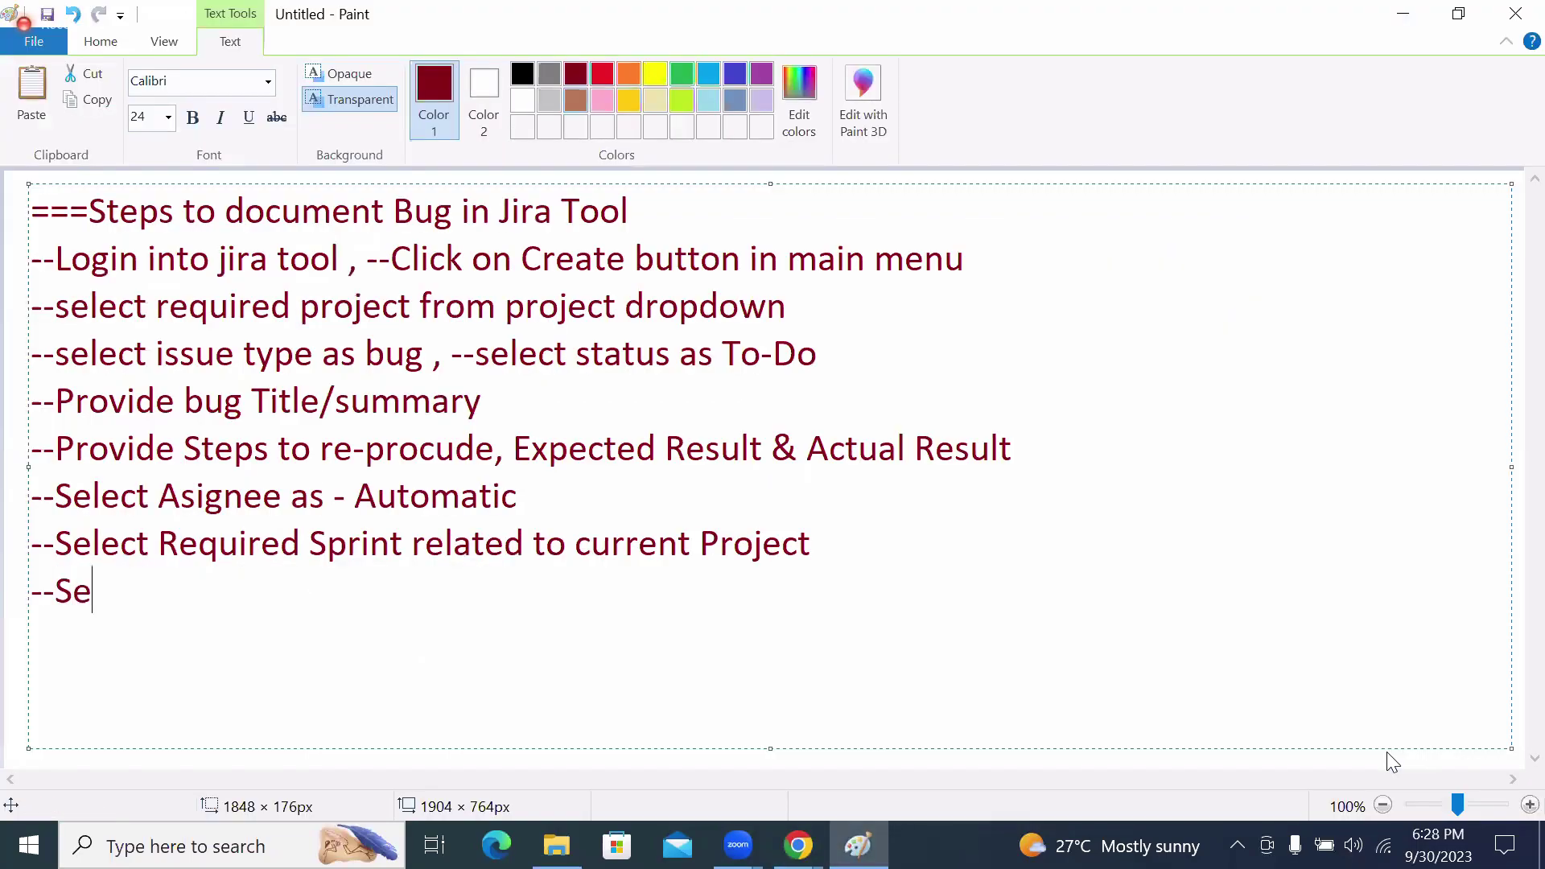
pyautogui.write('lect Repor')
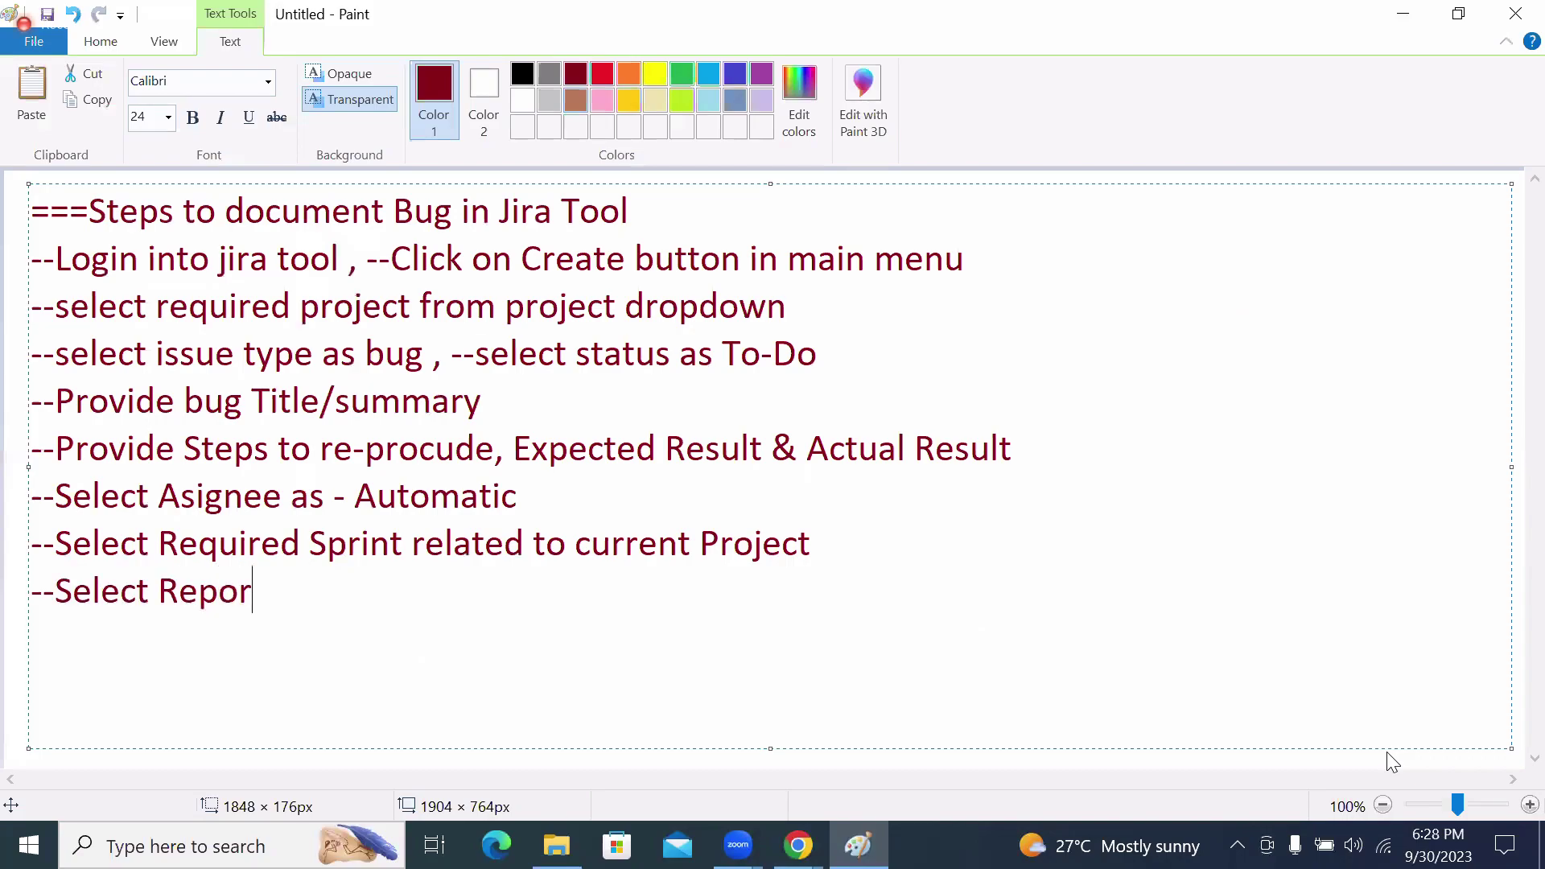
pyautogui.write('ter as nar')
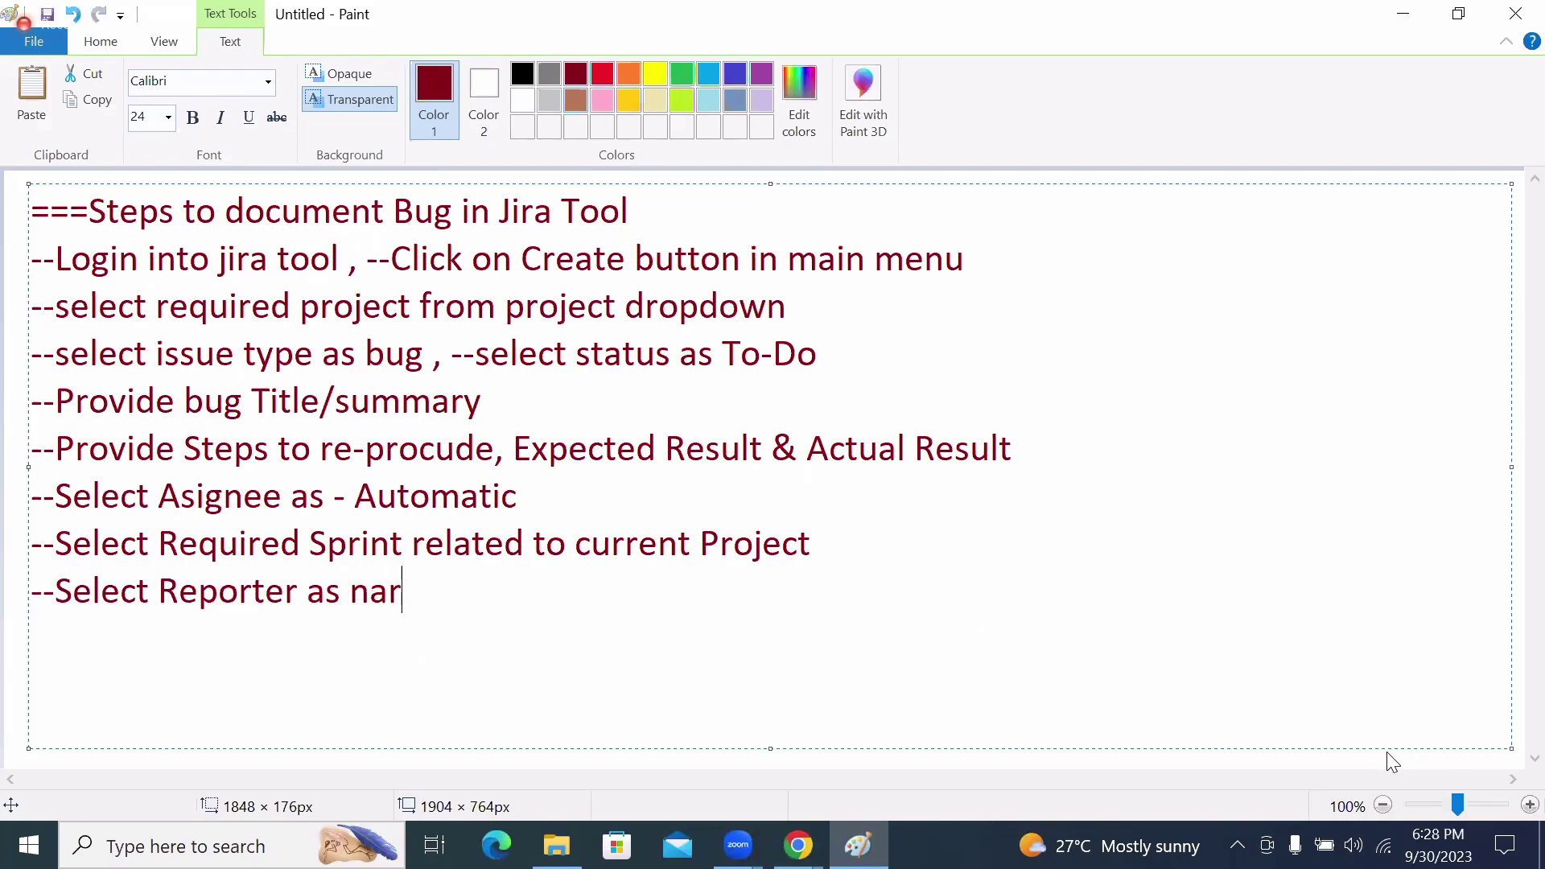
pyautogui.write('eshitsu')
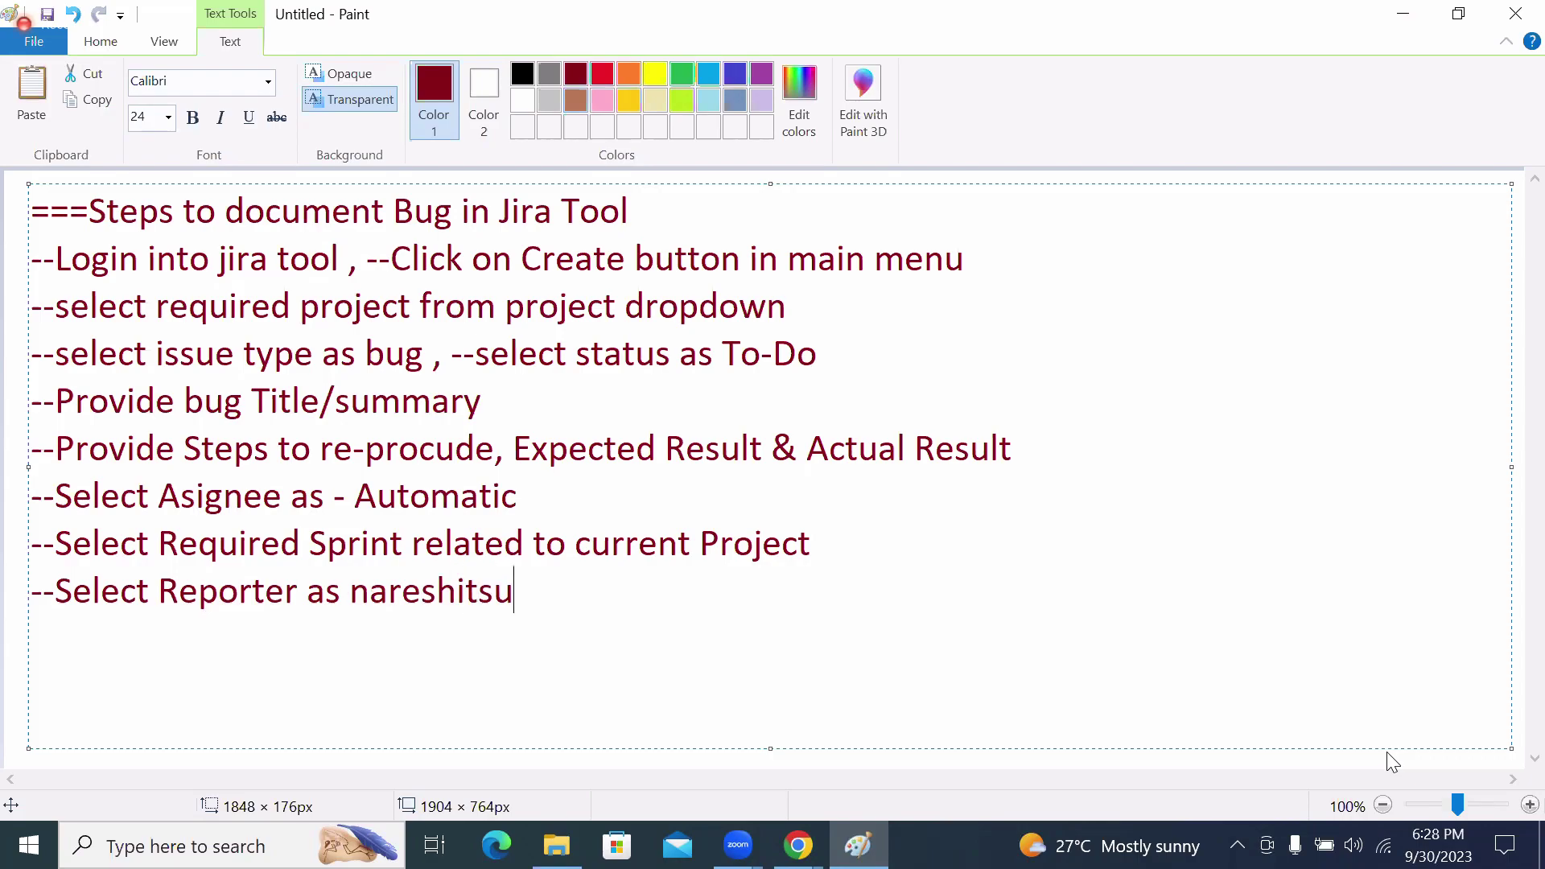
pyautogui.write('resh')
pyautogui.press('Return')
pyautogui.write('--')
# Check the Attachment field in the Jira form, and complete the started line in Paint as "--Select required attachements".
pyautogui.click(841, 852)
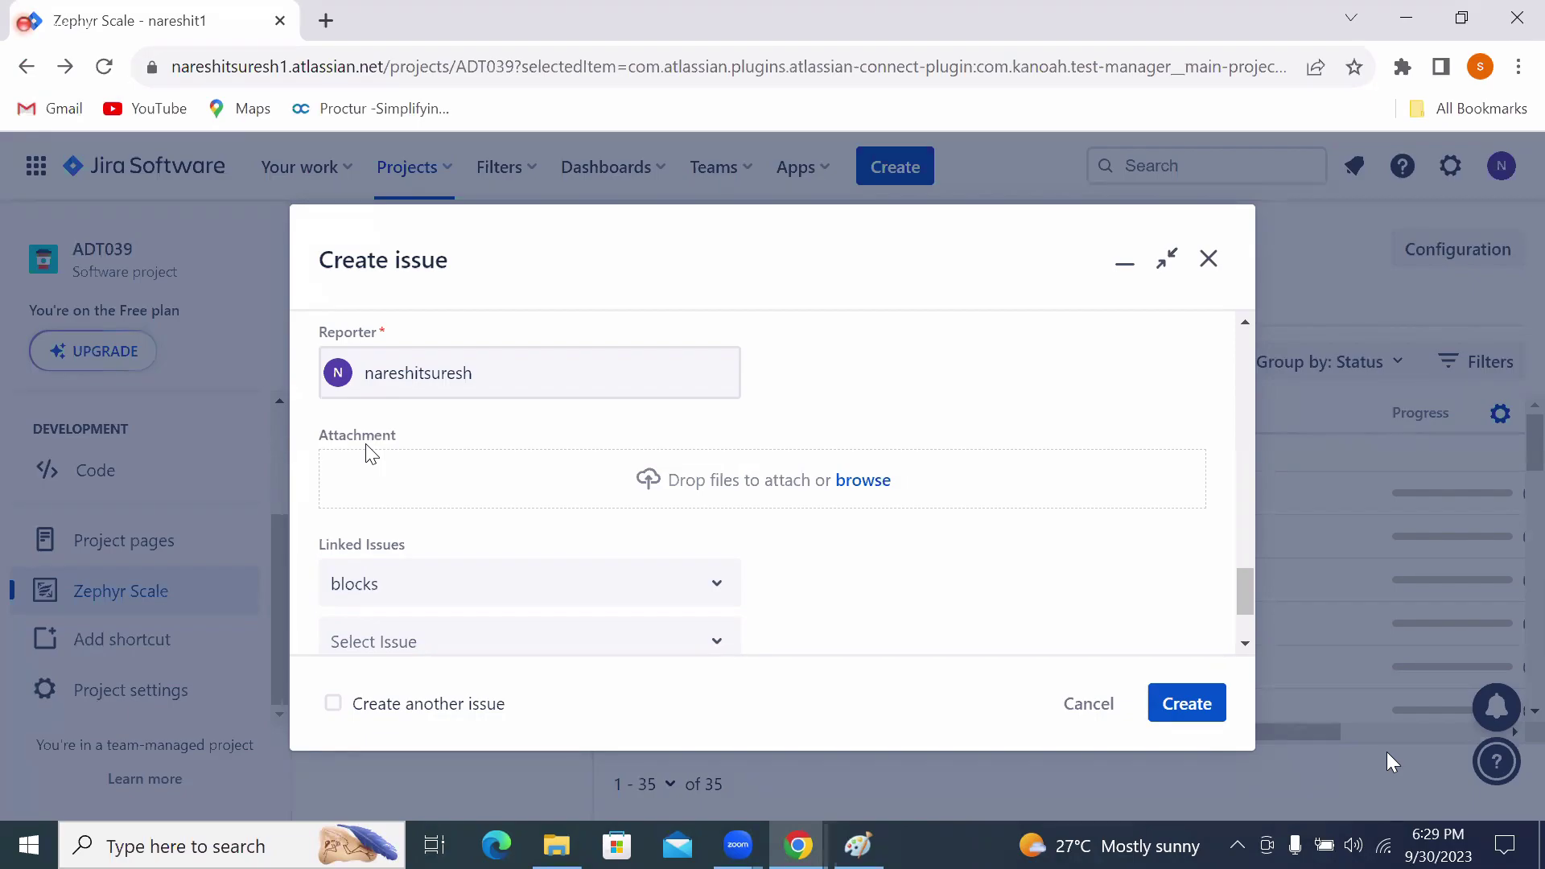
pyautogui.click(860, 846)
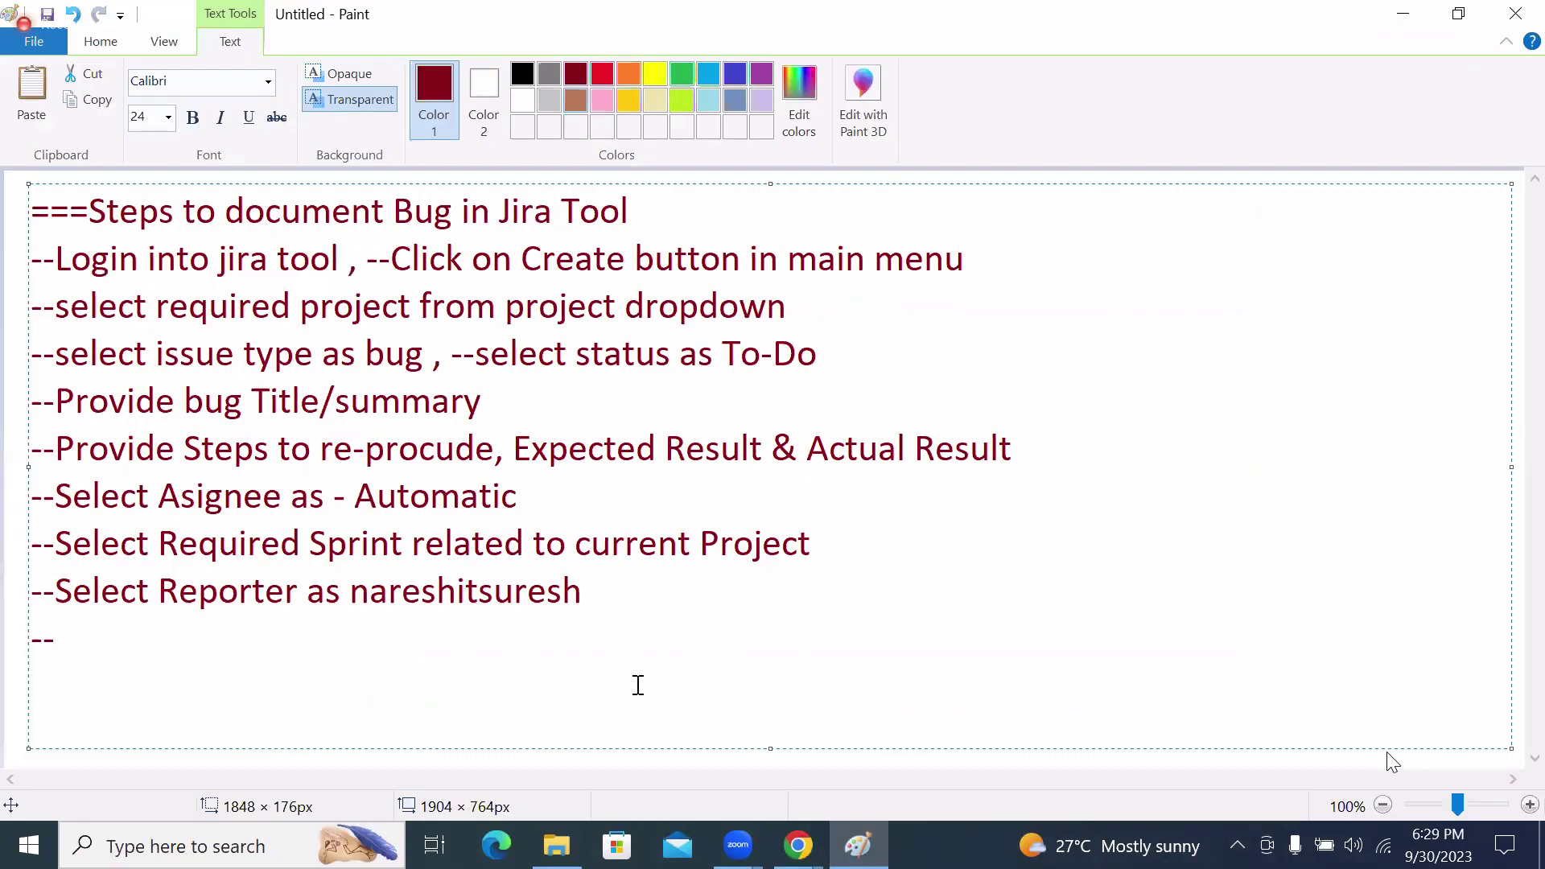
pyautogui.write('Select re')
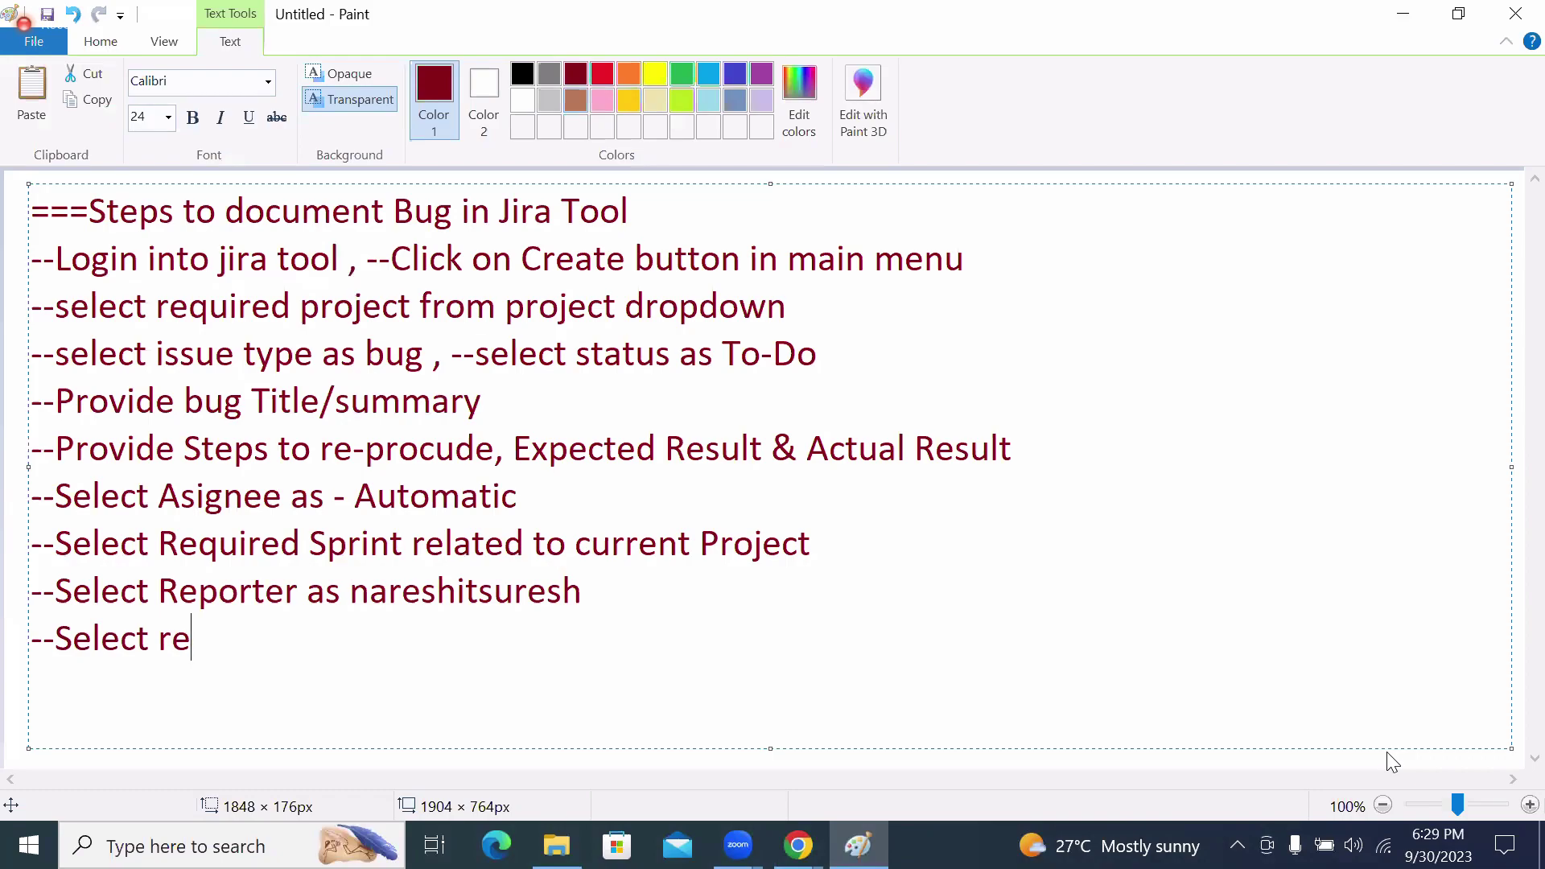
pyautogui.write('quired a')
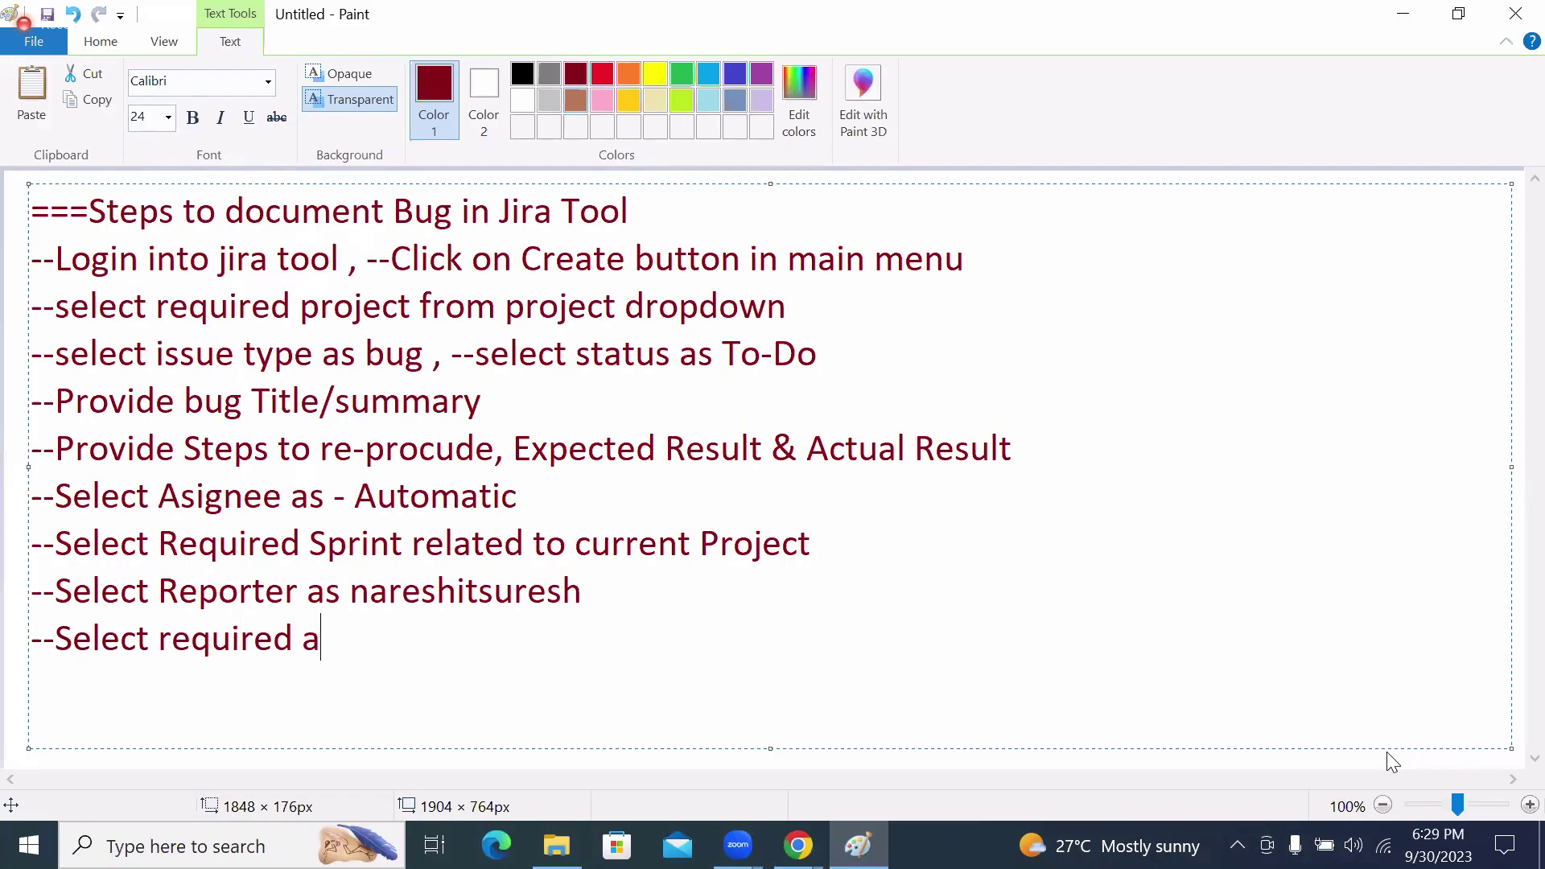
pyautogui.write('ttachements')
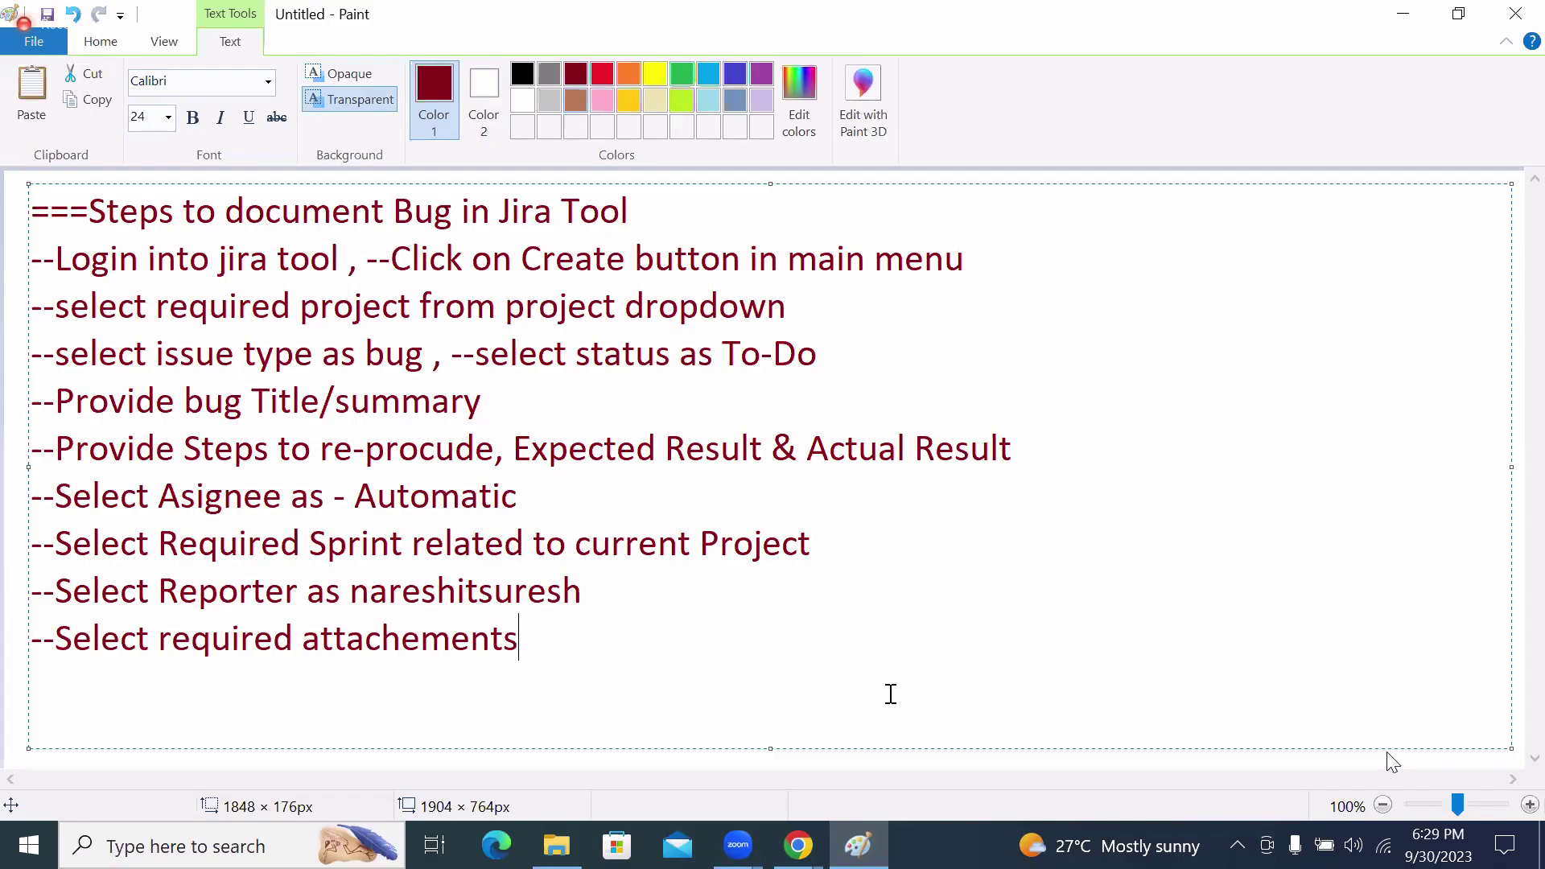
# Switch to the Jira Create issue form, review its remaining fields down to Flagged, and create the bug.
pyautogui.click(861, 853)
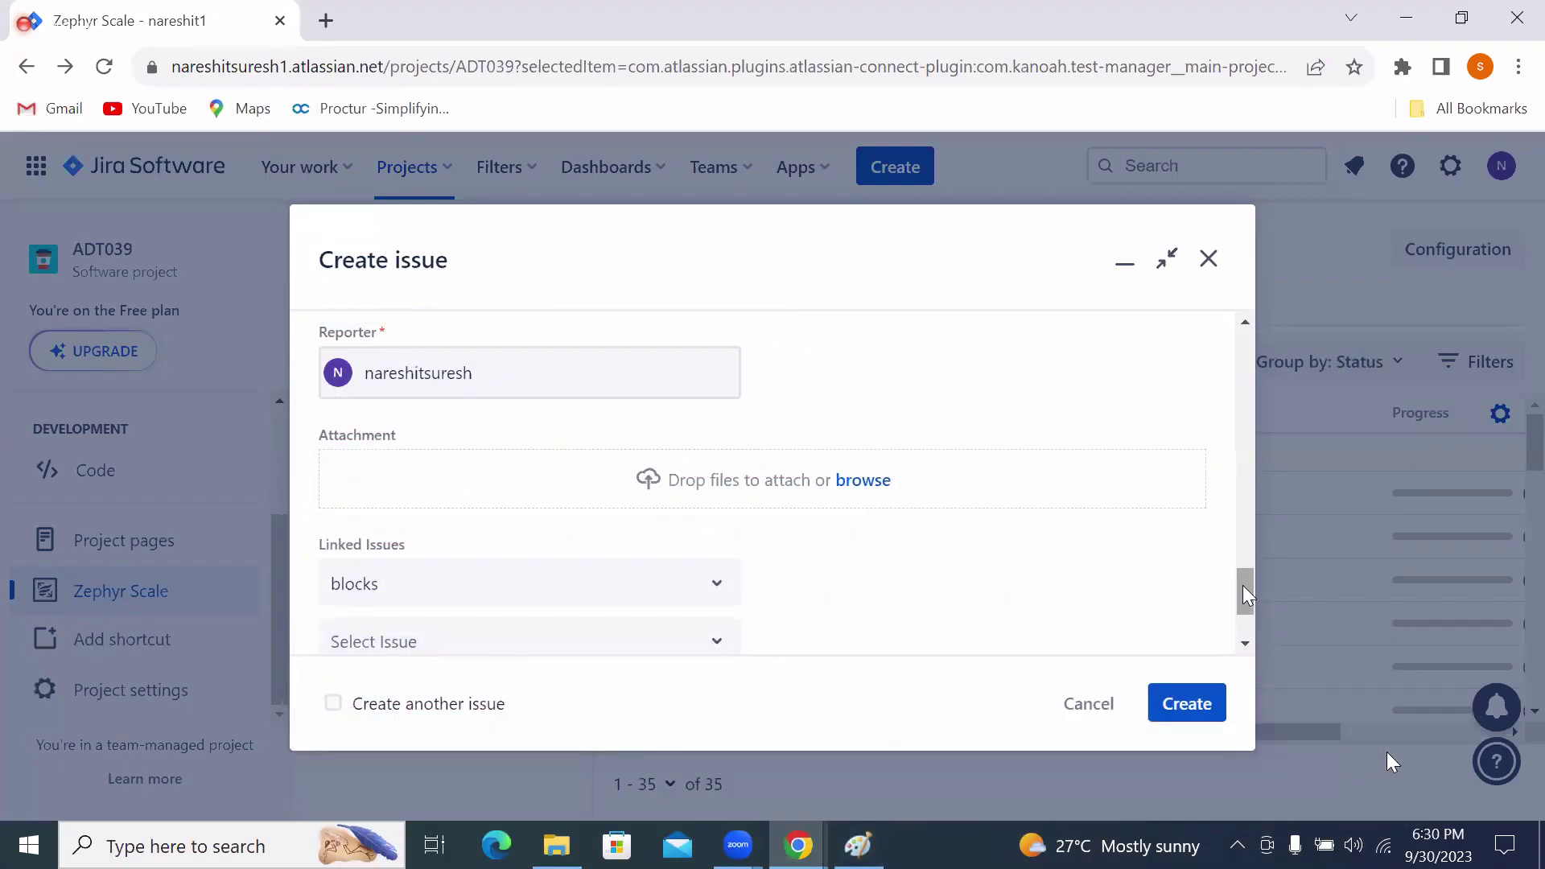
pyautogui.moveTo(1243, 594); pyautogui.dragTo(1244, 604)
pyautogui.moveTo(1242, 603); pyautogui.dragTo(1242, 612)
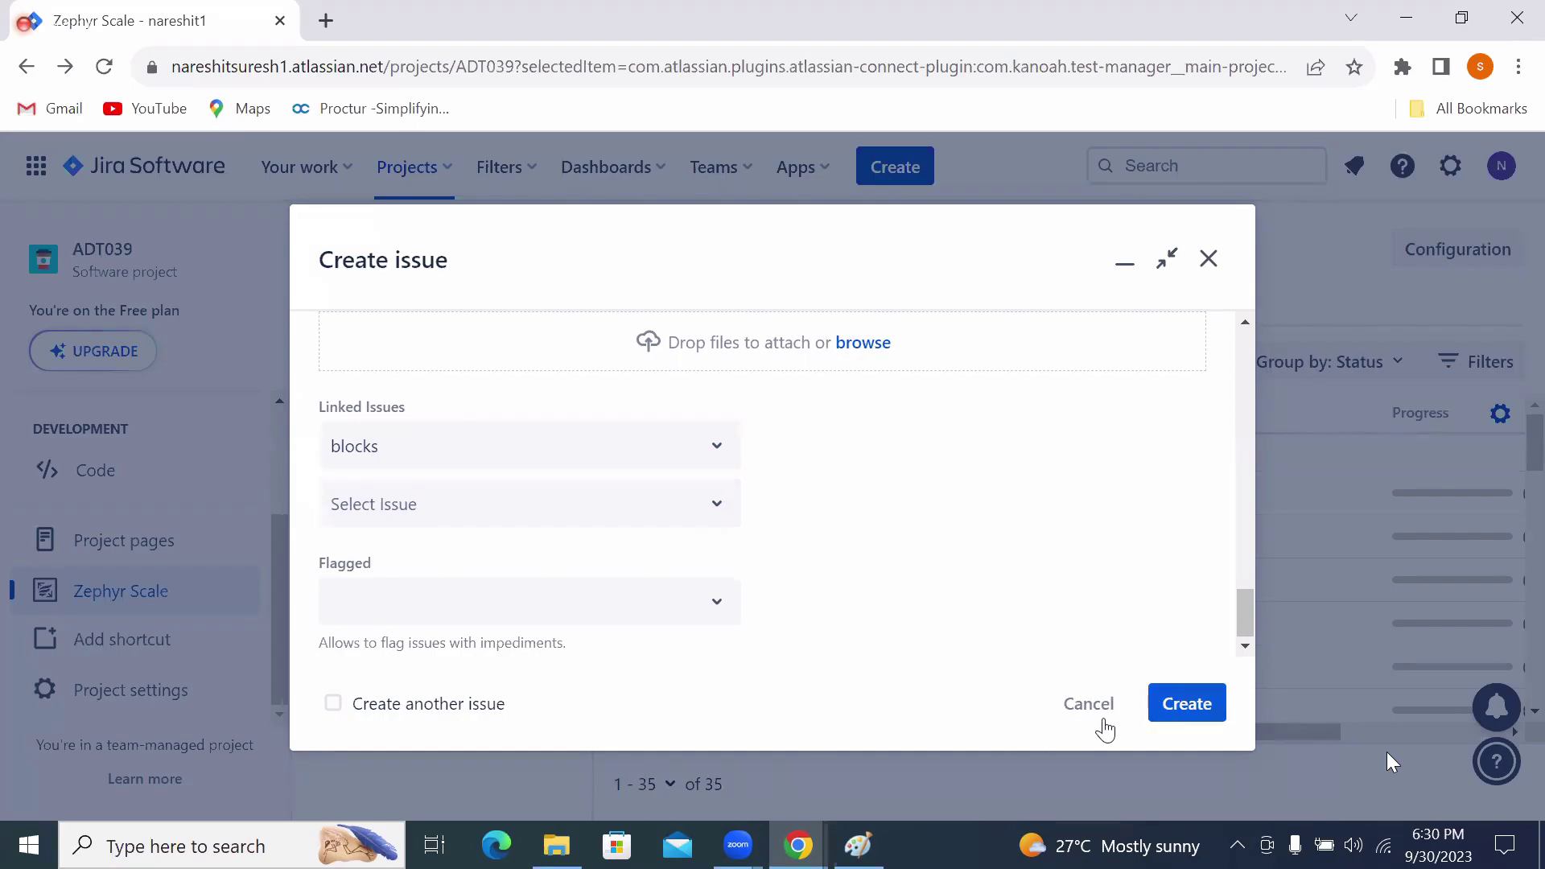
pyautogui.click(1191, 706)
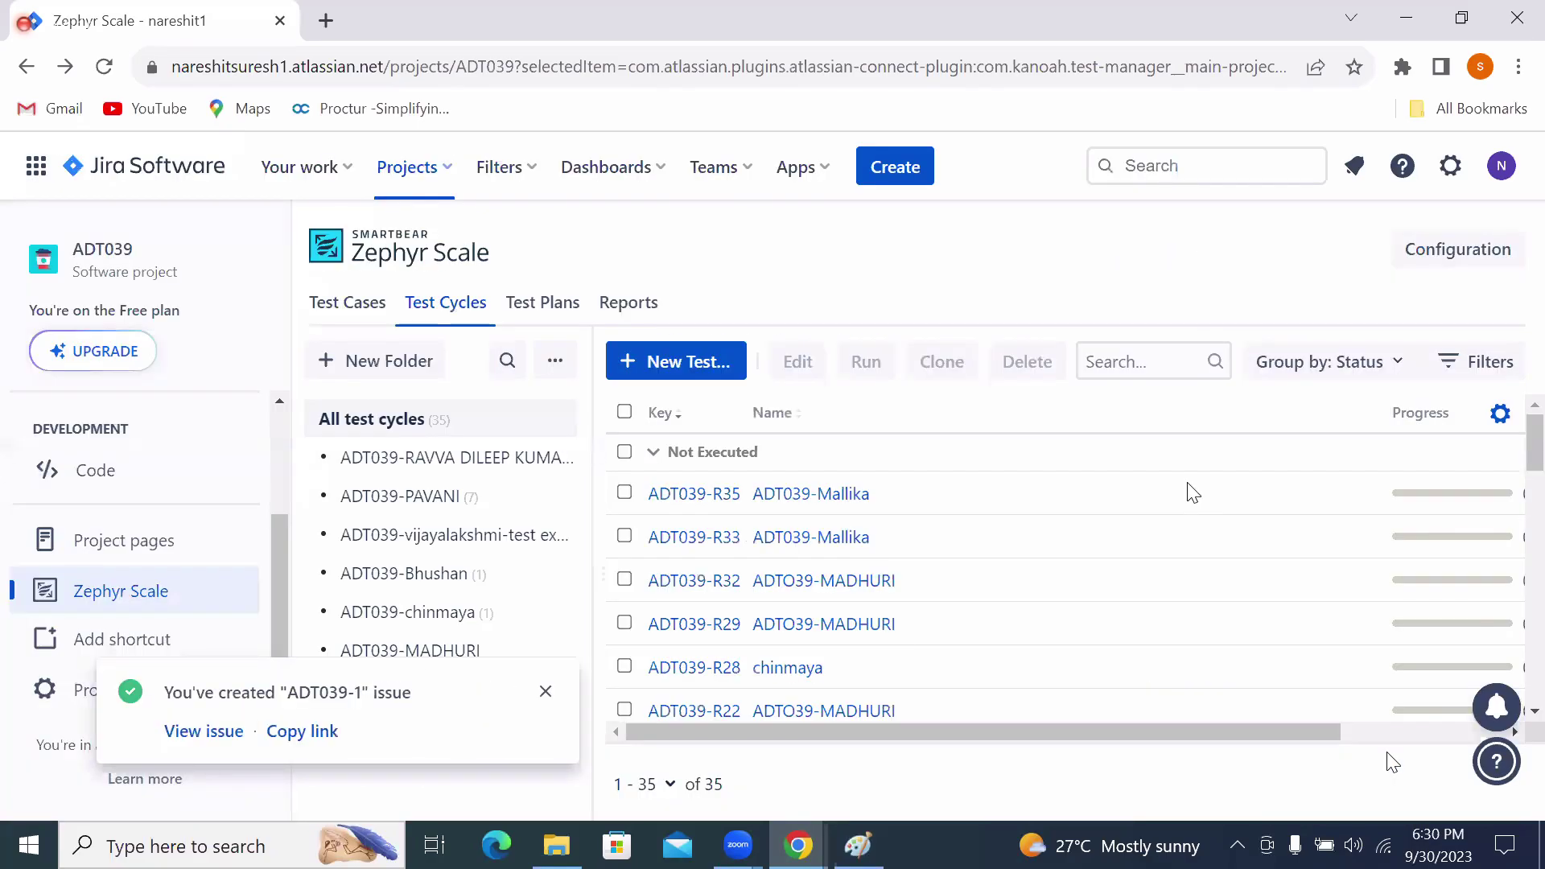
# Open the newly created issue ADT039-1 and review its title, description and details.
pyautogui.click(206, 733)
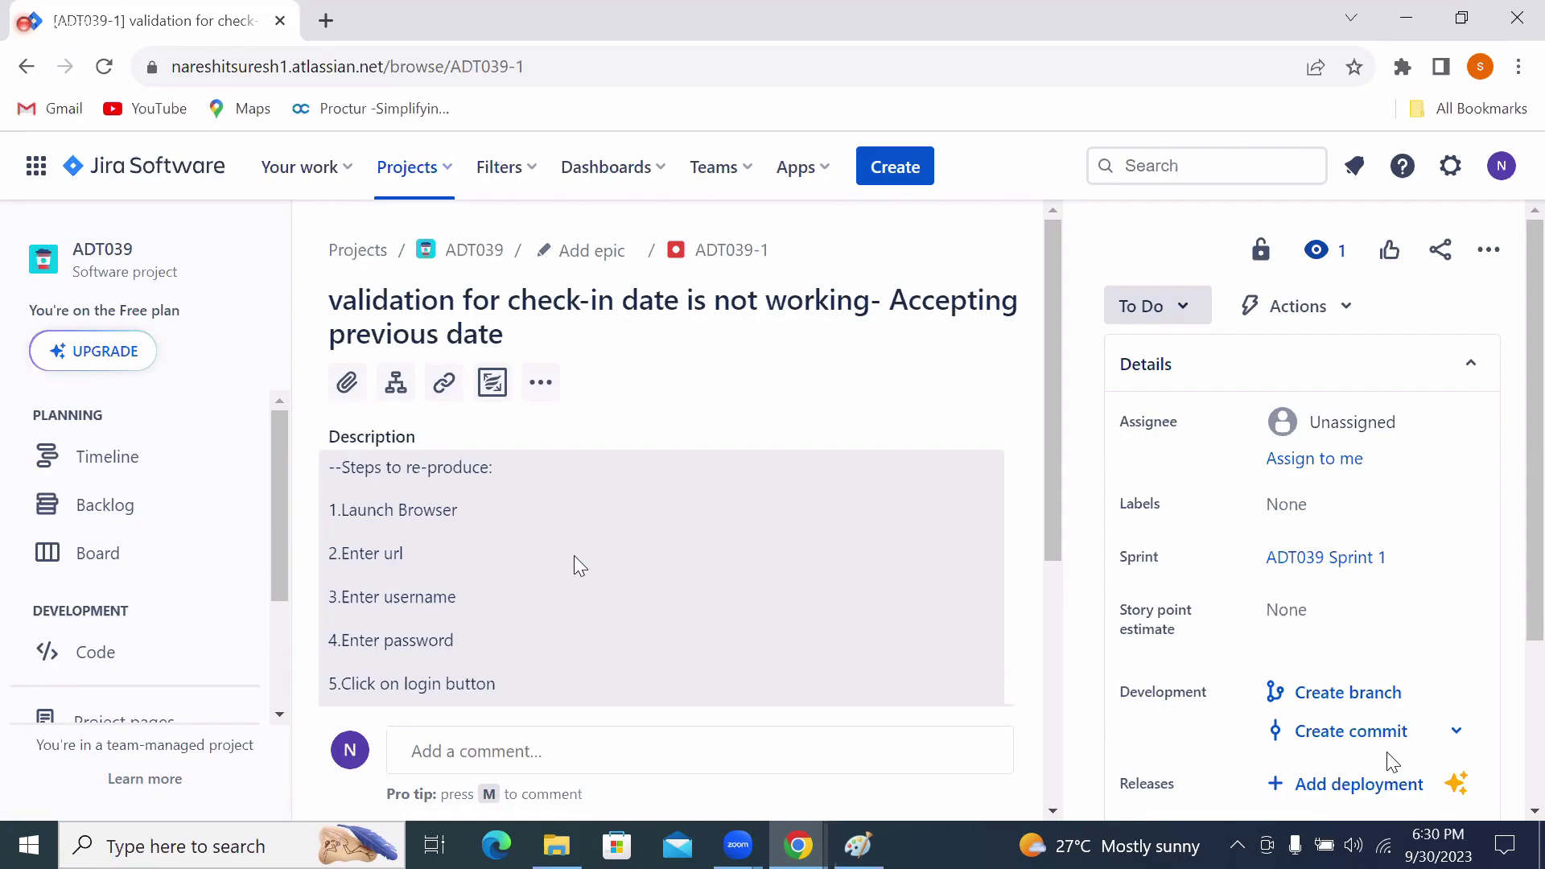
pyautogui.moveTo(1050, 254); pyautogui.dragTo(1043, 578)
pyautogui.moveTo(1047, 501); pyautogui.dragTo(1043, 227)
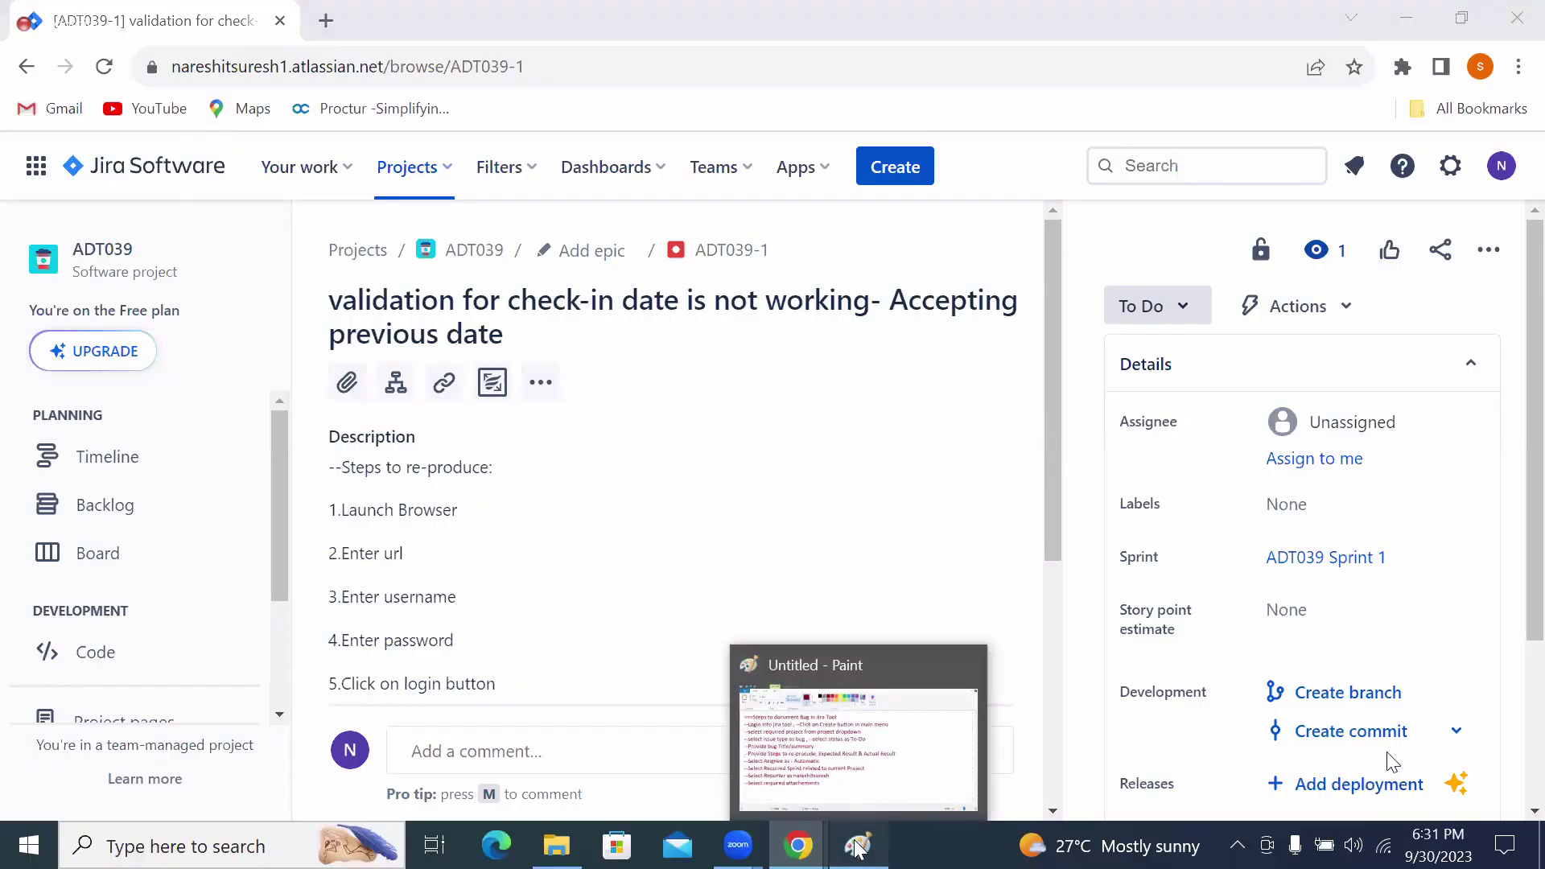
# Switch to Paint and add the line "--click on Create button" to the notes.
pyautogui.click(857, 845)
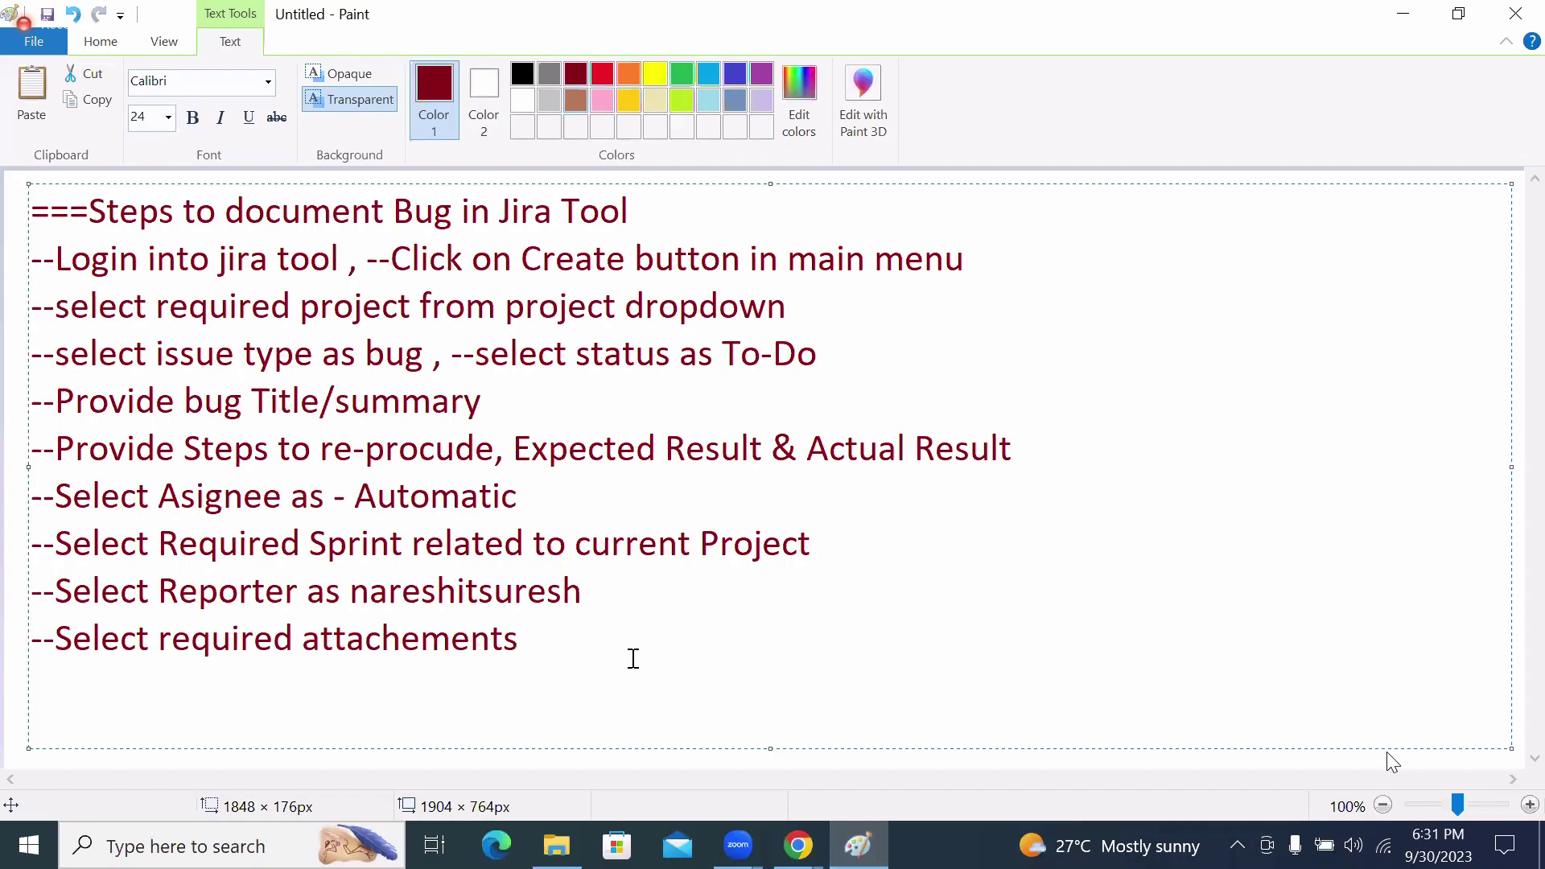
pyautogui.press('Return')
pyautogui.write('--C')
pyautogui.press('BackSpace')
pyautogui.write('click on ')
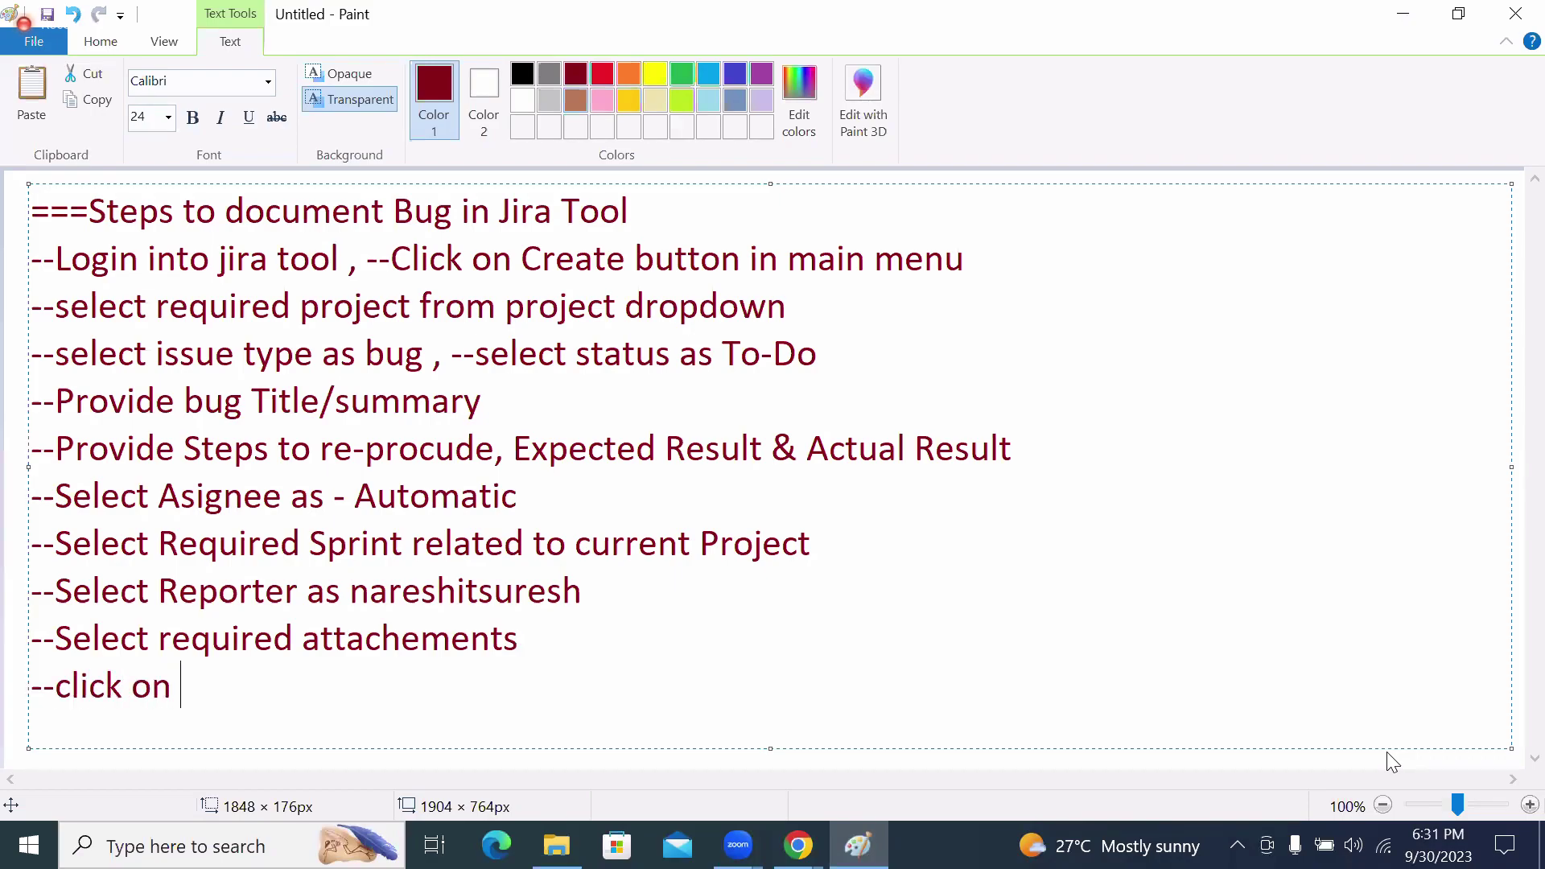
pyautogui.write('Create button')
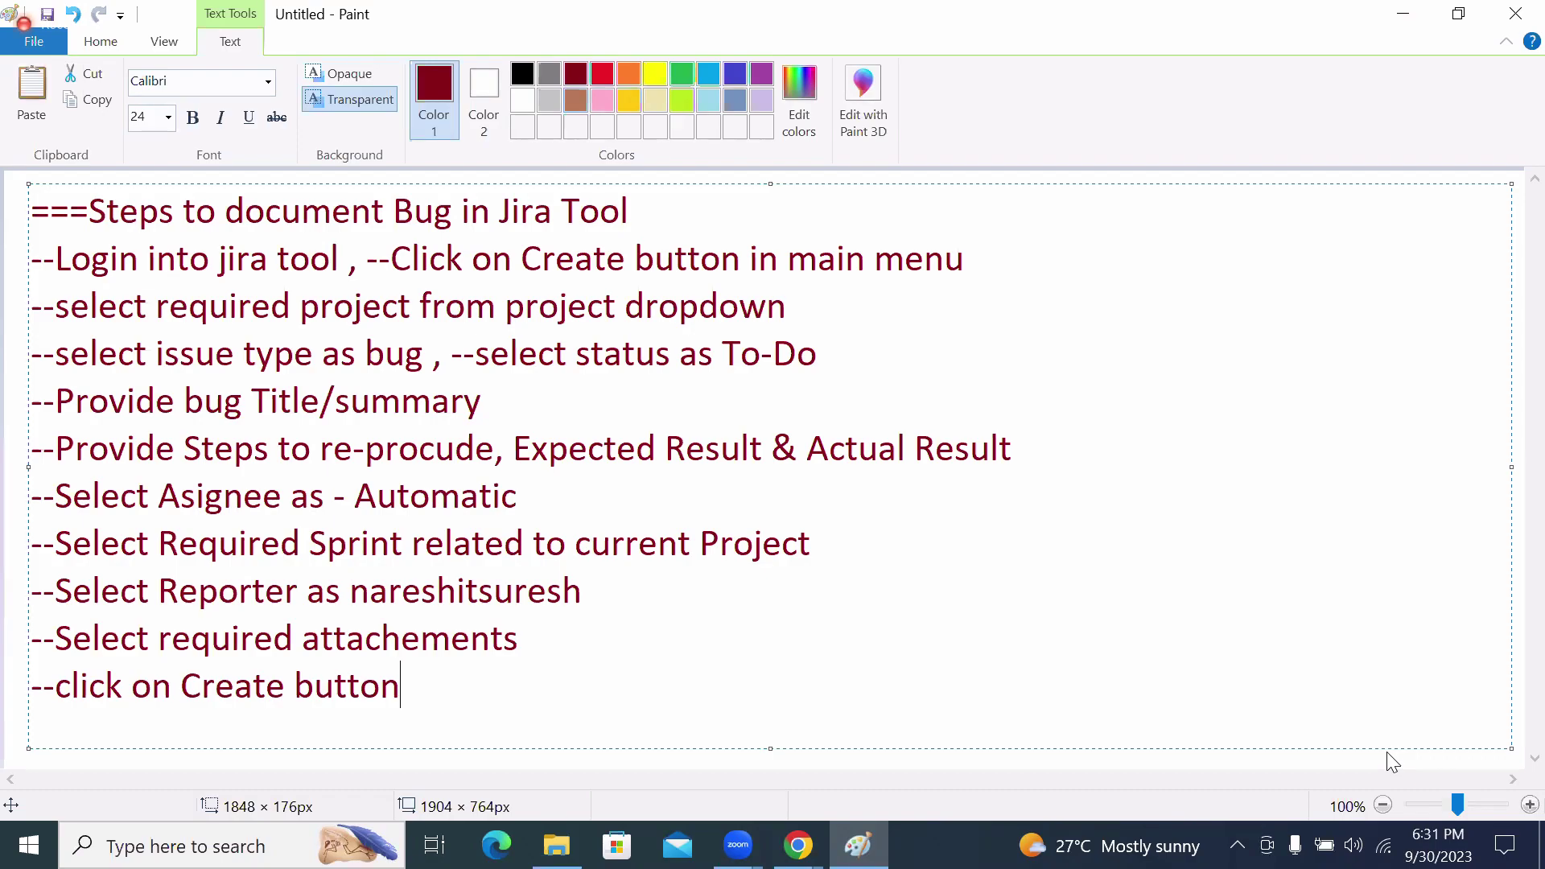
# Add the line "--Repeat same steps to document multiple bugs", and shift the text box up slightly and extend its height to fit the notes.
pyautogui.write('--Repeat same steps')
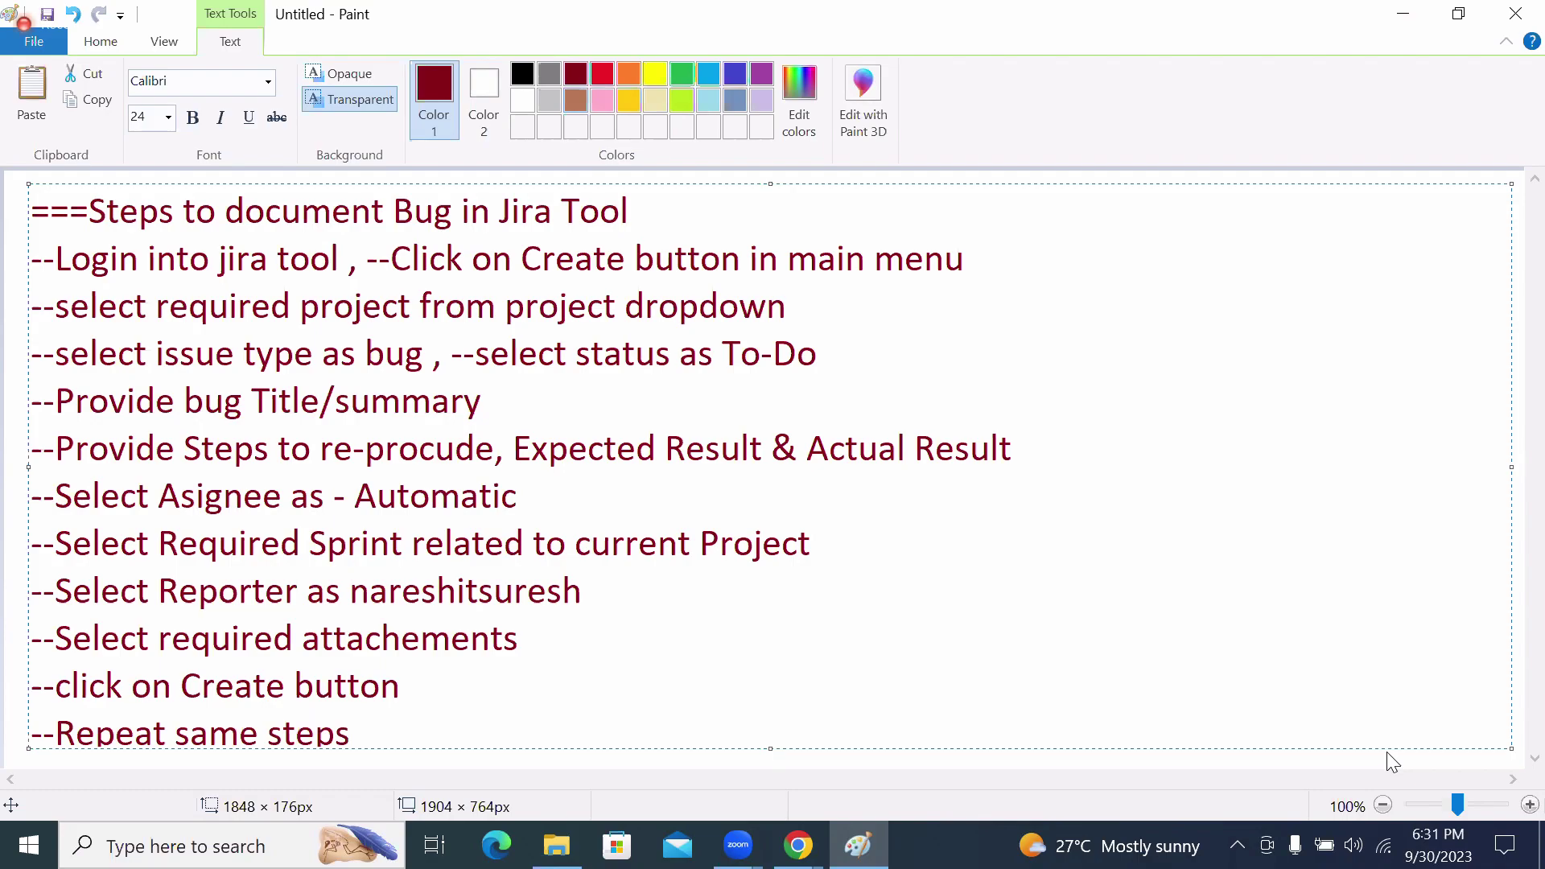
pyautogui.write(' to repo')
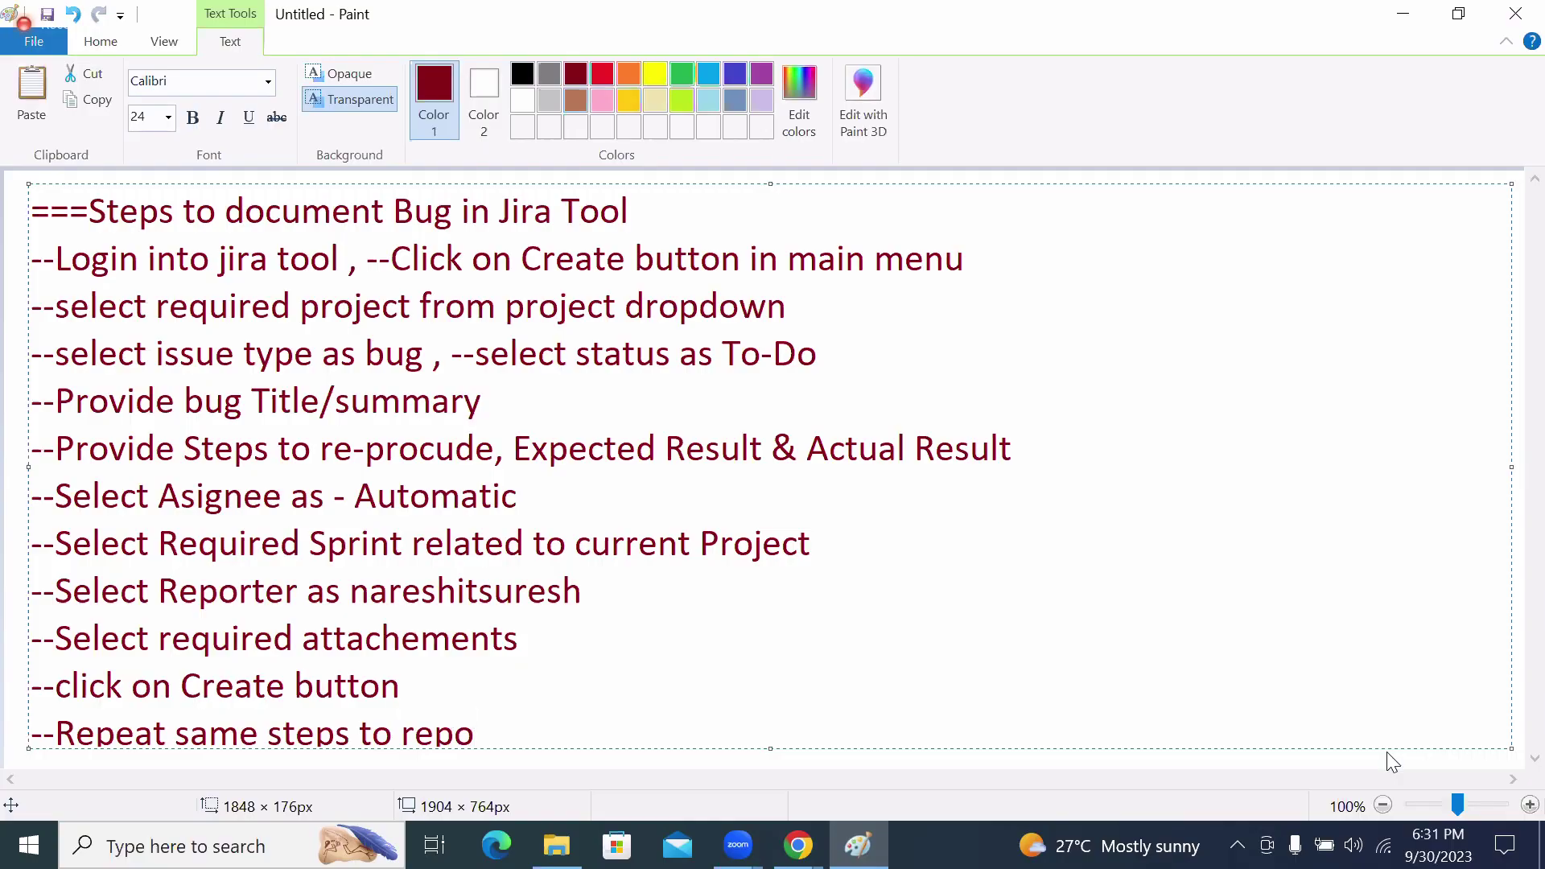
pyautogui.press('BackSpace')
pyautogui.press('BackSpace')
pyautogui.press('BackSpace')
pyautogui.press('BackSpace')
pyautogui.write('documen')
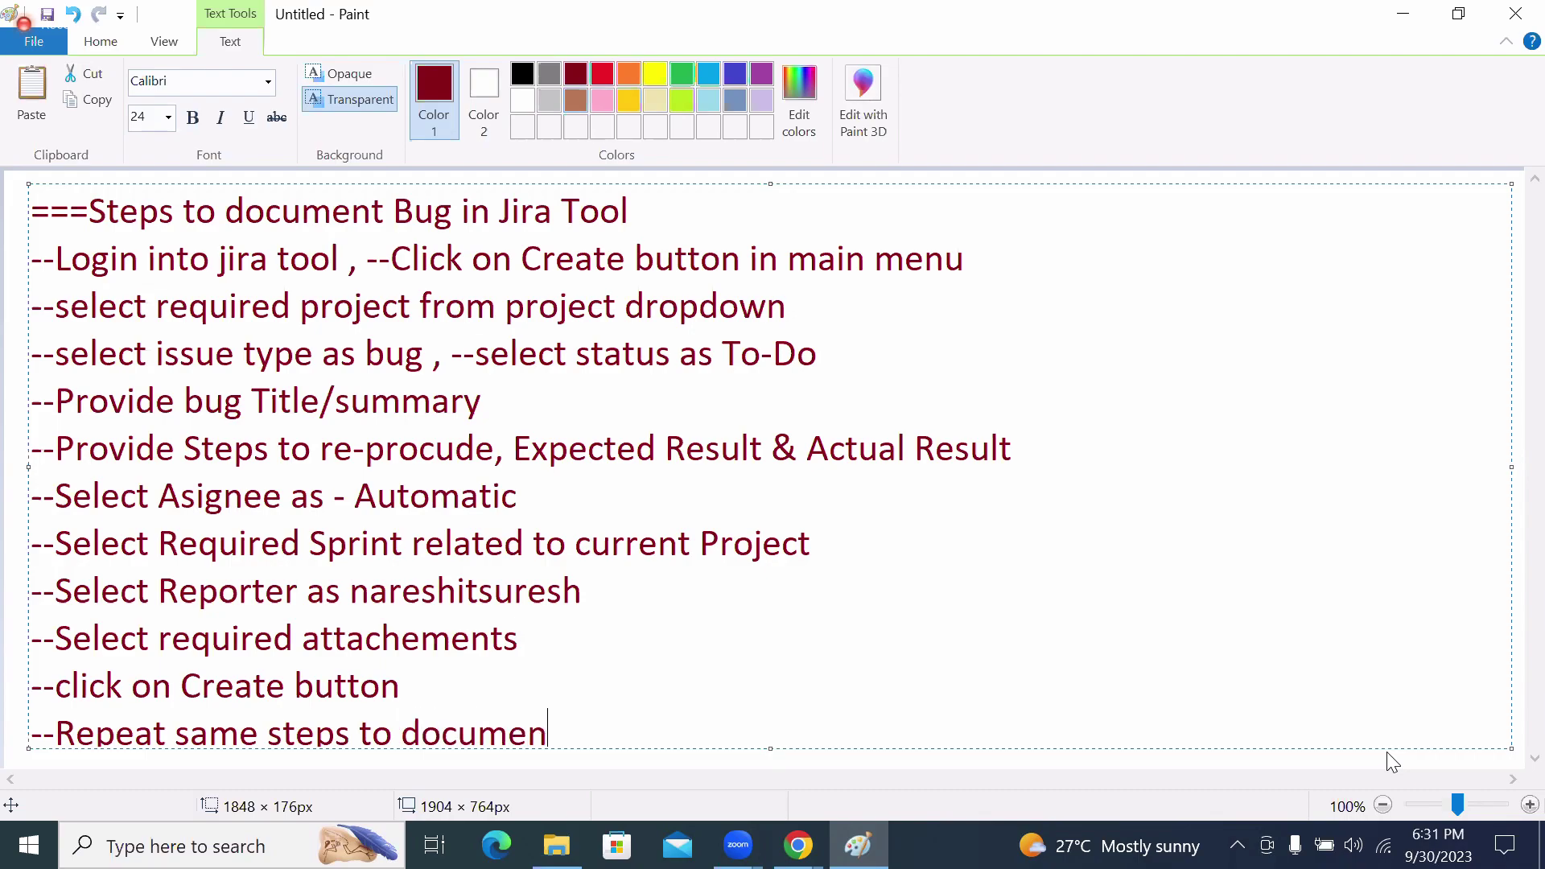
pyautogui.write('t mult')
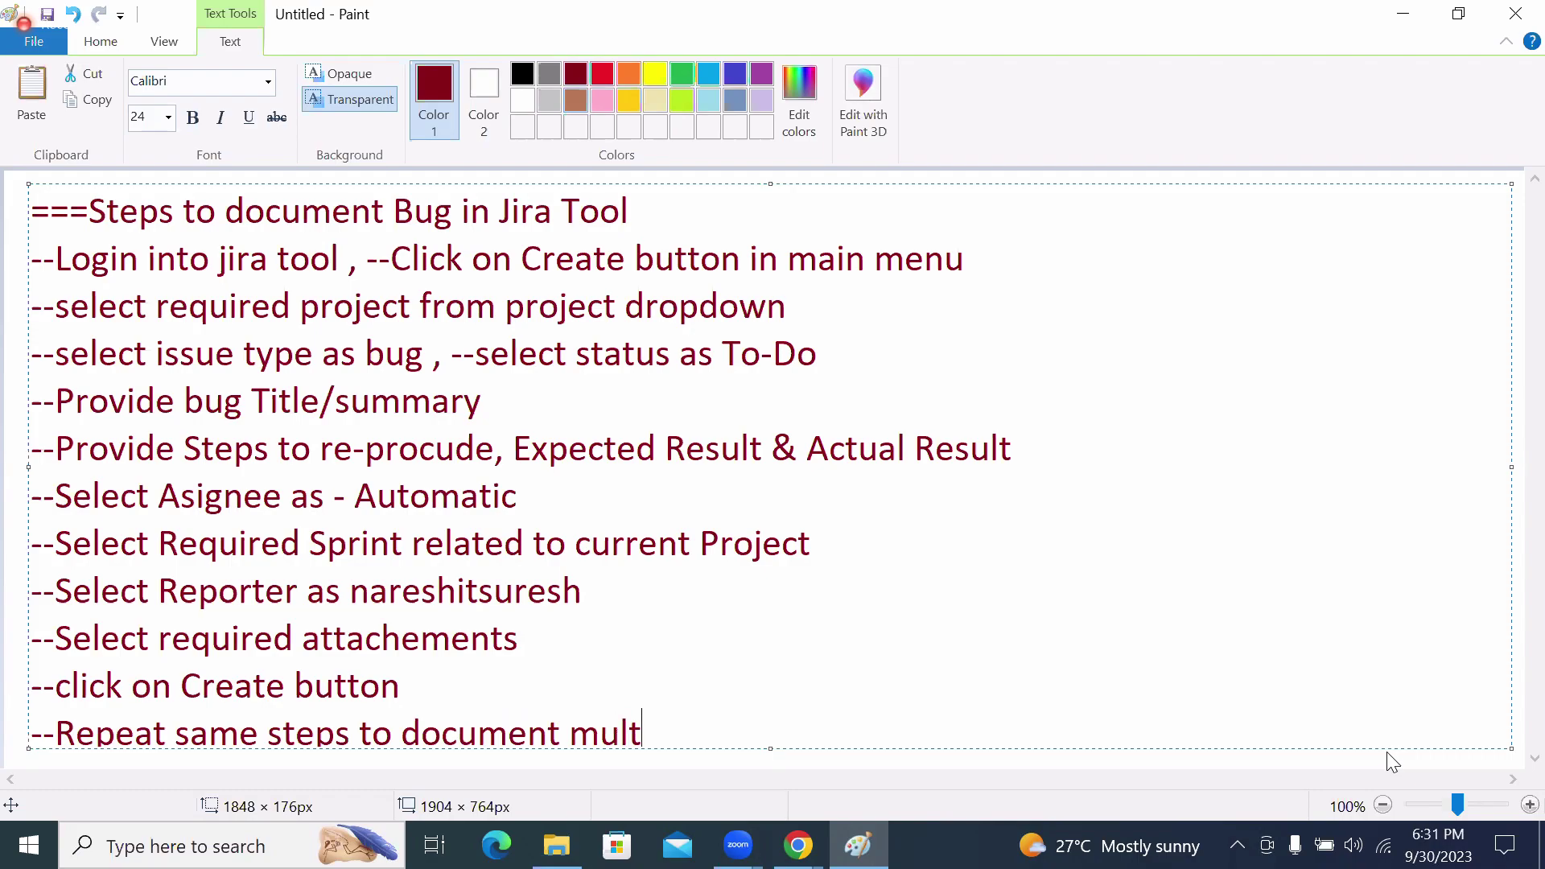
pyautogui.write('iple bugs')
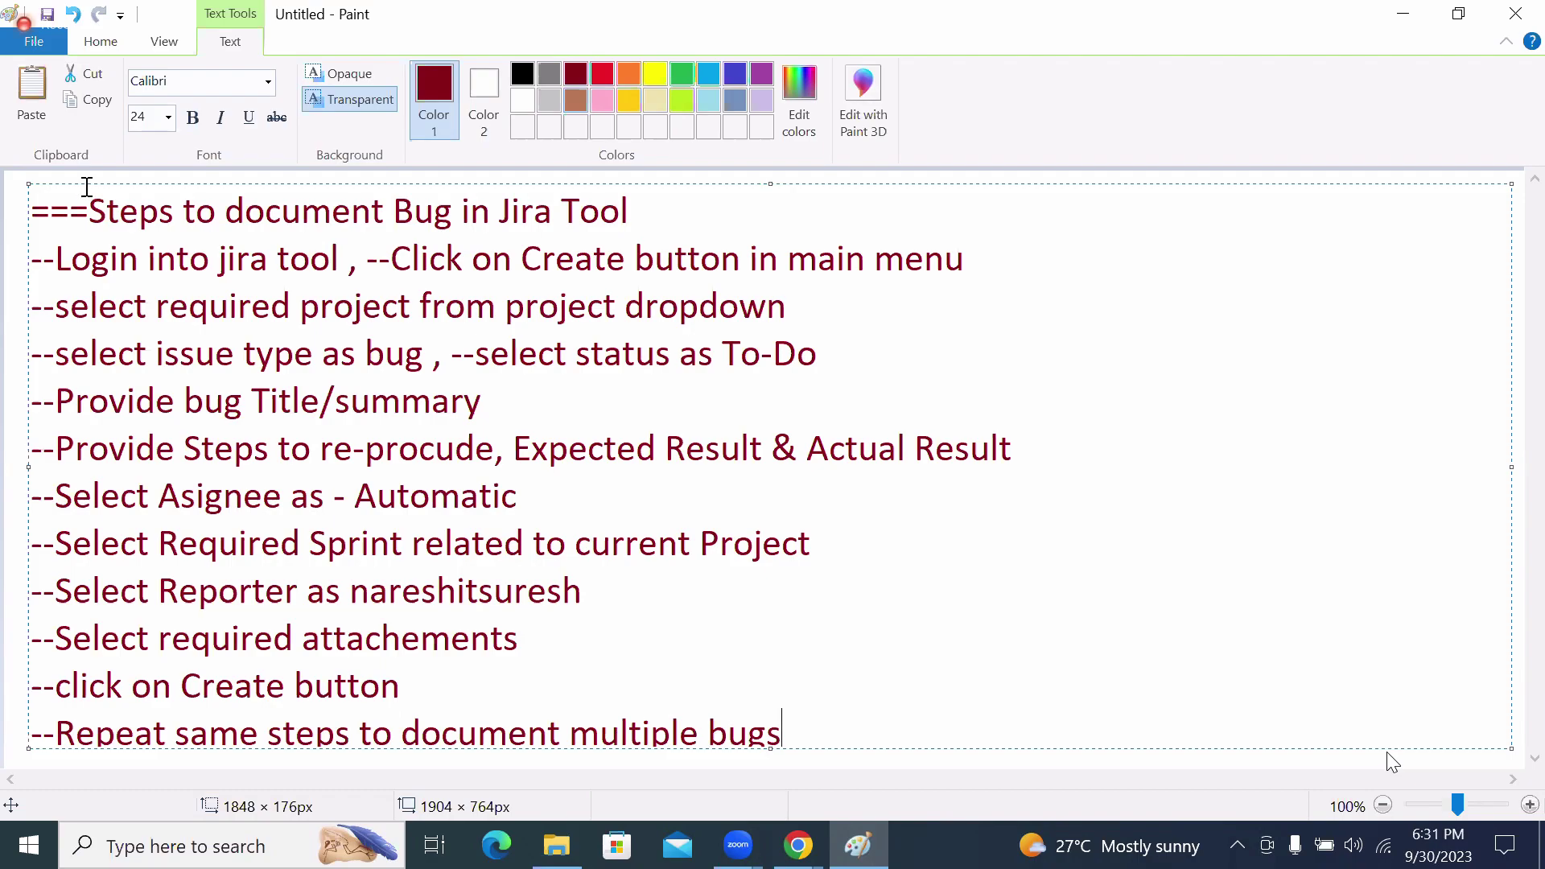
pyautogui.moveTo(85, 180); pyautogui.dragTo(82, 171)
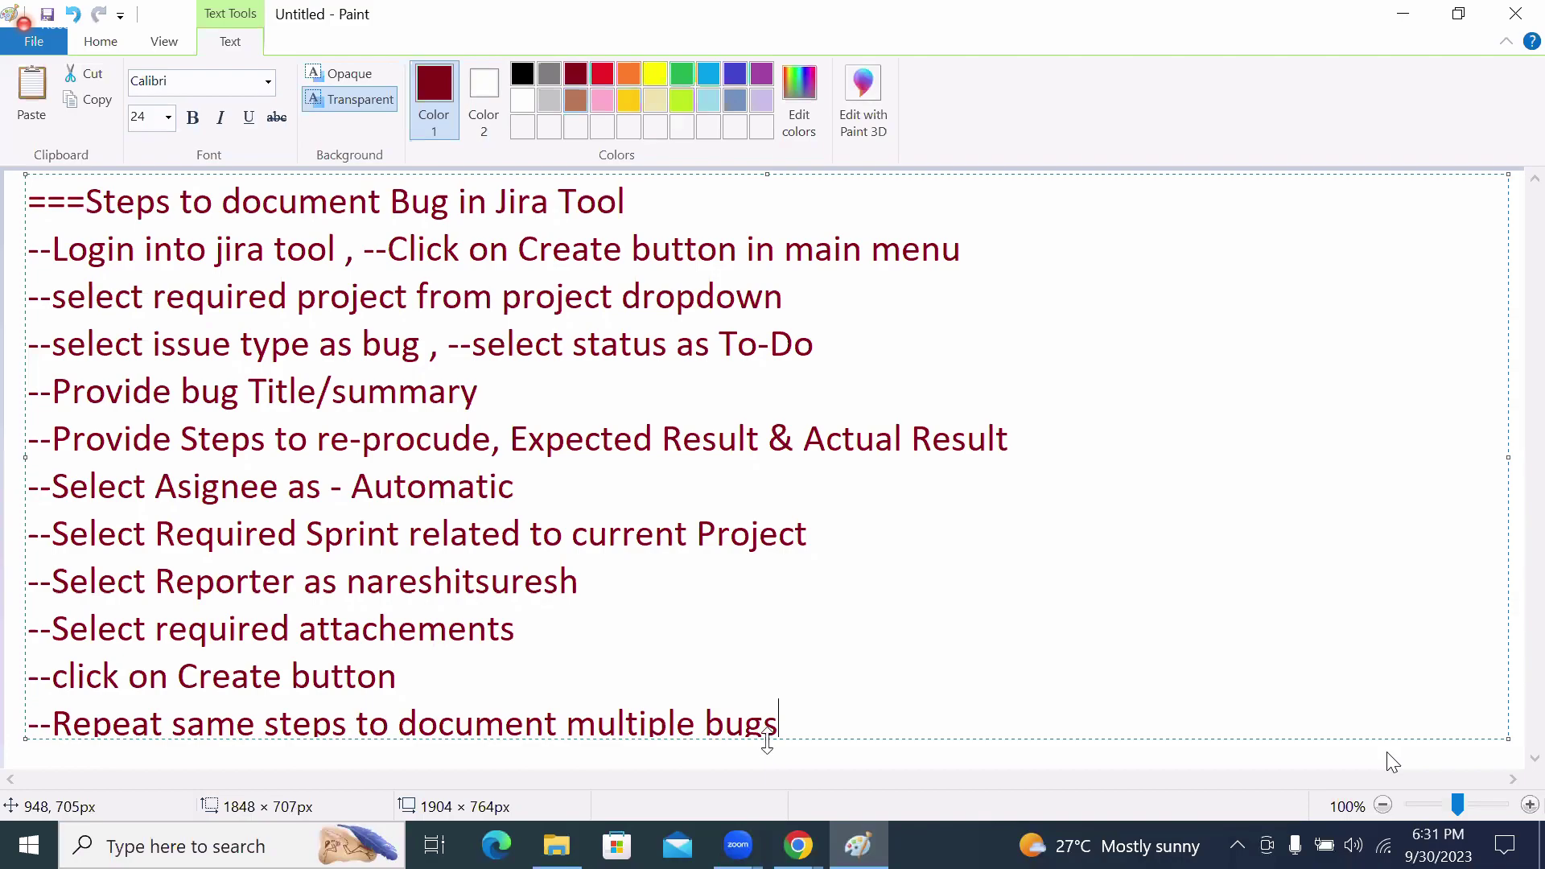
pyautogui.moveTo(766, 738); pyautogui.dragTo(769, 751)
# Switch to the Jira browser window showing issue ADT039-1.
pyautogui.click(800, 853)
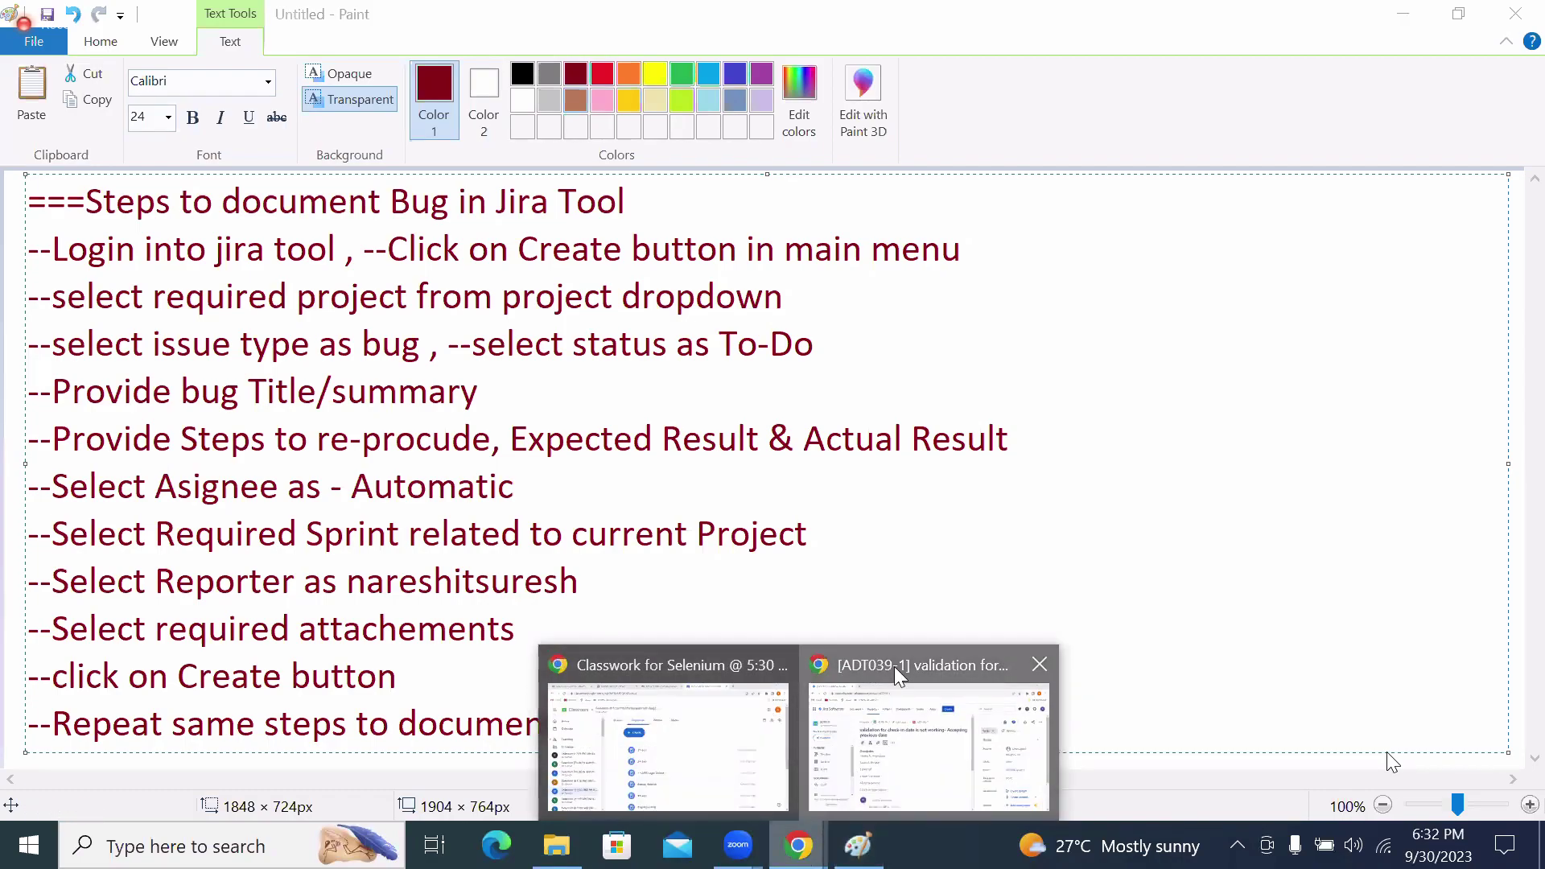
pyautogui.click(894, 666)
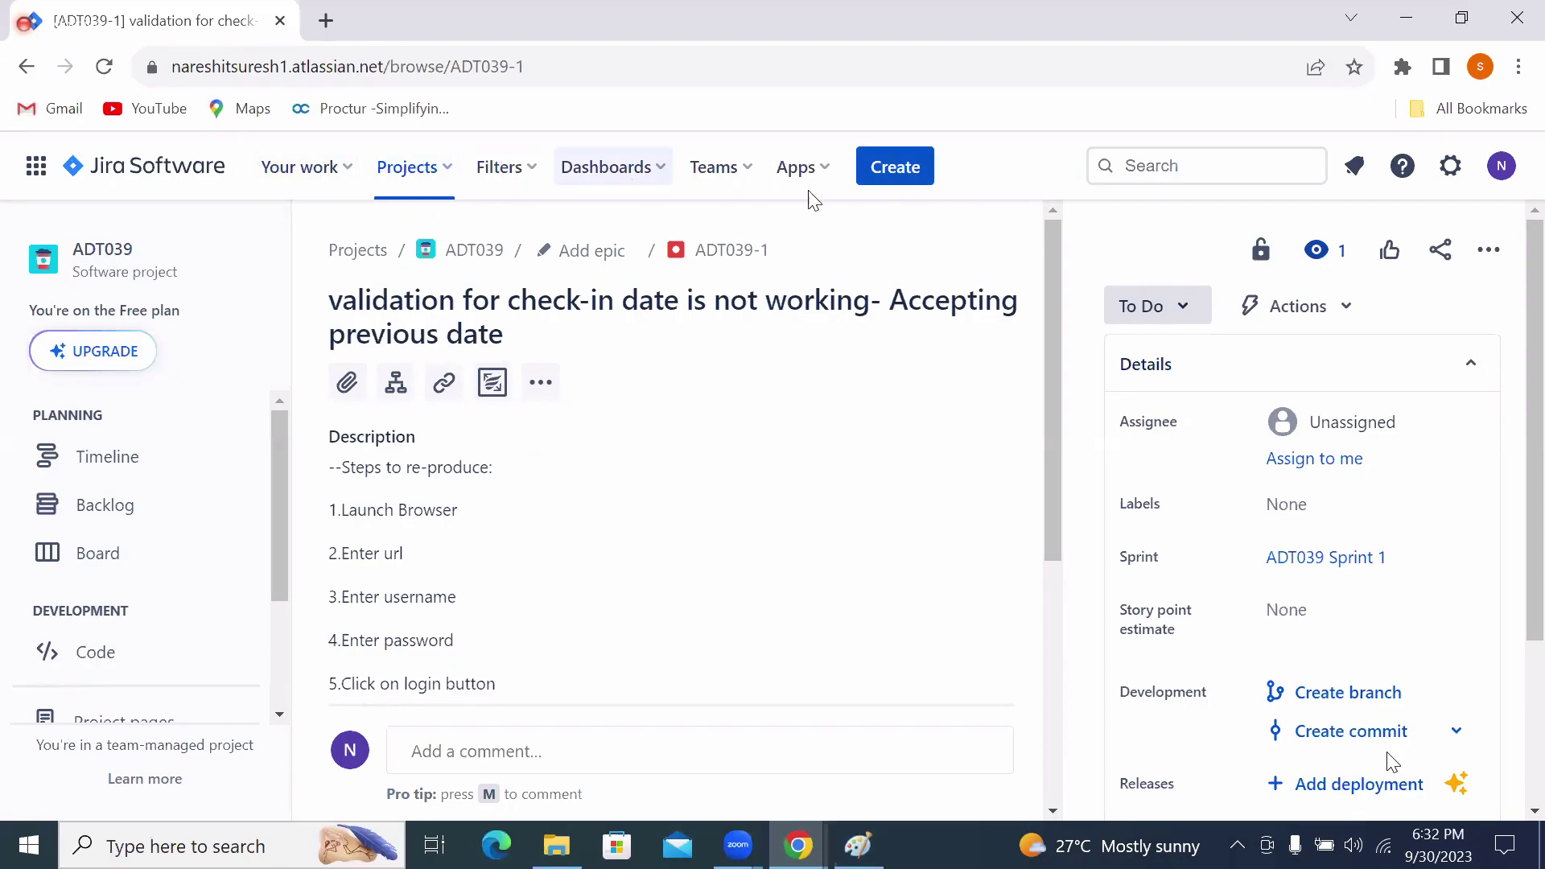
# Open a new issue form and review its project, issue type, status, summary and description fields.
pyautogui.click(905, 185)
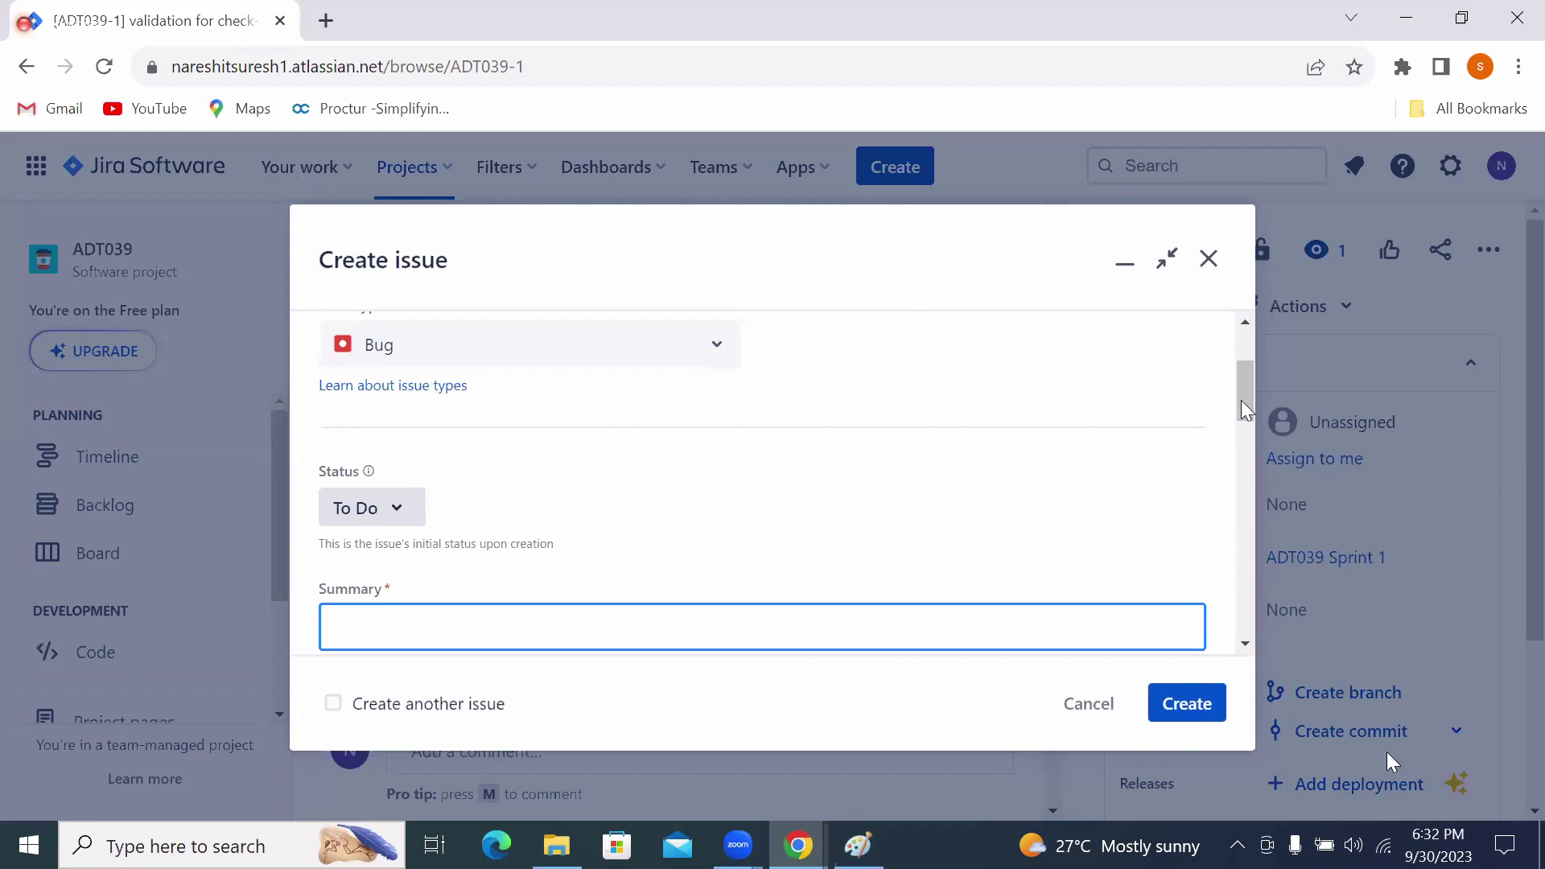
pyautogui.moveTo(1242, 400); pyautogui.dragTo(1243, 356)
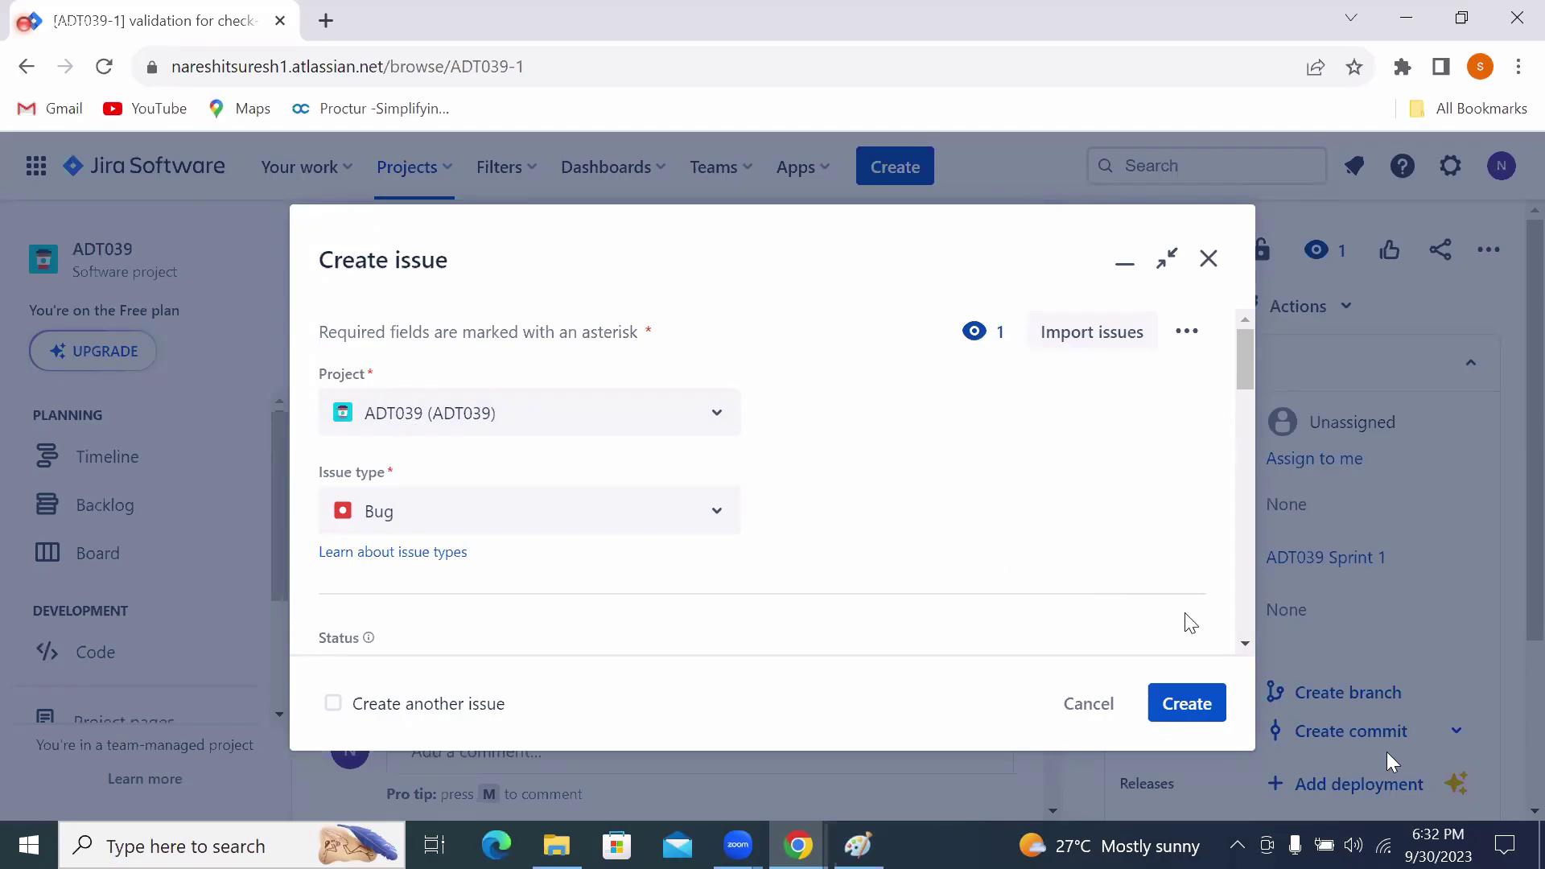
pyautogui.scroll(-2, 1245, 642)
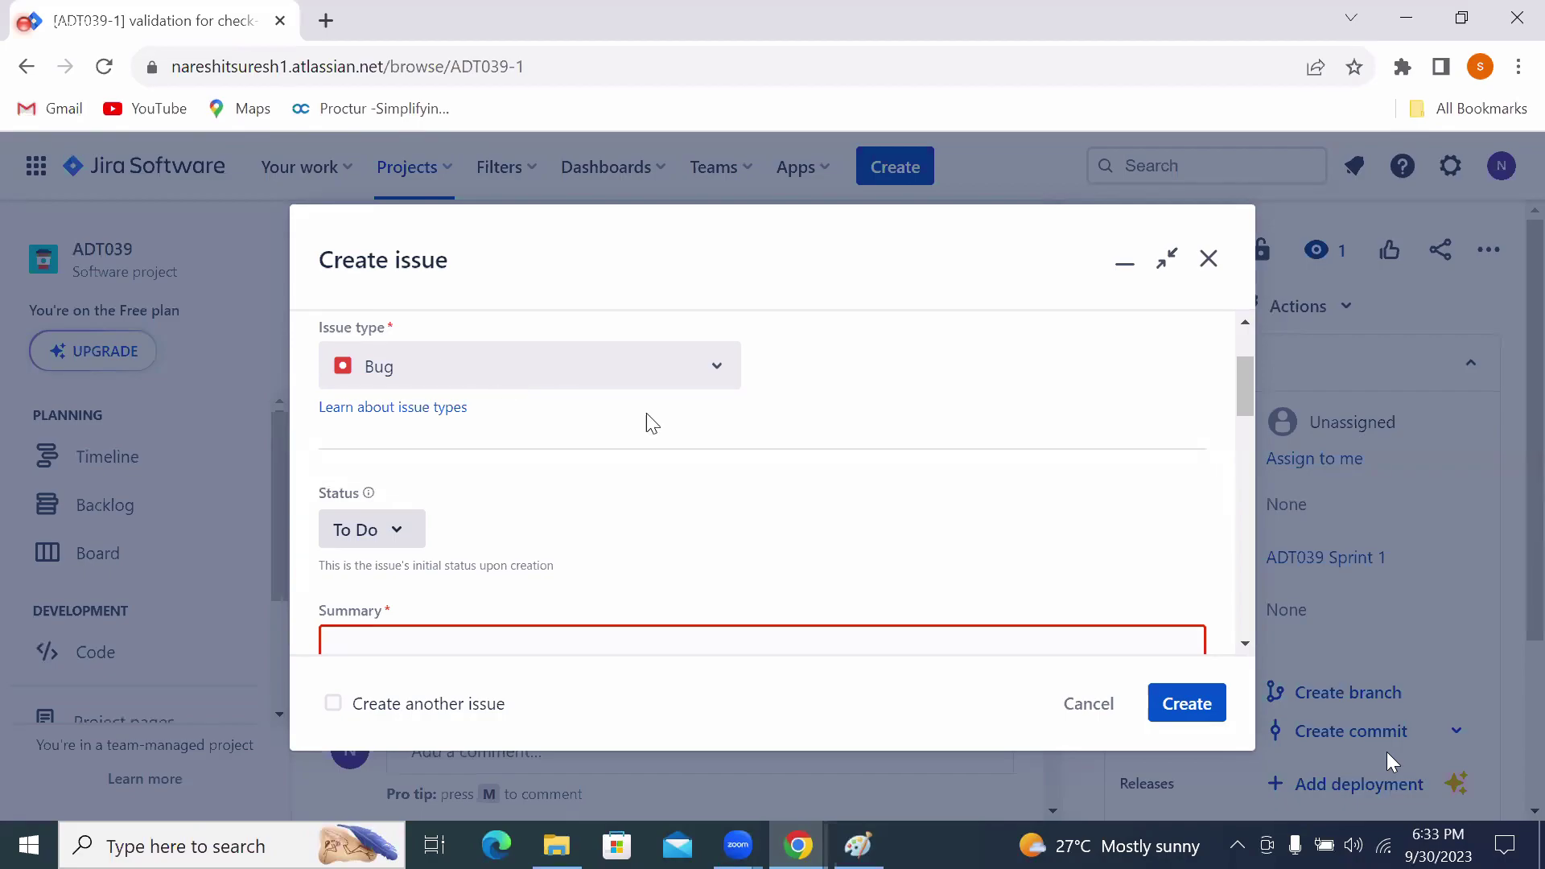
pyautogui.click(1244, 644)
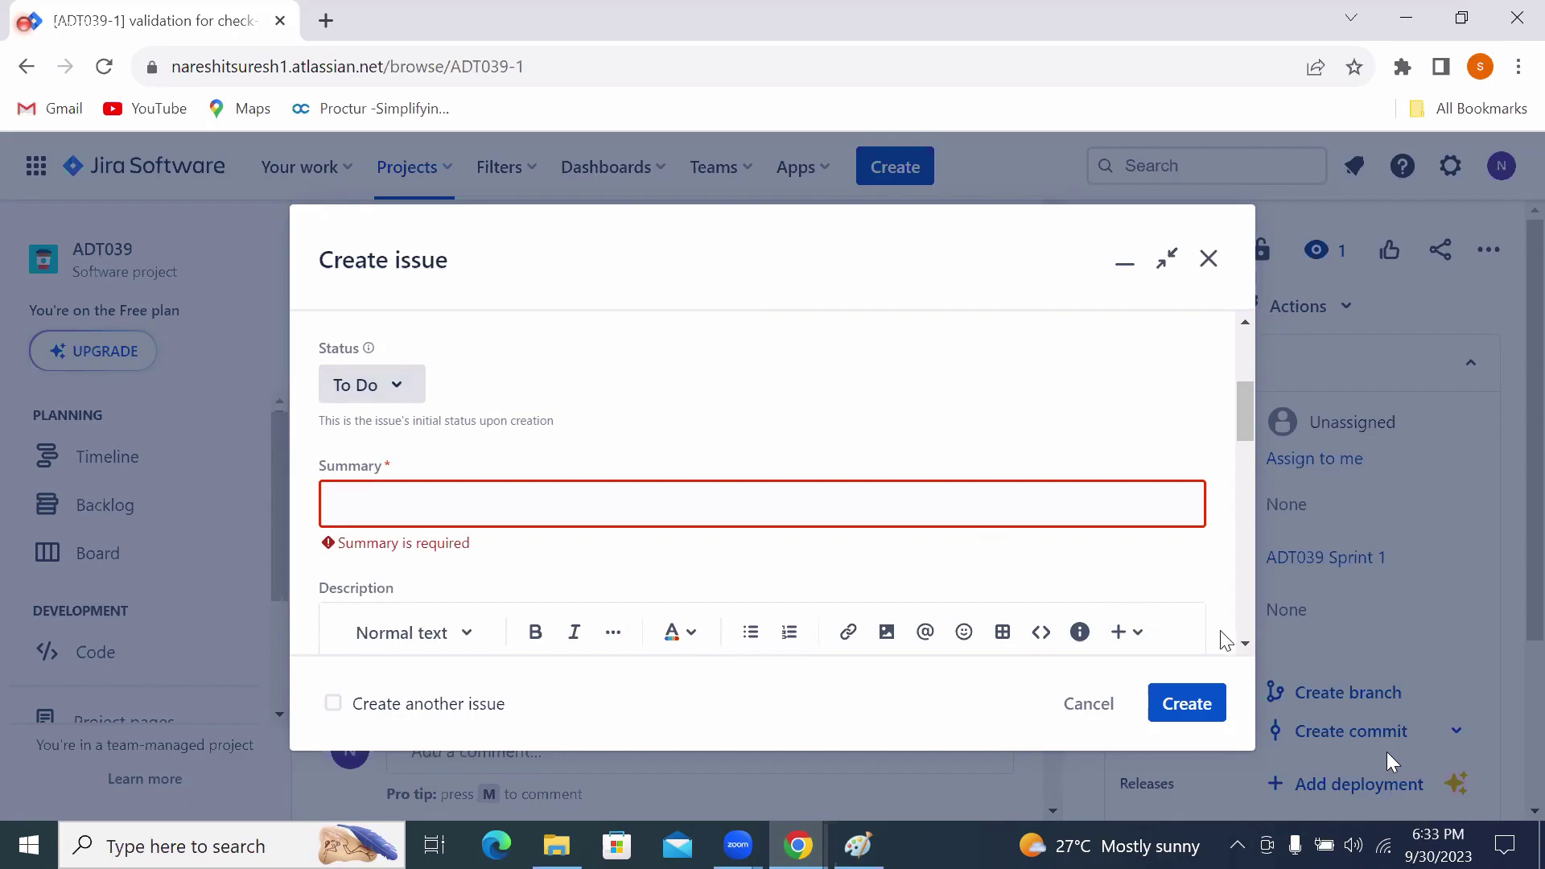
pyautogui.click(1246, 644)
pyautogui.click(1245, 644)
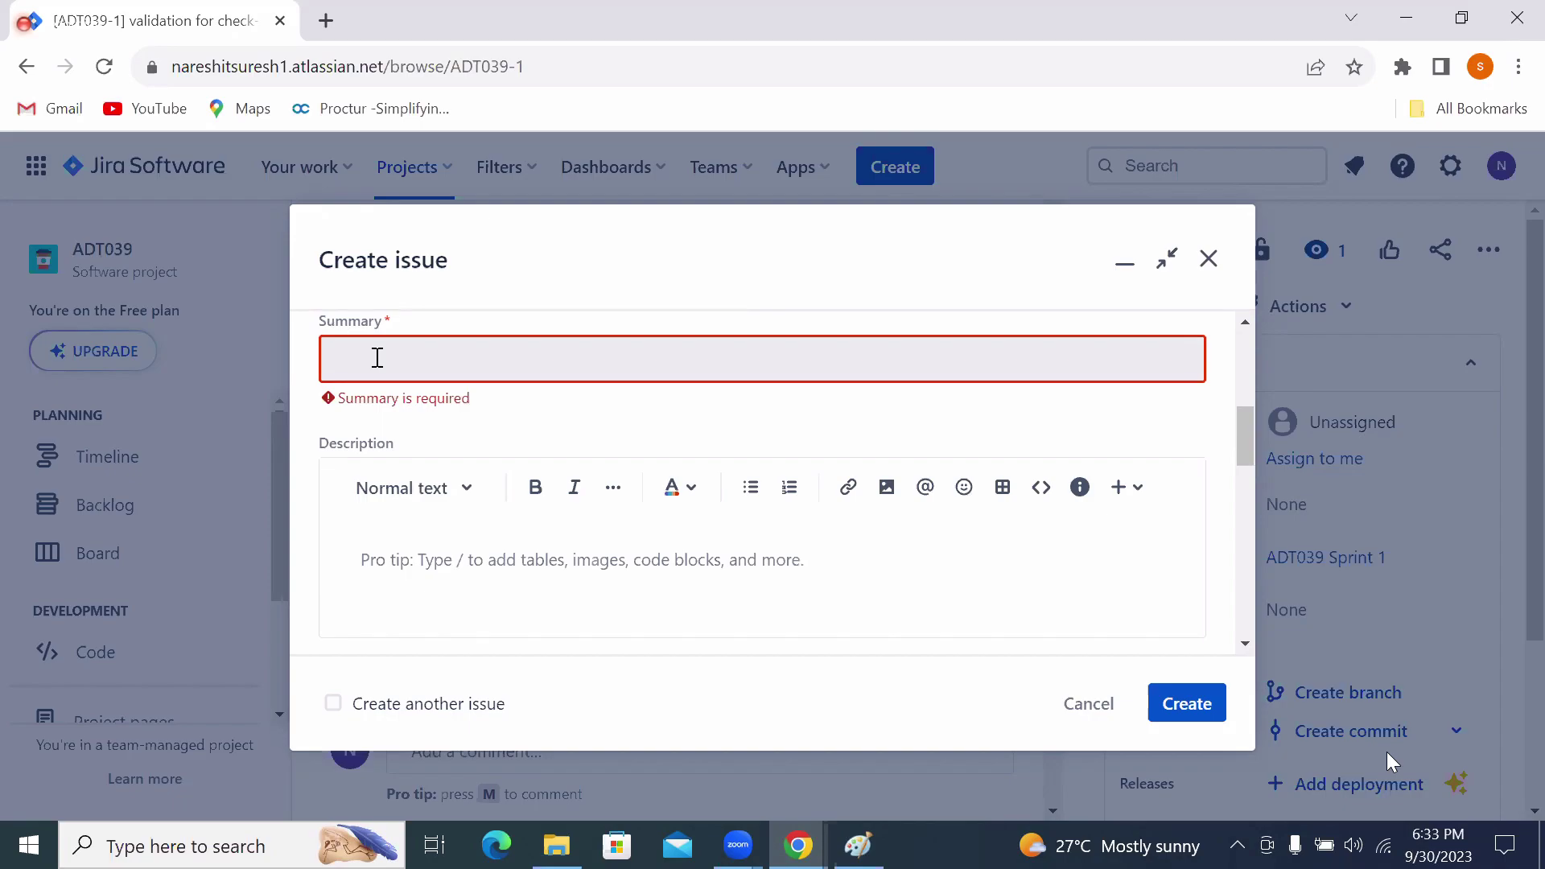
pyautogui.click(1246, 643)
pyautogui.scroll(-3, 1247, 642)
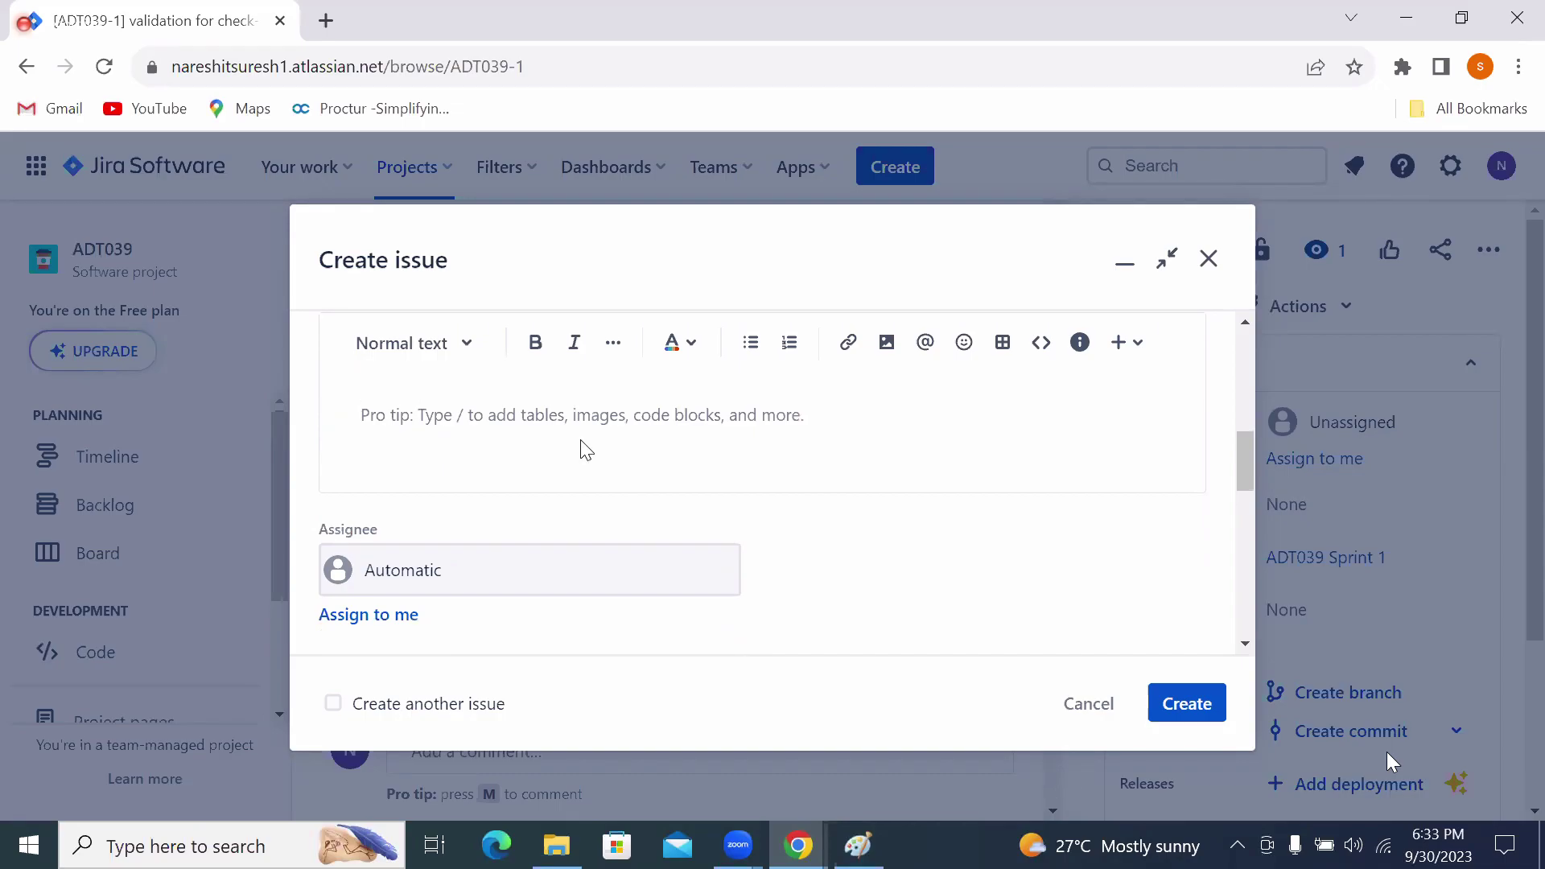
# Review the assignee, labels, sprint, story point, reporter, attachment, linked issues and flagged fields, and close the form without creating an issue.
pyautogui.click(1246, 645)
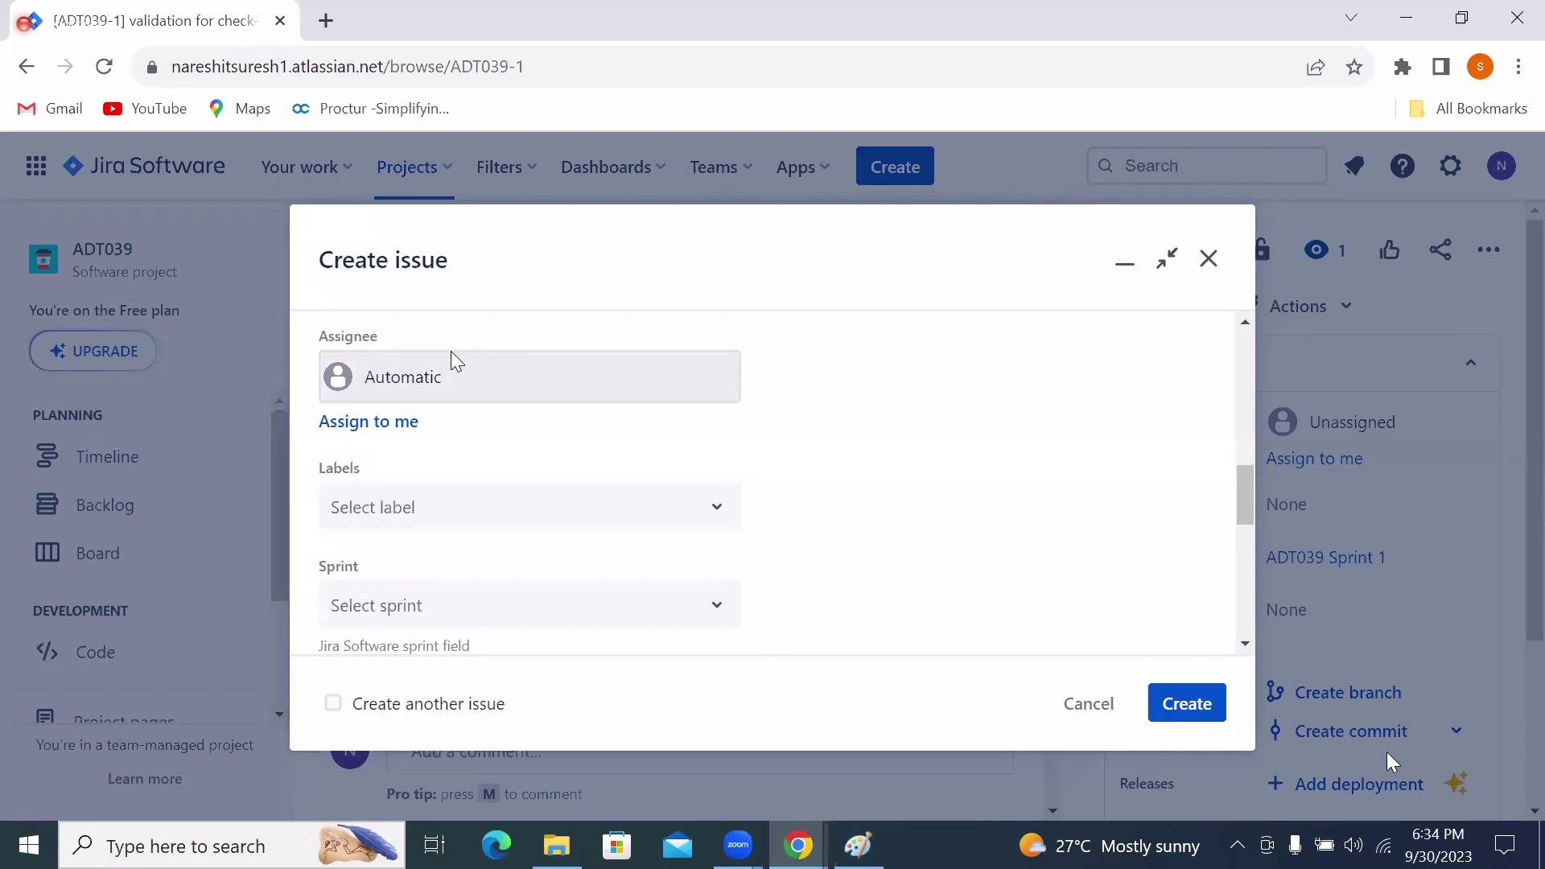
pyautogui.click(1245, 643)
pyautogui.scroll(-5, 1246, 641)
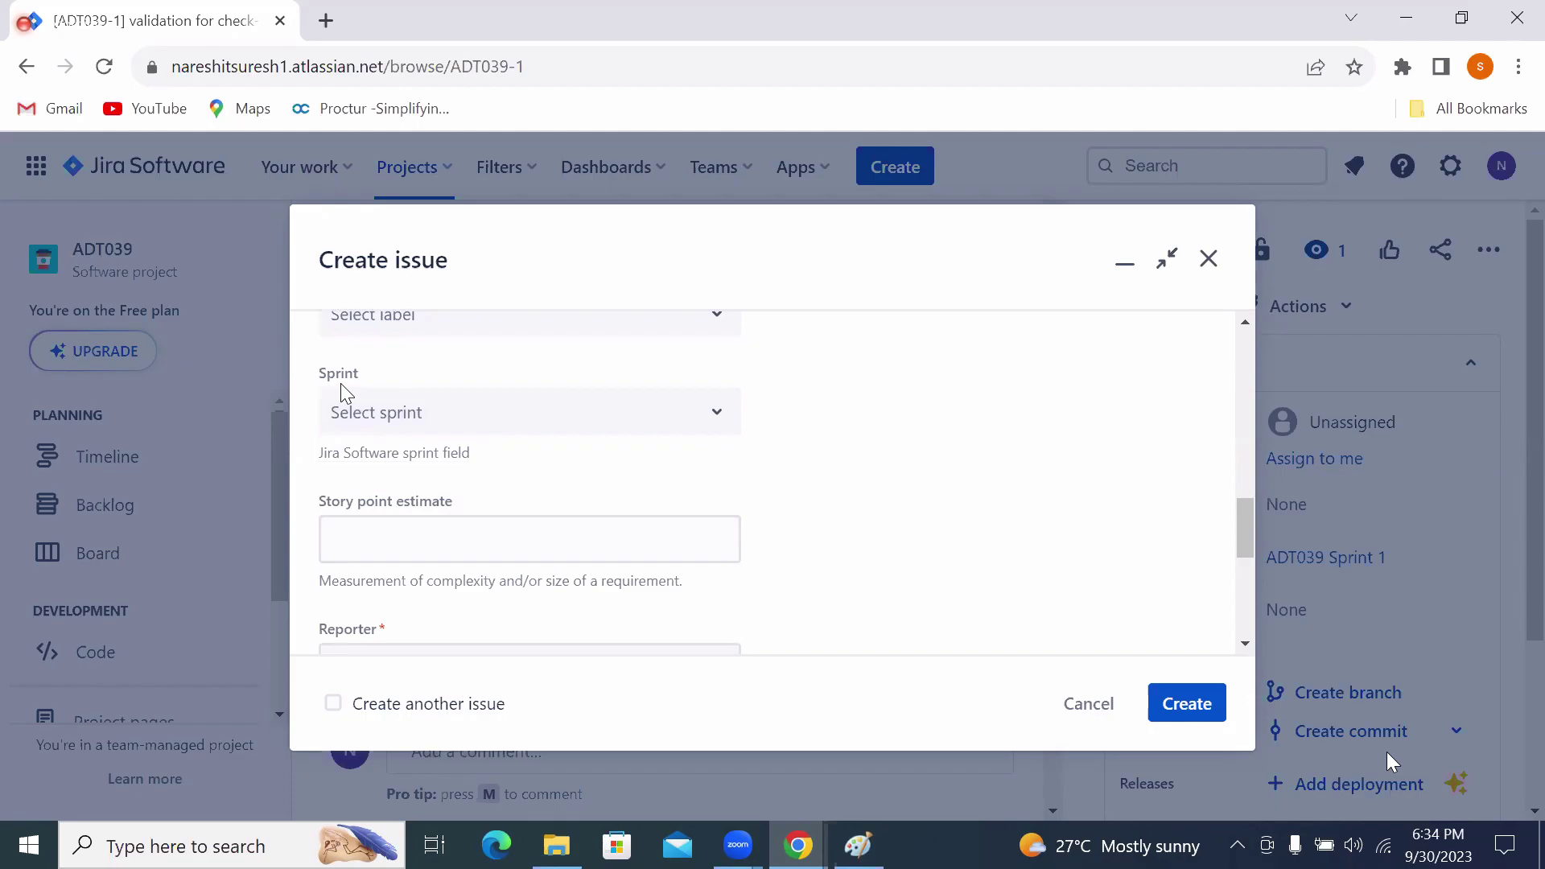
pyautogui.click(1243, 647)
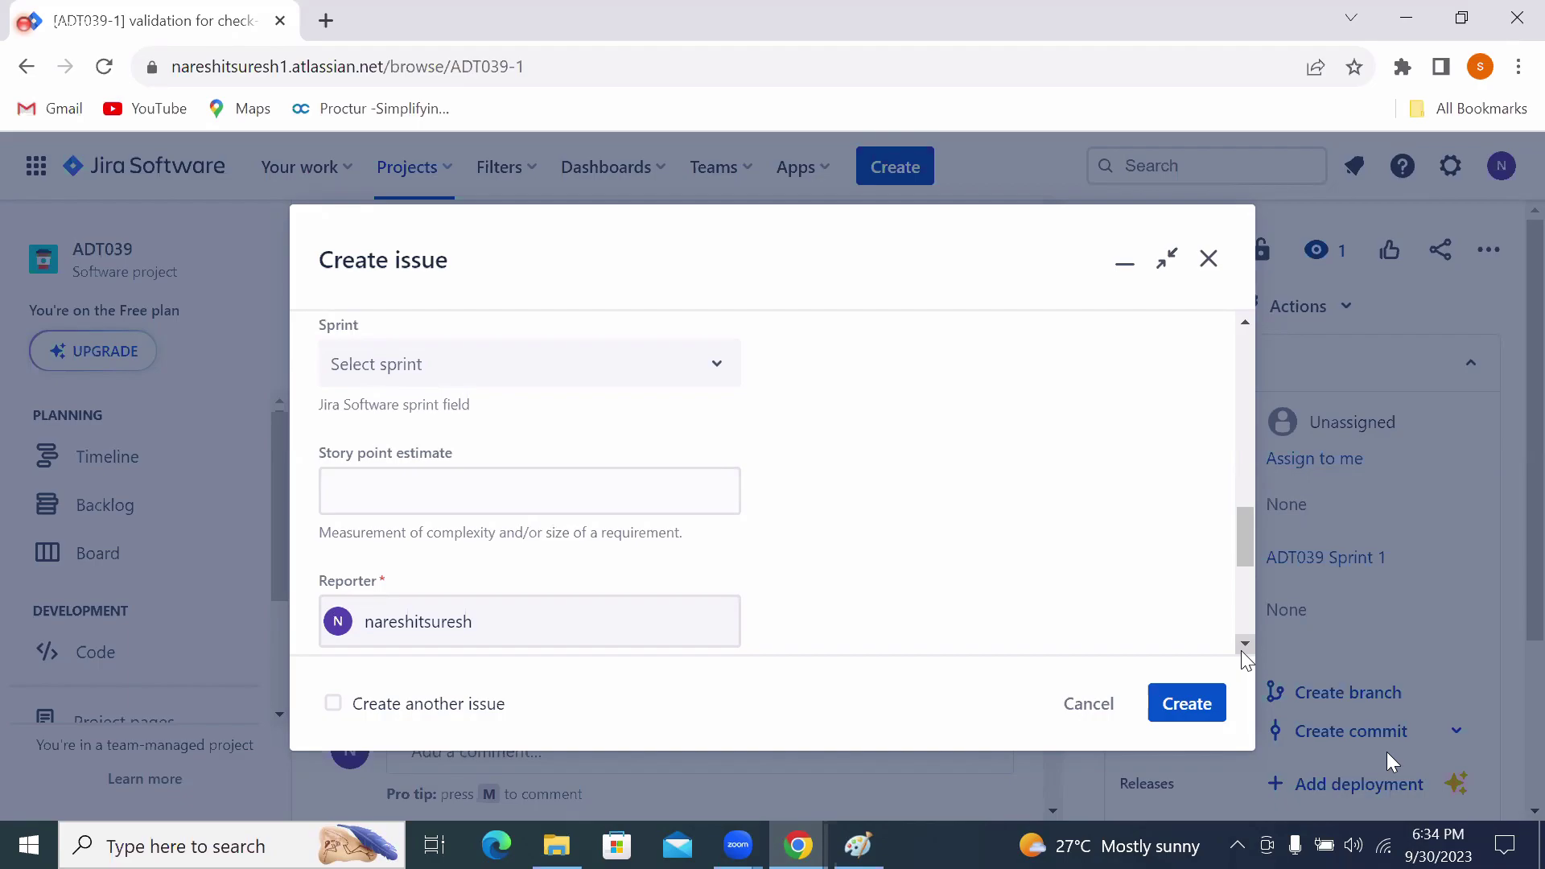
pyautogui.click(1241, 648)
pyautogui.click(1241, 648)
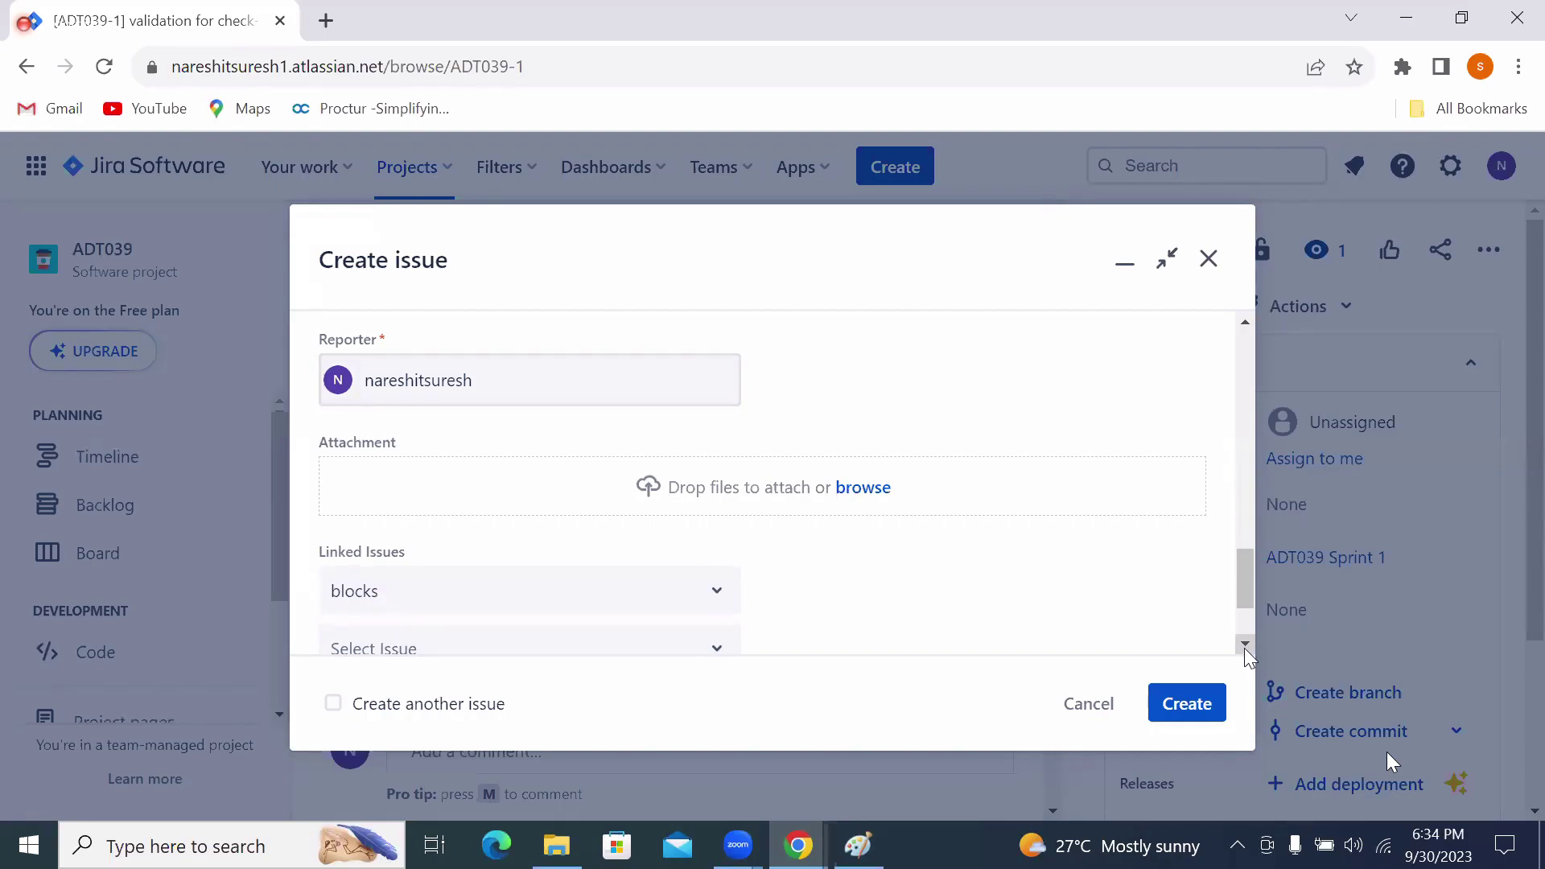
pyautogui.scroll(-2, 1247, 645)
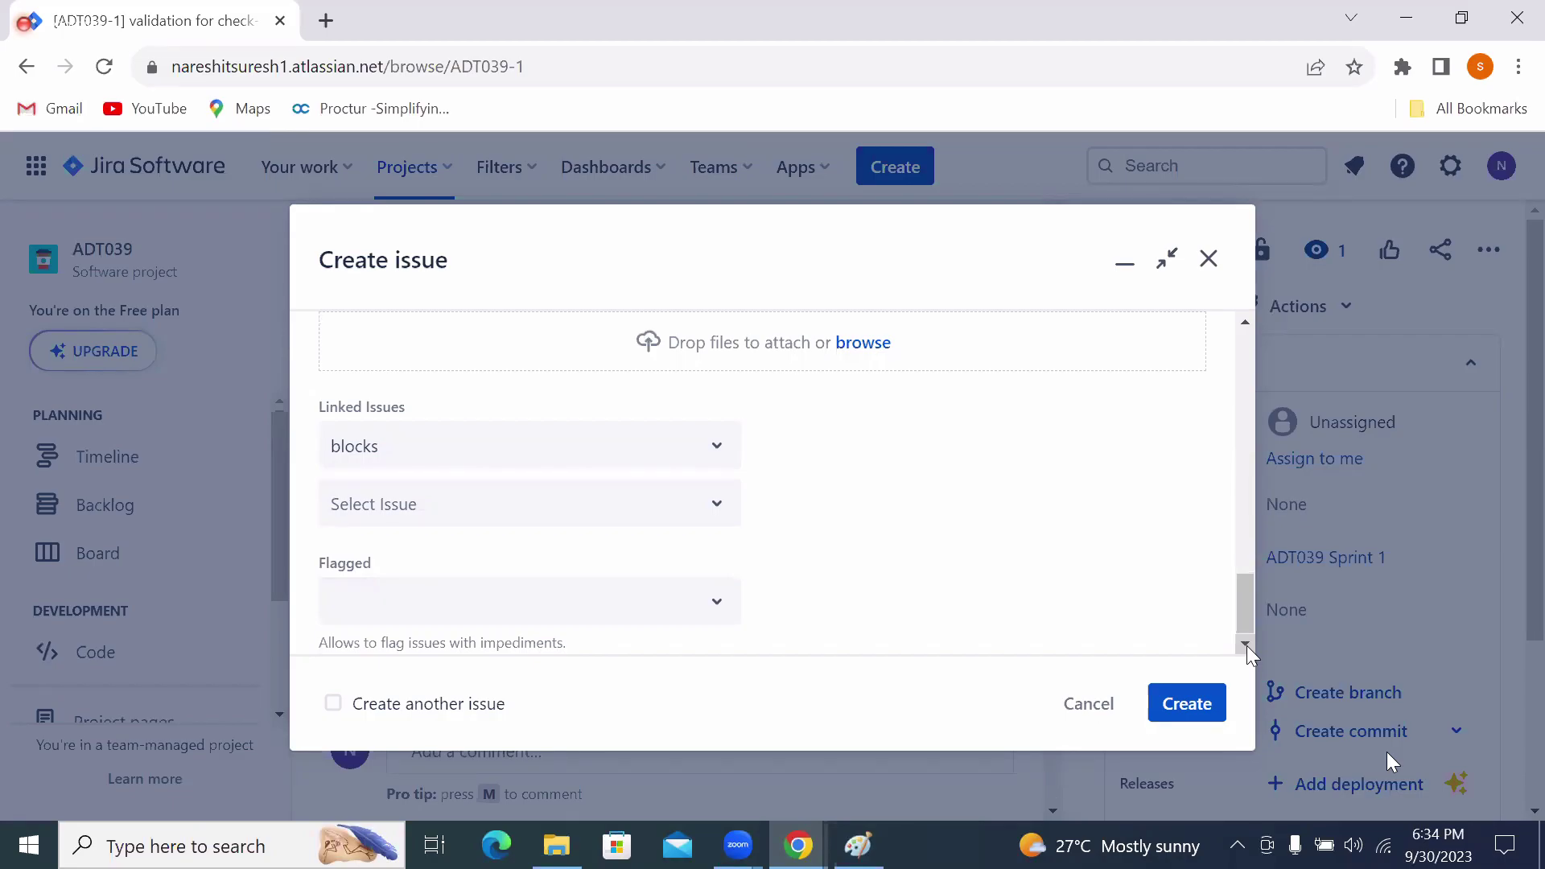
pyautogui.click(1247, 645)
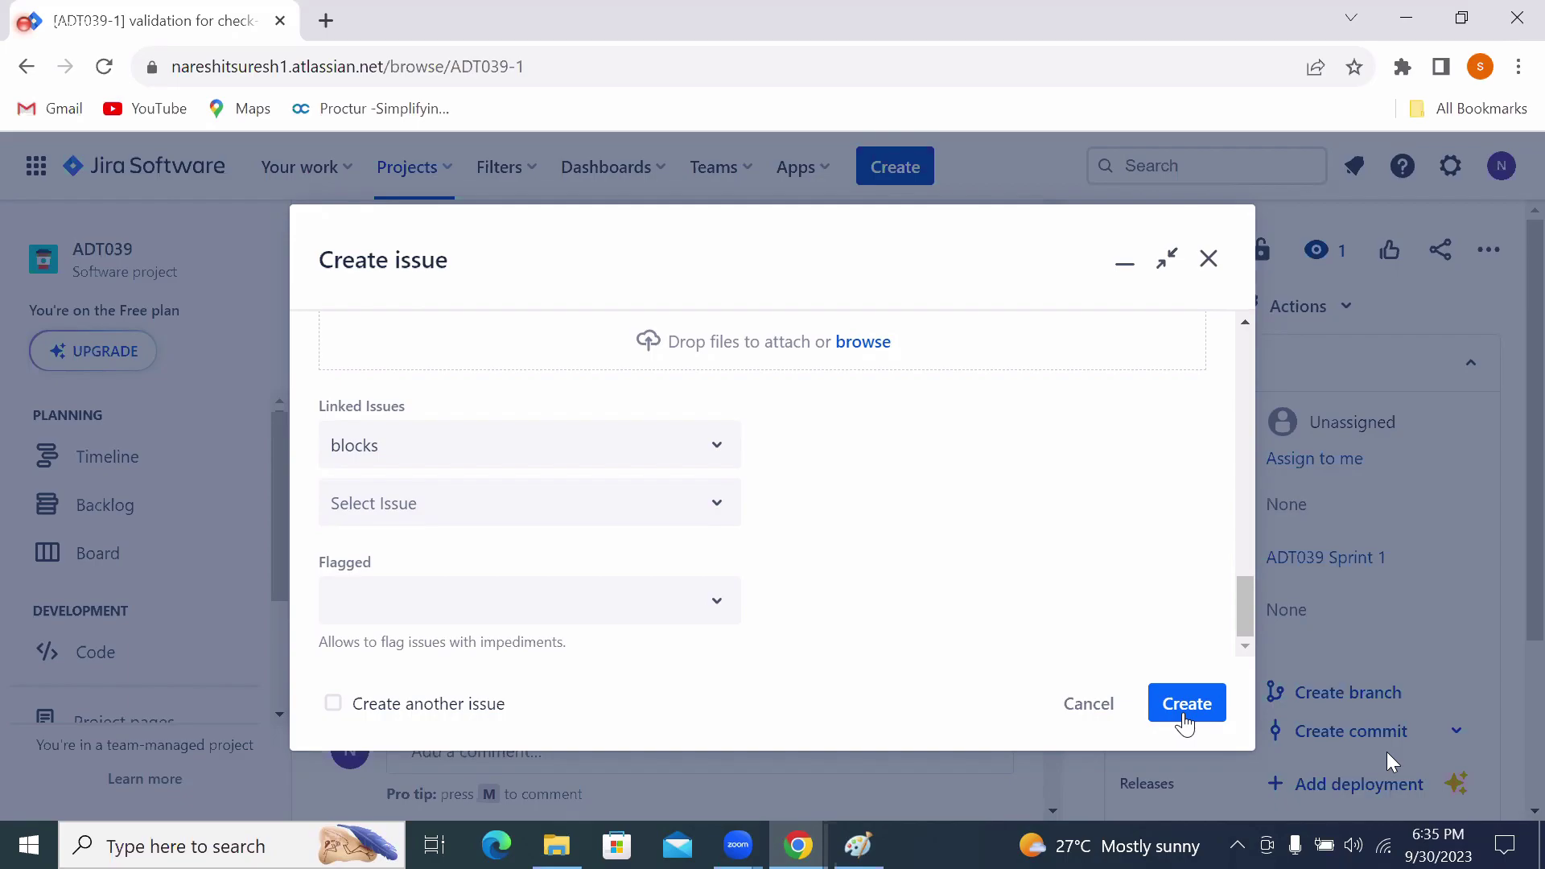
pyautogui.click(1204, 263)
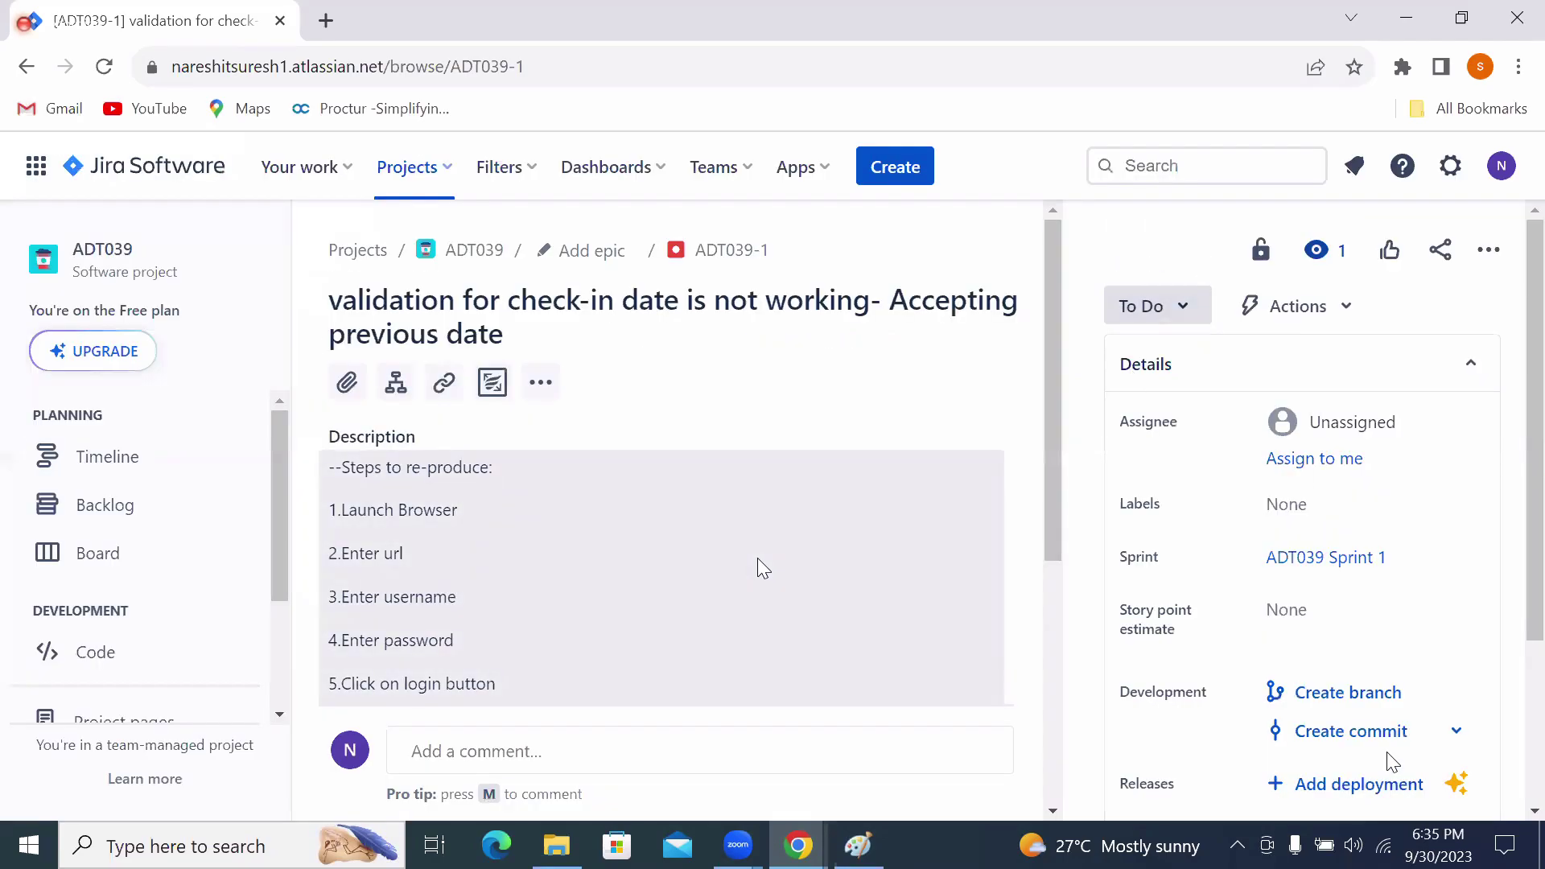
# Switch to Paint and commit the text box with the bug documentation notes to the canvas.
pyautogui.click(858, 846)
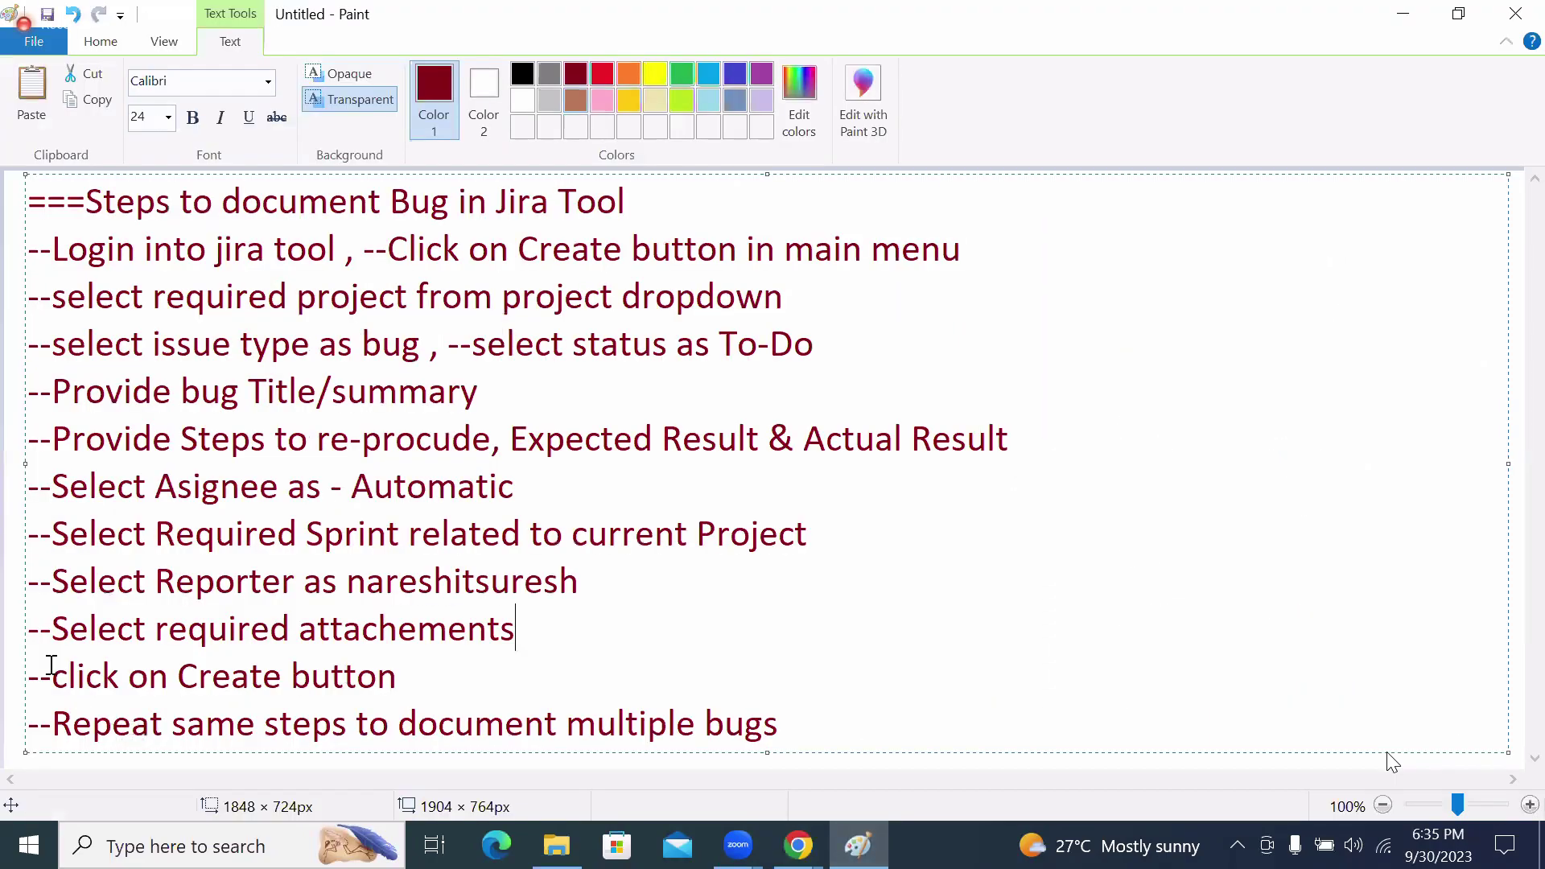
pyautogui.click(13, 489)
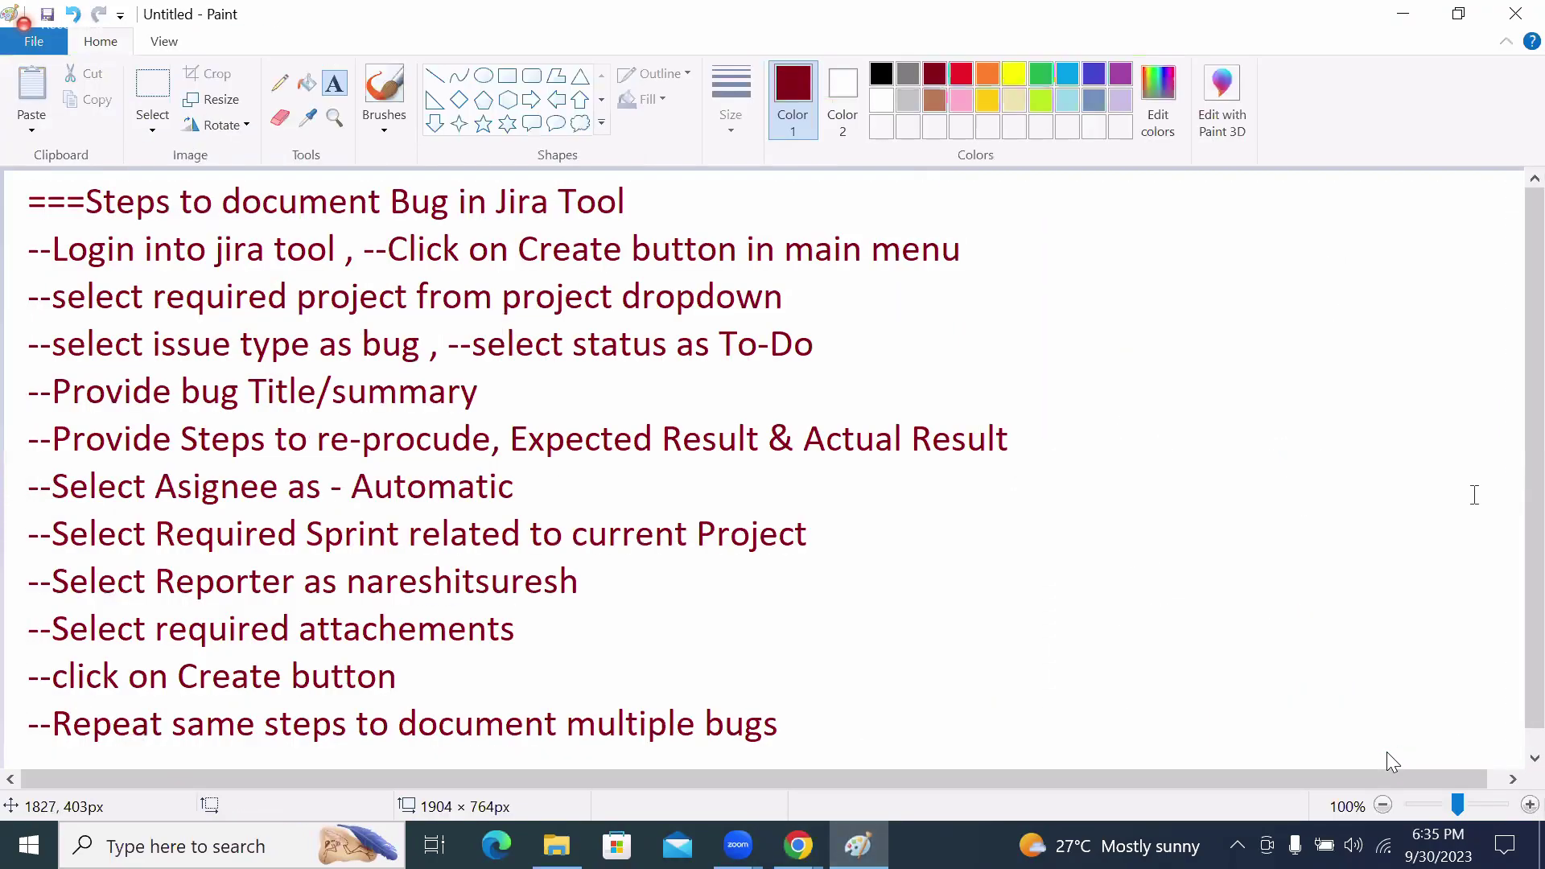